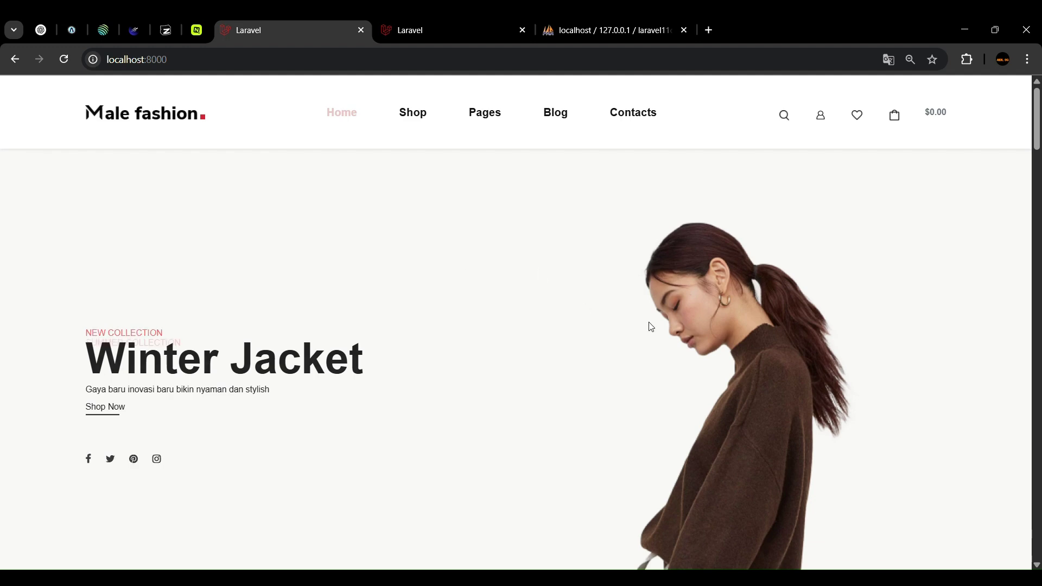
Look over the hero banner area of the store's home page
{"action": "scroll", "coordinate": [461, 379], "scroll_direction": "down", "scroll_amount": 4}
{"action": "scroll", "coordinate": [464, 379], "scroll_direction": "up", "scroll_amount": 4}
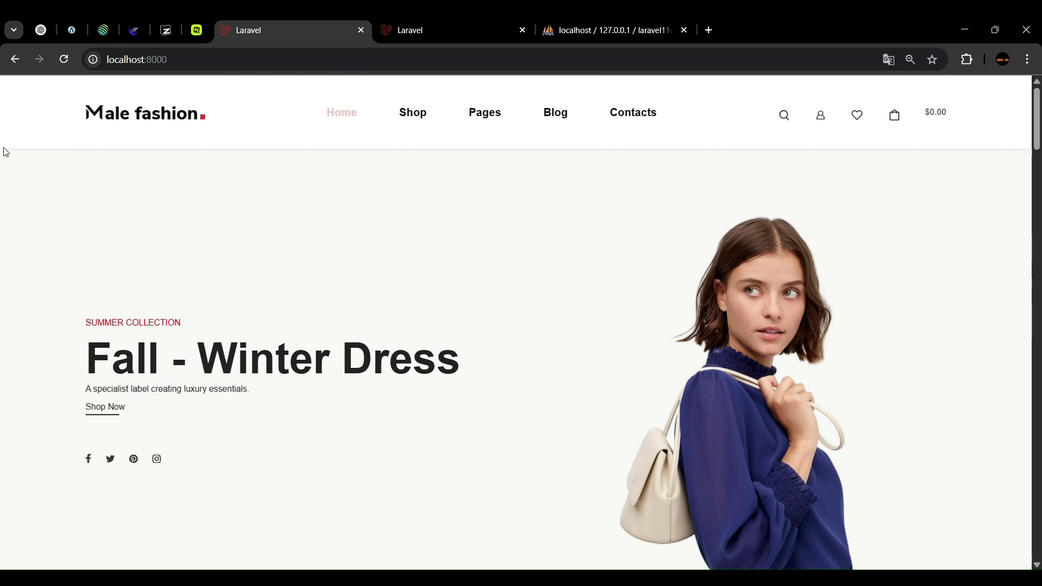
{"action": "scroll", "coordinate": [730, 197], "scroll_direction": "down", "scroll_amount": 5}
{"action": "scroll", "coordinate": [730, 198], "scroll_direction": "up", "scroll_amount": 5}
{"action": "scroll", "coordinate": [727, 199], "scroll_direction": "down", "scroll_amount": 4}
{"action": "scroll", "coordinate": [223, 191], "scroll_direction": "up", "scroll_amount": 4}
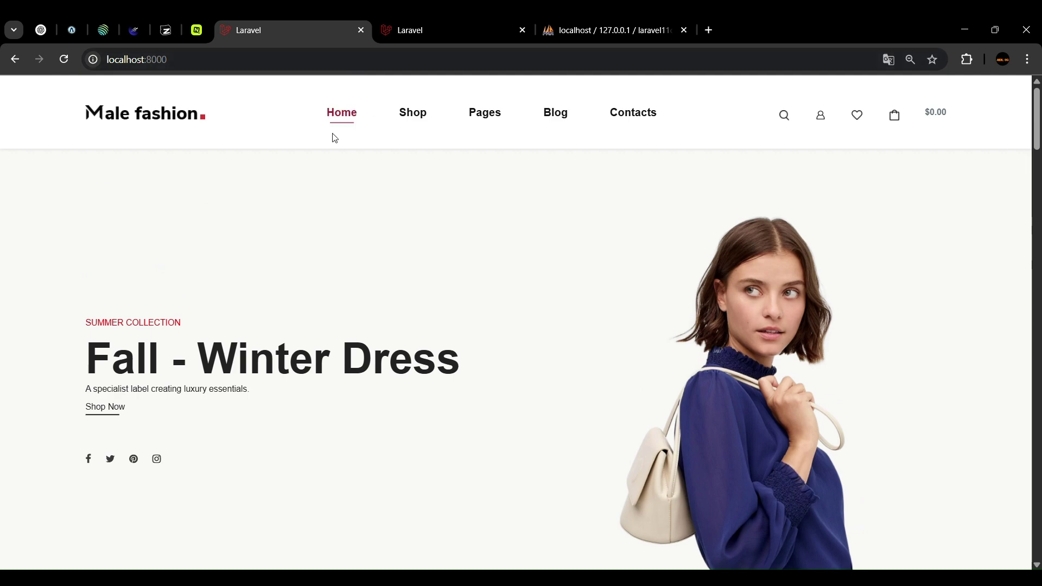
{"action": "scroll", "coordinate": [558, 316], "scroll_direction": "down", "scroll_amount": 3}
{"action": "scroll", "coordinate": [378, 330], "scroll_direction": "up", "scroll_amount": 3}
{"action": "scroll", "coordinate": [465, 310], "scroll_direction": "down", "scroll_amount": 5}
Switch to phpMyAdmin and open the users table of the laravel11db database to view its accounts
{"action": "left_click", "coordinate": [604, 32]}
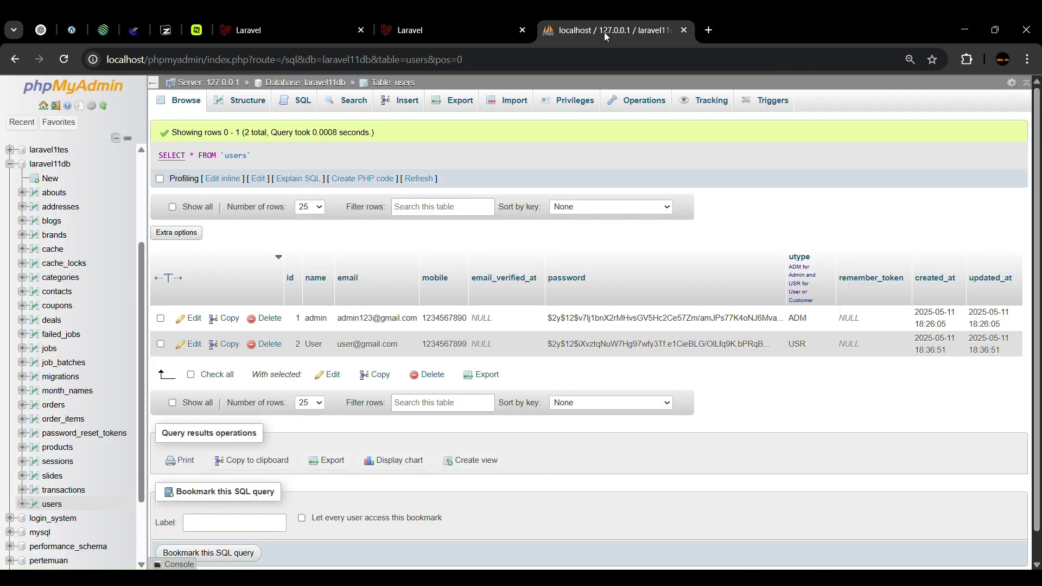
{"action": "scroll", "coordinate": [410, 176], "scroll_direction": "down", "scroll_amount": 1}
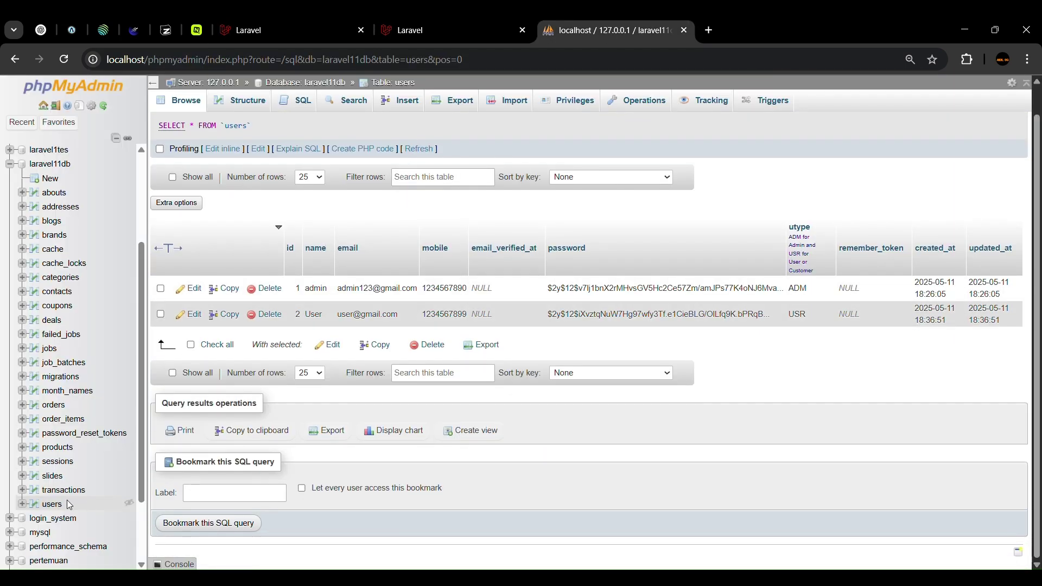
{"action": "left_click", "coordinate": [47, 508]}
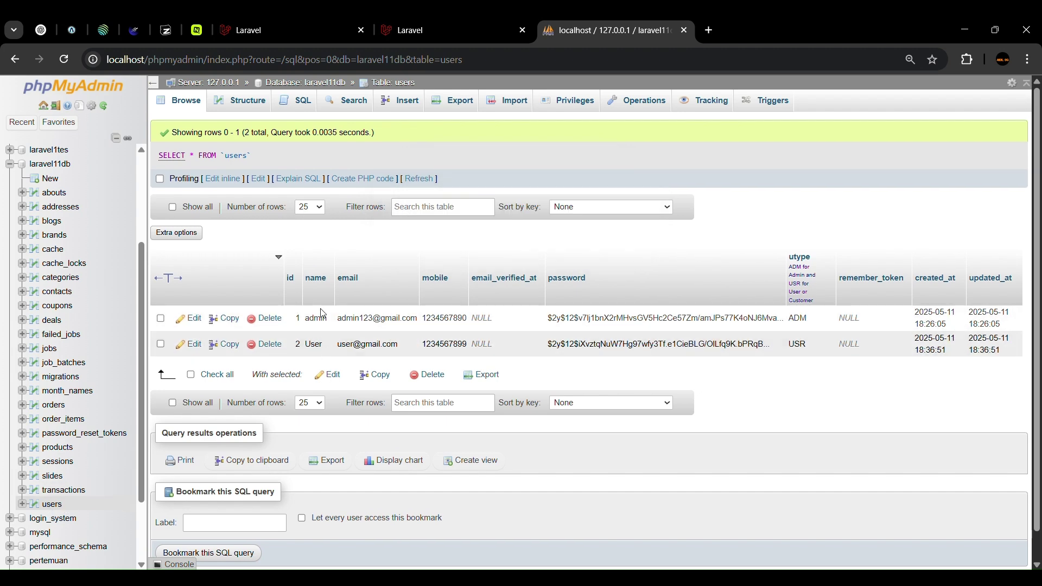
Return to the store's home page and review the featured products and the New Arrivals section
{"action": "left_click", "coordinate": [275, 34]}
{"action": "scroll", "coordinate": [377, 323], "scroll_direction": "up", "scroll_amount": 4}
{"action": "scroll", "coordinate": [171, 317], "scroll_direction": "down", "scroll_amount": 18}
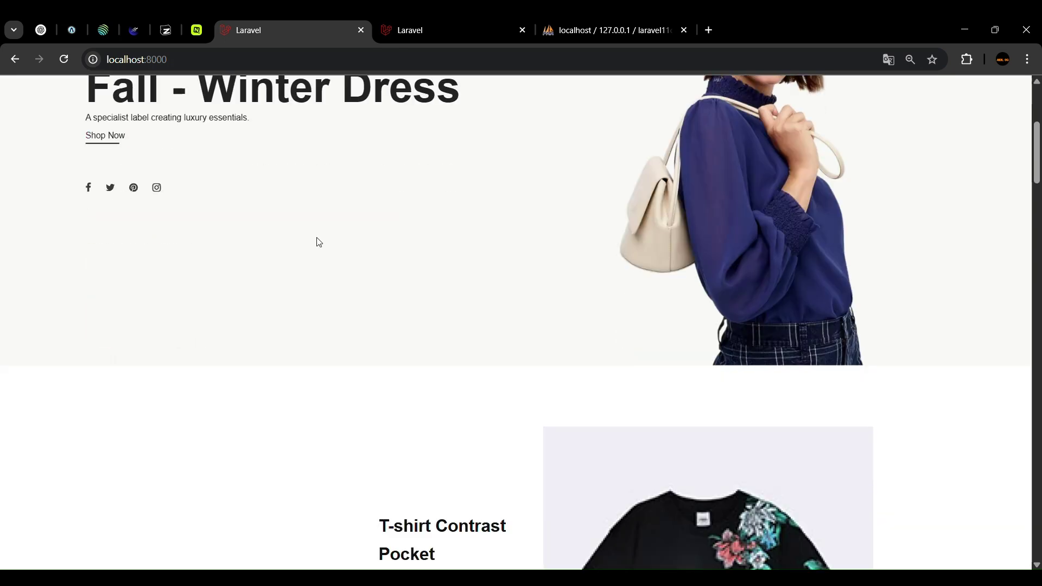
{"action": "scroll", "coordinate": [442, 246], "scroll_direction": "down", "scroll_amount": 7}
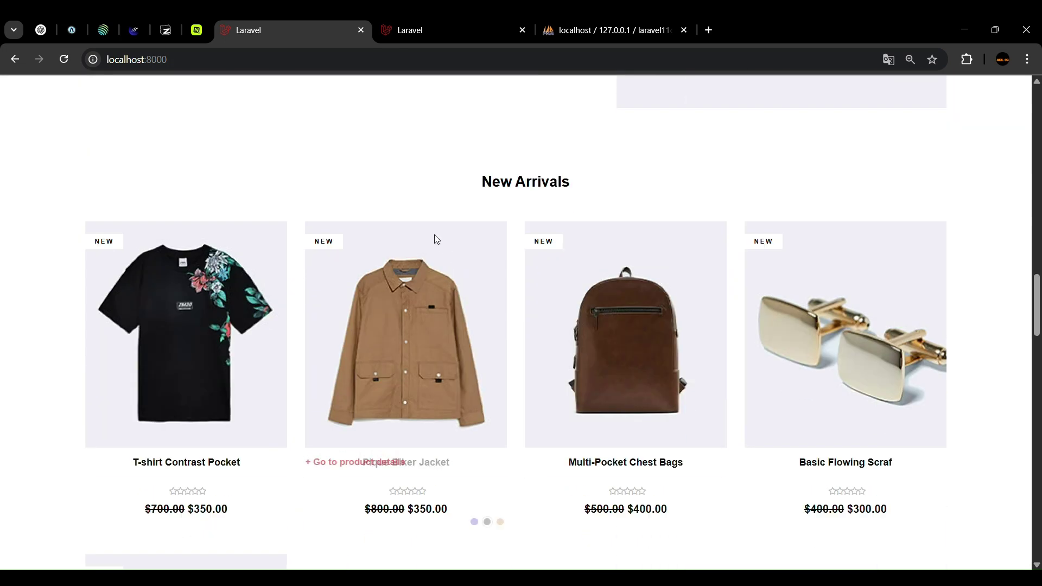
{"action": "scroll", "coordinate": [537, 314], "scroll_direction": "up", "scroll_amount": 5}
{"action": "scroll", "coordinate": [427, 360], "scroll_direction": "down", "scroll_amount": 5}
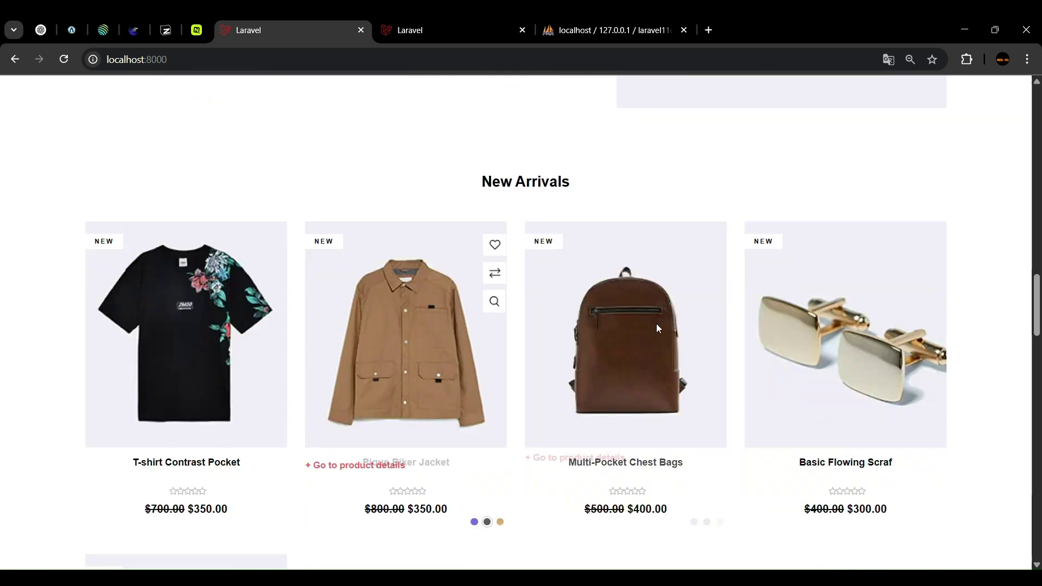
{"action": "scroll", "coordinate": [624, 320], "scroll_direction": "down", "scroll_amount": 3}
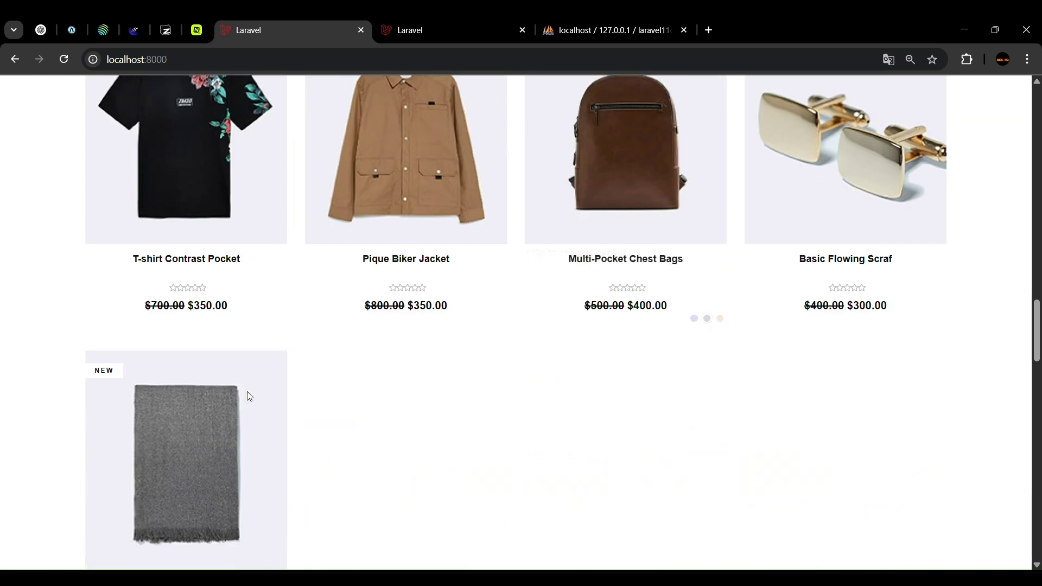
{"action": "scroll", "coordinate": [619, 376], "scroll_direction": "up", "scroll_amount": 12}
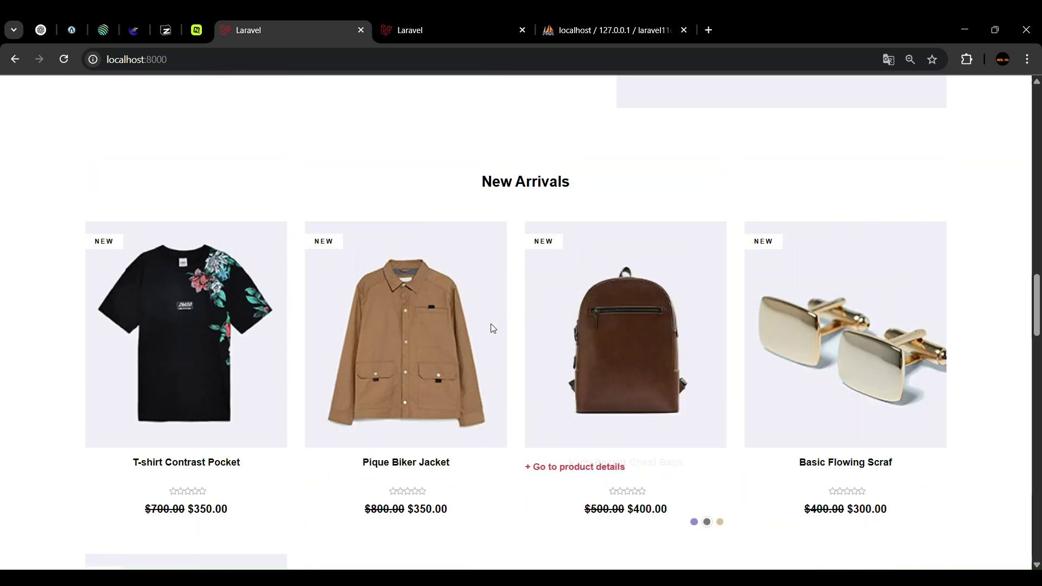
{"action": "scroll", "coordinate": [545, 358], "scroll_direction": "up", "scroll_amount": 3}
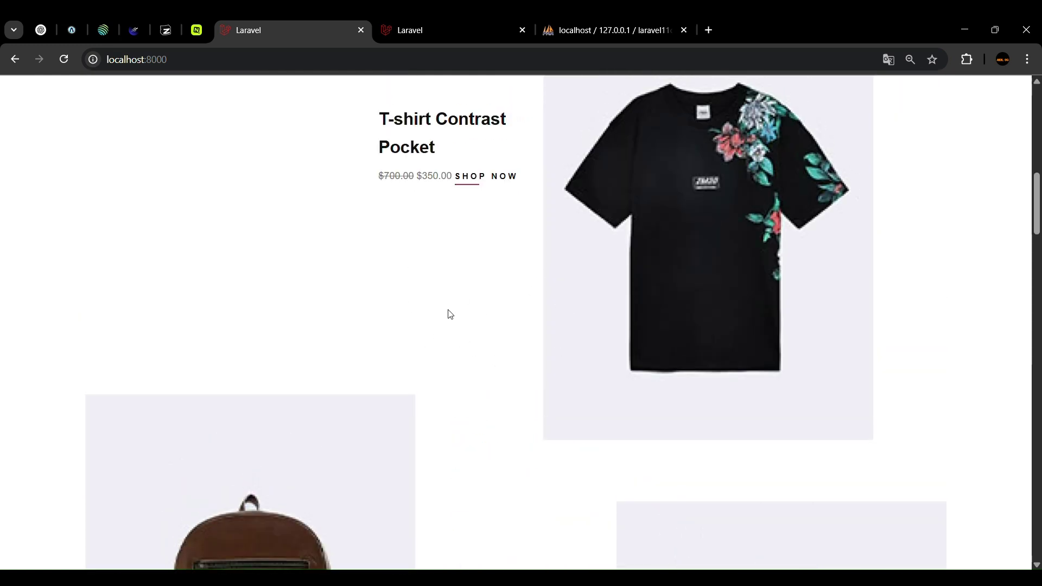
{"action": "scroll", "coordinate": [448, 267], "scroll_direction": "down", "scroll_amount": 15}
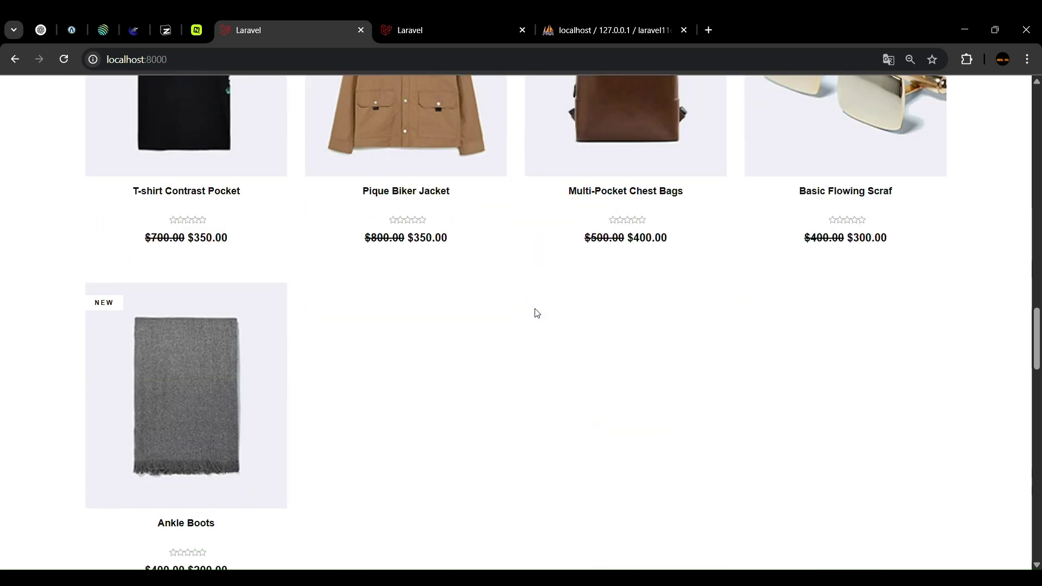
{"action": "scroll", "coordinate": [536, 313], "scroll_direction": "down", "scroll_amount": 5}
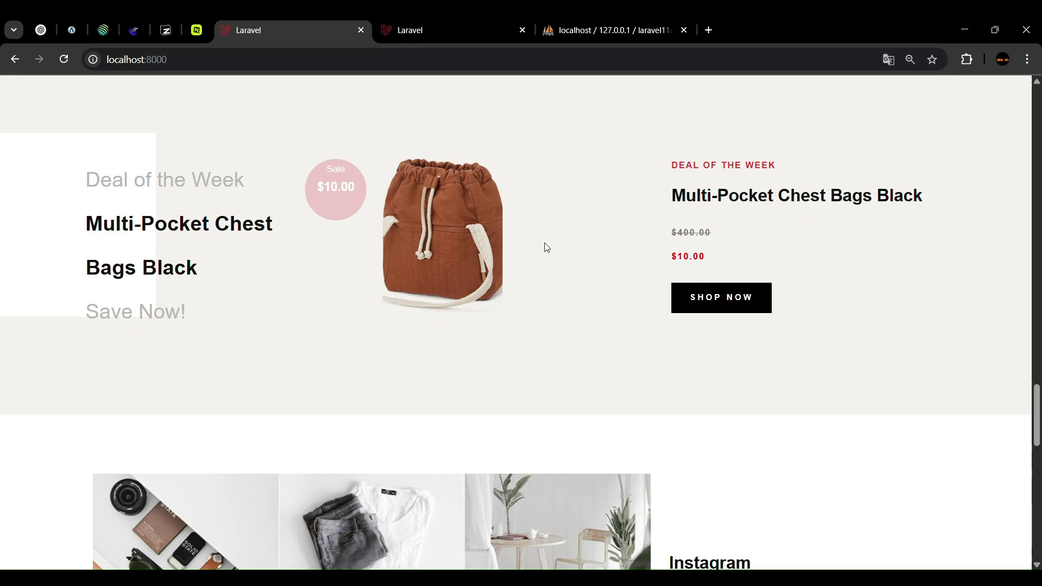
Review the home page's Deal of the Week, Instagram and Latest News sections
{"action": "scroll", "coordinate": [546, 248], "scroll_direction": "up", "scroll_amount": 12}
{"action": "scroll", "coordinate": [457, 210], "scroll_direction": "down", "scroll_amount": 12}
{"action": "scroll", "coordinate": [458, 206], "scroll_direction": "down", "scroll_amount": 14}
{"action": "scroll", "coordinate": [473, 277], "scroll_direction": "up", "scroll_amount": 5}
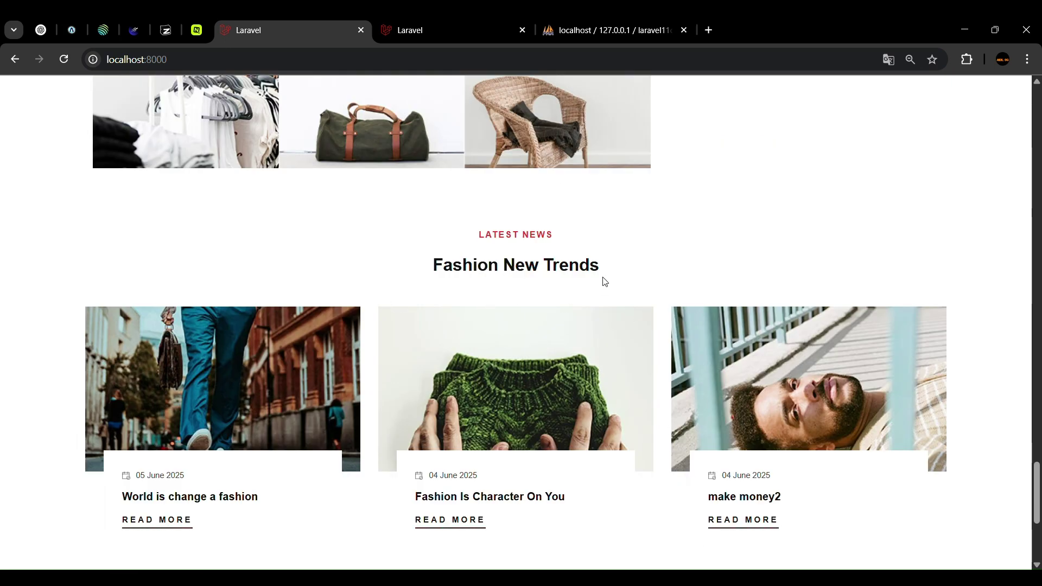
{"action": "scroll", "coordinate": [605, 281], "scroll_direction": "up", "scroll_amount": 5}
{"action": "scroll", "coordinate": [538, 309], "scroll_direction": "down", "scroll_amount": 5}
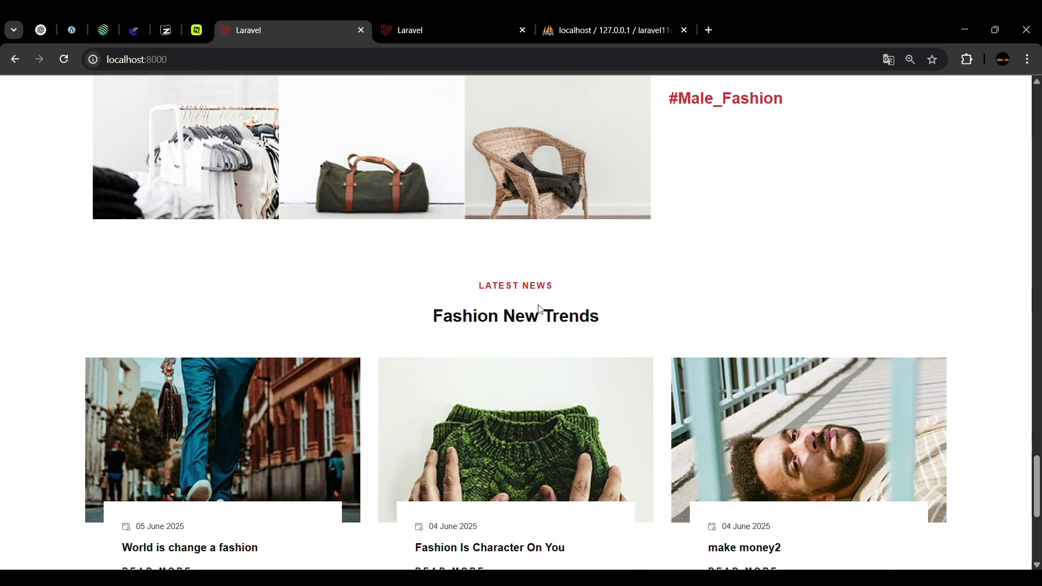
{"action": "scroll", "coordinate": [538, 309], "scroll_direction": "down", "scroll_amount": 5}
{"action": "scroll", "coordinate": [538, 309], "scroll_direction": "up", "scroll_amount": 3}
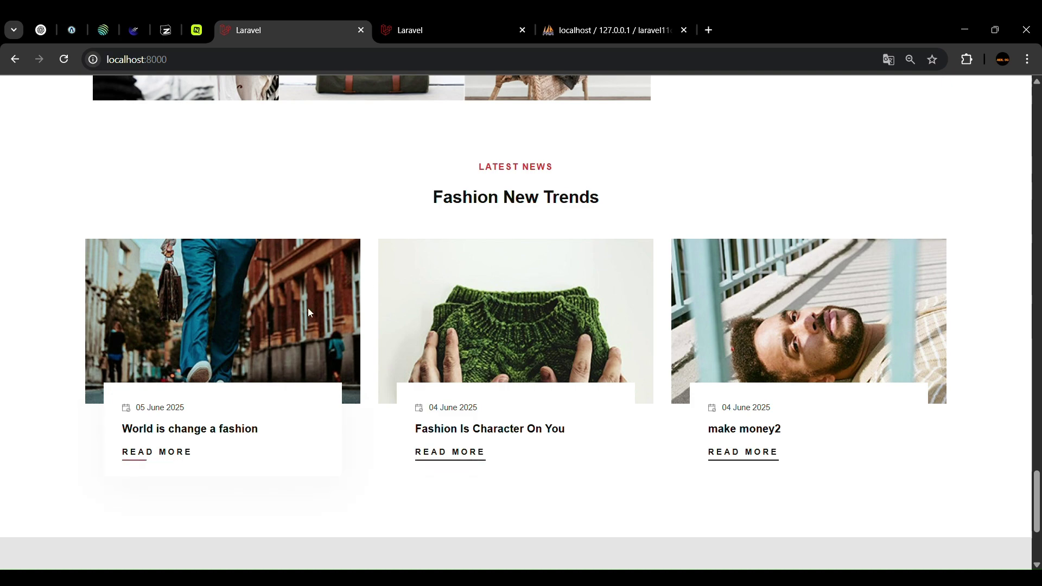
Open the Shop page from the store's home page
{"action": "scroll", "coordinate": [447, 343], "scroll_direction": "up", "scroll_amount": 10}
{"action": "scroll", "coordinate": [447, 343], "scroll_direction": "up", "scroll_amount": 5}
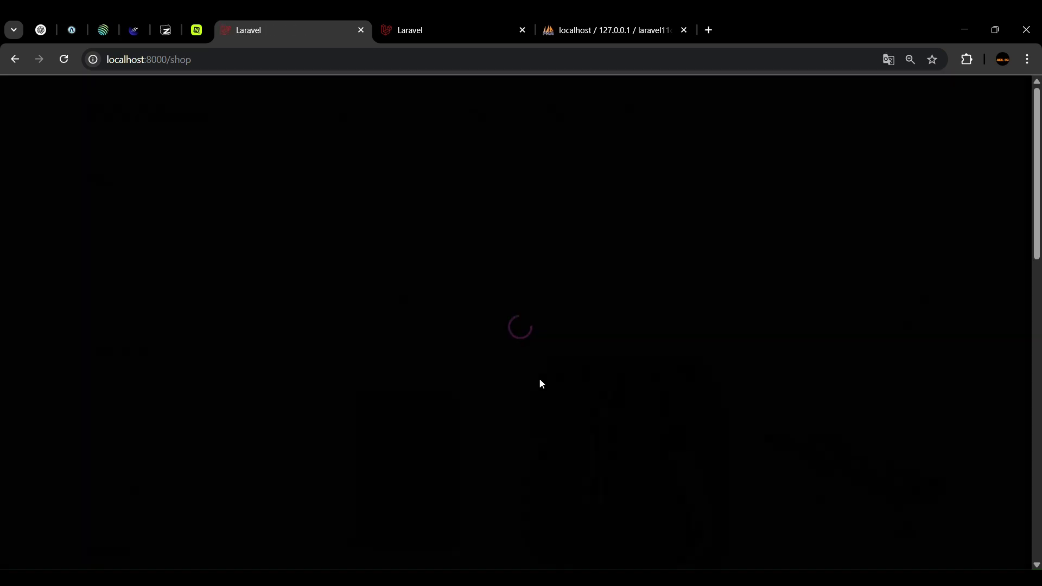
{"action": "scroll", "coordinate": [398, 287], "scroll_direction": "down", "scroll_amount": 4}
{"action": "scroll", "coordinate": [400, 288], "scroll_direction": "up", "scroll_amount": 4}
{"action": "scroll", "coordinate": [261, 332], "scroll_direction": "down", "scroll_amount": 4}
{"action": "scroll", "coordinate": [258, 332], "scroll_direction": "up", "scroll_amount": 4}
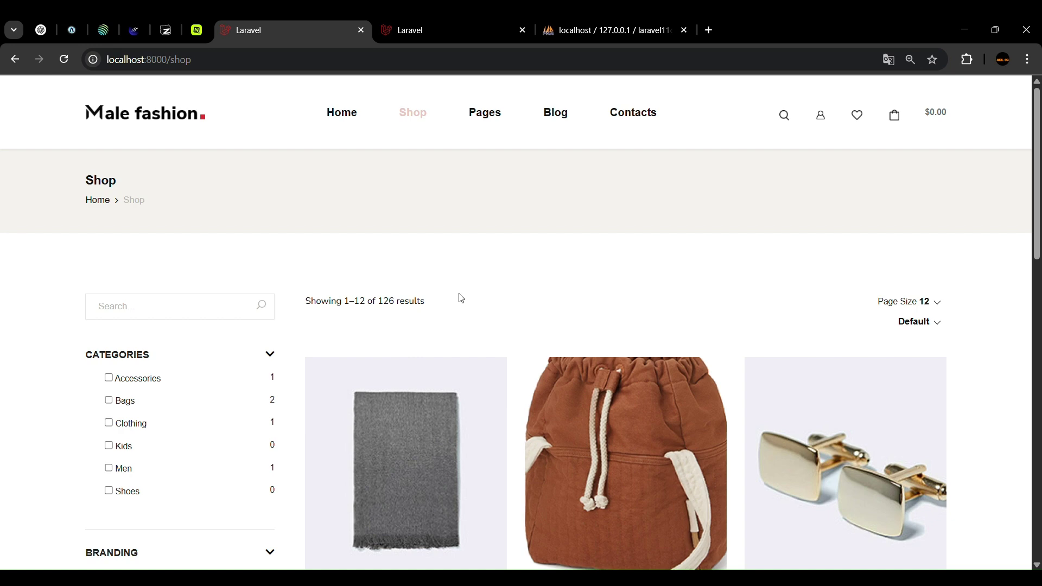
Examine the Shop page's product grid and its category, branding, price, size, color and tag filters
{"action": "scroll", "coordinate": [256, 372], "scroll_direction": "down", "scroll_amount": 4}
{"action": "scroll", "coordinate": [191, 238], "scroll_direction": "up", "scroll_amount": 3}
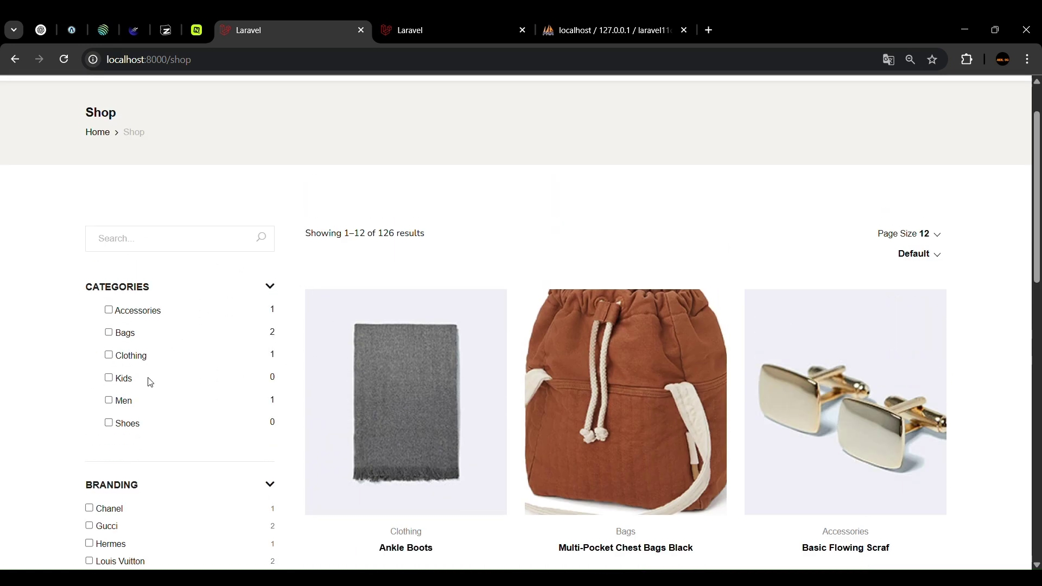
{"action": "scroll", "coordinate": [150, 382], "scroll_direction": "down", "scroll_amount": 1}
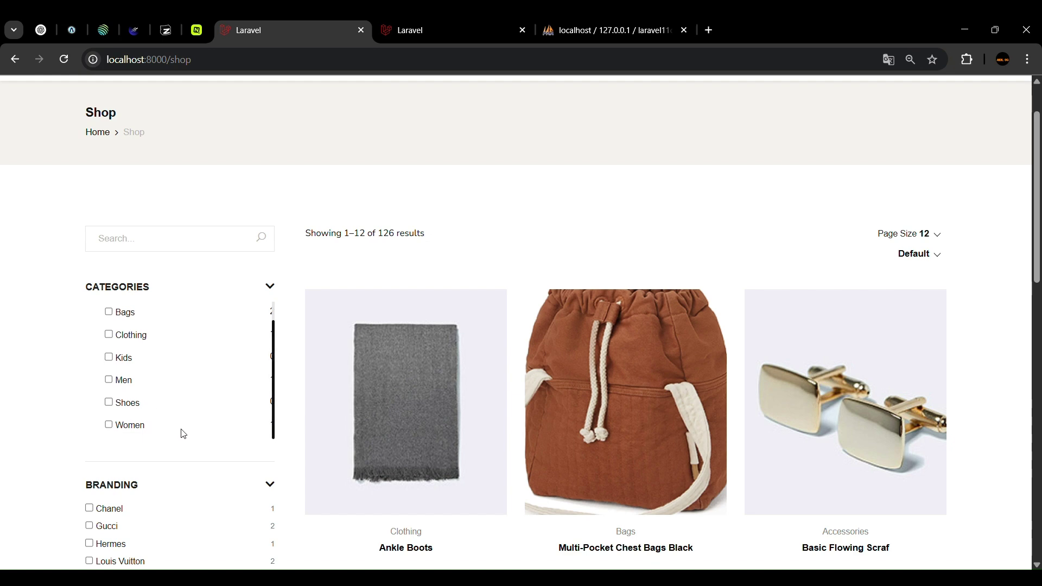
{"action": "scroll", "coordinate": [363, 377], "scroll_direction": "down", "scroll_amount": 5}
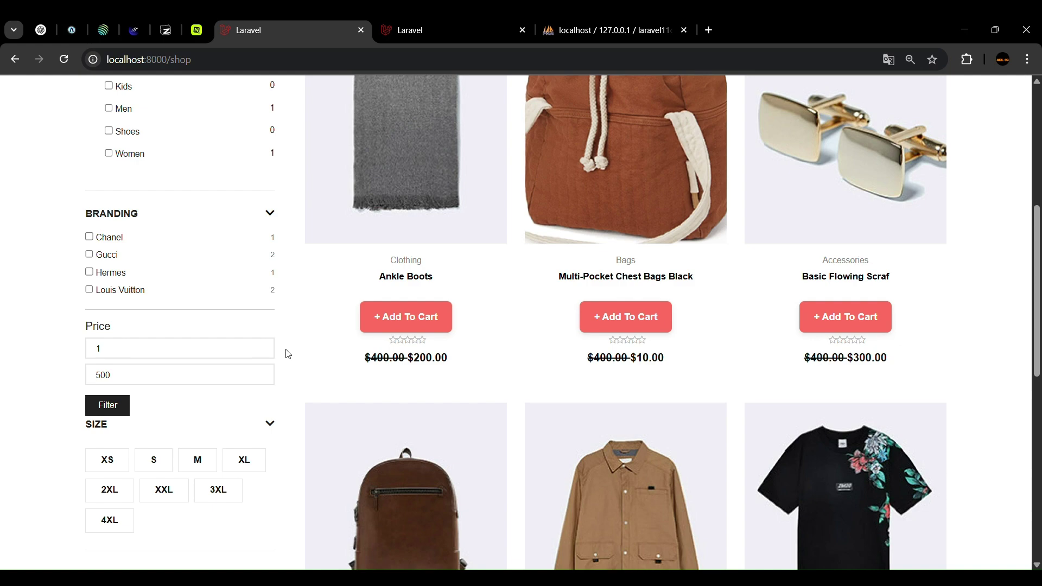
{"action": "scroll", "coordinate": [282, 347], "scroll_direction": "down", "scroll_amount": 3}
{"action": "scroll", "coordinate": [314, 349], "scroll_direction": "up", "scroll_amount": 3}
{"action": "scroll", "coordinate": [225, 411], "scroll_direction": "down", "scroll_amount": 5}
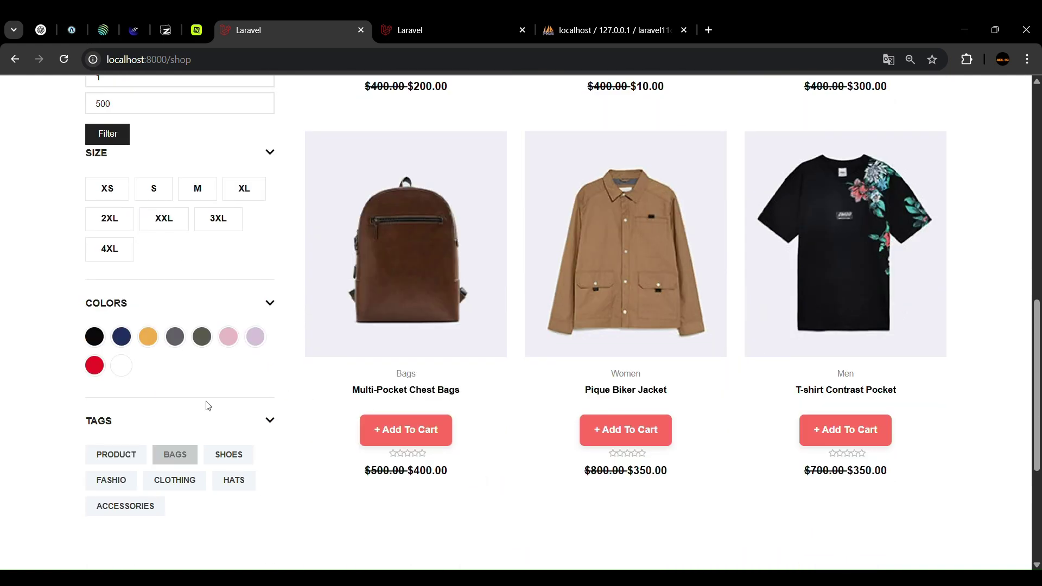
{"action": "scroll", "coordinate": [203, 403], "scroll_direction": "down", "scroll_amount": 5}
{"action": "scroll", "coordinate": [377, 279], "scroll_direction": "up", "scroll_amount": 10}
{"action": "scroll", "coordinate": [378, 280], "scroll_direction": "up", "scroll_amount": 6}
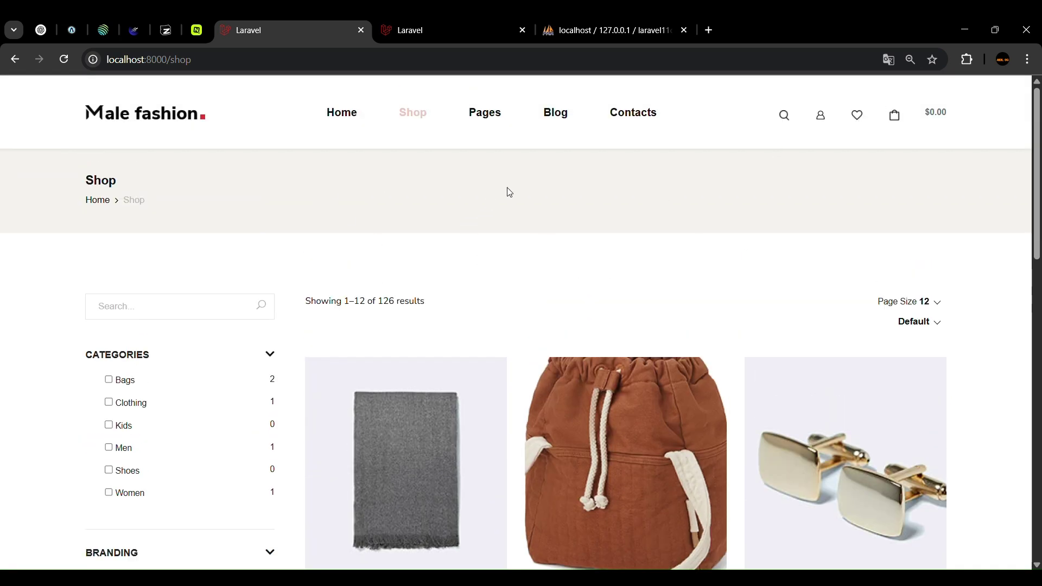
Filter the shop products by the Bags category and view the matching items
{"action": "scroll", "coordinate": [388, 364], "scroll_direction": "down", "scroll_amount": 1}
{"action": "scroll", "coordinate": [388, 363], "scroll_direction": "down", "scroll_amount": 3}
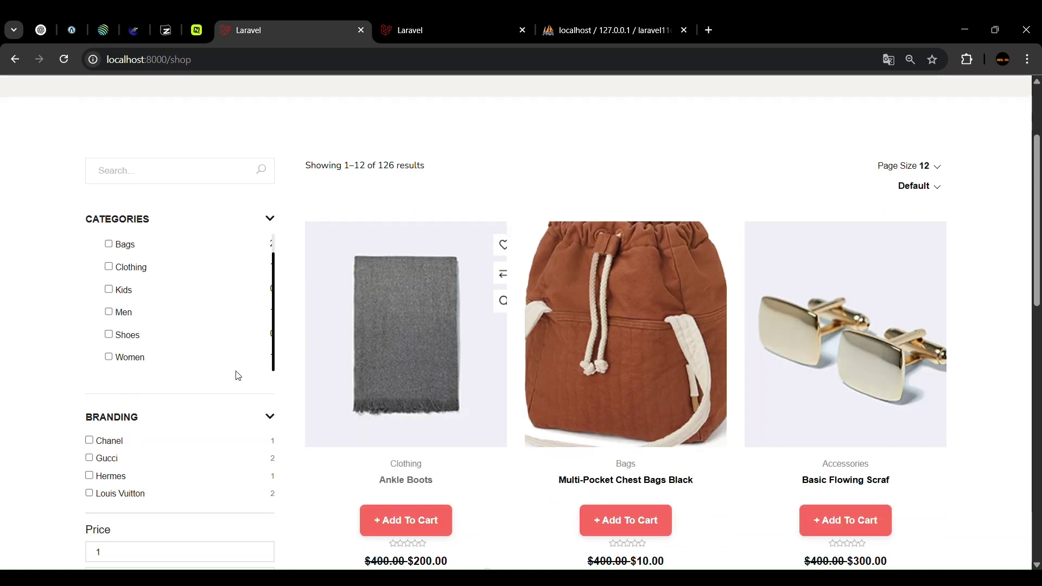
{"action": "scroll", "coordinate": [579, 303], "scroll_direction": "up", "scroll_amount": 3}
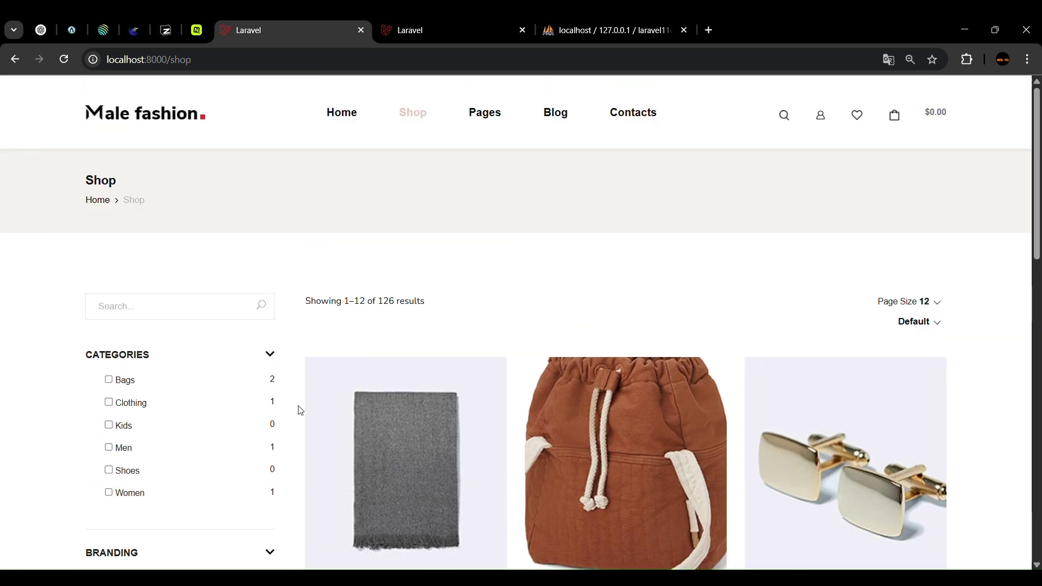
{"action": "mouse_move", "coordinate": [278, 450]}
{"action": "scroll", "coordinate": [458, 344], "scroll_direction": "down", "scroll_amount": 5}
{"action": "scroll", "coordinate": [476, 328], "scroll_direction": "up", "scroll_amount": 4}
{"action": "mouse_move", "coordinate": [480, 328]}
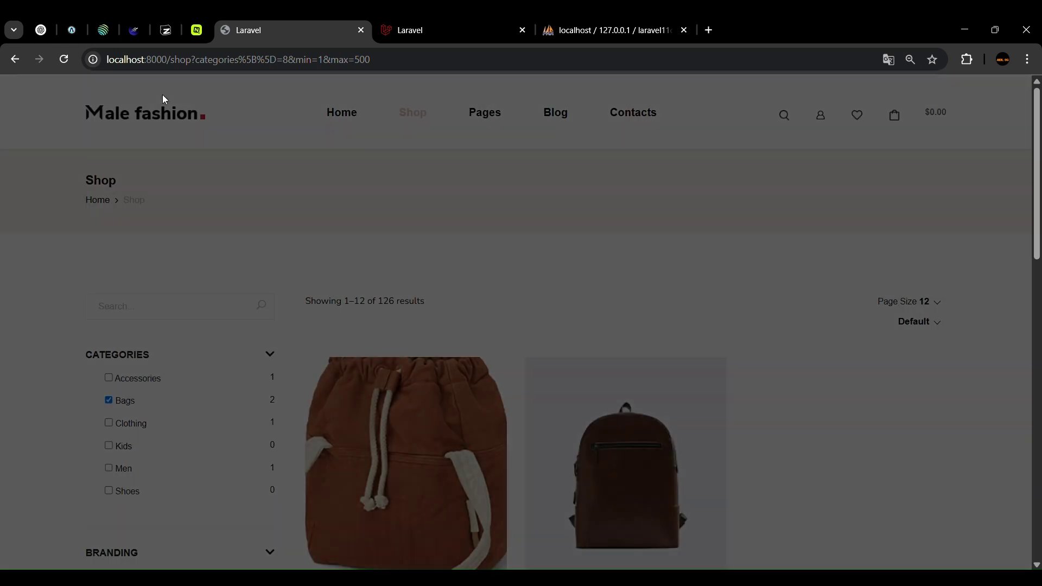
{"action": "scroll", "coordinate": [491, 294], "scroll_direction": "down", "scroll_amount": 4}
{"action": "scroll", "coordinate": [492, 295], "scroll_direction": "down", "scroll_amount": 1}
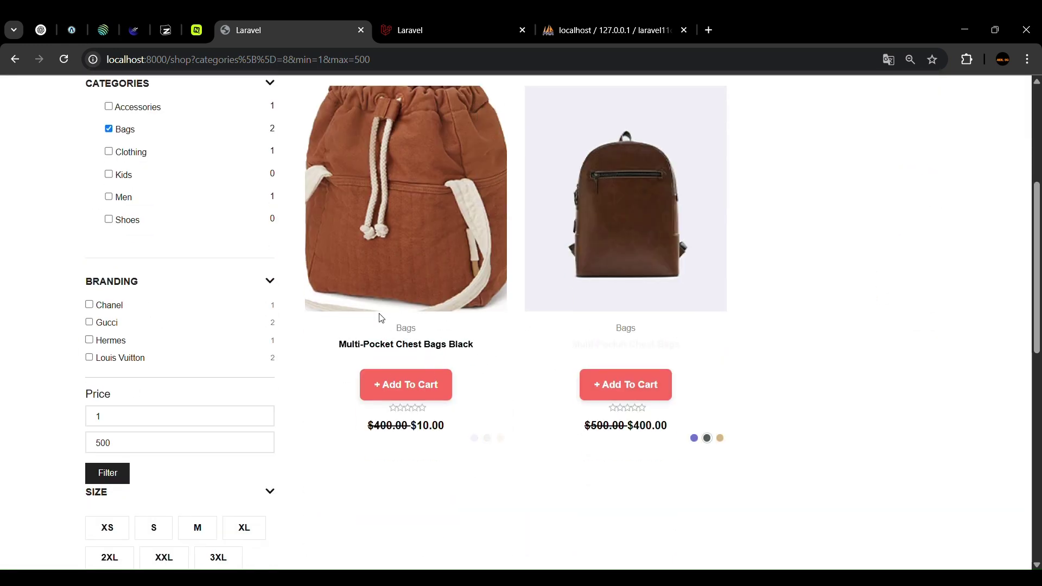
Clear the Bags category filter and filter the shop products by the Gucci brand
{"action": "scroll", "coordinate": [500, 335], "scroll_direction": "up", "scroll_amount": 4}
{"action": "scroll", "coordinate": [175, 349], "scroll_direction": "down", "scroll_amount": 1}
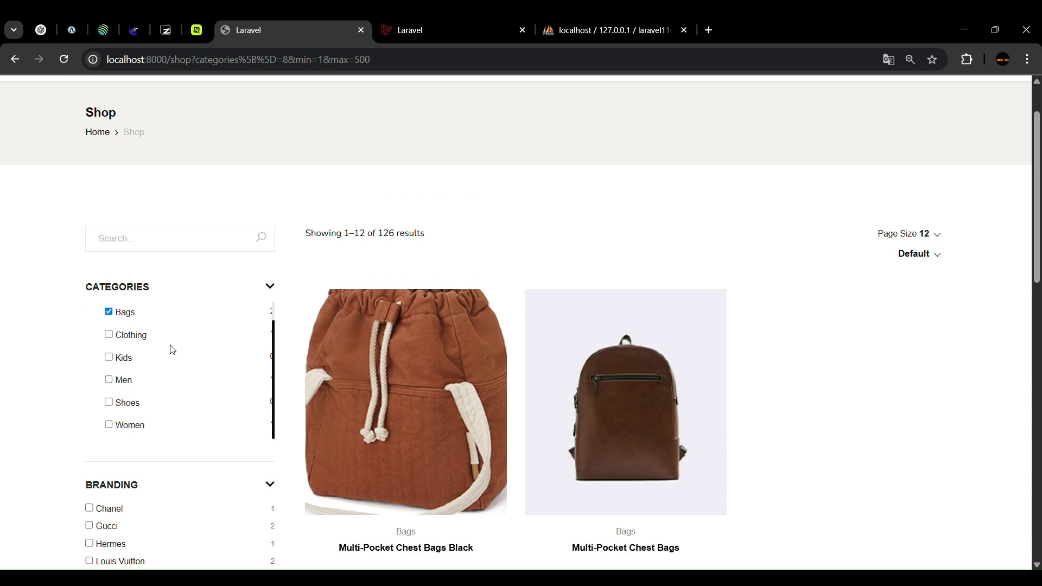
{"action": "left_click", "coordinate": [109, 313]}
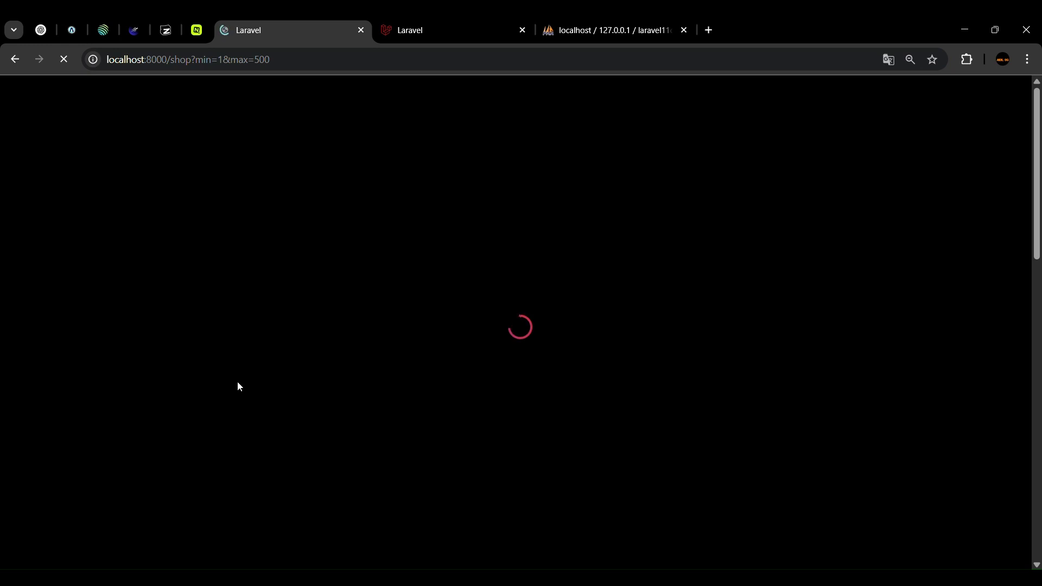
{"action": "scroll", "coordinate": [168, 423], "scroll_direction": "down", "scroll_amount": 5}
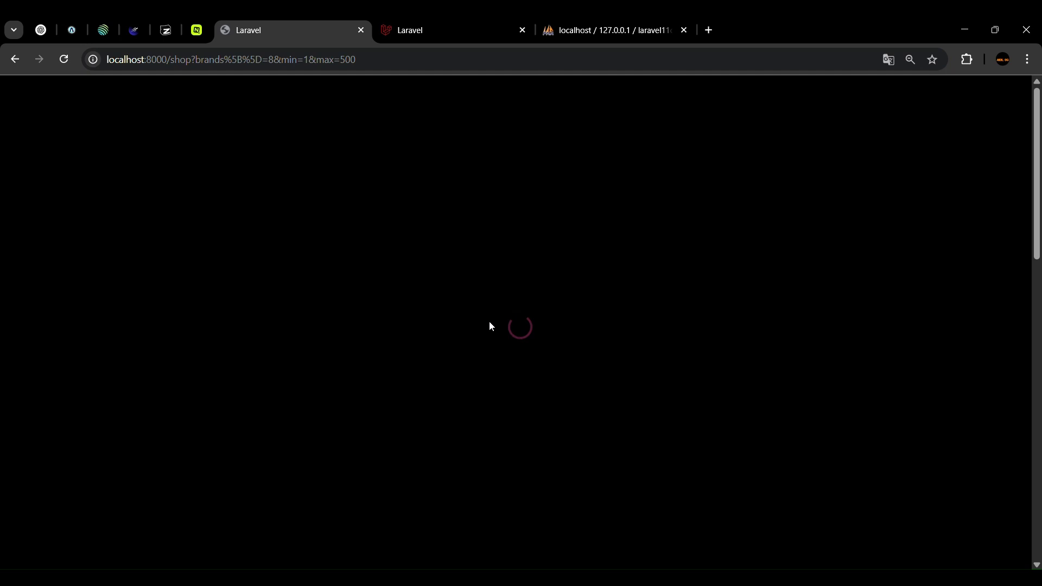
{"action": "scroll", "coordinate": [490, 321], "scroll_direction": "down", "scroll_amount": 4}
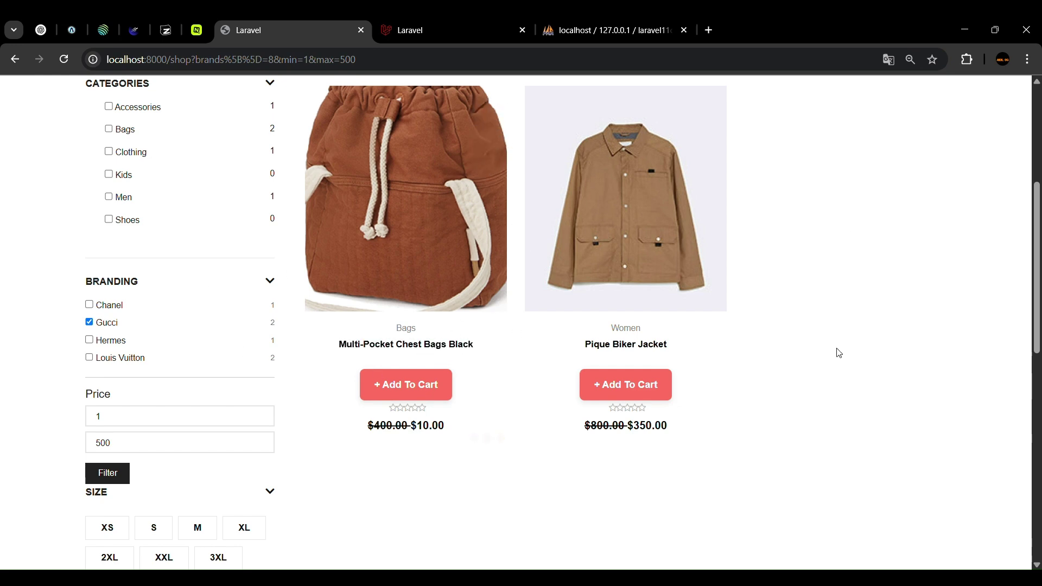
Clear the Gucci brand filter and filter the shop products by the Chanel brand
{"action": "left_click", "coordinate": [89, 322]}
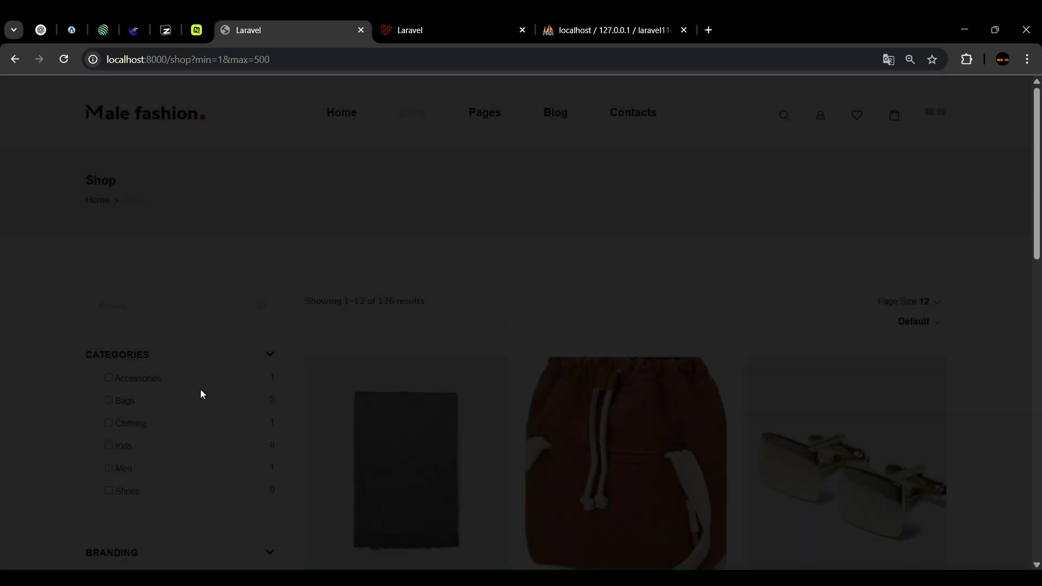
{"action": "scroll", "coordinate": [154, 407], "scroll_direction": "down", "scroll_amount": 1}
{"action": "scroll", "coordinate": [153, 475], "scroll_direction": "down", "scroll_amount": 4}
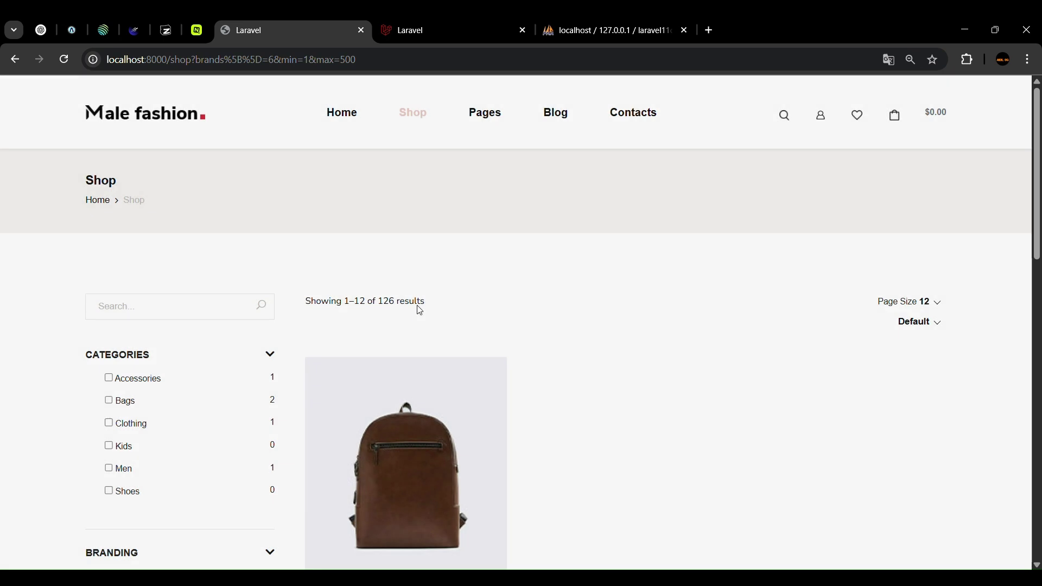
{"action": "scroll", "coordinate": [543, 325], "scroll_direction": "down", "scroll_amount": 5}
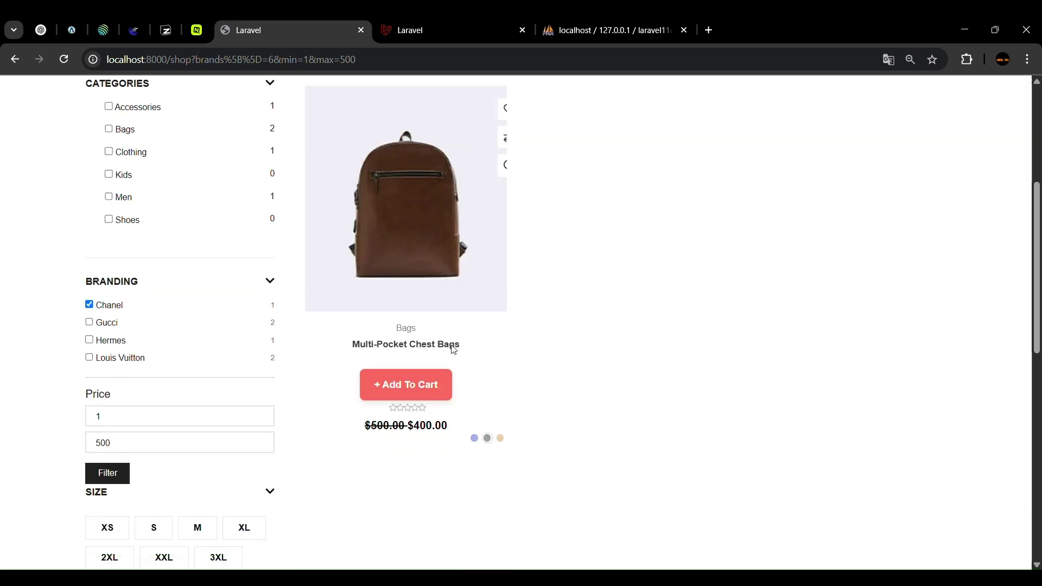
{"action": "scroll", "coordinate": [103, 279], "scroll_direction": "up", "scroll_amount": 2}
{"action": "scroll", "coordinate": [151, 279], "scroll_direction": "down", "scroll_amount": 1}
{"action": "scroll", "coordinate": [217, 385], "scroll_direction": "down", "scroll_amount": 4}
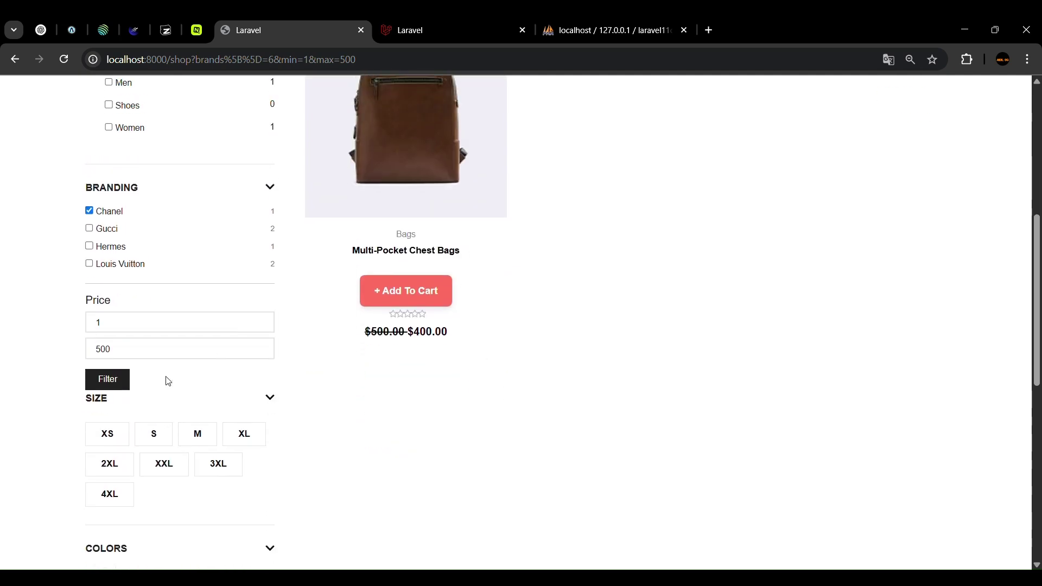
Clear the Chanel brand filter from the shop products
{"action": "scroll", "coordinate": [170, 362], "scroll_direction": "up", "scroll_amount": 2}
{"action": "scroll", "coordinate": [141, 391], "scroll_direction": "up", "scroll_amount": 5}
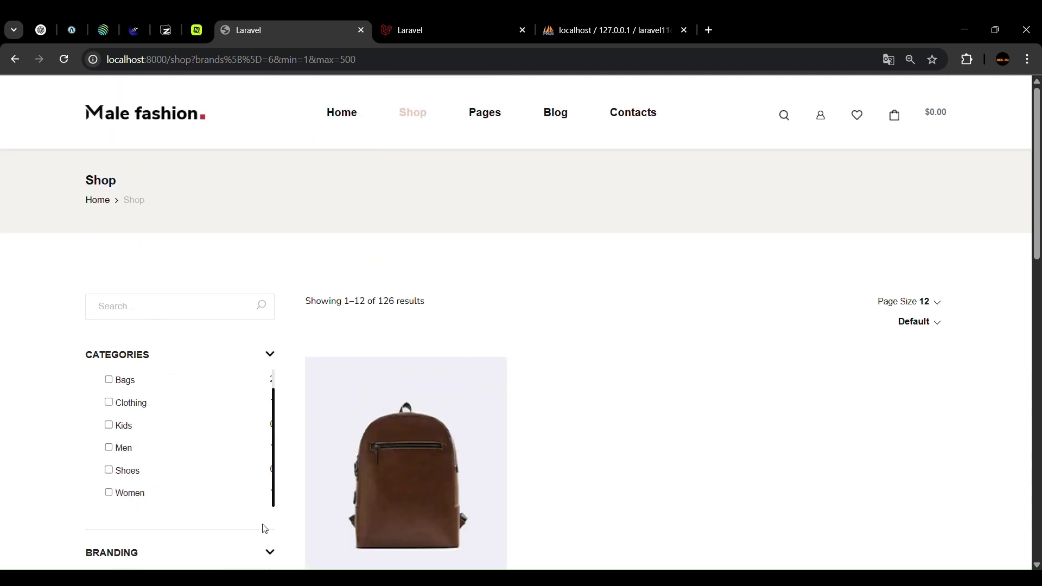
{"action": "scroll", "coordinate": [585, 328], "scroll_direction": "down", "scroll_amount": 5}
{"action": "left_click", "coordinate": [90, 304]}
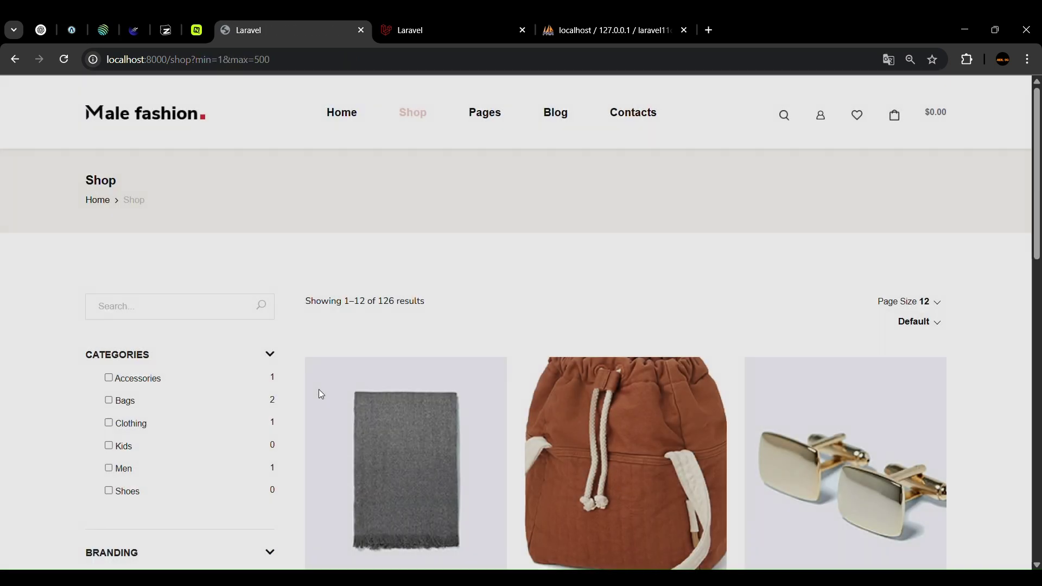
Filter the shop products by a maximum price of 100 and view the matching items
{"action": "scroll", "coordinate": [319, 390], "scroll_direction": "down", "scroll_amount": 9}
{"action": "left_click", "coordinate": [168, 247]}
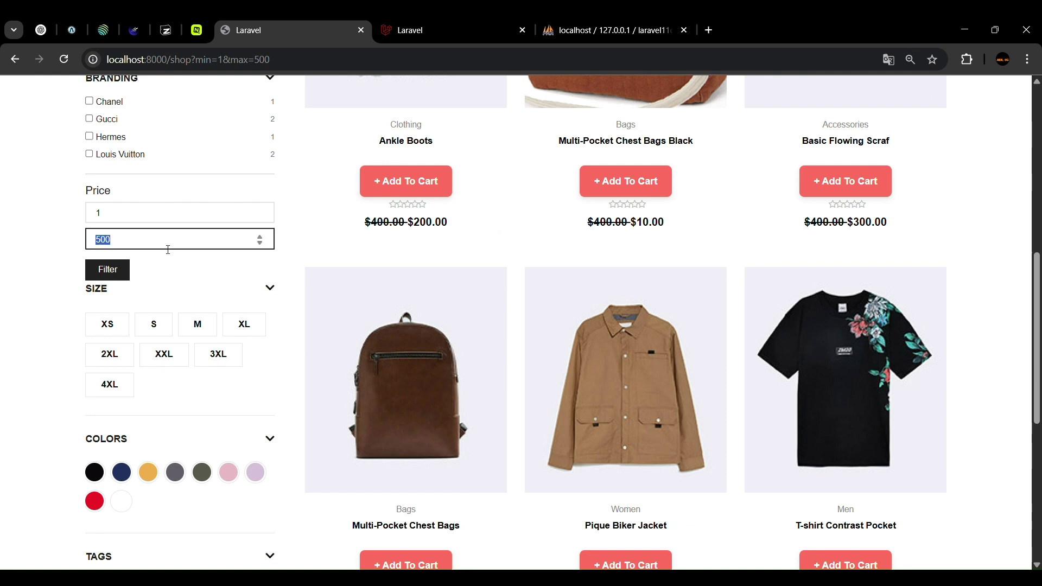
{"action": "type", "text": "10"}
{"action": "key", "text": "Return"}
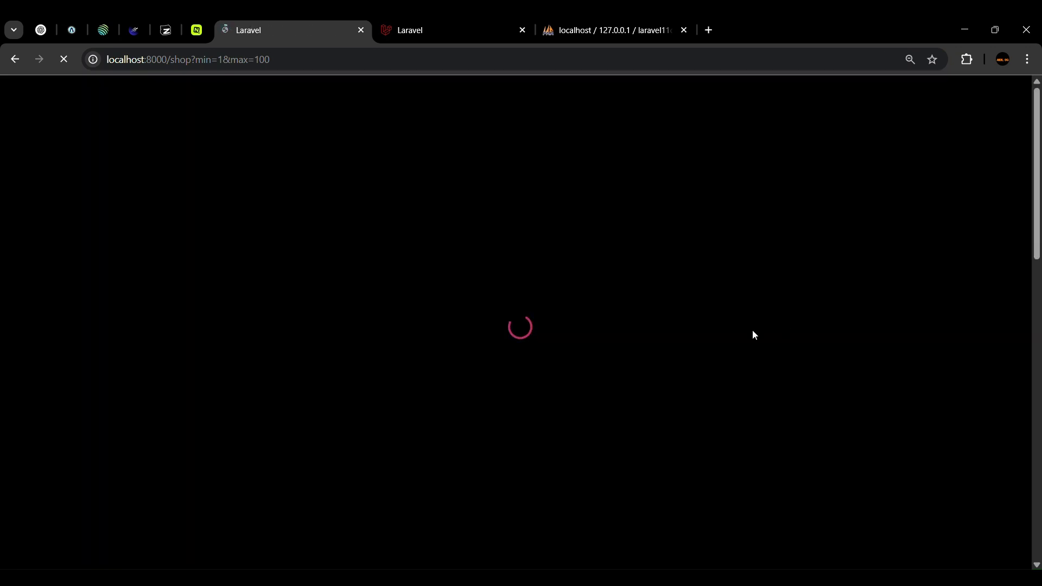
{"action": "scroll", "coordinate": [619, 454], "scroll_direction": "down", "scroll_amount": 5}
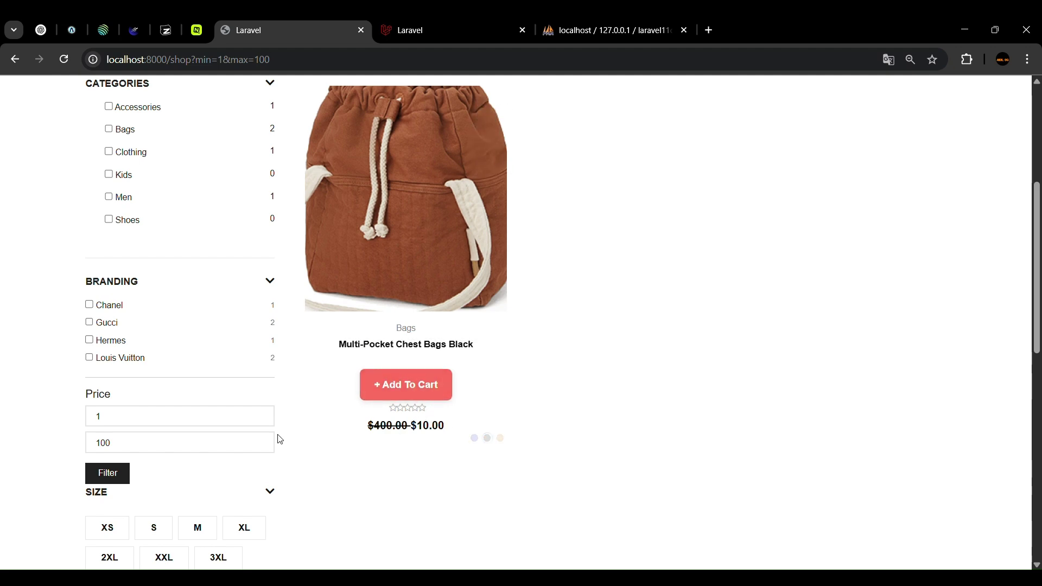
{"action": "scroll", "coordinate": [256, 473], "scroll_direction": "up", "scroll_amount": 1}
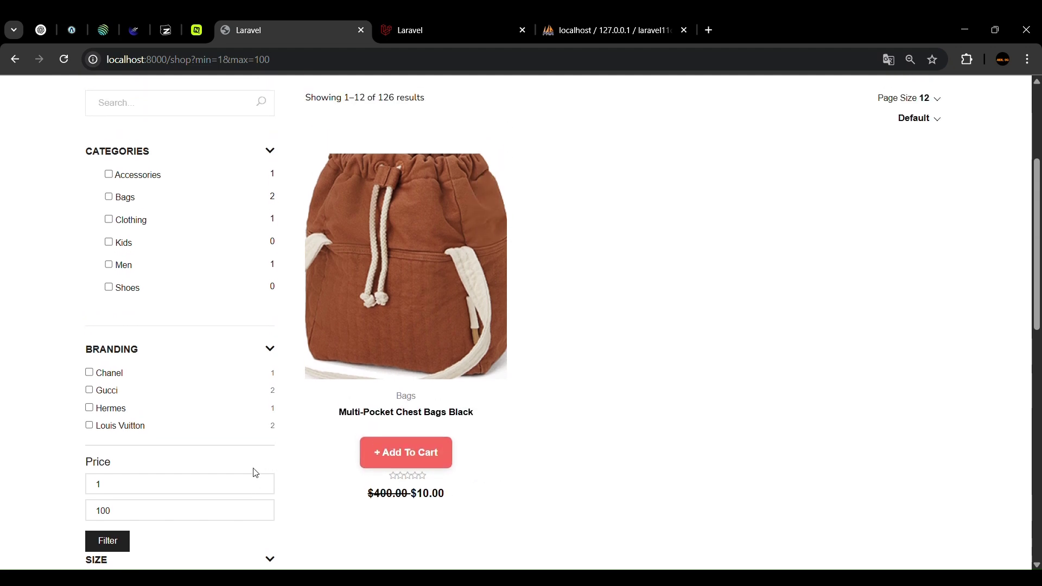
Set the maximum price filter to 500 and view the resulting products
{"action": "left_click", "coordinate": [198, 515]}
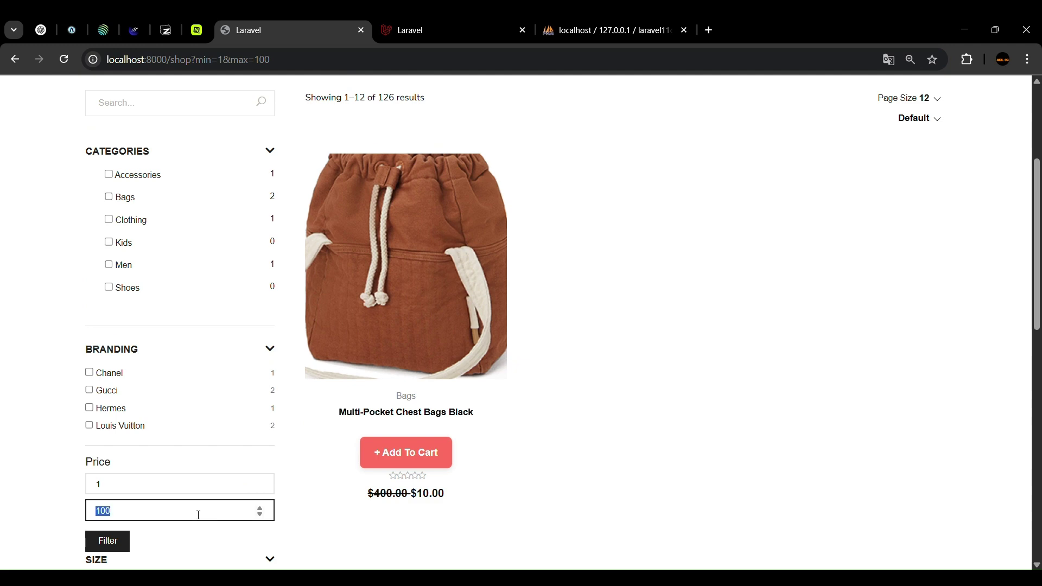
{"action": "type", "text": "500"}
{"action": "key", "text": "Return"}
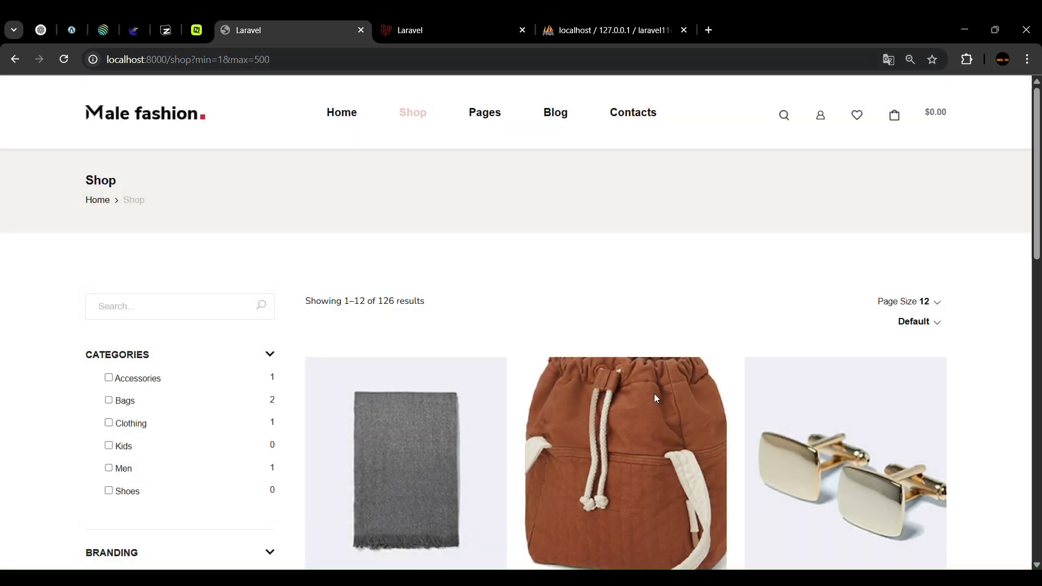
{"action": "scroll", "coordinate": [607, 383], "scroll_direction": "down", "scroll_amount": 6}
{"action": "scroll", "coordinate": [585, 332], "scroll_direction": "down", "scroll_amount": 6}
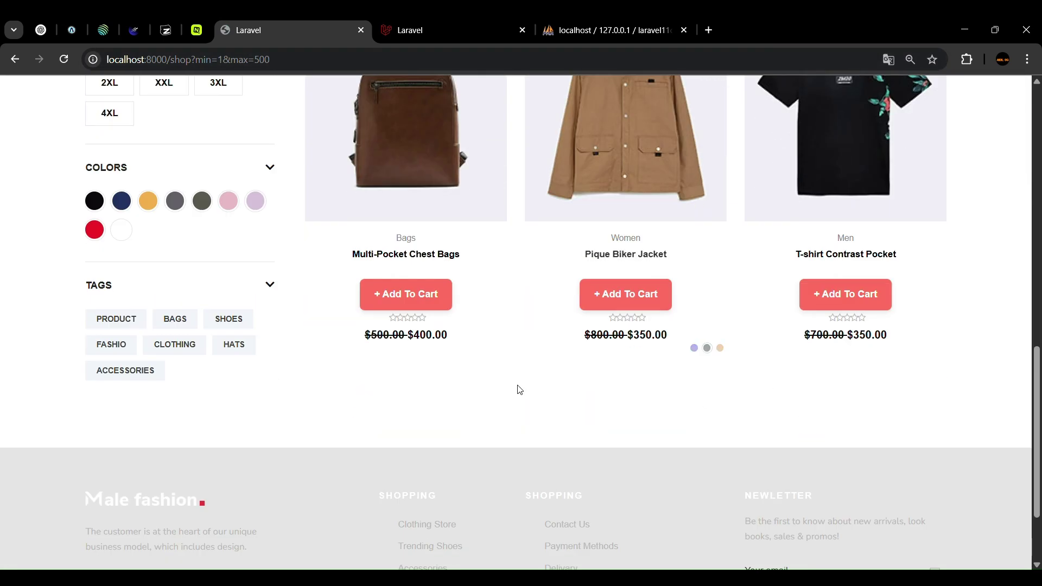
{"action": "scroll", "coordinate": [588, 406], "scroll_direction": "up", "scroll_amount": 12}
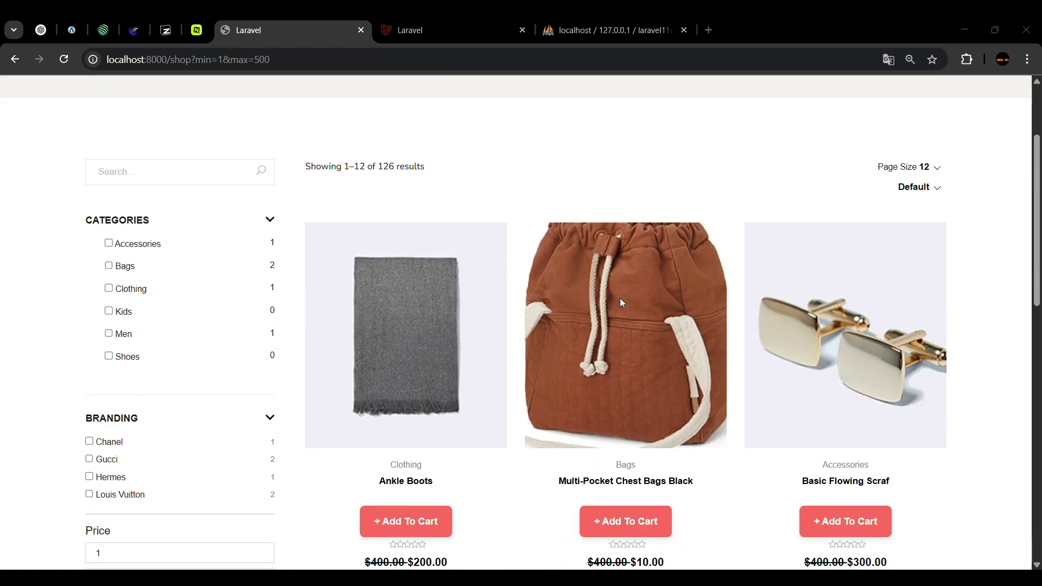
Examine the page size options offered for the product grid and look over the listed products
{"action": "scroll", "coordinate": [812, 400], "scroll_direction": "down", "scroll_amount": 3}
{"action": "left_click", "coordinate": [935, 166]}
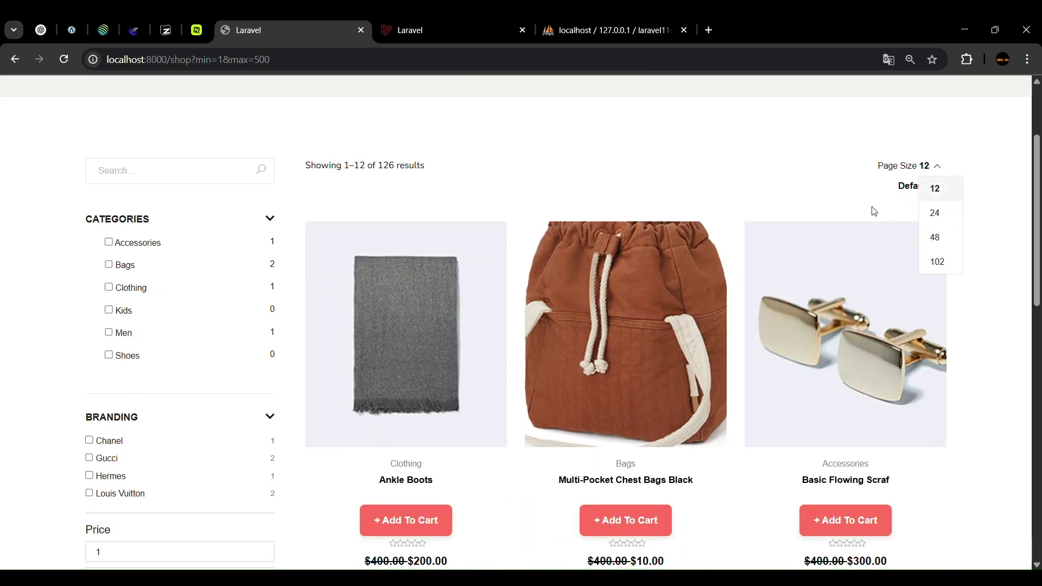
{"action": "left_click", "coordinate": [719, 166]}
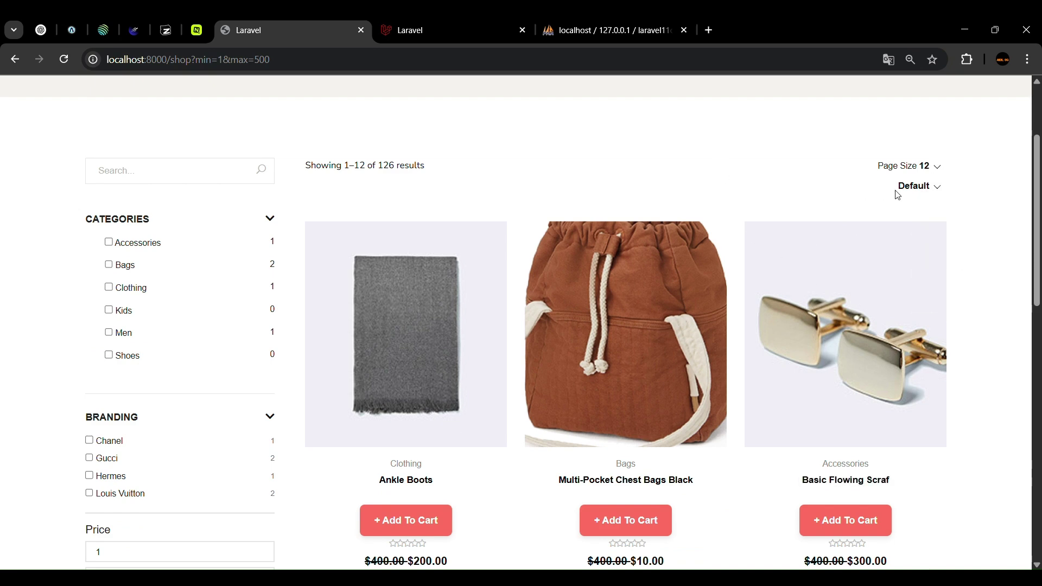
{"action": "left_click", "coordinate": [935, 167]}
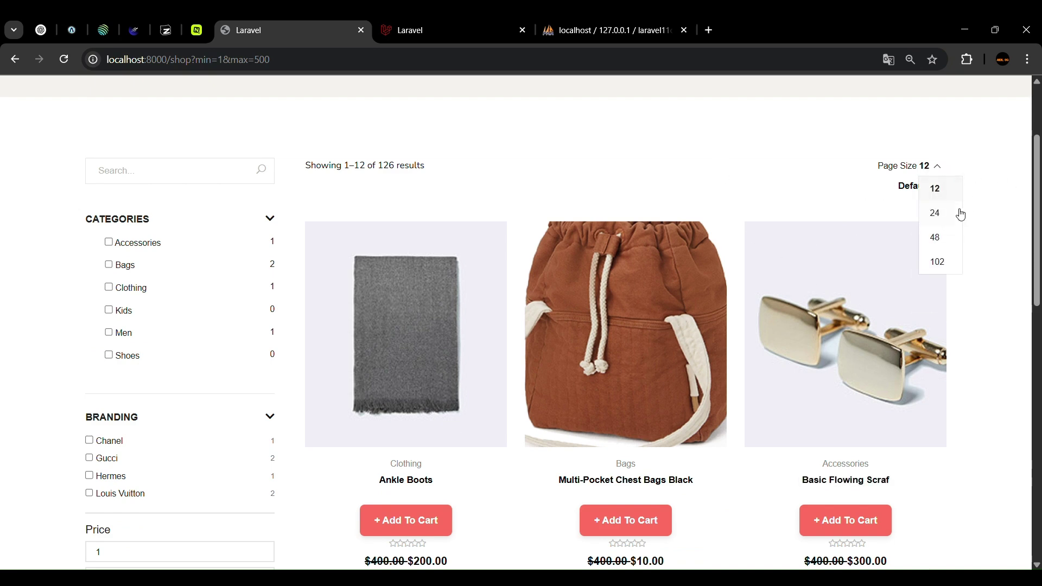
{"action": "left_click", "coordinate": [571, 167]}
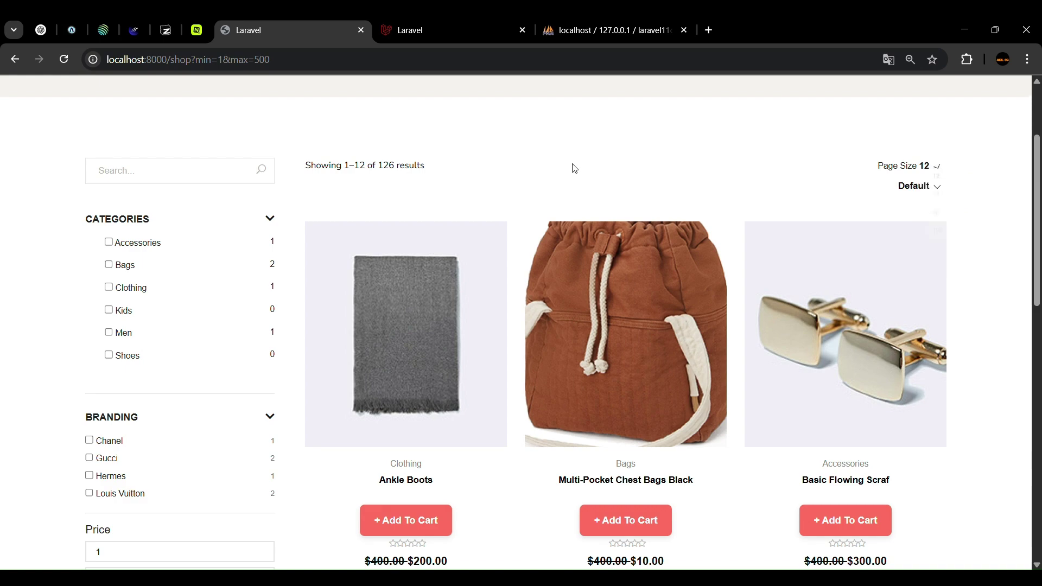
{"action": "scroll", "coordinate": [883, 294], "scroll_direction": "down", "scroll_amount": 6}
{"action": "scroll", "coordinate": [883, 294], "scroll_direction": "down", "scroll_amount": 5}
{"action": "scroll", "coordinate": [723, 305], "scroll_direction": "up", "scroll_amount": 15}
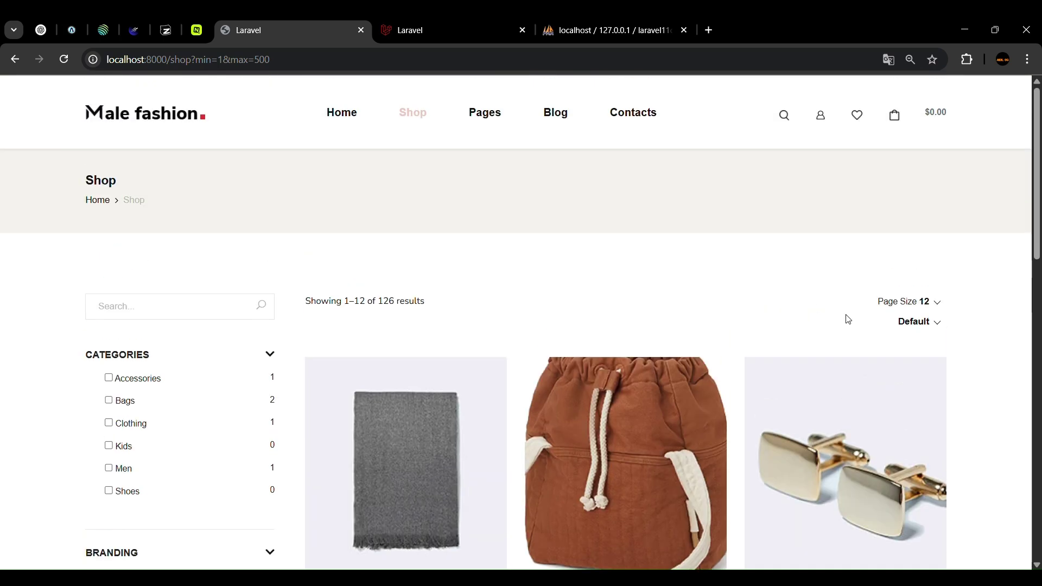
{"action": "left_click", "coordinate": [935, 304]}
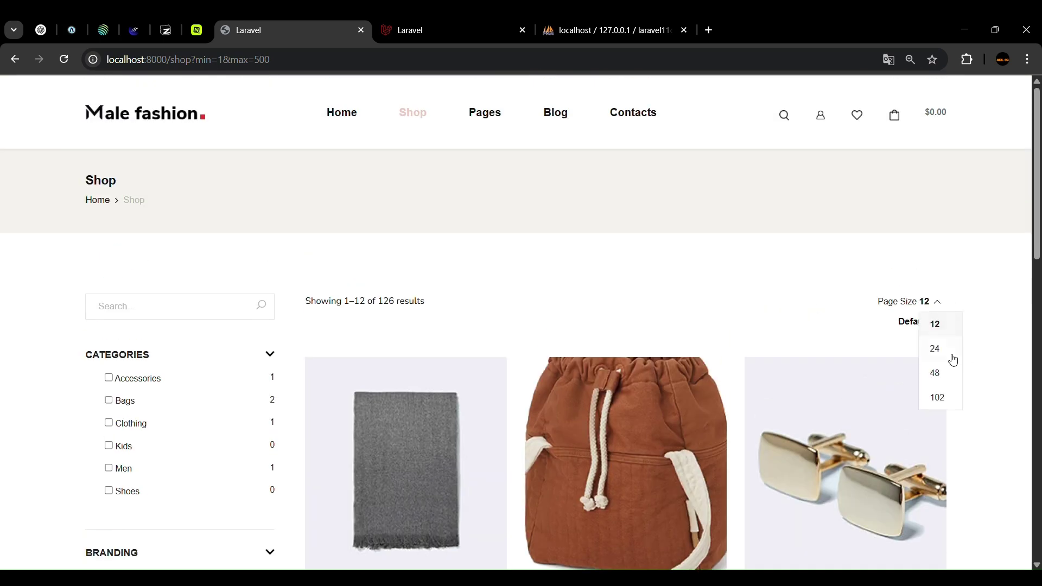
{"action": "left_click", "coordinate": [583, 232]}
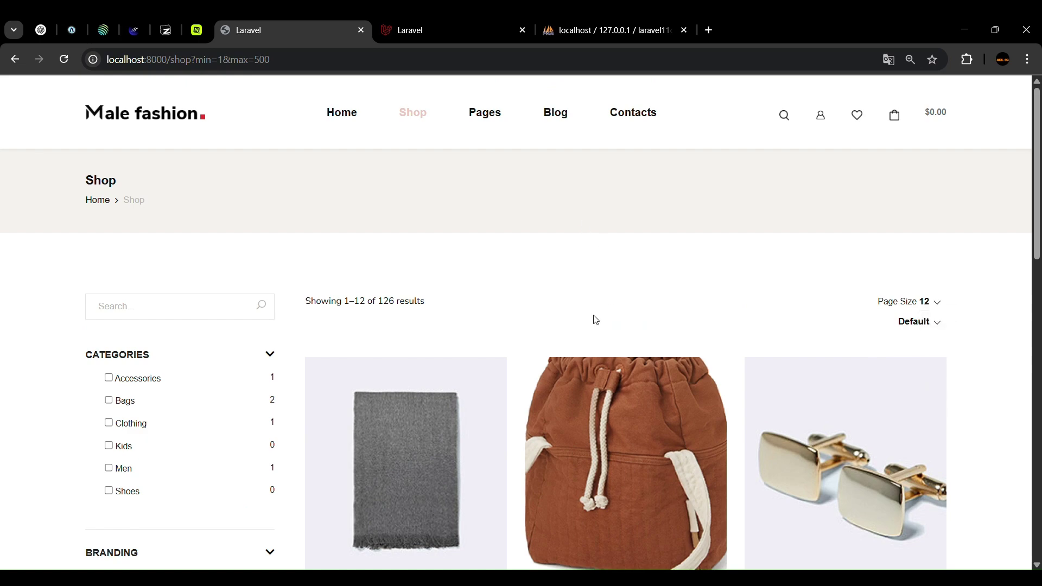
{"action": "scroll", "coordinate": [511, 300], "scroll_direction": "down", "scroll_amount": 10}
{"action": "scroll", "coordinate": [646, 297], "scroll_direction": "up", "scroll_amount": 7}
{"action": "scroll", "coordinate": [815, 280], "scroll_direction": "up", "scroll_amount": 4}
Sort the shop products by Price, Low → High and check the order of the items
{"action": "left_click", "coordinate": [923, 324]}
{"action": "scroll", "coordinate": [754, 282], "scroll_direction": "down", "scroll_amount": 5}
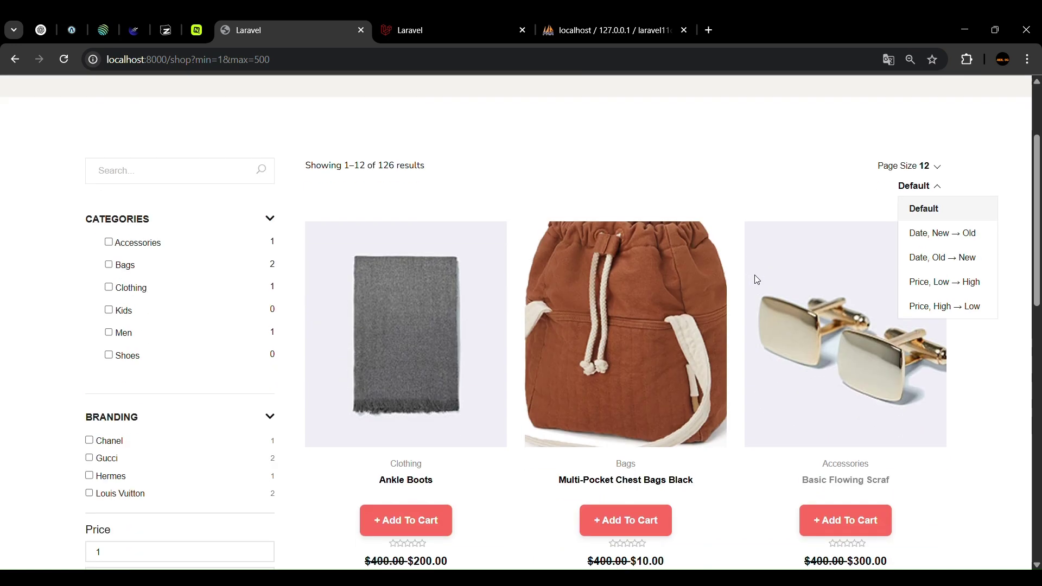
{"action": "scroll", "coordinate": [754, 266], "scroll_direction": "up", "scroll_amount": 1}
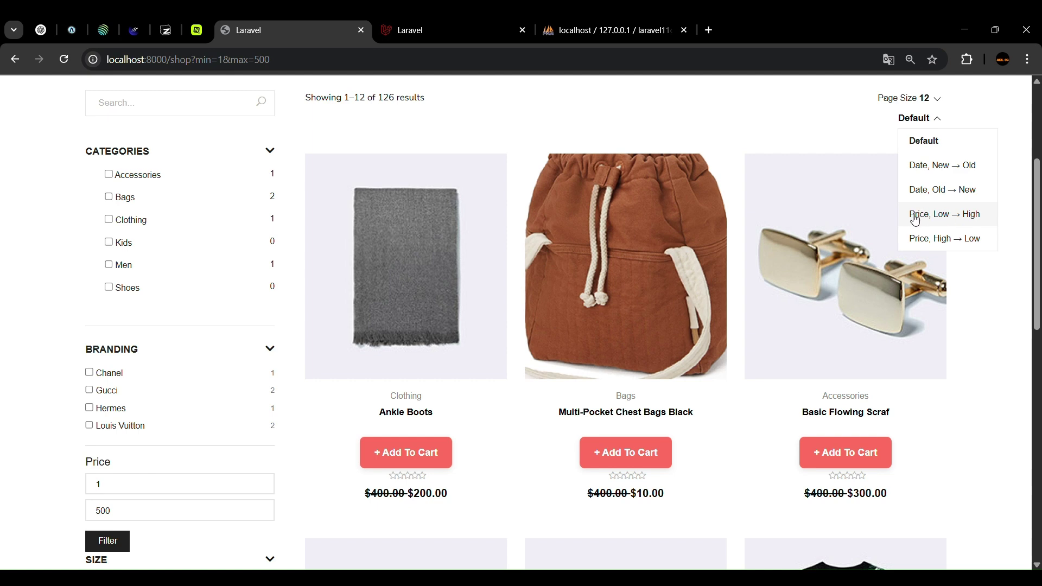
{"action": "left_click", "coordinate": [965, 217]}
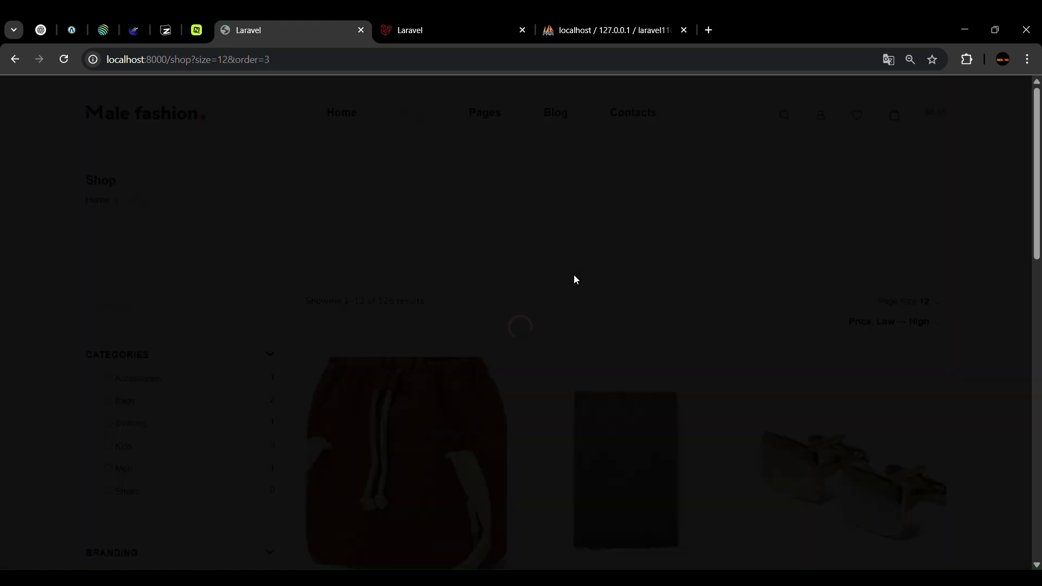
{"action": "scroll", "coordinate": [574, 274], "scroll_direction": "down", "scroll_amount": 15}
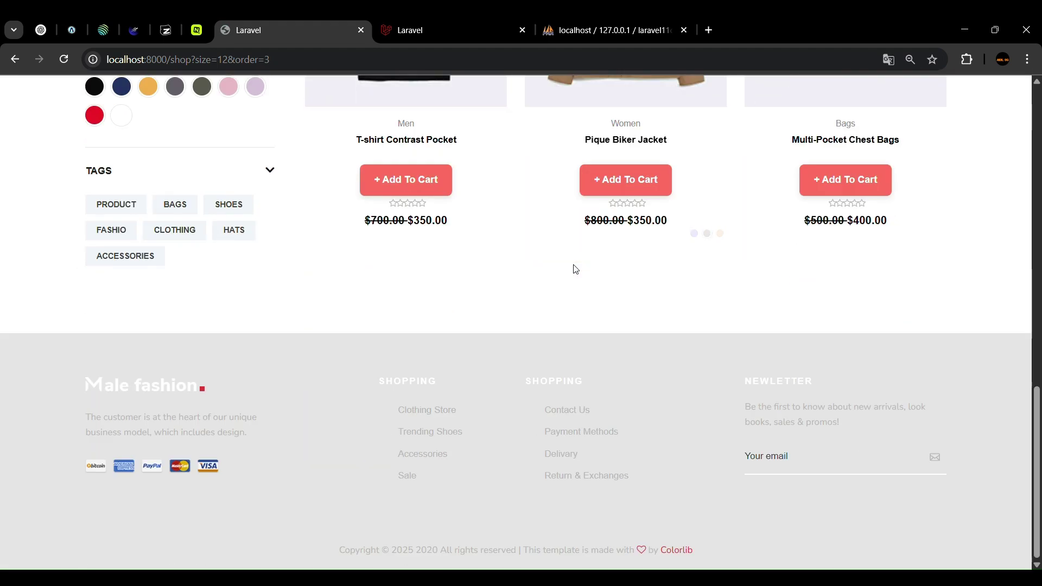
{"action": "scroll", "coordinate": [574, 267], "scroll_direction": "up", "scroll_amount": 15}
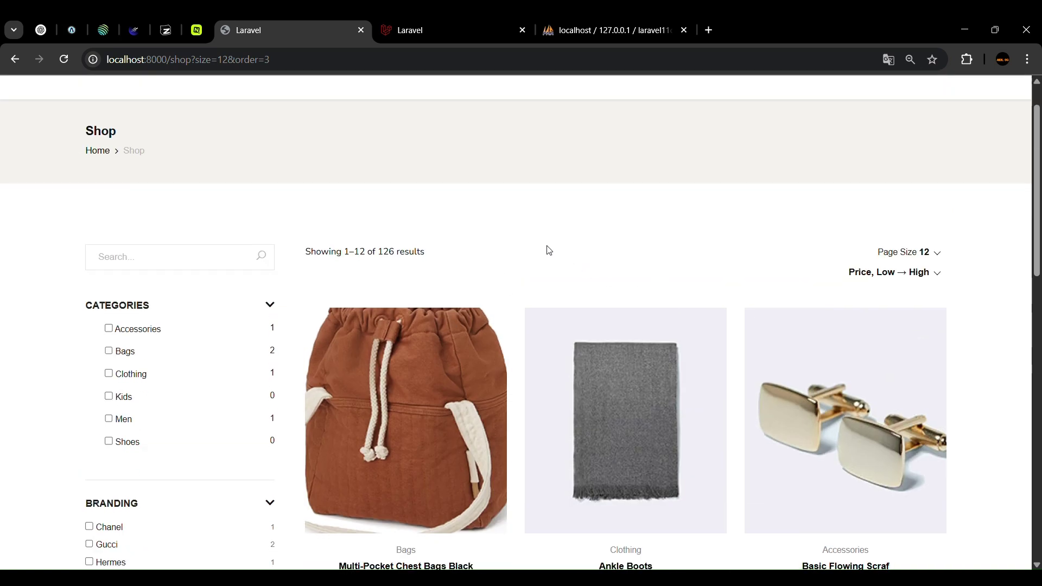
{"action": "scroll", "coordinate": [549, 251], "scroll_direction": "down", "scroll_amount": 5}
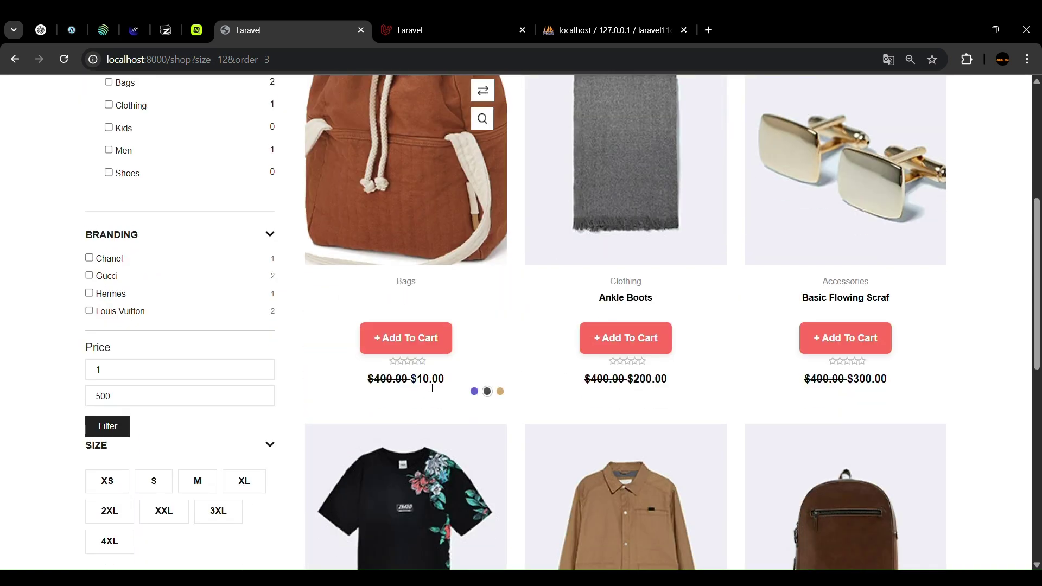
{"action": "scroll", "coordinate": [468, 348], "scroll_direction": "down", "scroll_amount": 9}
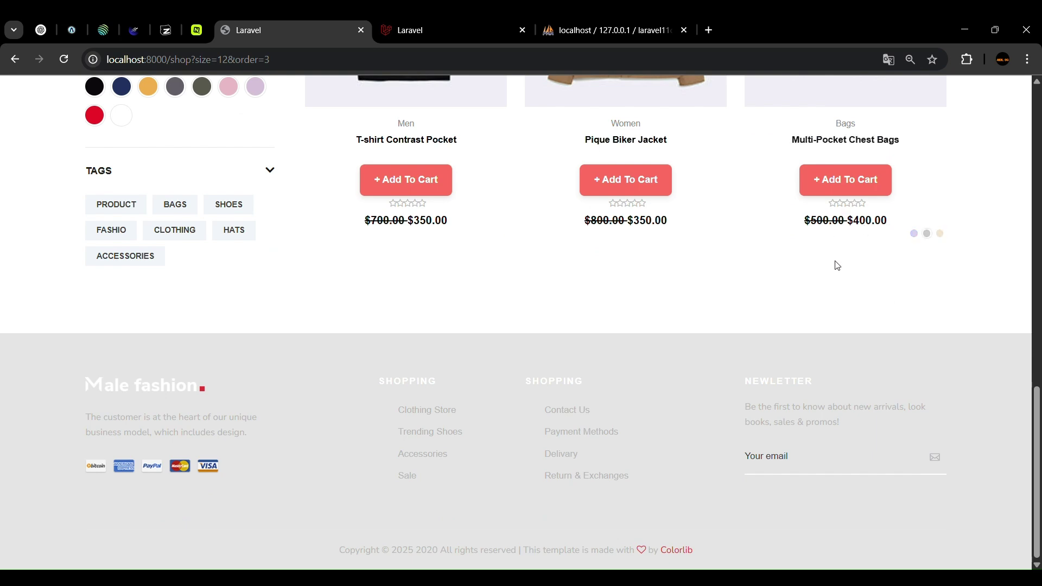
{"action": "scroll", "coordinate": [835, 263], "scroll_direction": "up", "scroll_amount": 15}
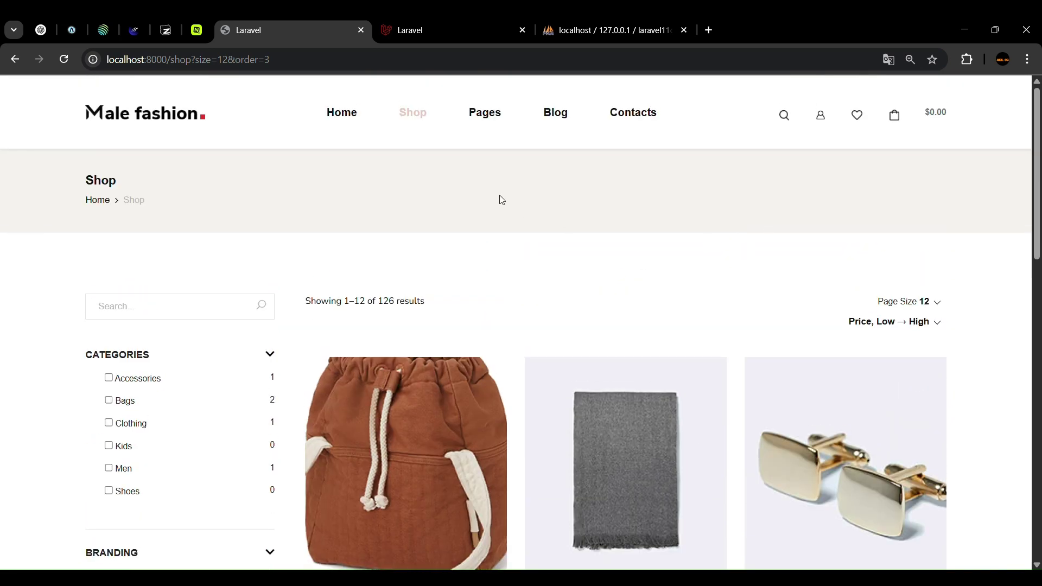
{"action": "scroll", "coordinate": [419, 175], "scroll_direction": "down", "scroll_amount": 5}
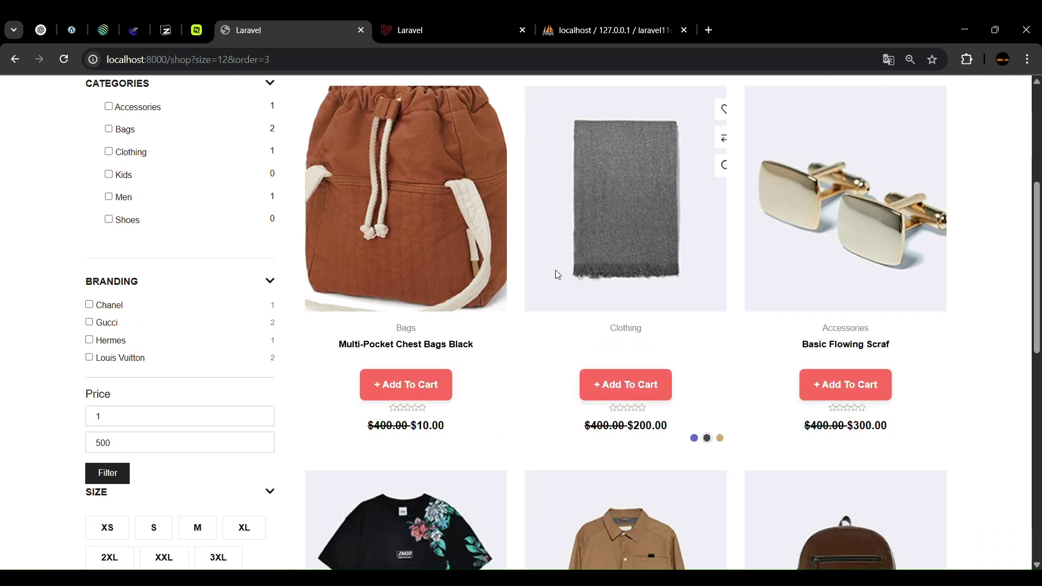
{"action": "scroll", "coordinate": [548, 179], "scroll_direction": "up", "scroll_amount": 5}
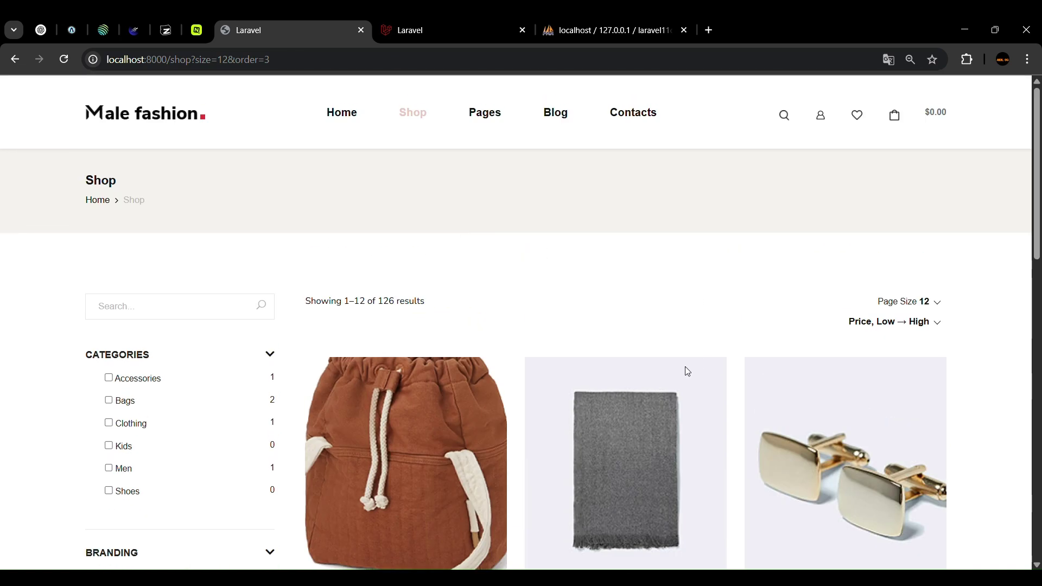
Add the Multi-Pocket Chest Bags Black product to the wishlist and check its wishlist mark in the grid
{"action": "left_click", "coordinate": [485, 385]}
{"action": "scroll", "coordinate": [571, 266], "scroll_direction": "down", "scroll_amount": 5}
{"action": "scroll", "coordinate": [495, 319], "scroll_direction": "up", "scroll_amount": 4}
{"action": "scroll", "coordinate": [568, 276], "scroll_direction": "up", "scroll_amount": 1}
{"action": "scroll", "coordinate": [610, 288], "scroll_direction": "down", "scroll_amount": 4}
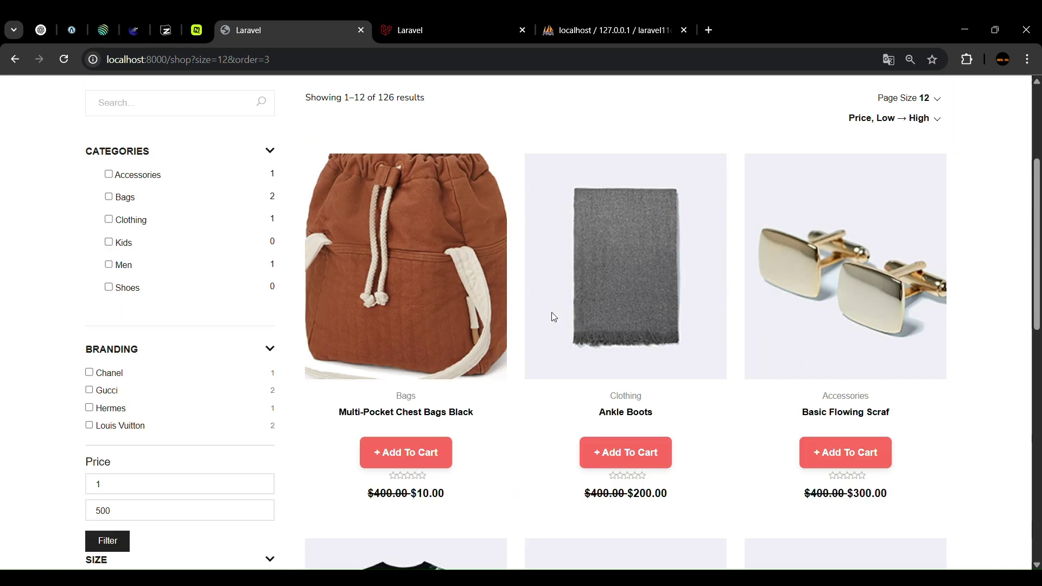
{"action": "mouse_move", "coordinate": [484, 239]}
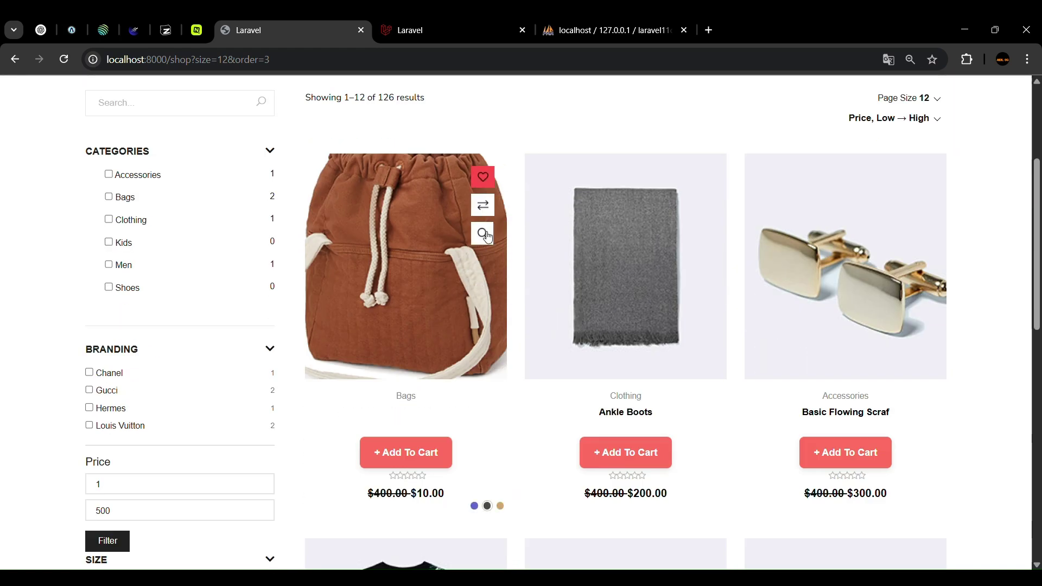
Find the T-shirt Contrast Pocket in the product grid and open its details page
{"action": "scroll", "coordinate": [569, 298], "scroll_direction": "down", "scroll_amount": 5}
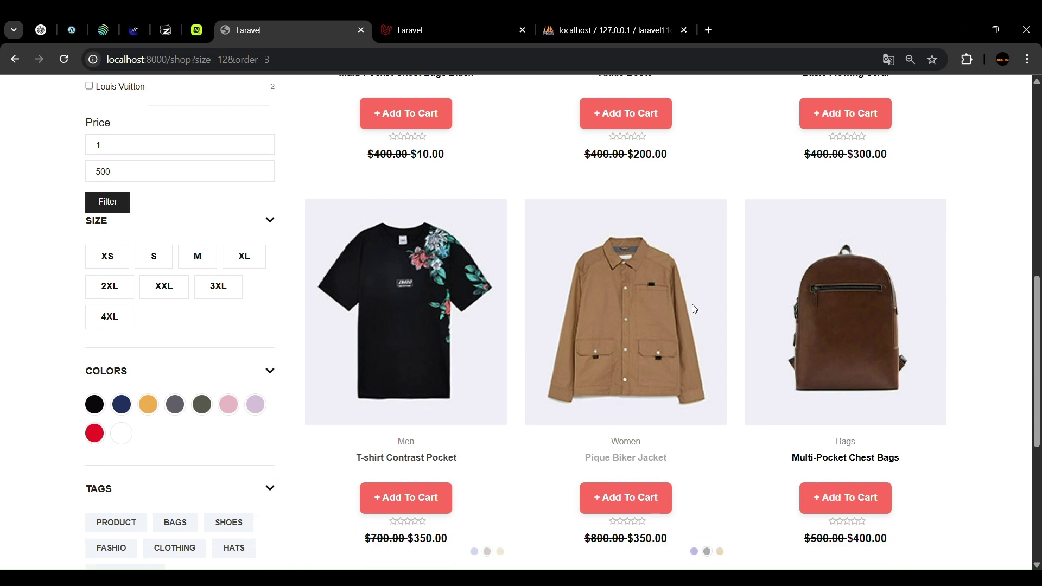
{"action": "scroll", "coordinate": [356, 307], "scroll_direction": "down", "scroll_amount": 5}
{"action": "scroll", "coordinate": [508, 268], "scroll_direction": "up", "scroll_amount": 4}
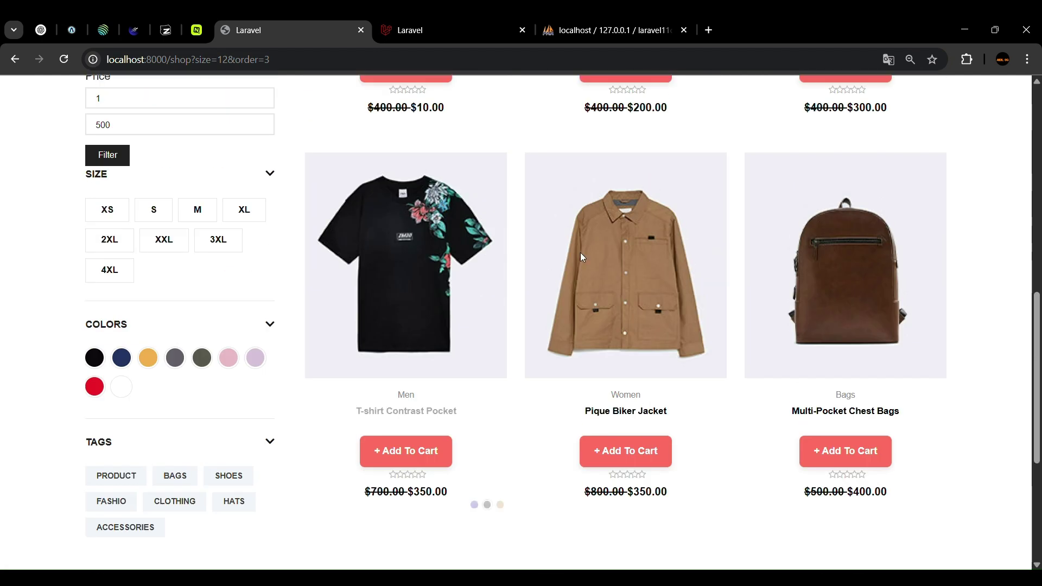
{"action": "mouse_move", "coordinate": [477, 271]}
{"action": "left_click", "coordinate": [484, 235]}
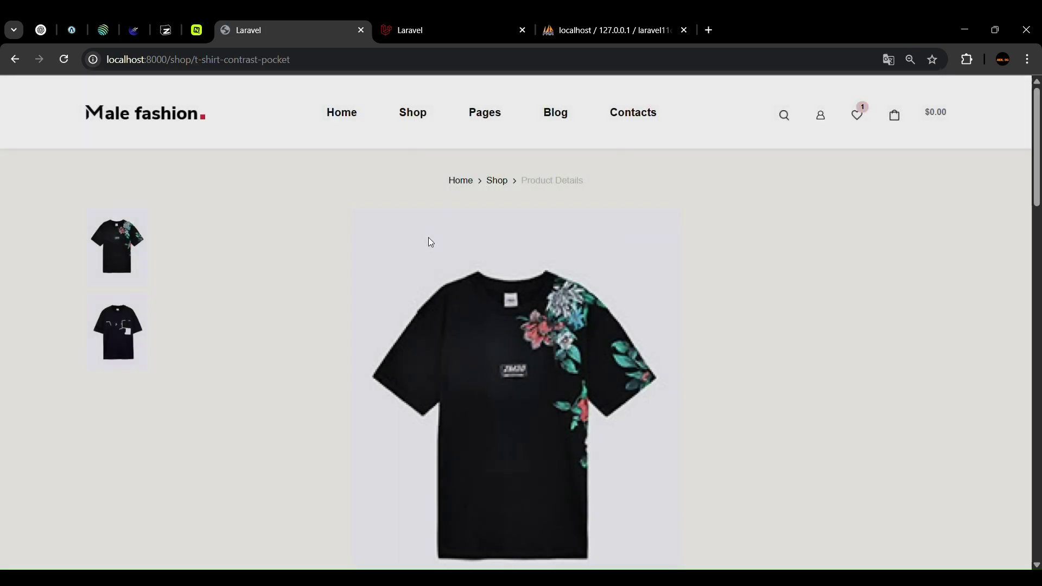
Examine the T-shirt Contrast Pocket details page, including its images, price, description, sizes and colors
{"action": "scroll", "coordinate": [380, 230], "scroll_direction": "down", "scroll_amount": 2}
{"action": "scroll", "coordinate": [335, 237], "scroll_direction": "up", "scroll_amount": 2}
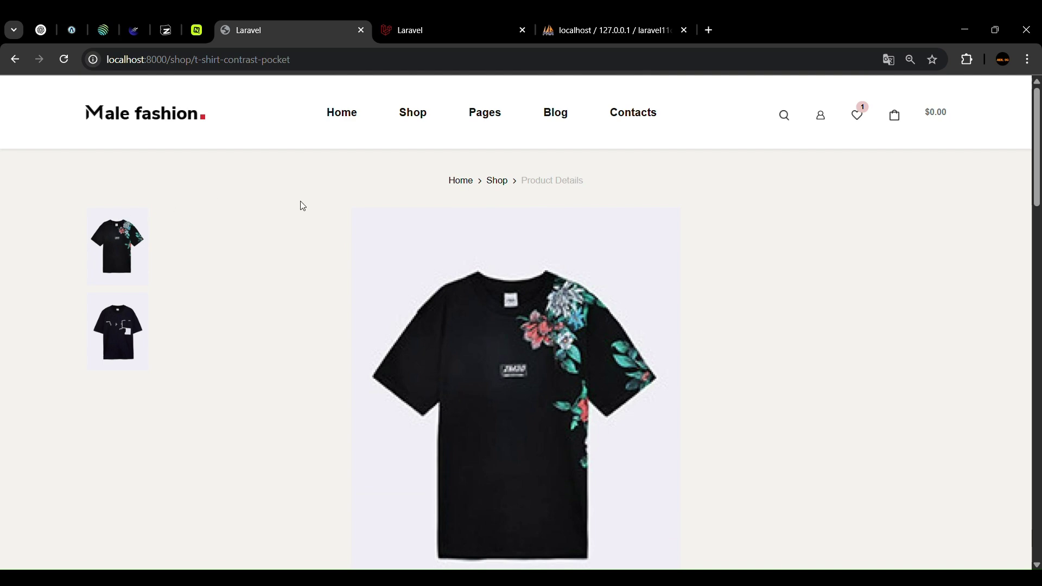
{"action": "scroll", "coordinate": [255, 232], "scroll_direction": "down", "scroll_amount": 5}
{"action": "scroll", "coordinate": [393, 265], "scroll_direction": "down", "scroll_amount": 5}
{"action": "scroll", "coordinate": [281, 242], "scroll_direction": "up", "scroll_amount": 1}
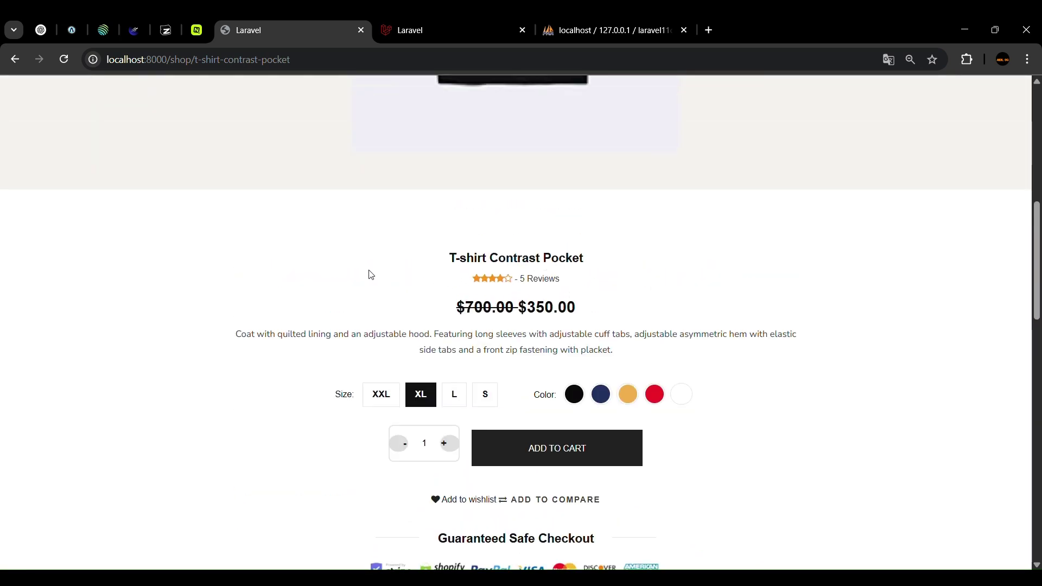
{"action": "scroll", "coordinate": [372, 285], "scroll_direction": "up", "scroll_amount": 8}
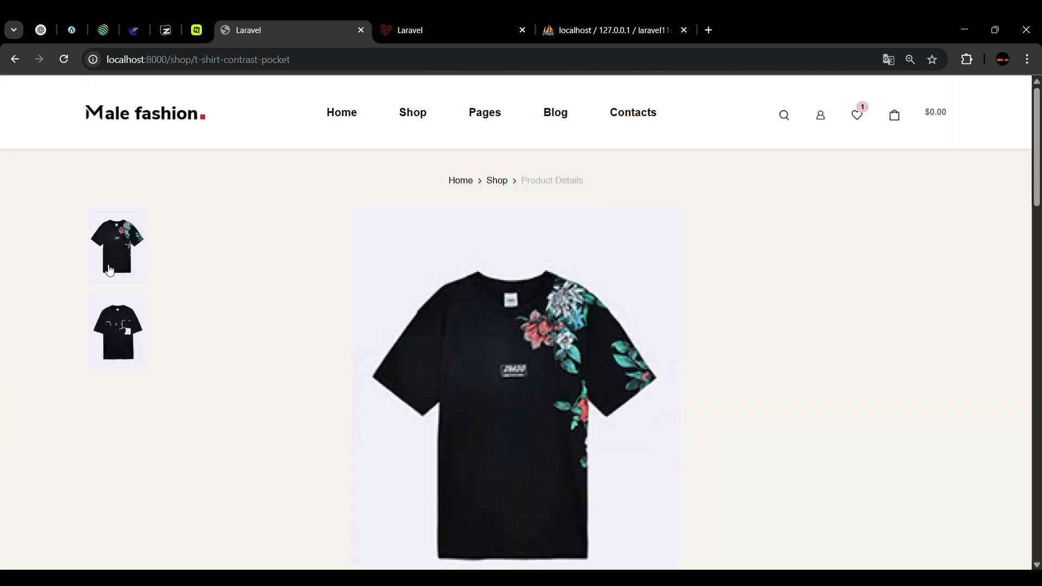
Preview the T-shirt Contrast Pocket's two product images and add one piece of the product to the cart
{"action": "left_click", "coordinate": [107, 345]}
{"action": "left_click", "coordinate": [117, 267]}
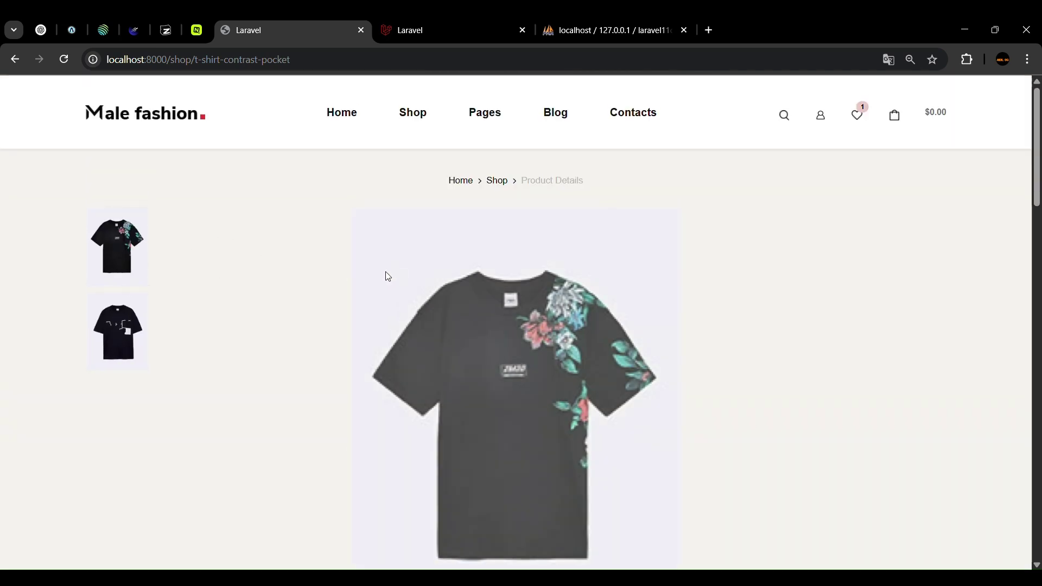
{"action": "scroll", "coordinate": [378, 276], "scroll_direction": "down", "scroll_amount": 6}
{"action": "scroll", "coordinate": [505, 260], "scroll_direction": "up", "scroll_amount": 2}
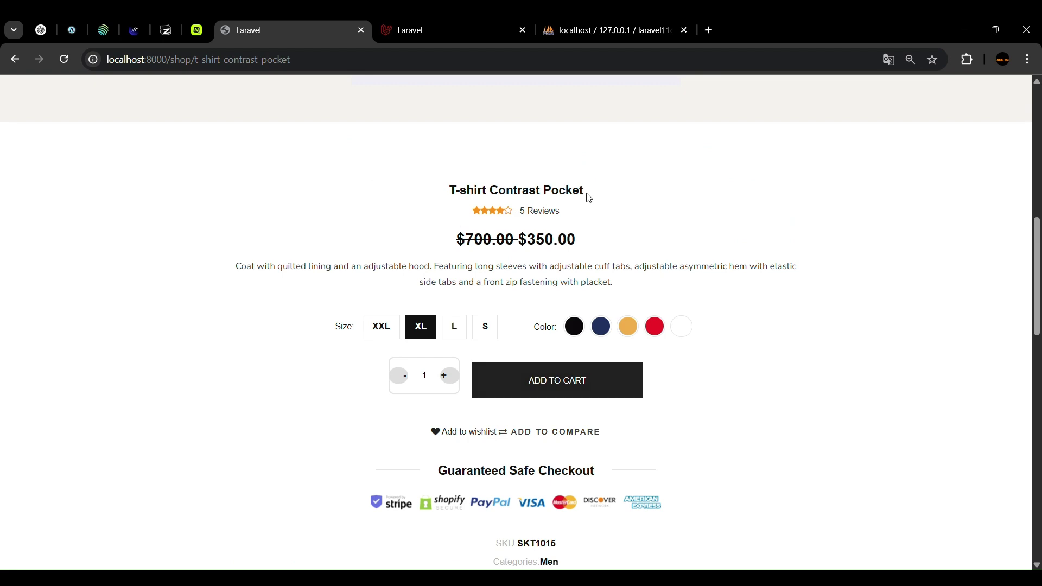
{"action": "scroll", "coordinate": [435, 244], "scroll_direction": "up", "scroll_amount": 10}
{"action": "scroll", "coordinate": [586, 245], "scroll_direction": "down", "scroll_amount": 7}
{"action": "scroll", "coordinate": [543, 245], "scroll_direction": "down", "scroll_amount": 5}
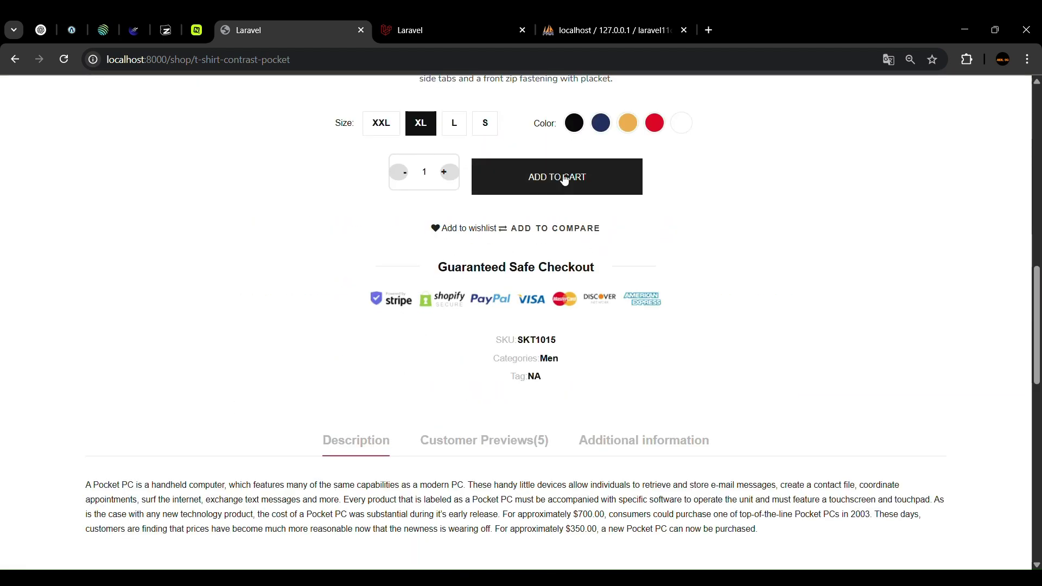
{"action": "scroll", "coordinate": [549, 187], "scroll_direction": "up", "scroll_amount": 2}
{"action": "left_click", "coordinate": [563, 310]}
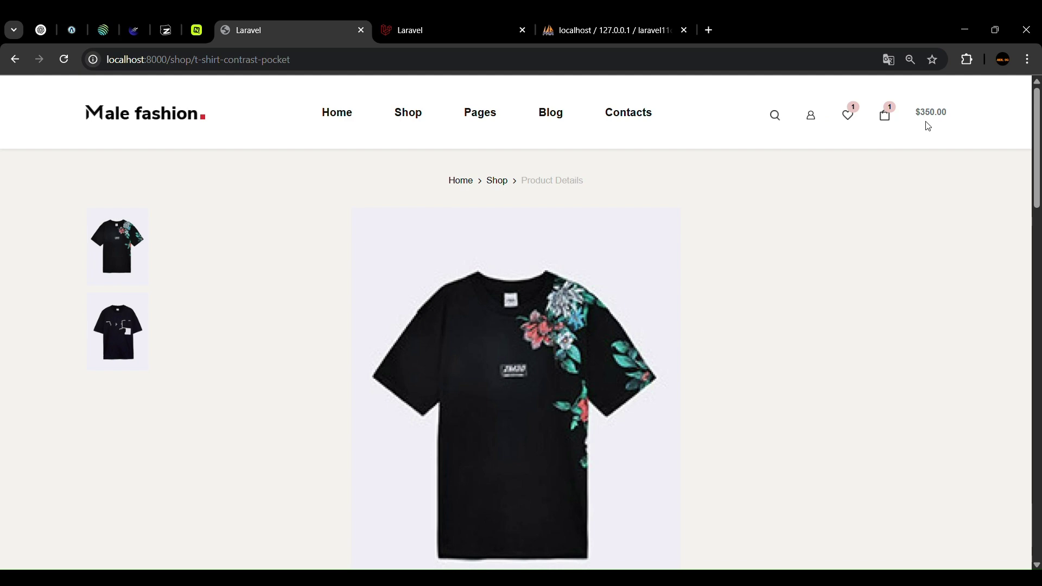
Check the T-shirt Contrast Pocket page's cart indicators and purchase options after adding the product to the cart
{"action": "scroll", "coordinate": [927, 126], "scroll_direction": "down", "scroll_amount": 5}
{"action": "scroll", "coordinate": [917, 138], "scroll_direction": "up", "scroll_amount": 4}
{"action": "scroll", "coordinate": [544, 369], "scroll_direction": "down", "scroll_amount": 5}
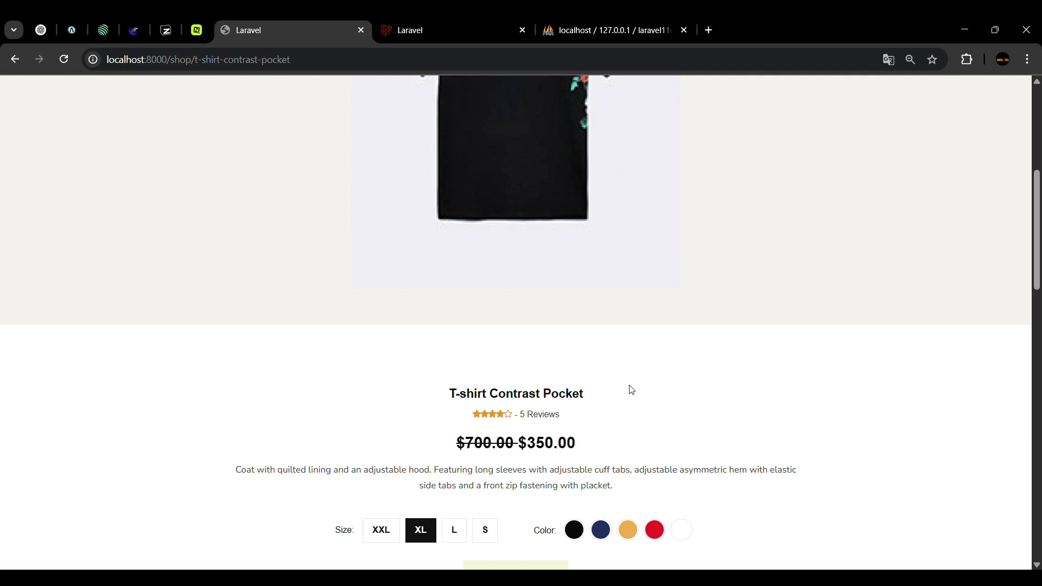
{"action": "scroll", "coordinate": [627, 396], "scroll_direction": "up", "scroll_amount": 5}
{"action": "scroll", "coordinate": [570, 326], "scroll_direction": "down", "scroll_amount": 5}
{"action": "scroll", "coordinate": [600, 228], "scroll_direction": "down", "scroll_amount": 3}
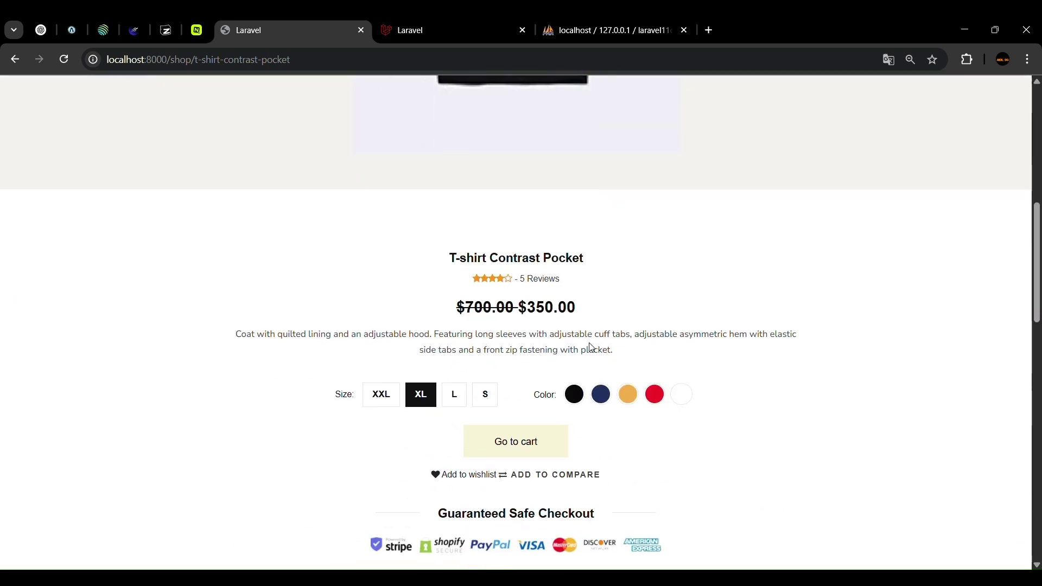
{"action": "scroll", "coordinate": [618, 328], "scroll_direction": "up", "scroll_amount": 5}
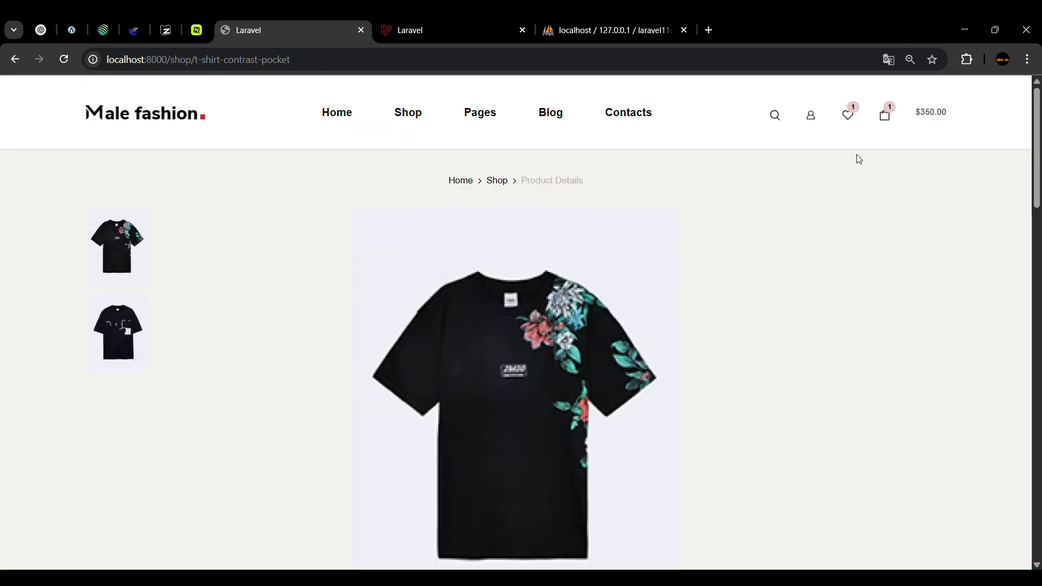
Open the wishlist and move the Multi-Pocket Chest Bags Black item to the cart
{"action": "left_click", "coordinate": [851, 116]}
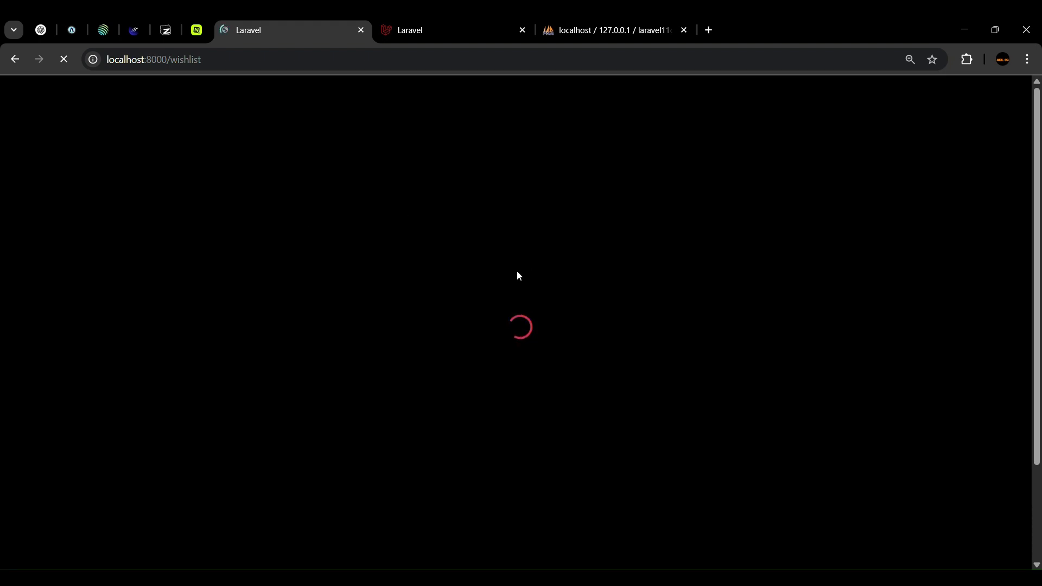
{"action": "scroll", "coordinate": [498, 294], "scroll_direction": "down", "scroll_amount": 2}
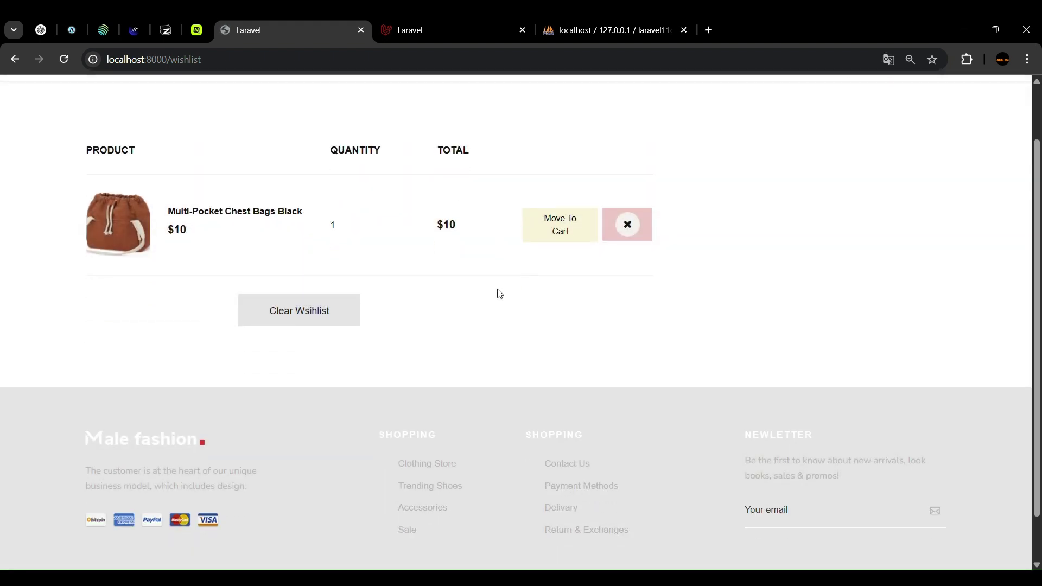
{"action": "scroll", "coordinate": [498, 294], "scroll_direction": "up", "scroll_amount": 2}
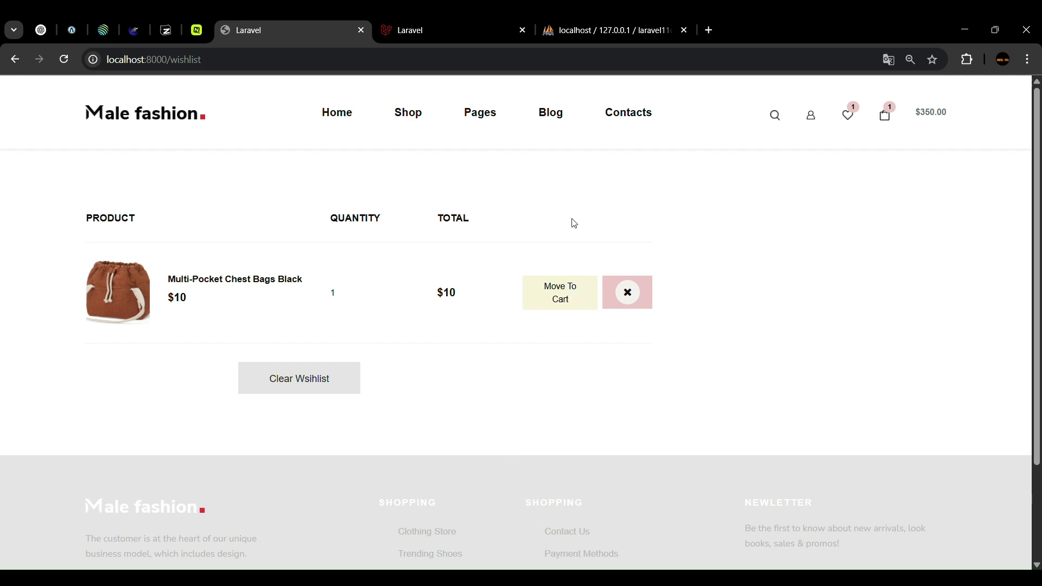
{"action": "left_click", "coordinate": [577, 306]}
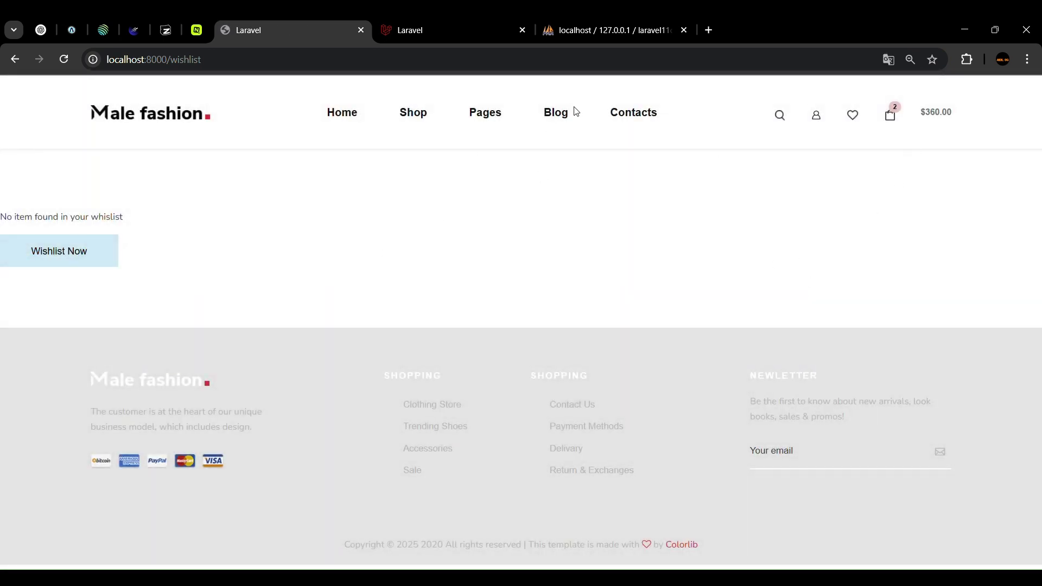
Open the shopping cart and review its products, quantities, discount code field and cart total
{"action": "left_click", "coordinate": [893, 119]}
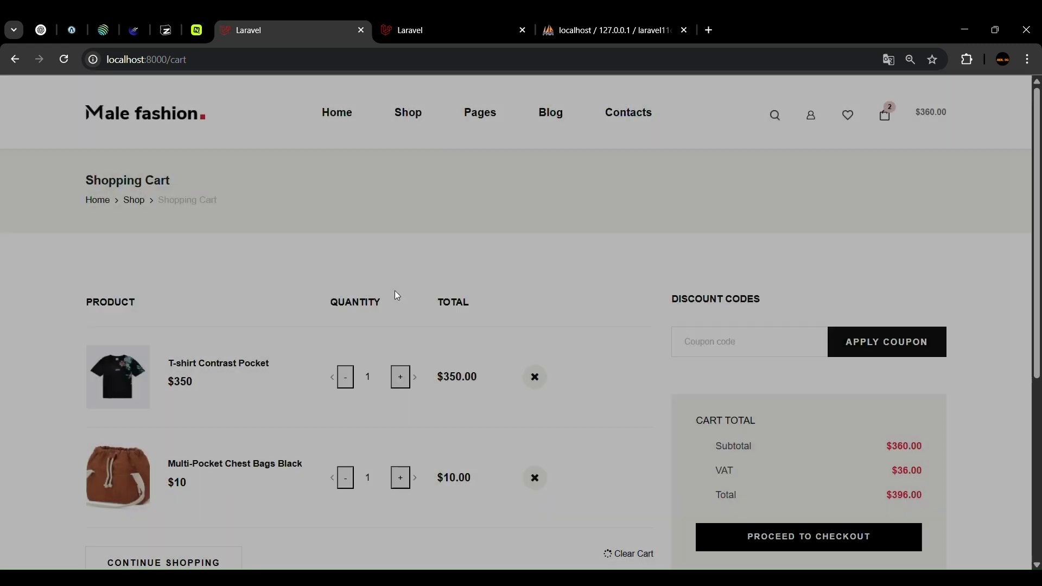
{"action": "scroll", "coordinate": [401, 242], "scroll_direction": "down", "scroll_amount": 2}
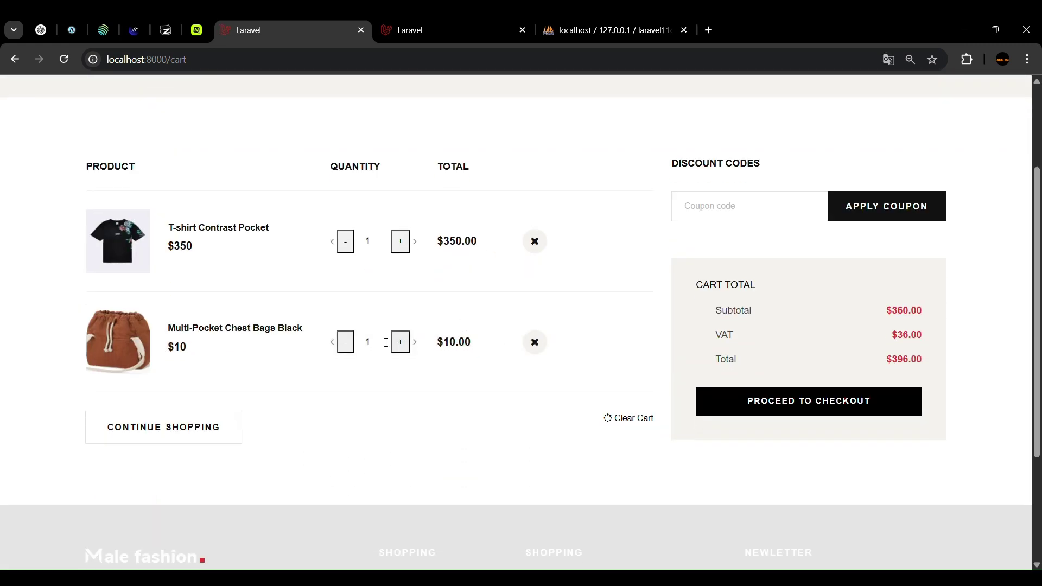
{"action": "scroll", "coordinate": [373, 344], "scroll_direction": "up", "scroll_amount": 2}
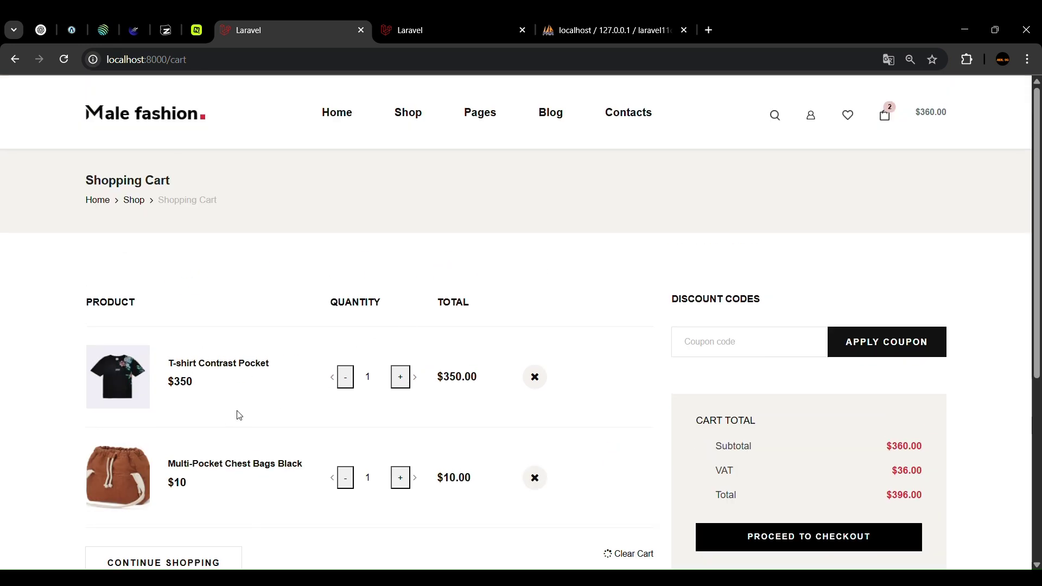
{"action": "scroll", "coordinate": [238, 415], "scroll_direction": "down", "scroll_amount": 2}
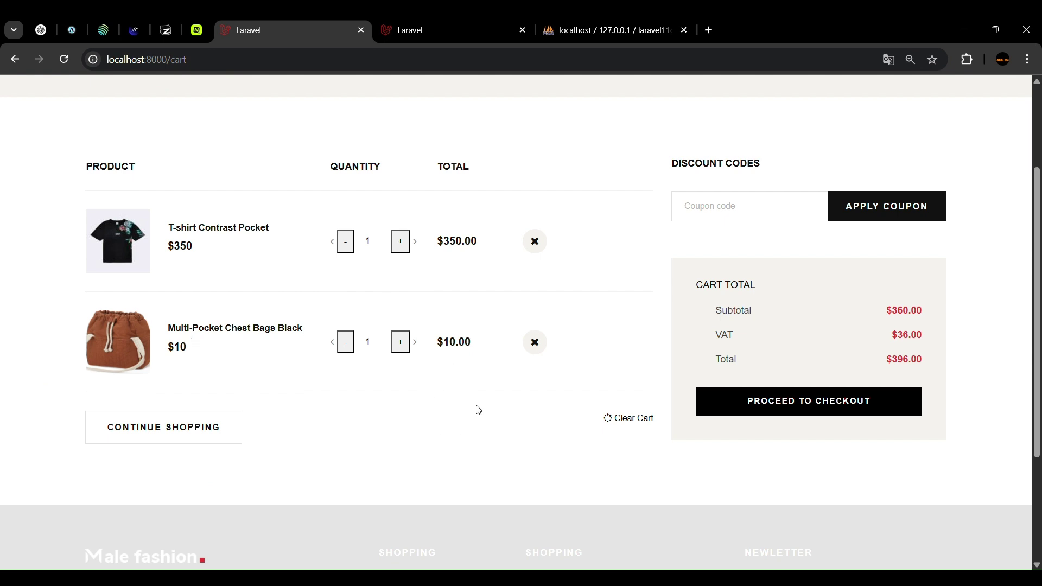
{"action": "scroll", "coordinate": [510, 403], "scroll_direction": "up", "scroll_amount": 2}
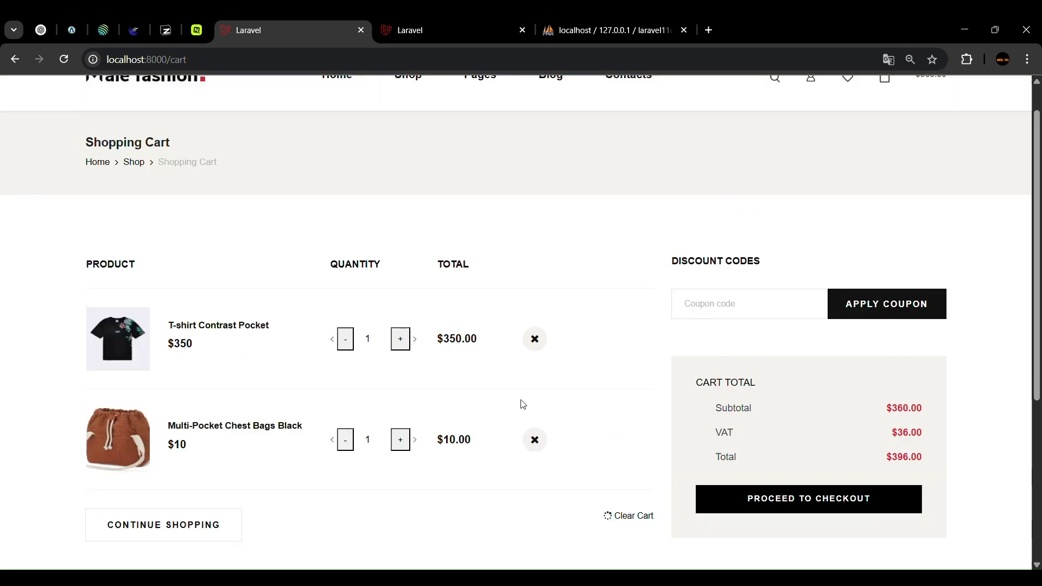
{"action": "scroll", "coordinate": [543, 375], "scroll_direction": "down", "scroll_amount": 2}
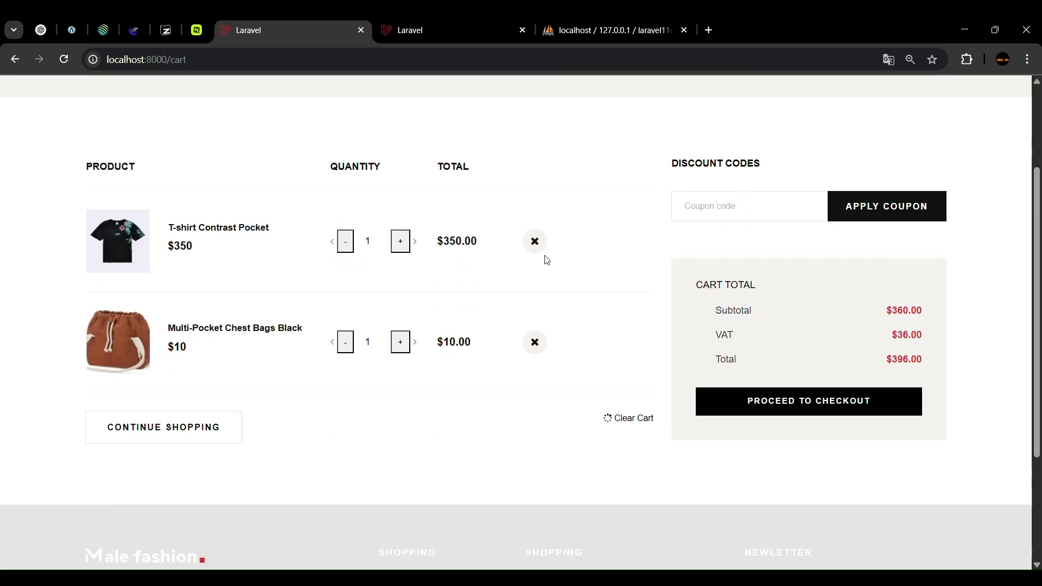
{"action": "scroll", "coordinate": [559, 298], "scroll_direction": "up", "scroll_amount": 2}
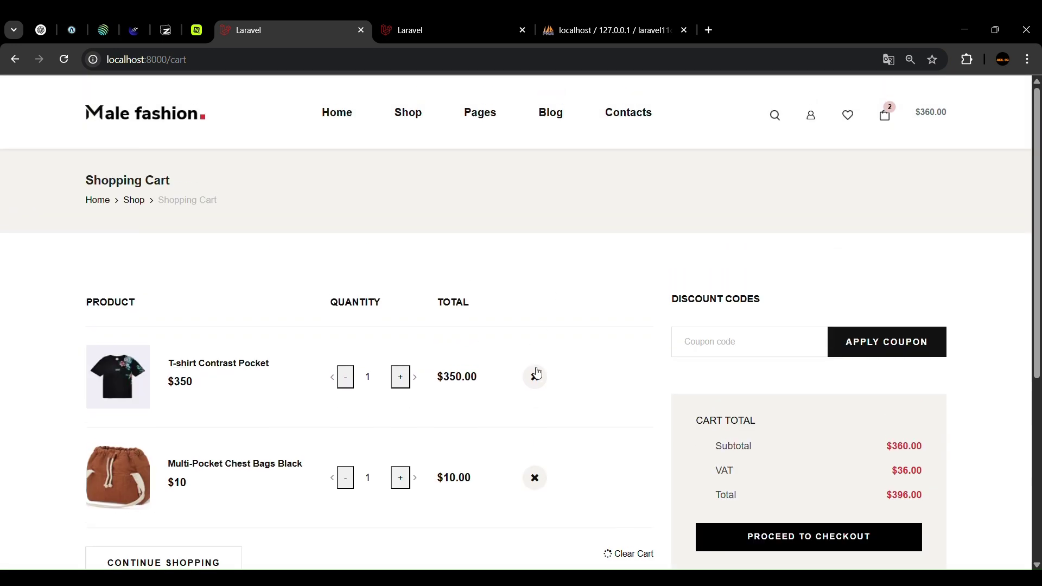
Decline the removal of the T-shirt Contrast Pocket and delete the Multi-Pocket Chest Bags Black from the cart
{"action": "left_click", "coordinate": [534, 379]}
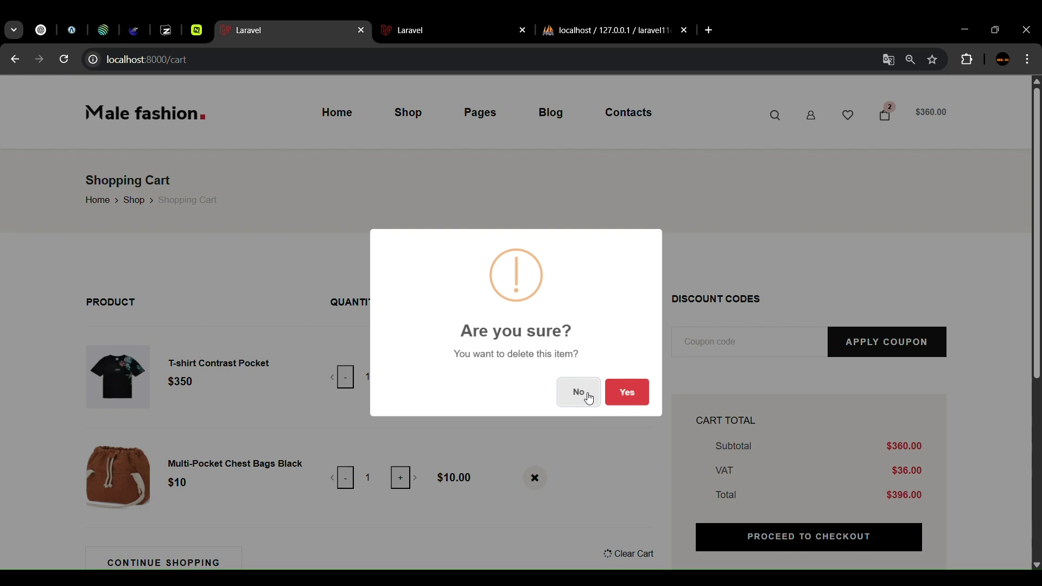
{"action": "left_click", "coordinate": [584, 393]}
{"action": "scroll", "coordinate": [535, 389], "scroll_direction": "down", "scroll_amount": 3}
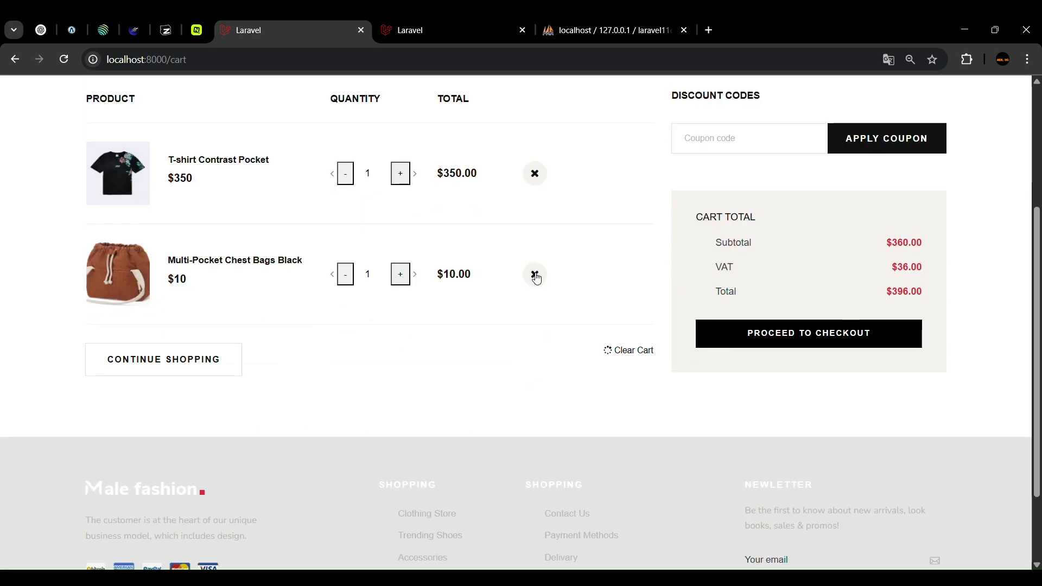
{"action": "scroll", "coordinate": [535, 275], "scroll_direction": "up", "scroll_amount": 2}
{"action": "left_click", "coordinate": [536, 415]}
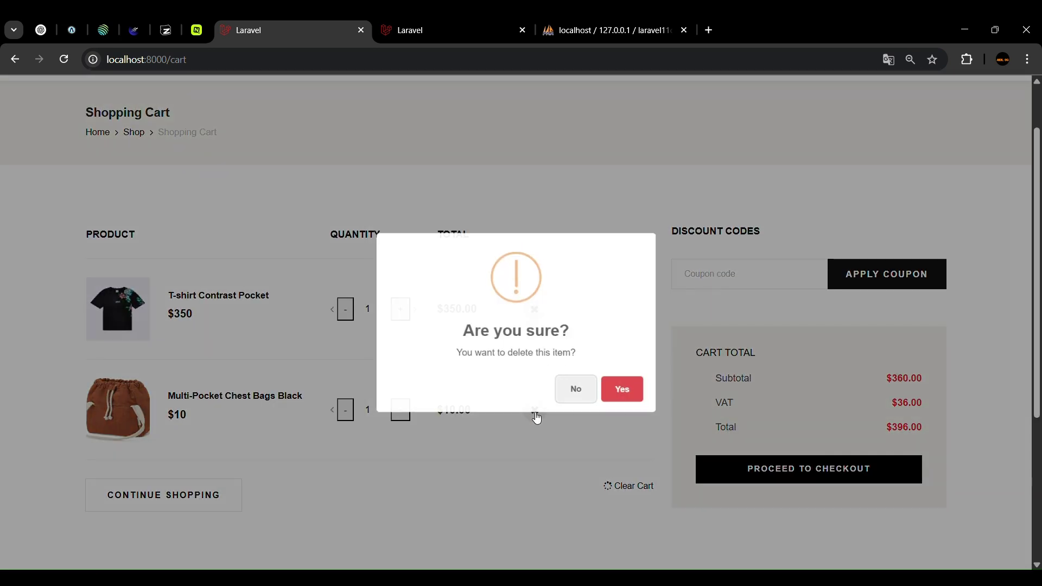
{"action": "left_click", "coordinate": [628, 395]}
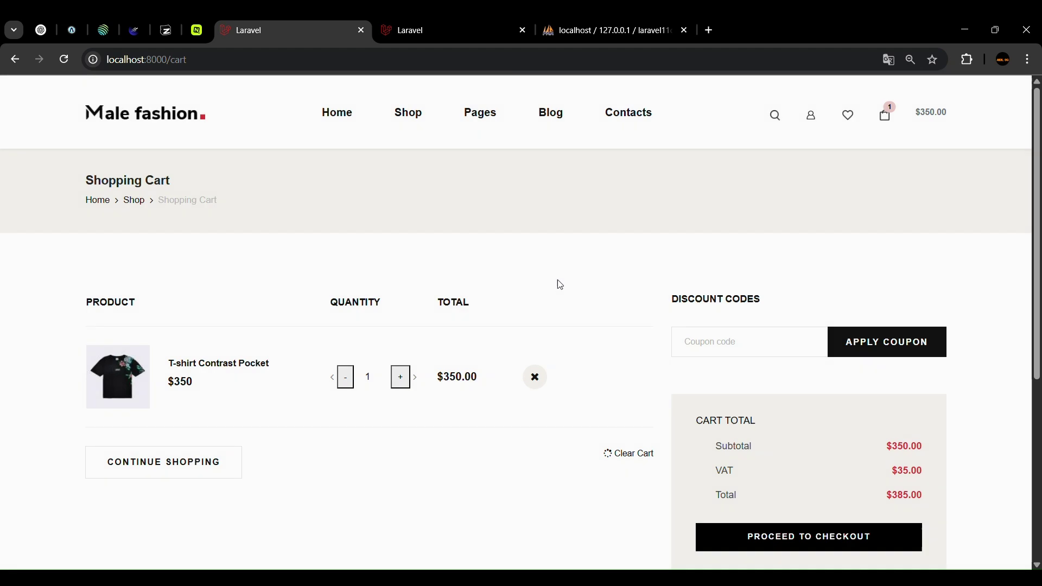
Examine the cart with the one remaining product, including its quantity controls, coupon field, VAT and total
{"action": "scroll", "coordinate": [551, 281], "scroll_direction": "down", "scroll_amount": 4}
{"action": "scroll", "coordinate": [735, 241], "scroll_direction": "up", "scroll_amount": 4}
{"action": "scroll", "coordinate": [760, 312], "scroll_direction": "down", "scroll_amount": 3}
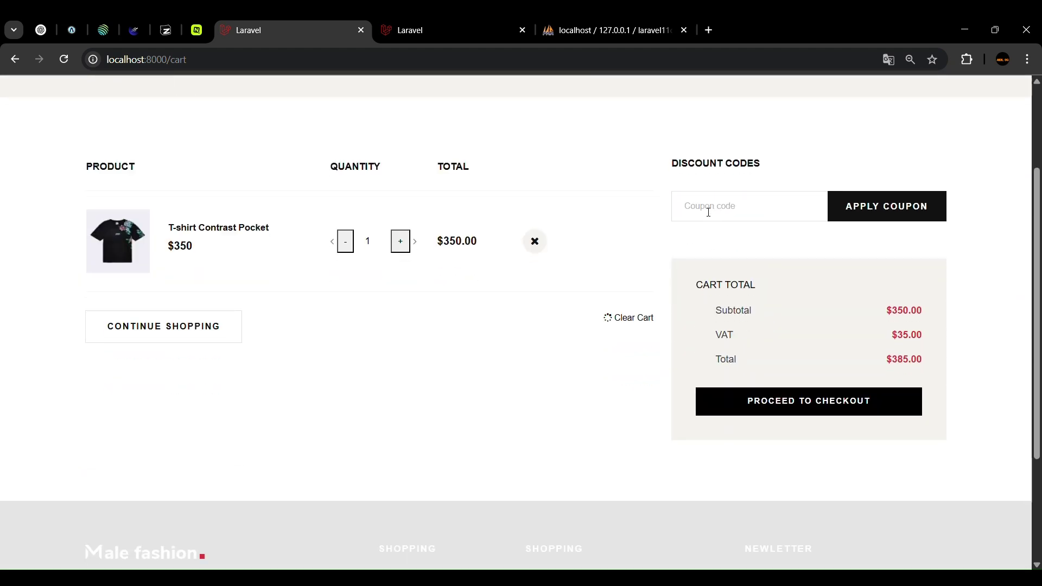
{"action": "scroll", "coordinate": [586, 198], "scroll_direction": "up", "scroll_amount": 2}
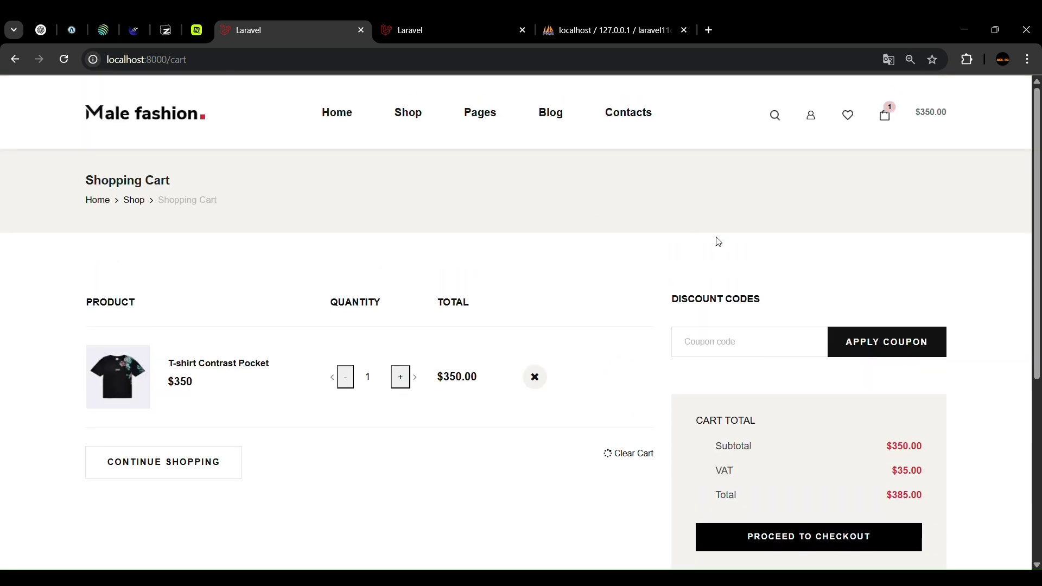
{"action": "scroll", "coordinate": [604, 288], "scroll_direction": "down", "scroll_amount": 2}
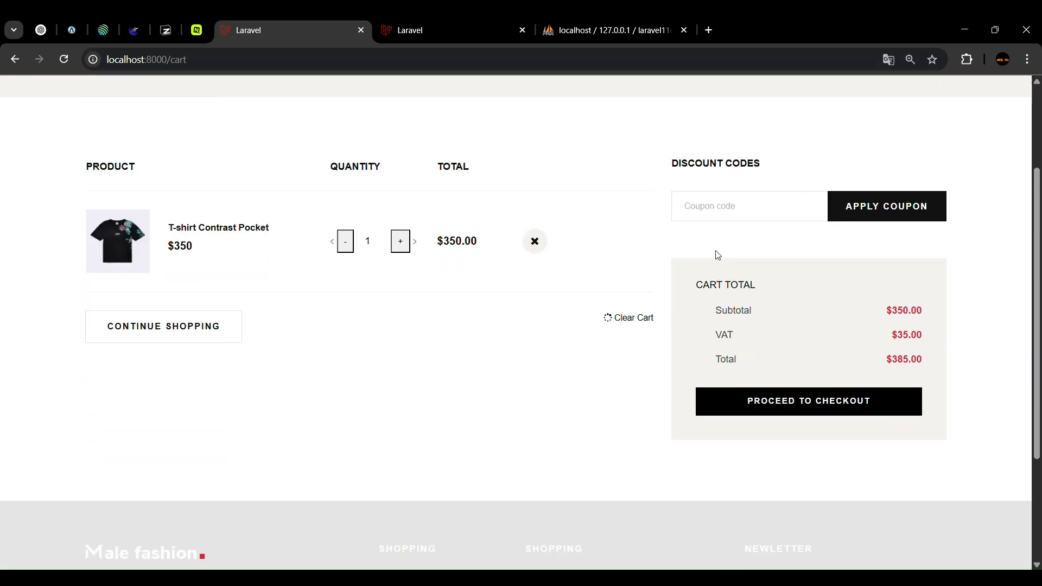
{"action": "scroll", "coordinate": [530, 249], "scroll_direction": "up", "scroll_amount": 2}
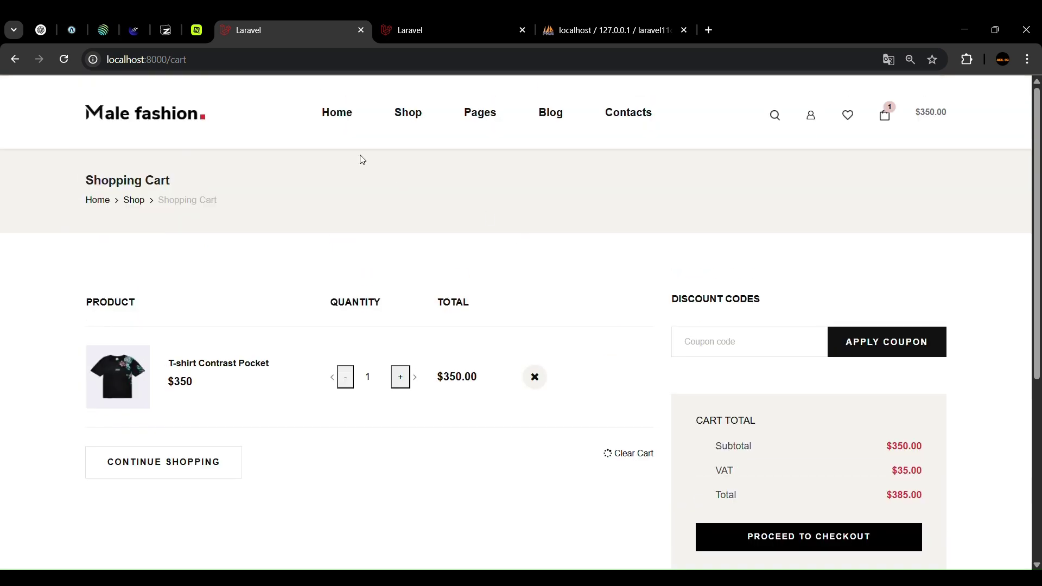
{"action": "scroll", "coordinate": [412, 173], "scroll_direction": "down", "scroll_amount": 2}
{"action": "scroll", "coordinate": [705, 339], "scroll_direction": "up", "scroll_amount": 2}
{"action": "scroll", "coordinate": [801, 348], "scroll_direction": "down", "scroll_amount": 3}
{"action": "scroll", "coordinate": [719, 288], "scroll_direction": "up", "scroll_amount": 3}
{"action": "scroll", "coordinate": [798, 210], "scroll_direction": "down", "scroll_amount": 5}
Proceed to checkout and fill in the customer's e-mail address on the login form
{"action": "left_click", "coordinate": [820, 244]}
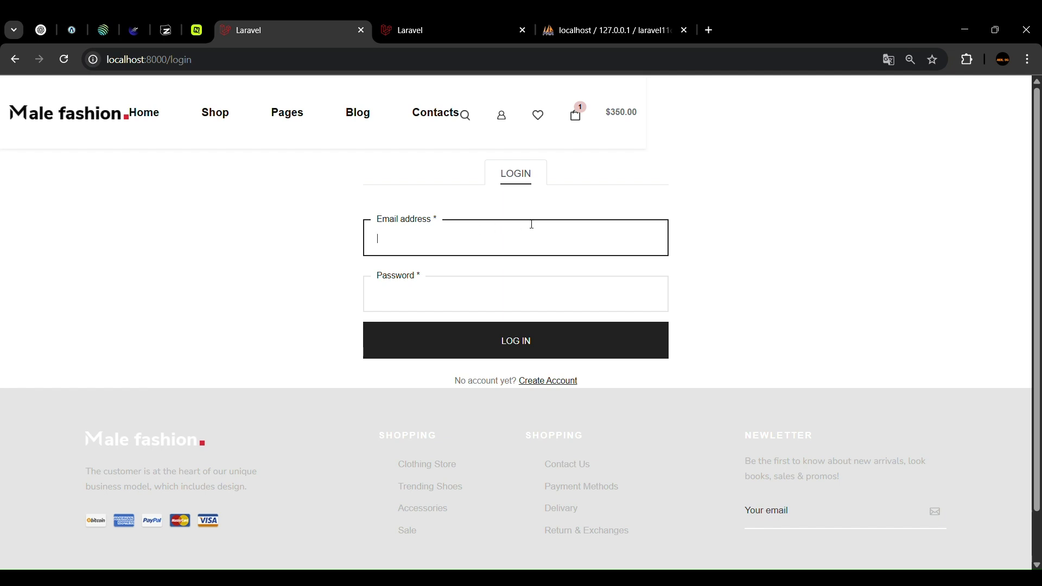
{"action": "left_click", "coordinate": [490, 341]}
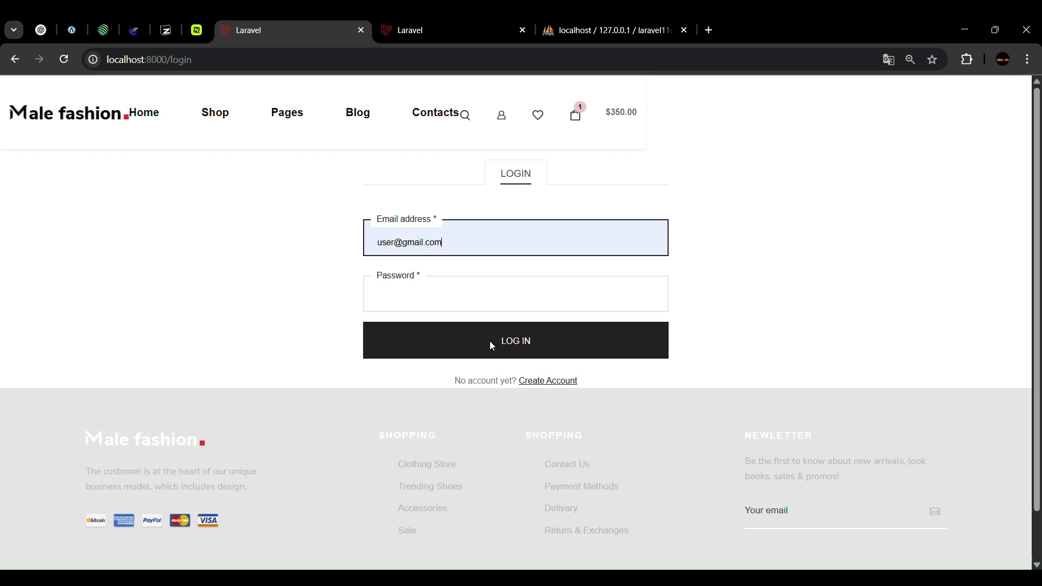
Look up the customer account in phpMyAdmin's users table, return to the store's login form and log in with the account password
{"action": "left_click", "coordinate": [600, 24]}
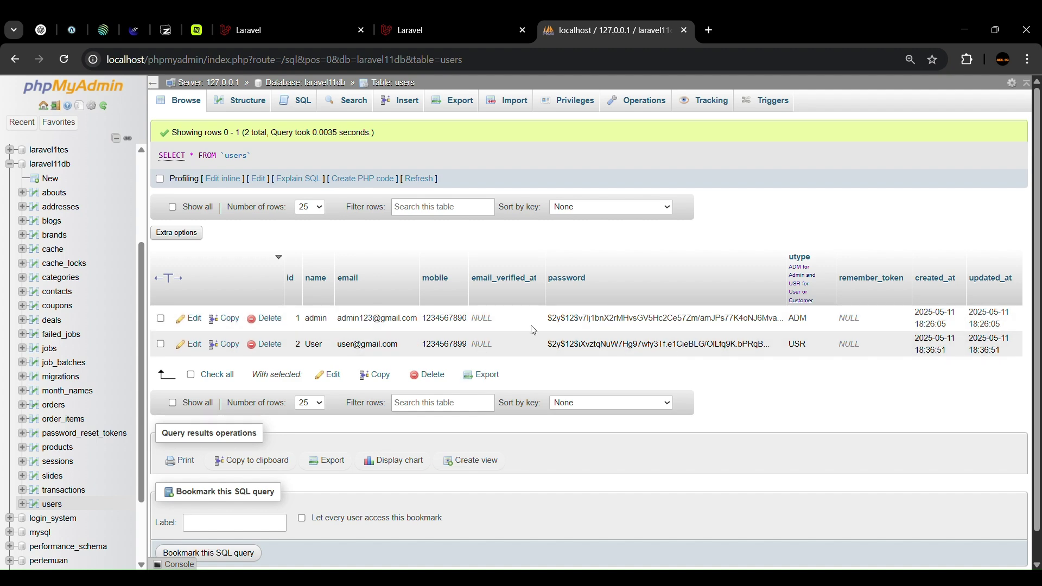
{"action": "left_click", "coordinate": [438, 17]}
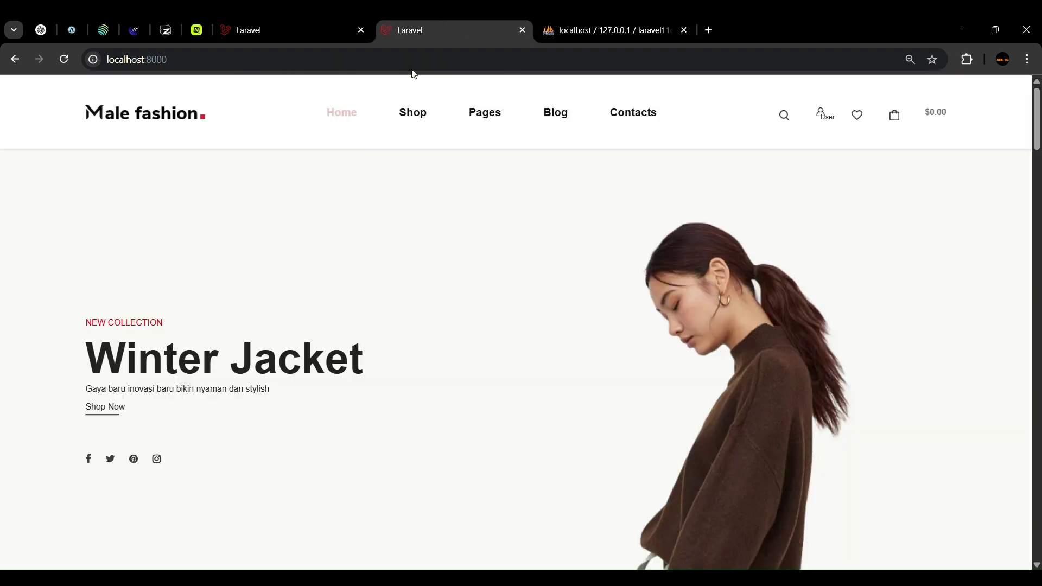
{"action": "left_click", "coordinate": [245, 30]}
{"action": "left_click", "coordinate": [456, 290]}
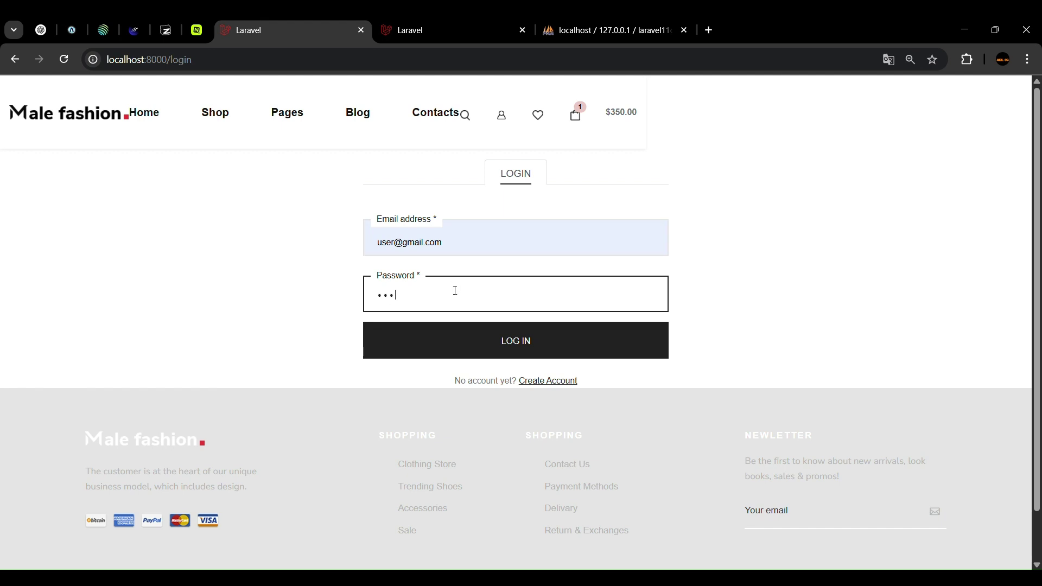
{"action": "key", "text": "Return"}
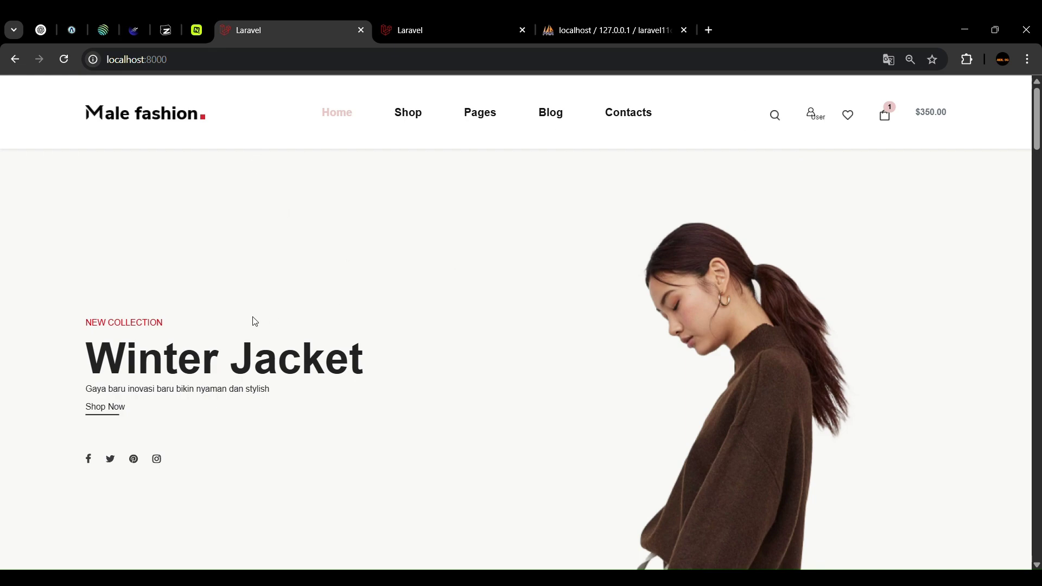
Look through the home page's sections while logged in as the customer and open the Shop page
{"action": "scroll", "coordinate": [430, 309], "scroll_direction": "down", "scroll_amount": 15}
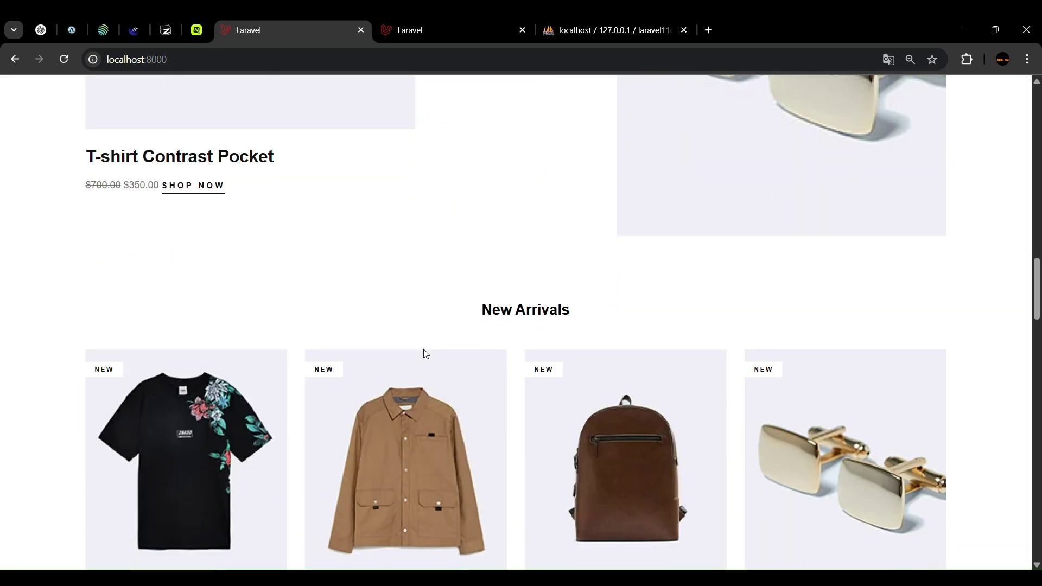
{"action": "scroll", "coordinate": [425, 353], "scroll_direction": "down", "scroll_amount": 15}
{"action": "scroll", "coordinate": [406, 352], "scroll_direction": "up", "scroll_amount": 18}
{"action": "scroll", "coordinate": [393, 331], "scroll_direction": "up", "scroll_amount": 12}
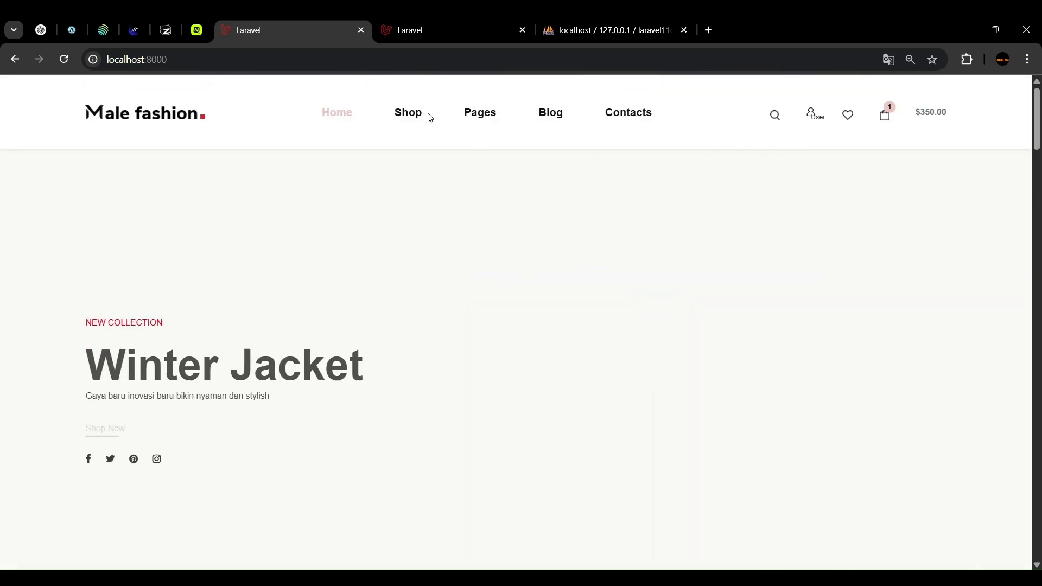
{"action": "left_click", "coordinate": [409, 120]}
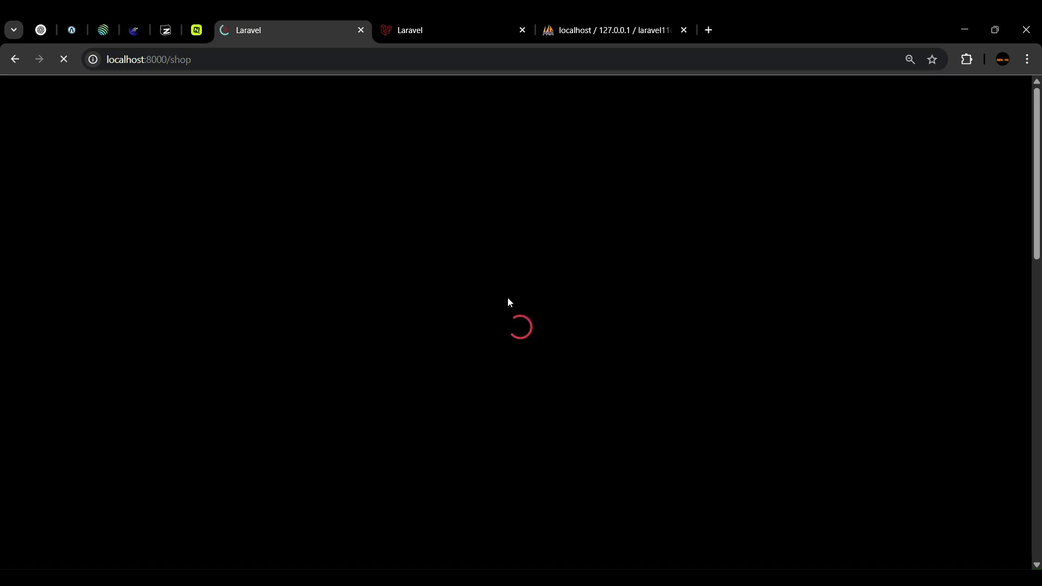
Find the Multi-Pocket Chest Bags backpack in the Shop's product grid and add it to the cart
{"action": "scroll", "coordinate": [500, 277], "scroll_direction": "down", "scroll_amount": 12}
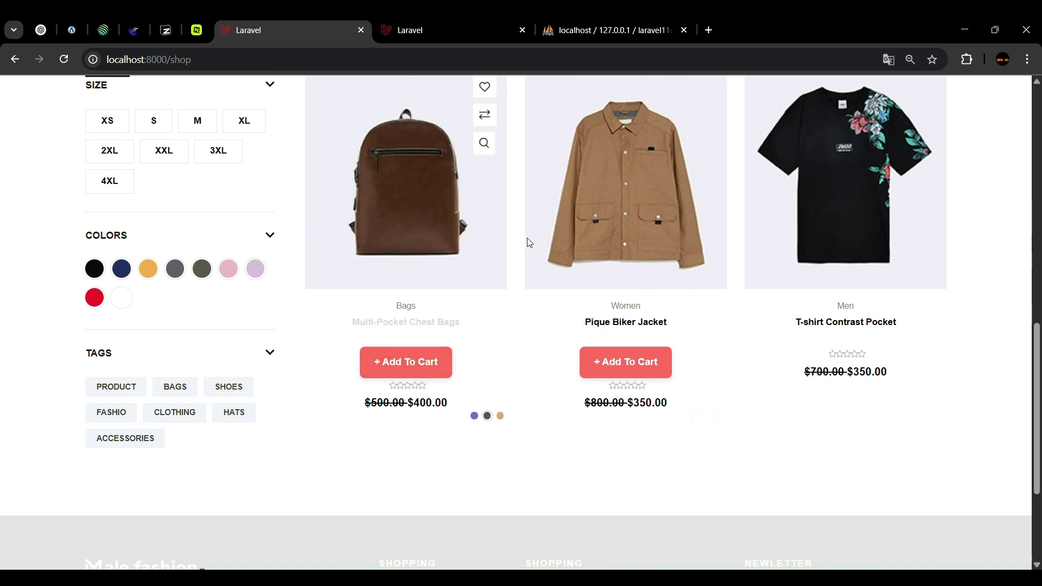
{"action": "scroll", "coordinate": [412, 202], "scroll_direction": "up", "scroll_amount": 2}
{"action": "scroll", "coordinate": [414, 205], "scroll_direction": "up", "scroll_amount": 1}
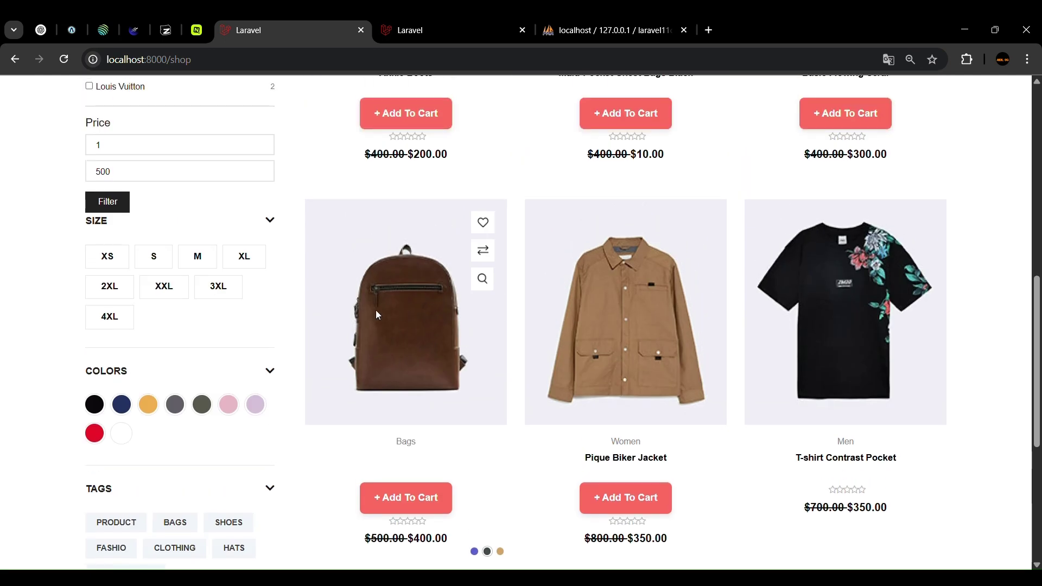
{"action": "scroll", "coordinate": [382, 296], "scroll_direction": "down", "scroll_amount": 4}
{"action": "left_click", "coordinate": [428, 298]}
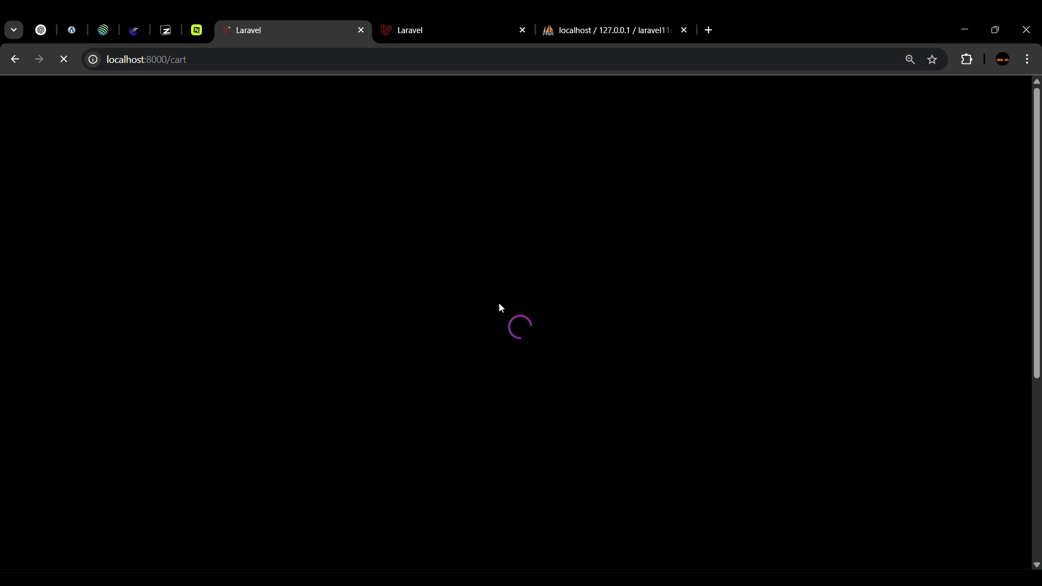
Remove the T-shirt Contrast Pocket from the shopping cart and confirm its deletion
{"action": "scroll", "coordinate": [429, 304], "scroll_direction": "down", "scroll_amount": 3}
{"action": "scroll", "coordinate": [403, 325], "scroll_direction": "down", "scroll_amount": 1}
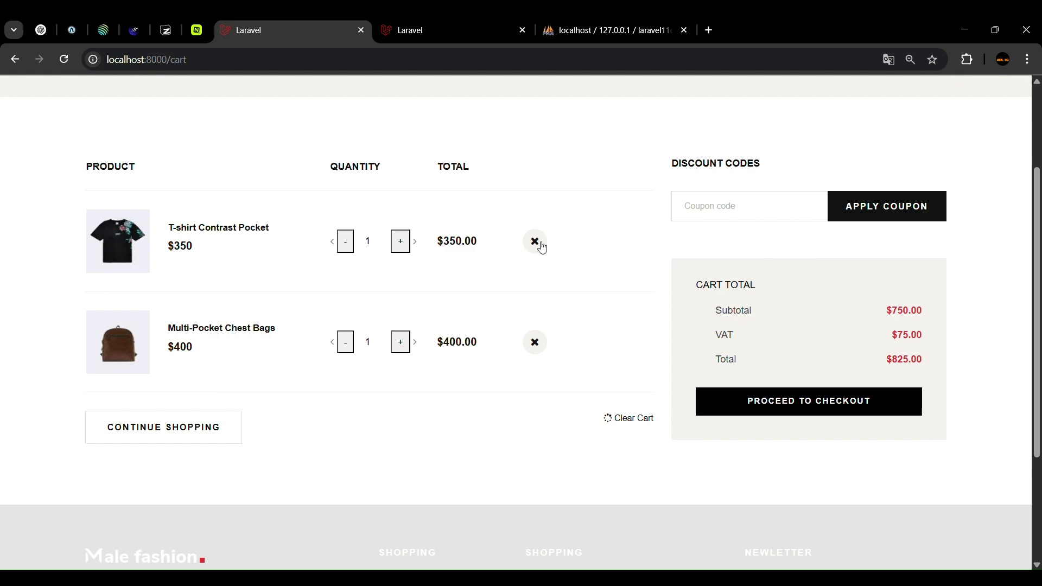
{"action": "scroll", "coordinate": [449, 286], "scroll_direction": "up", "scroll_amount": 2}
{"action": "scroll", "coordinate": [467, 282], "scroll_direction": "down", "scroll_amount": 3}
{"action": "left_click", "coordinate": [542, 176]}
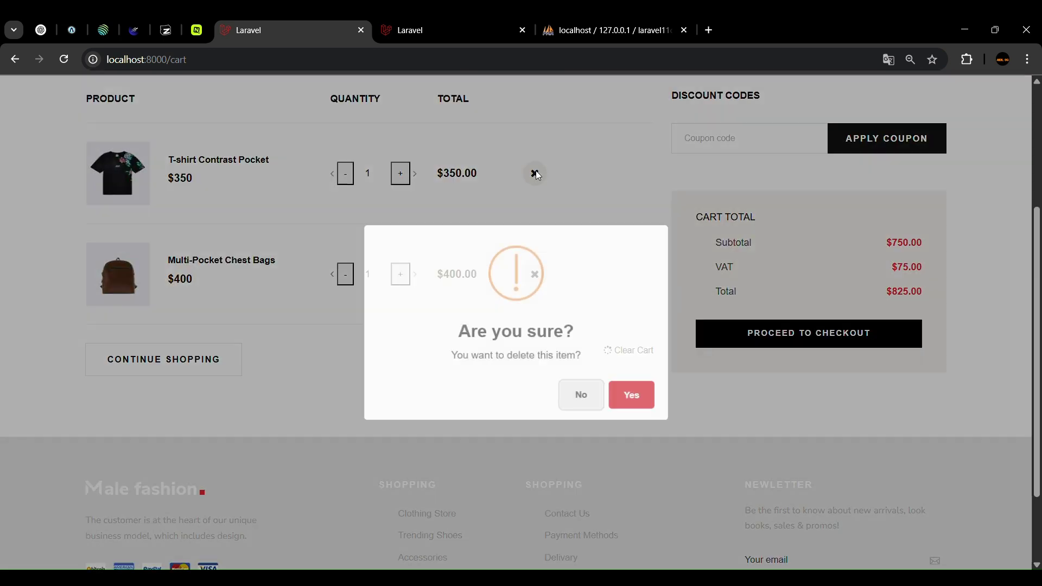
{"action": "left_click", "coordinate": [629, 392]}
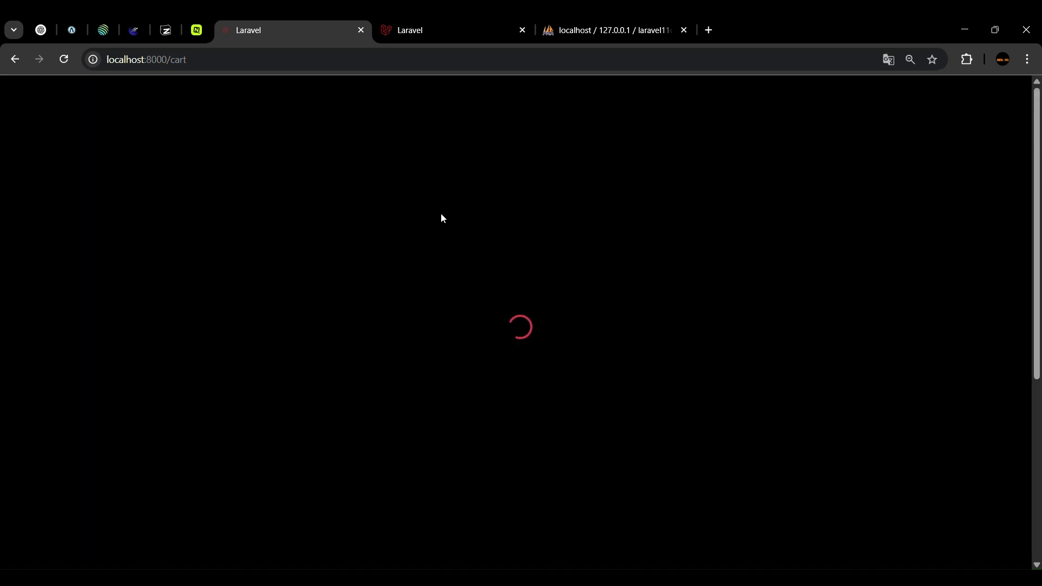
Review the cart with the Multi-Pocket Chest Bags and proceed to checkout
{"action": "scroll", "coordinate": [444, 221], "scroll_direction": "down", "scroll_amount": 5}
{"action": "scroll", "coordinate": [395, 354], "scroll_direction": "up", "scroll_amount": 5}
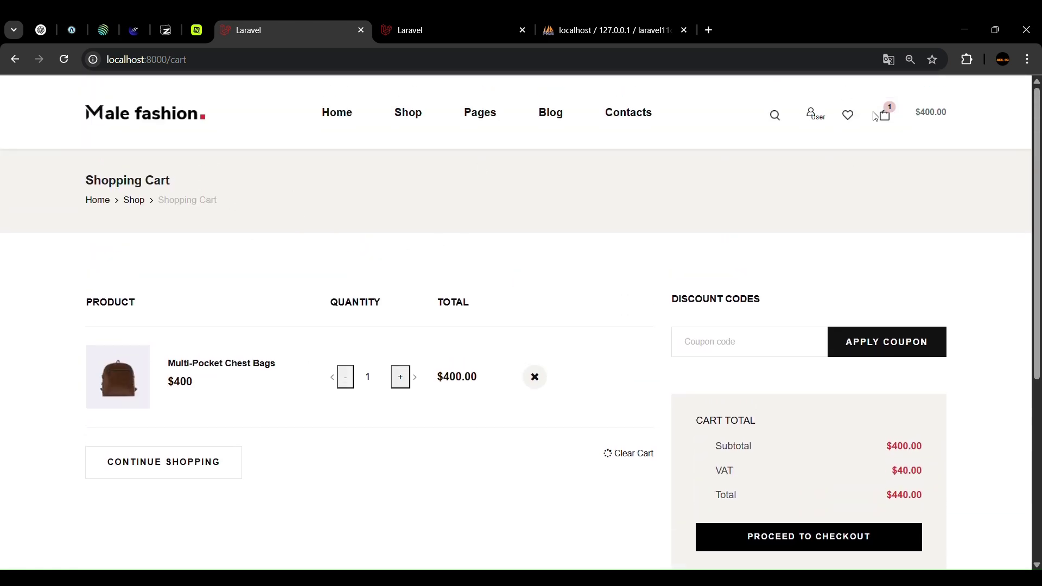
{"action": "scroll", "coordinate": [622, 266], "scroll_direction": "down", "scroll_amount": 3}
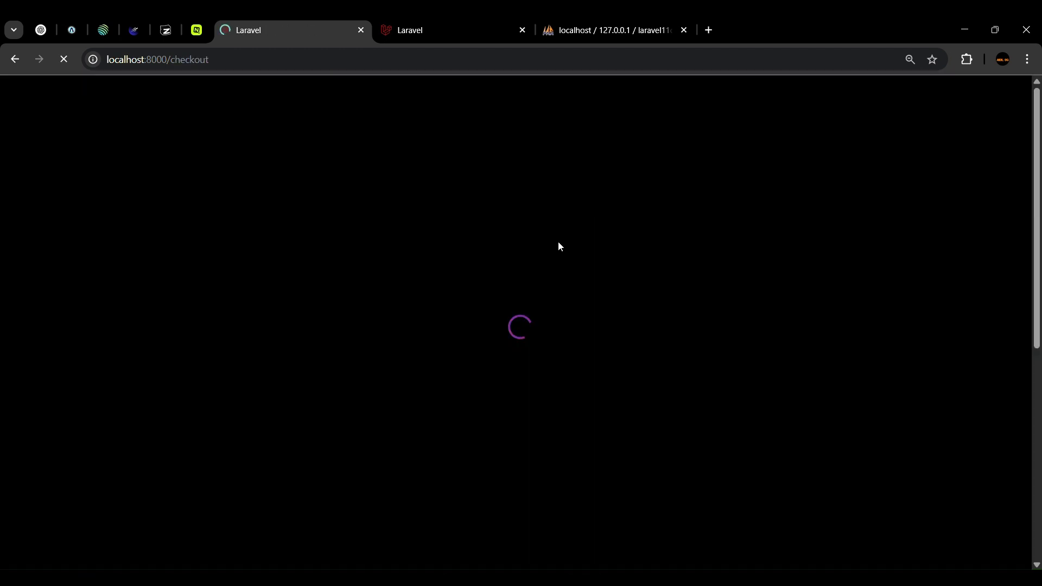
Examine the checkout page's shipping address, order totals and available payment methods
{"action": "scroll", "coordinate": [527, 248], "scroll_direction": "down", "scroll_amount": 3}
{"action": "scroll", "coordinate": [402, 255], "scroll_direction": "up", "scroll_amount": 3}
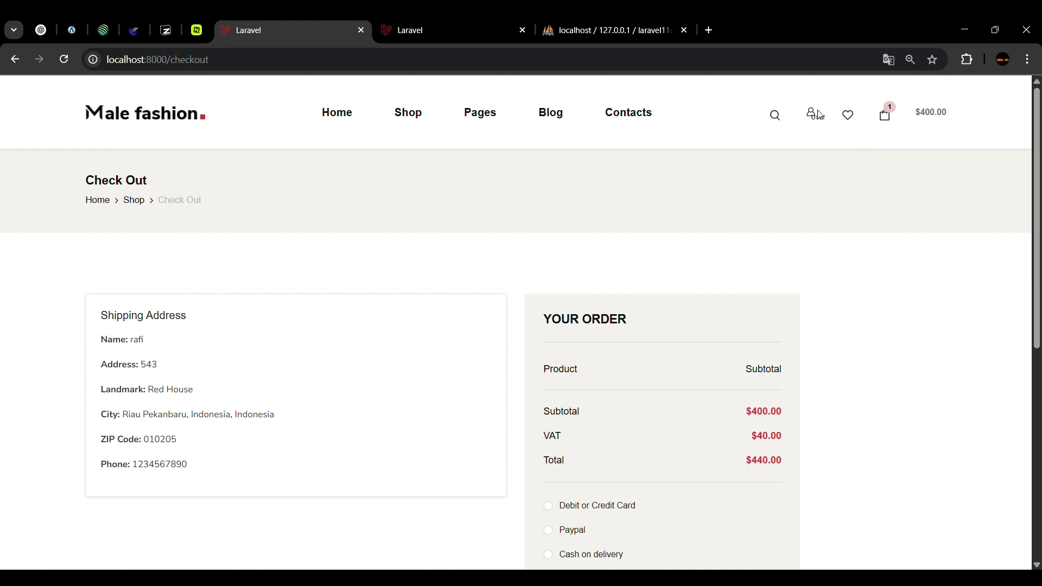
{"action": "scroll", "coordinate": [485, 358], "scroll_direction": "down", "scroll_amount": 3}
{"action": "scroll", "coordinate": [327, 353], "scroll_direction": "up", "scroll_amount": 3}
{"action": "scroll", "coordinate": [408, 369], "scroll_direction": "down", "scroll_amount": 3}
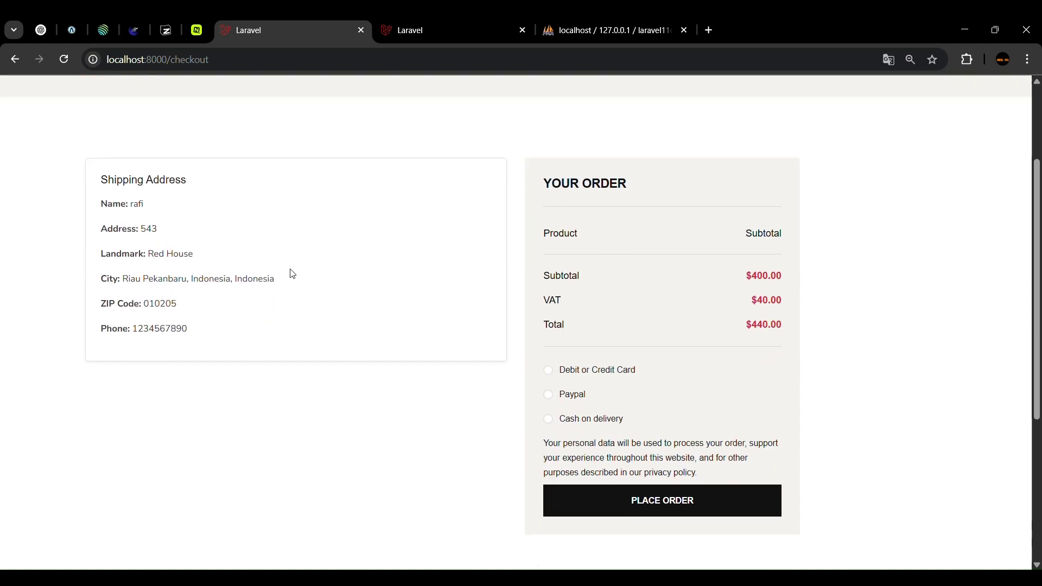
{"action": "scroll", "coordinate": [331, 330], "scroll_direction": "up", "scroll_amount": 3}
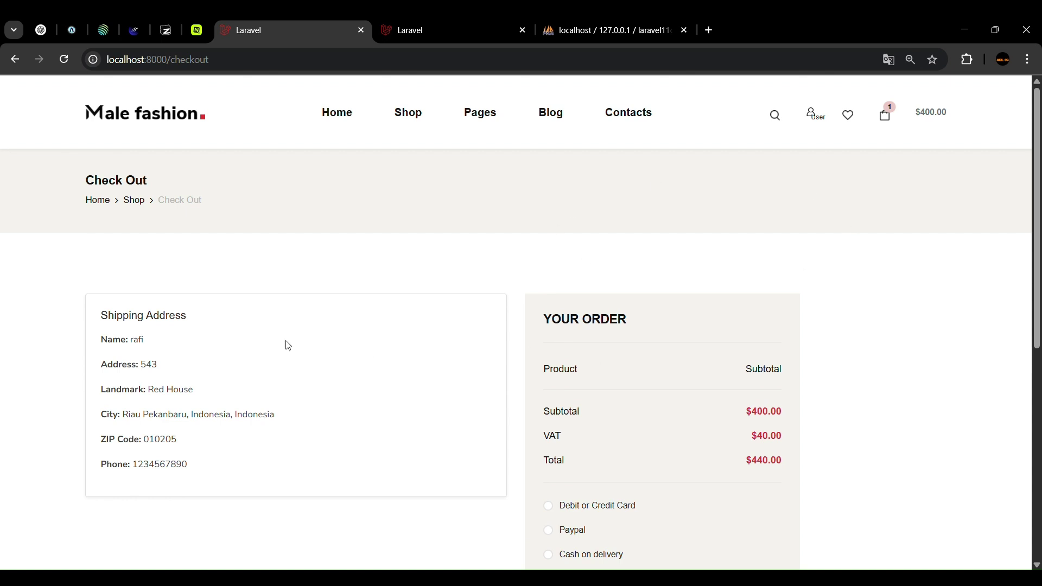
{"action": "scroll", "coordinate": [369, 353], "scroll_direction": "down", "scroll_amount": 3}
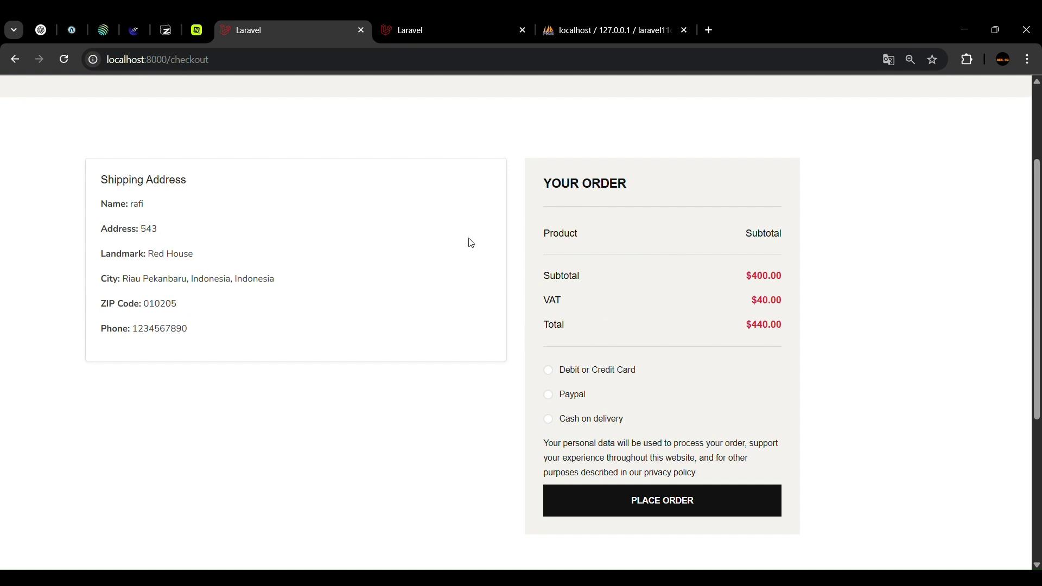
{"action": "scroll", "coordinate": [442, 282], "scroll_direction": "up", "scroll_amount": 3}
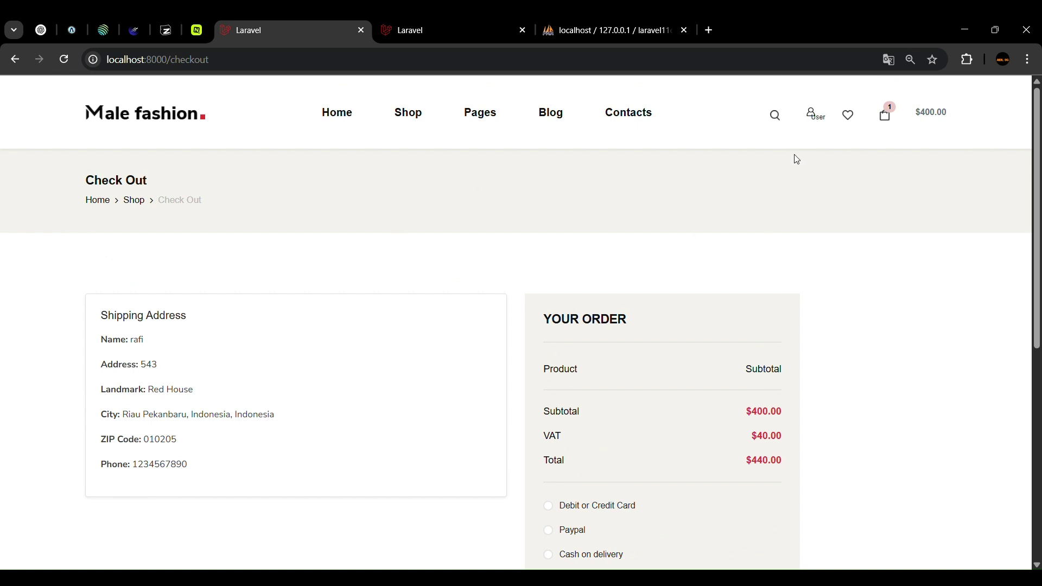
{"action": "scroll", "coordinate": [521, 228], "scroll_direction": "down", "scroll_amount": 1}
{"action": "scroll", "coordinate": [521, 228], "scroll_direction": "down", "scroll_amount": 3}
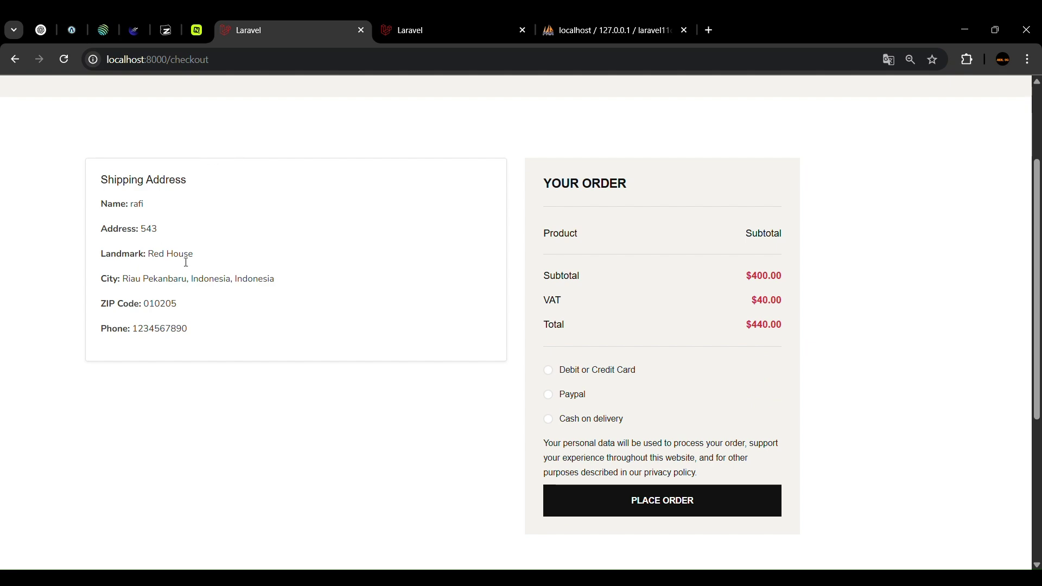
{"action": "scroll", "coordinate": [310, 273], "scroll_direction": "up", "scroll_amount": 3}
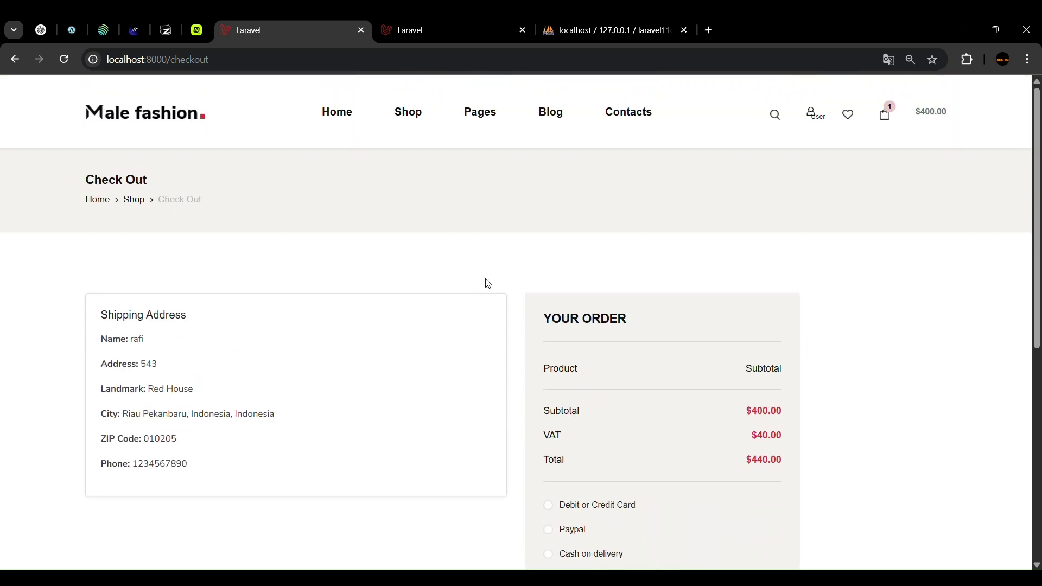
{"action": "scroll", "coordinate": [472, 269], "scroll_direction": "down", "scroll_amount": 5}
{"action": "scroll", "coordinate": [413, 249], "scroll_direction": "up", "scroll_amount": 2}
{"action": "scroll", "coordinate": [414, 249], "scroll_direction": "up", "scroll_amount": 2}
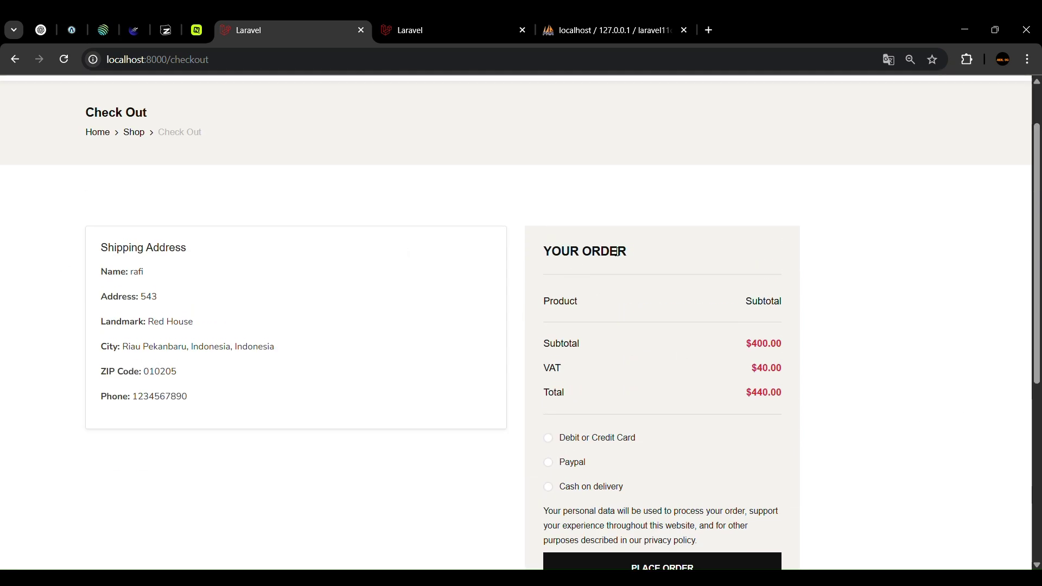
{"action": "scroll", "coordinate": [479, 244], "scroll_direction": "down", "scroll_amount": 3}
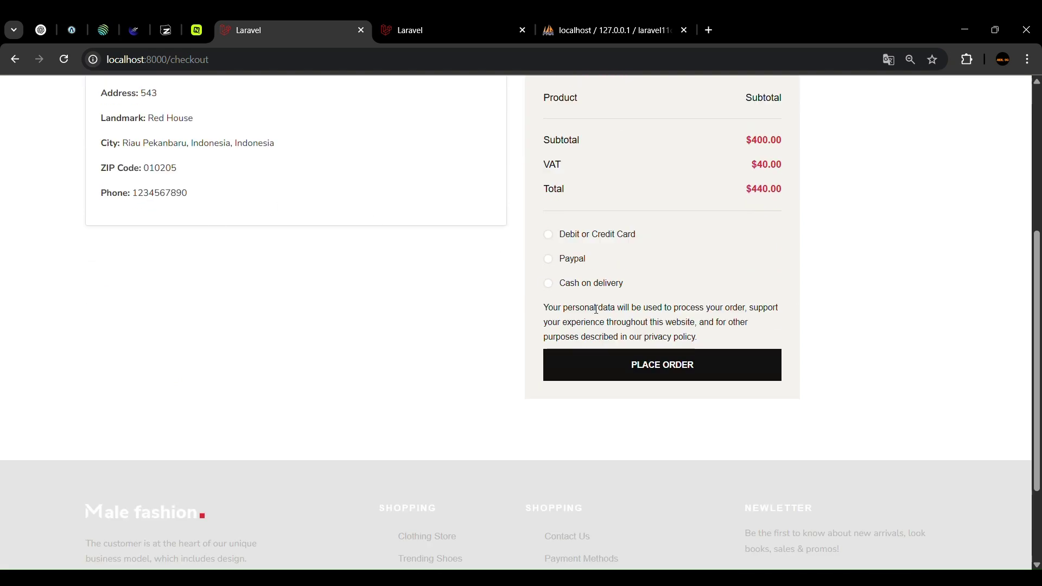
Choose cash on delivery as the payment method and place the order
{"action": "scroll", "coordinate": [601, 292], "scroll_direction": "up", "scroll_amount": 1}
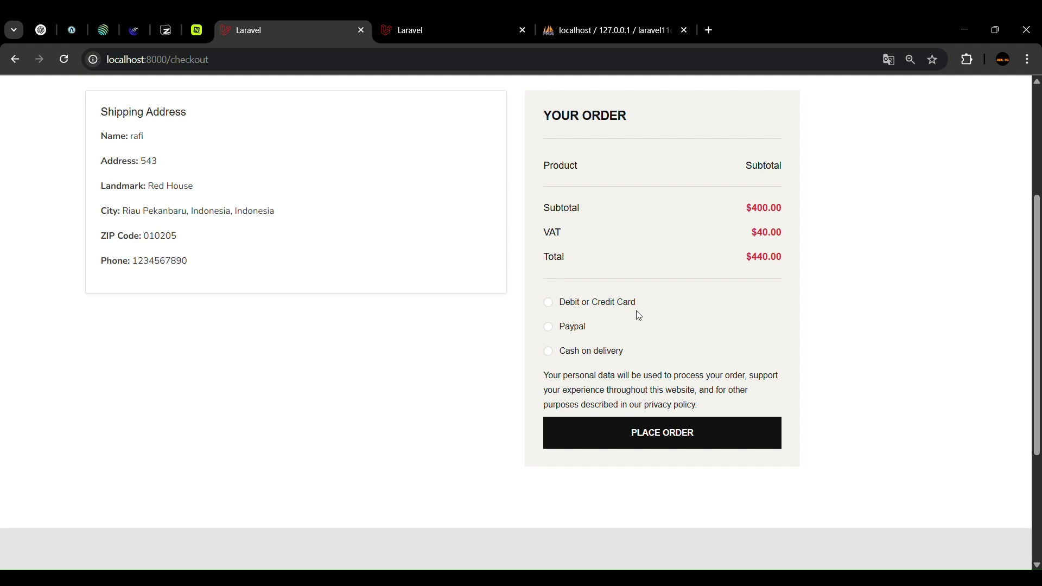
{"action": "scroll", "coordinate": [619, 298], "scroll_direction": "up", "scroll_amount": 2}
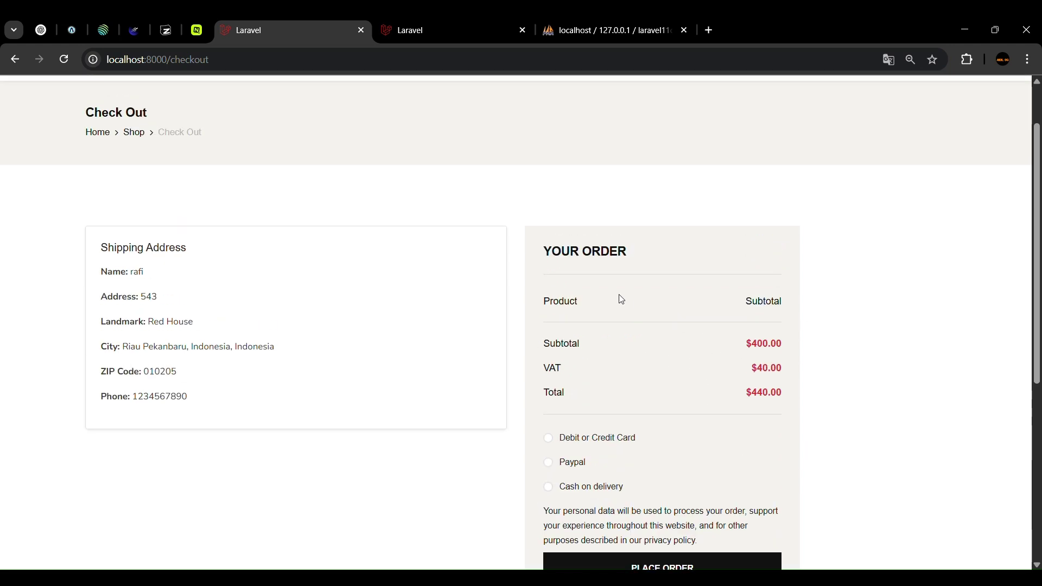
{"action": "scroll", "coordinate": [619, 294], "scroll_direction": "down", "scroll_amount": 3}
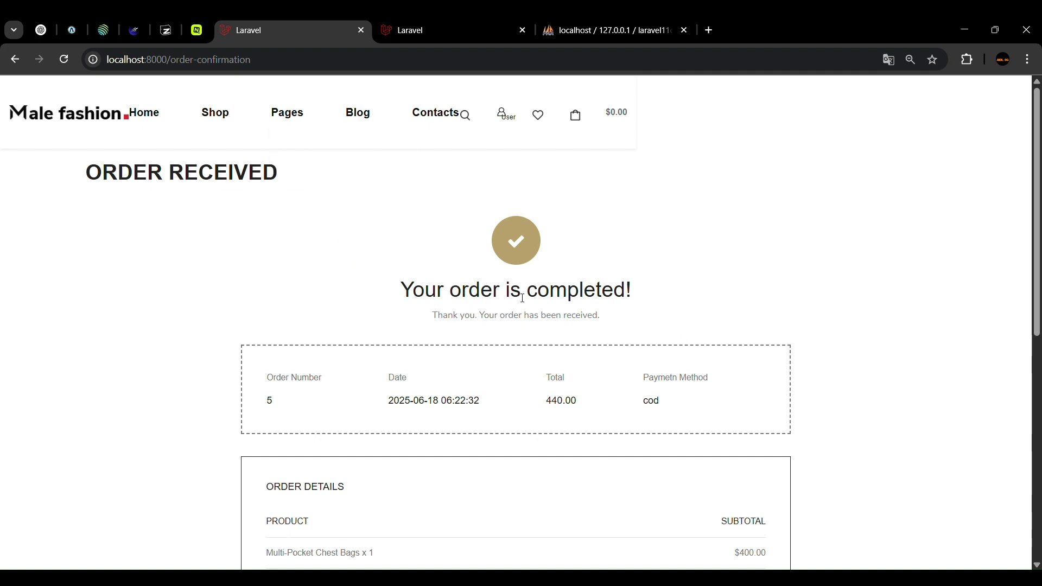
Examine the order confirmation, including the order summary, payment method, ordered product, discount, shipping, VAT and total
{"action": "scroll", "coordinate": [597, 309], "scroll_direction": "down", "scroll_amount": 2}
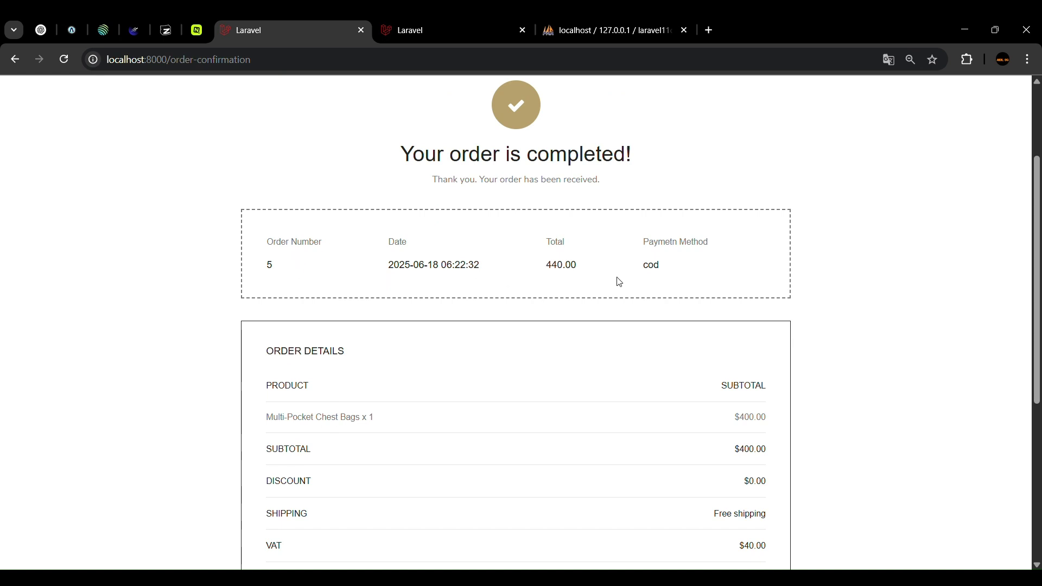
{"action": "scroll", "coordinate": [640, 277], "scroll_direction": "down", "scroll_amount": 1}
{"action": "scroll", "coordinate": [423, 377], "scroll_direction": "down", "scroll_amount": 2}
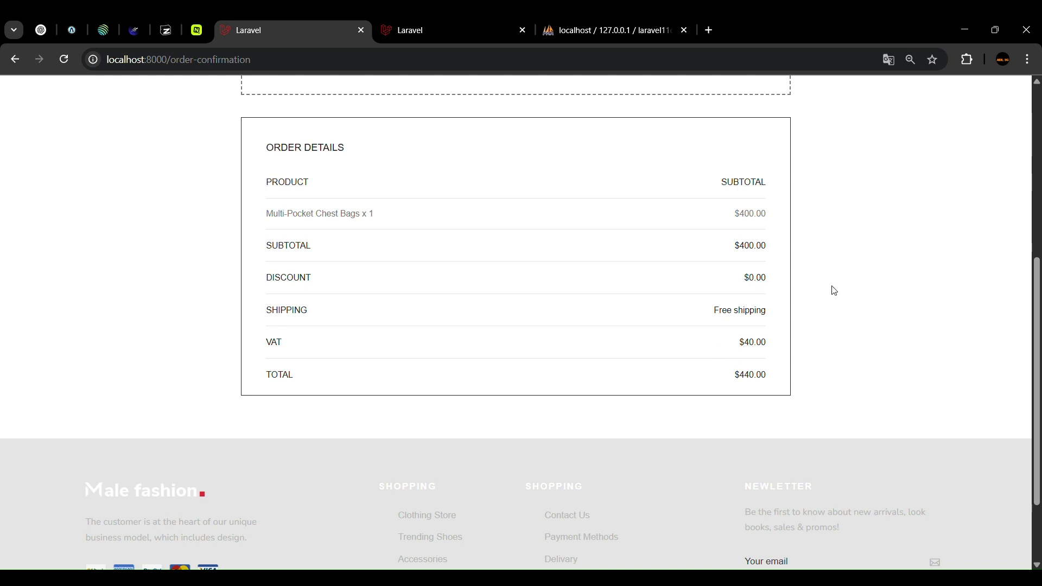
{"action": "scroll", "coordinate": [632, 256], "scroll_direction": "up", "scroll_amount": 1}
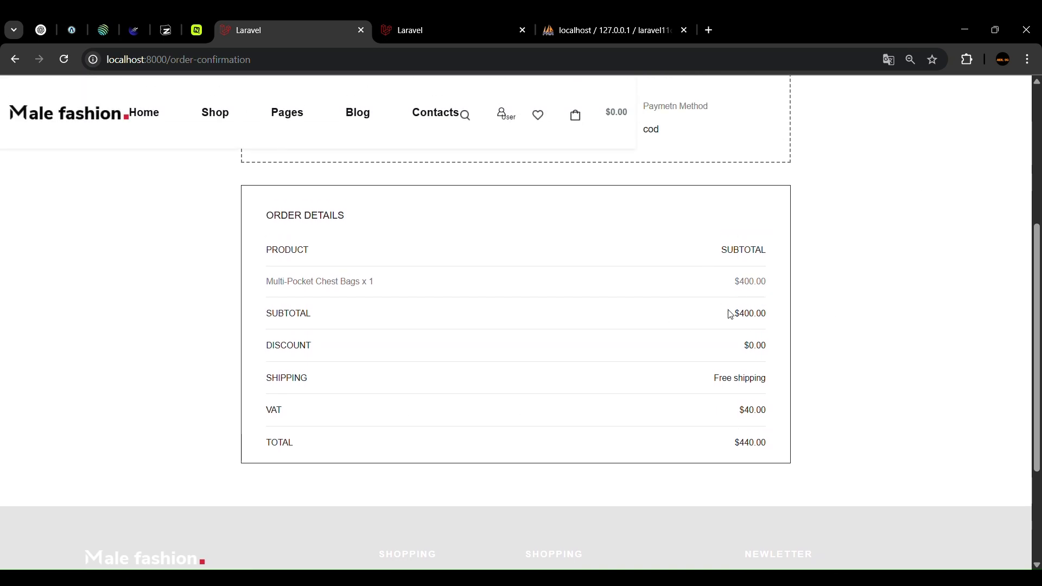
{"action": "scroll", "coordinate": [768, 387], "scroll_direction": "down", "scroll_amount": 2}
{"action": "scroll", "coordinate": [769, 386], "scroll_direction": "down", "scroll_amount": 1}
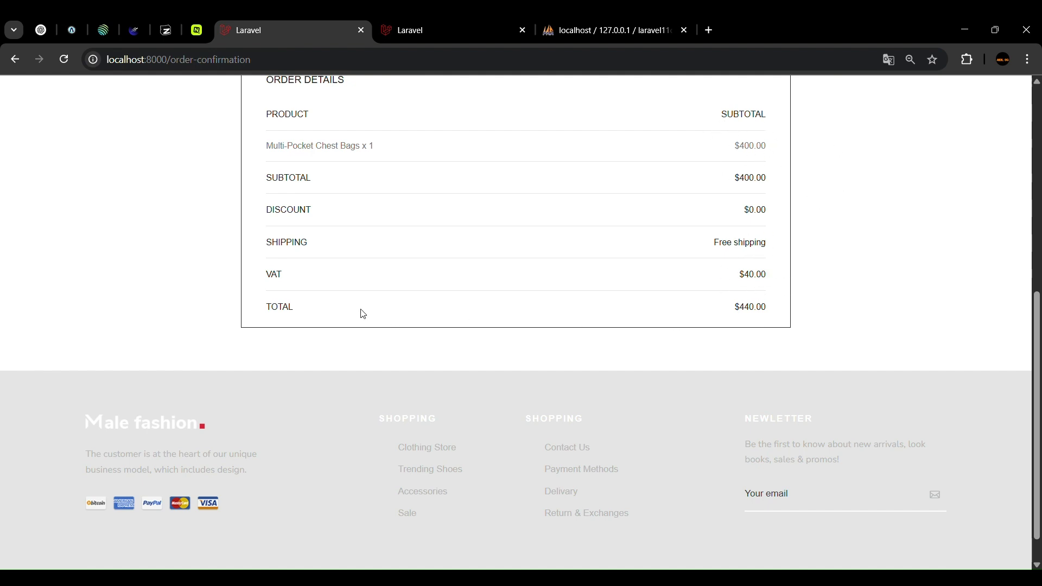
{"action": "scroll", "coordinate": [697, 296], "scroll_direction": "down", "scroll_amount": 1}
{"action": "scroll", "coordinate": [617, 270], "scroll_direction": "up", "scroll_amount": 8}
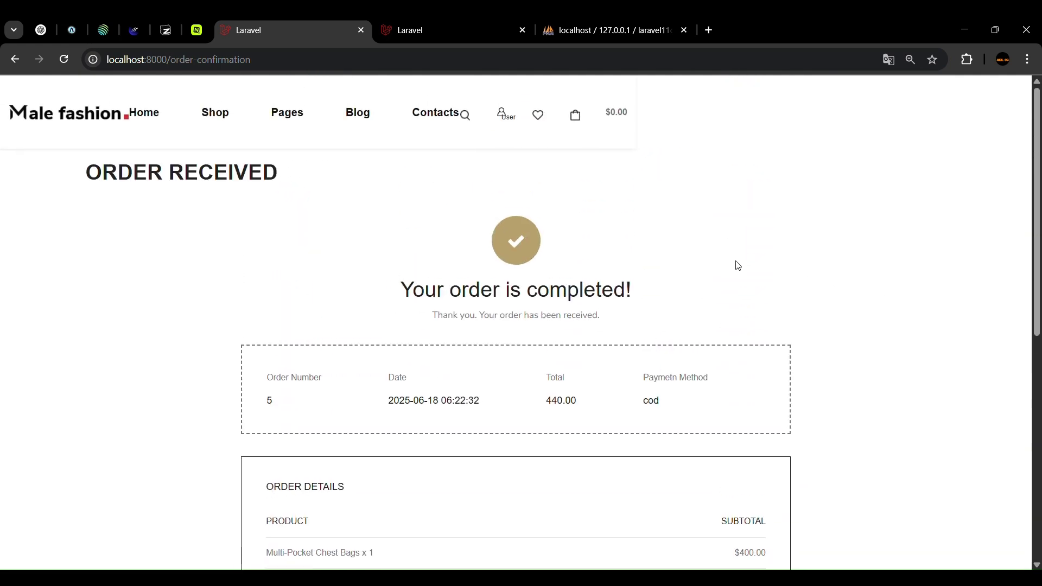
{"action": "scroll", "coordinate": [615, 237], "scroll_direction": "down", "scroll_amount": 2}
{"action": "scroll", "coordinate": [493, 214], "scroll_direction": "up", "scroll_amount": 3}
Go to the customer's account, show its order history and open the details of the newest order
{"action": "left_click", "coordinate": [506, 115]}
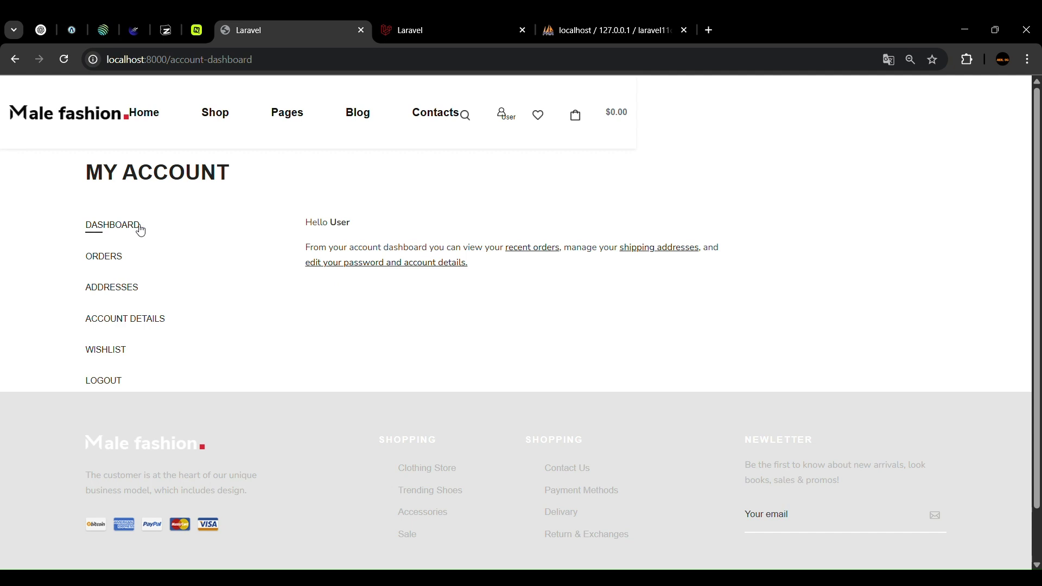
{"action": "left_click", "coordinate": [114, 265]}
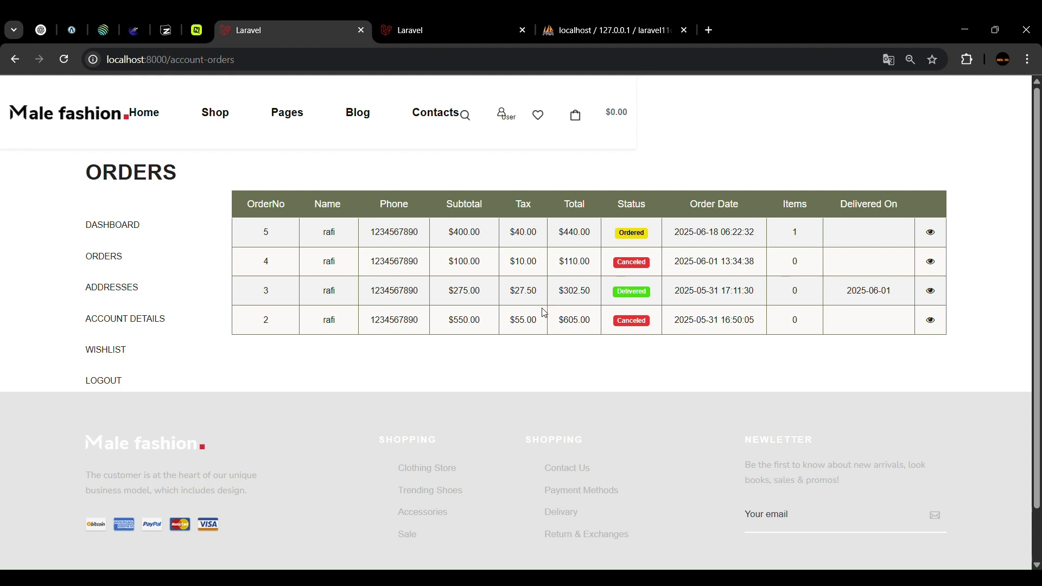
{"action": "left_click", "coordinate": [930, 233]}
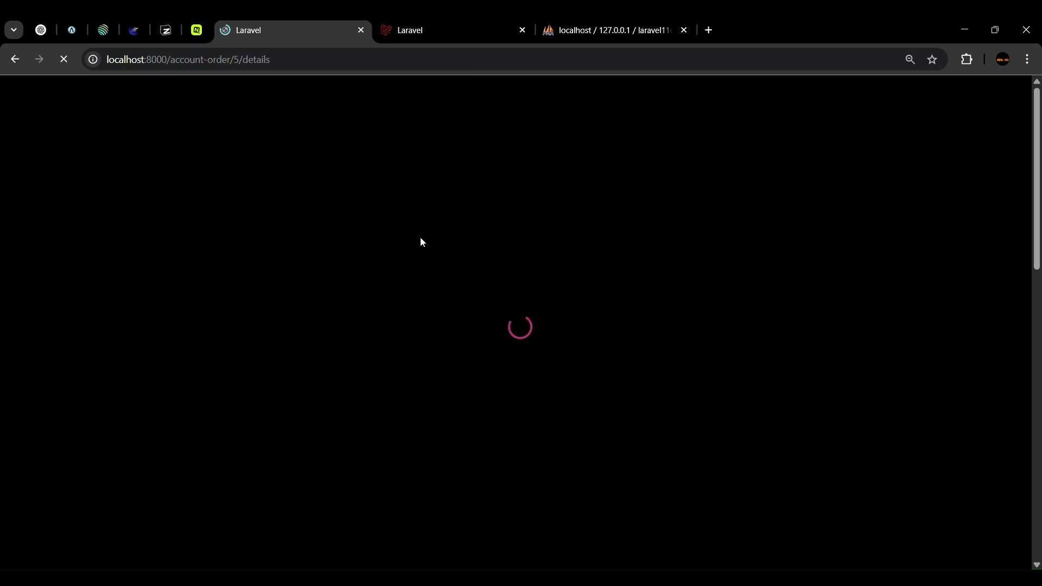
Examine the order details page, covering order status, ordered items, shipping address, transactions and the cancel option
{"action": "scroll", "coordinate": [251, 313], "scroll_direction": "down", "scroll_amount": 3}
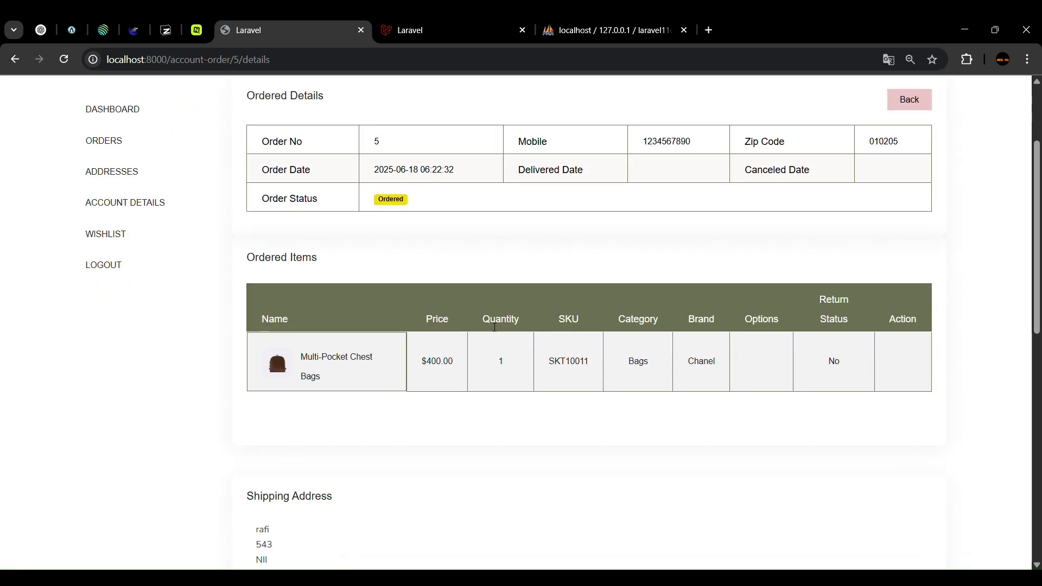
{"action": "scroll", "coordinate": [494, 326], "scroll_direction": "down", "scroll_amount": 2}
{"action": "scroll", "coordinate": [487, 228], "scroll_direction": "up", "scroll_amount": 5}
{"action": "scroll", "coordinate": [406, 296], "scroll_direction": "down", "scroll_amount": 1}
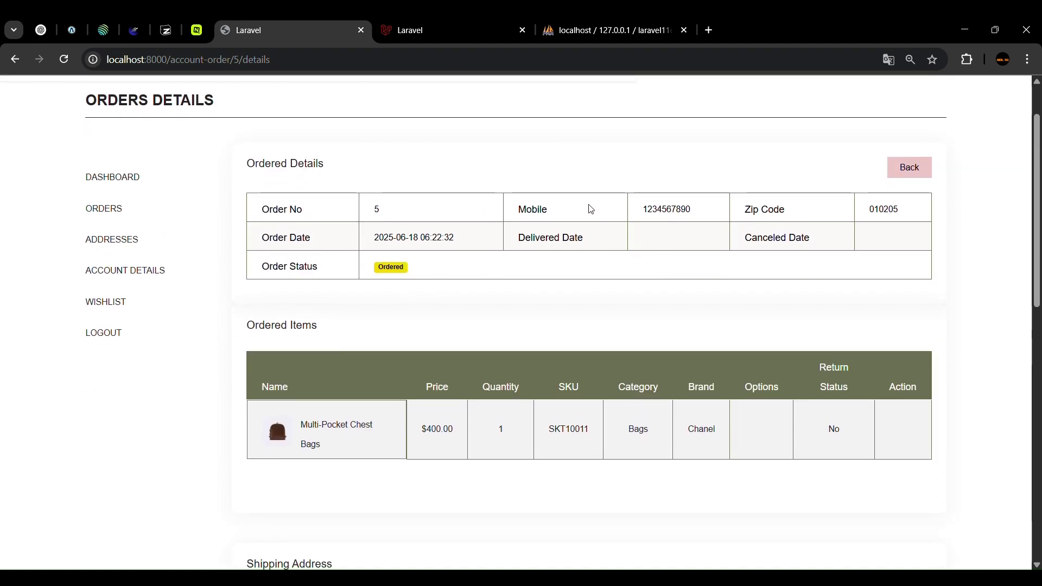
{"action": "scroll", "coordinate": [787, 228], "scroll_direction": "down", "scroll_amount": 1}
{"action": "scroll", "coordinate": [613, 279], "scroll_direction": "down", "scroll_amount": 2}
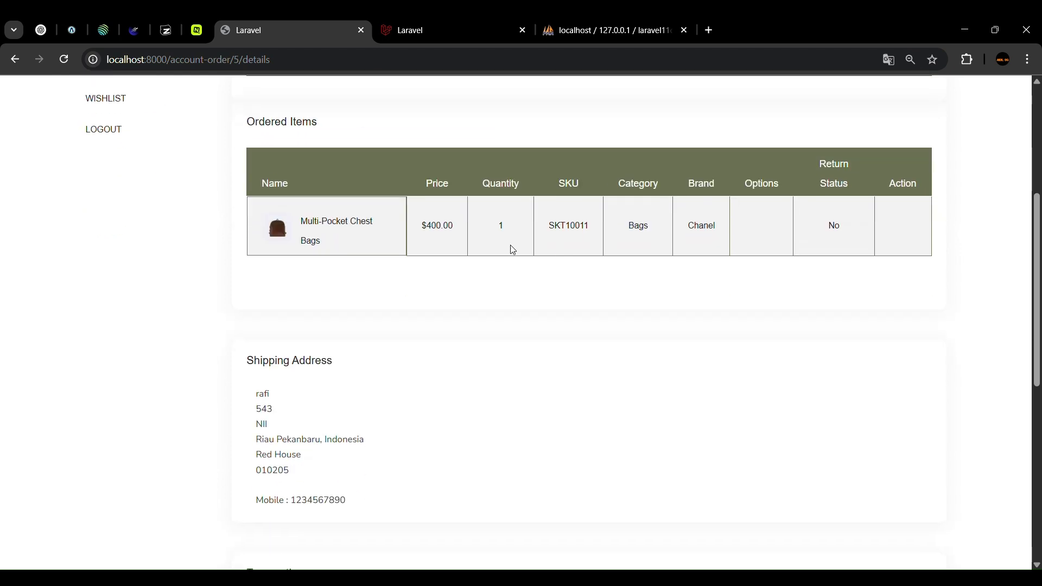
{"action": "scroll", "coordinate": [477, 262], "scroll_direction": "down", "scroll_amount": 5}
{"action": "scroll", "coordinate": [466, 261], "scroll_direction": "down", "scroll_amount": 2}
{"action": "scroll", "coordinate": [405, 218], "scroll_direction": "up", "scroll_amount": 10}
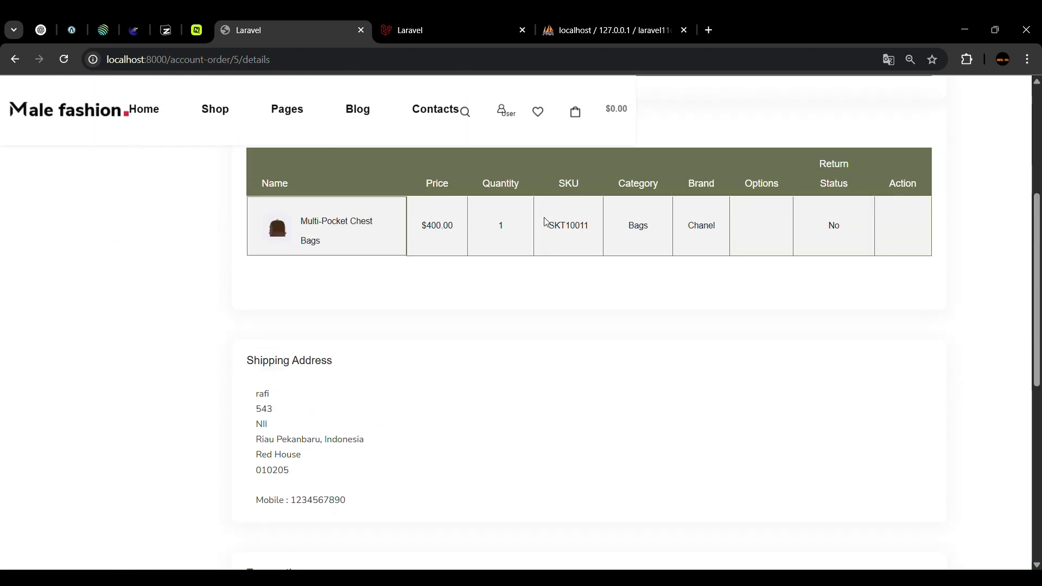
{"action": "scroll", "coordinate": [733, 225], "scroll_direction": "down", "scroll_amount": 8}
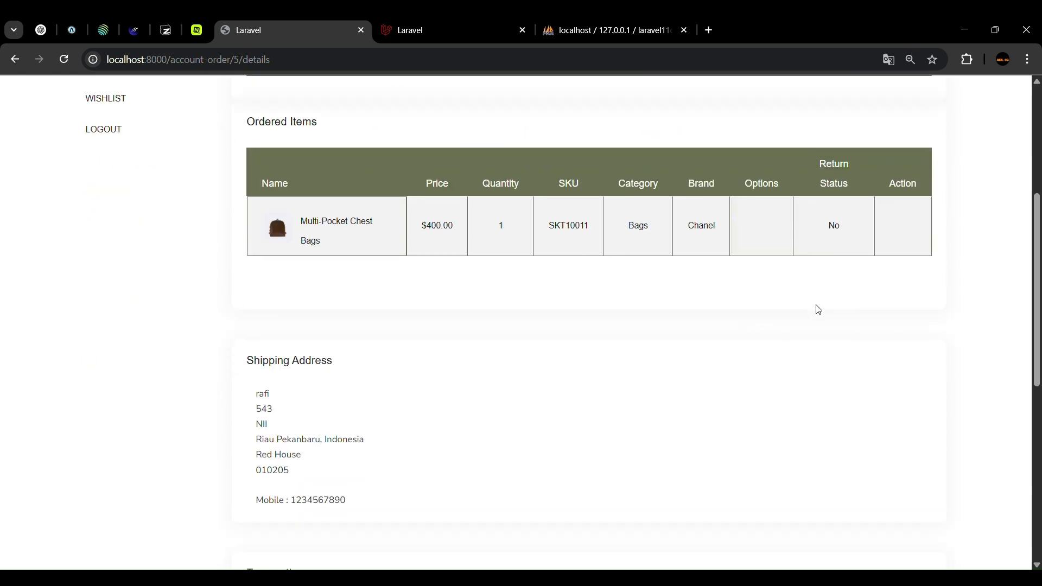
{"action": "key", "text": "alt+Tab"}
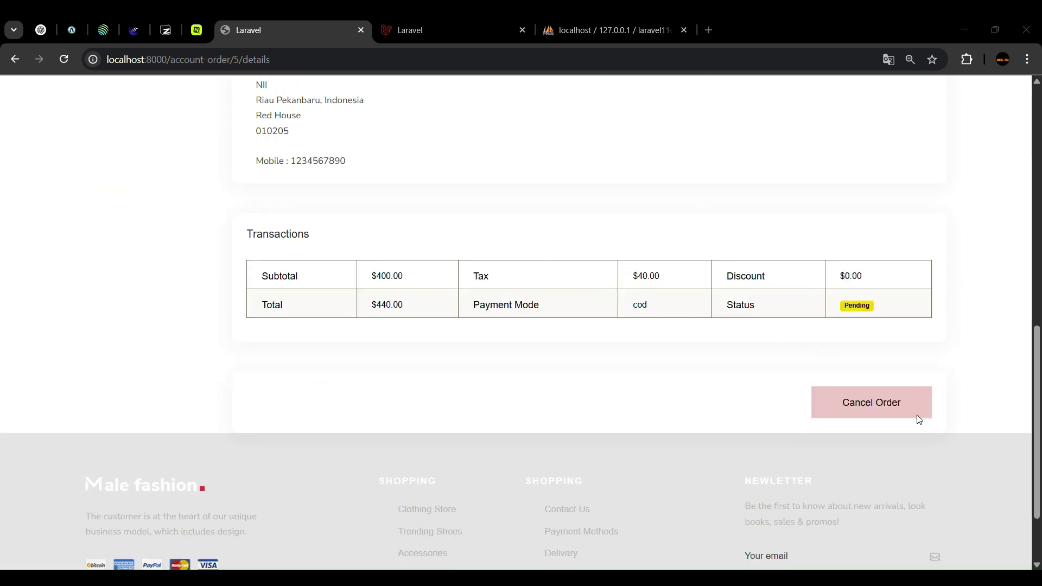
{"action": "scroll", "coordinate": [639, 319], "scroll_direction": "up", "scroll_amount": 2}
{"action": "scroll", "coordinate": [732, 315], "scroll_direction": "down", "scroll_amount": 2}
{"action": "scroll", "coordinate": [684, 346], "scroll_direction": "up", "scroll_amount": 3}
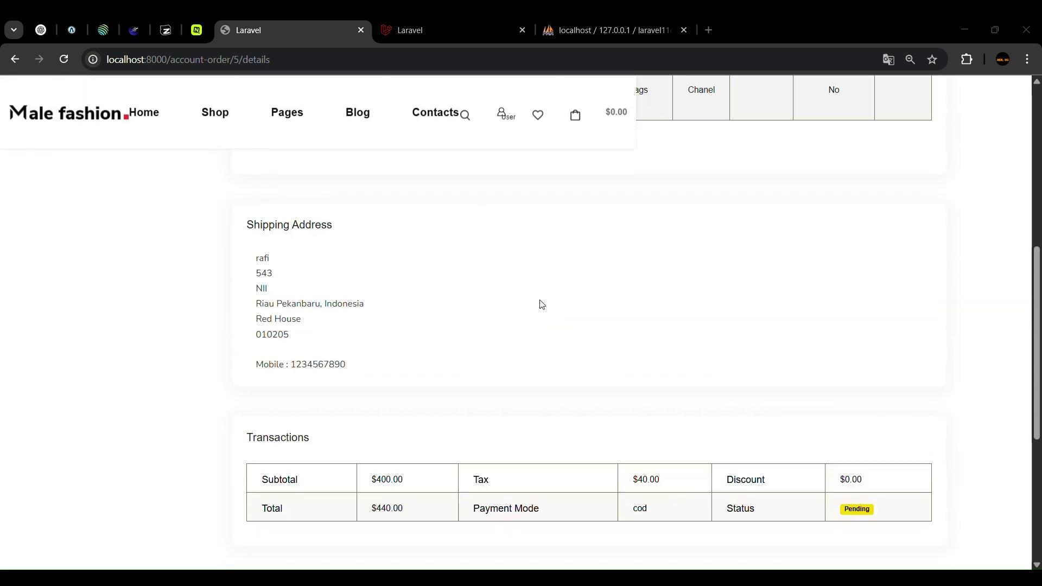
Leave the order details for the account dashboard and log the customer out of the store
{"action": "scroll", "coordinate": [611, 211], "scroll_direction": "up", "scroll_amount": 5}
{"action": "scroll", "coordinate": [441, 298], "scroll_direction": "down", "scroll_amount": 8}
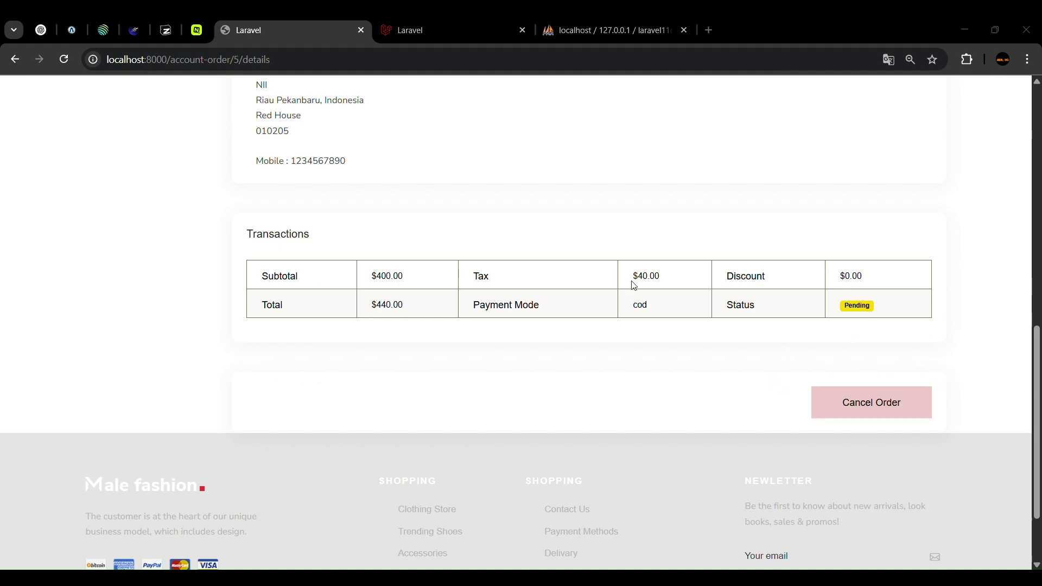
{"action": "scroll", "coordinate": [629, 281], "scroll_direction": "up", "scroll_amount": 10}
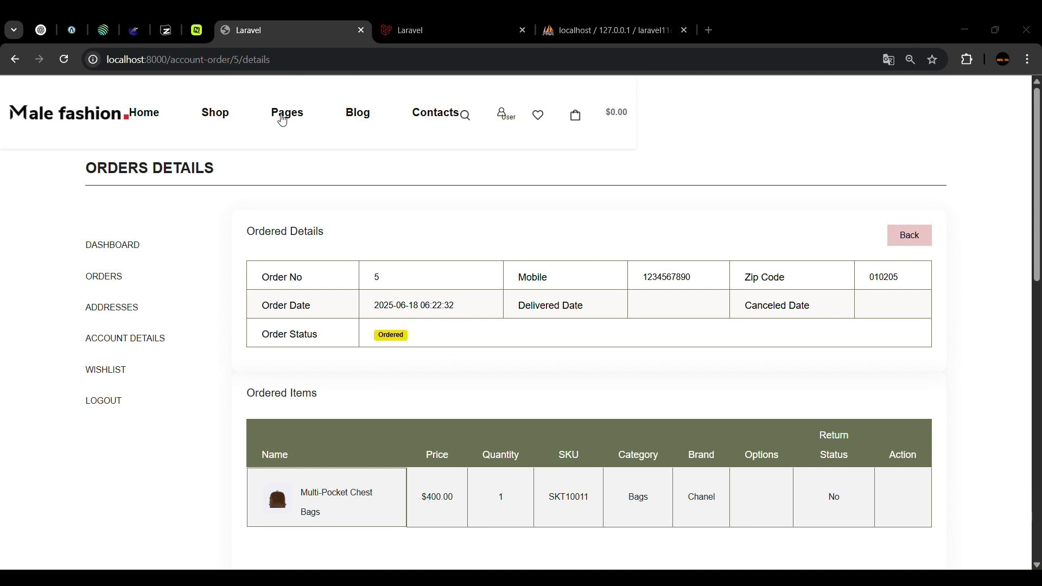
{"action": "left_click", "coordinate": [149, 118]}
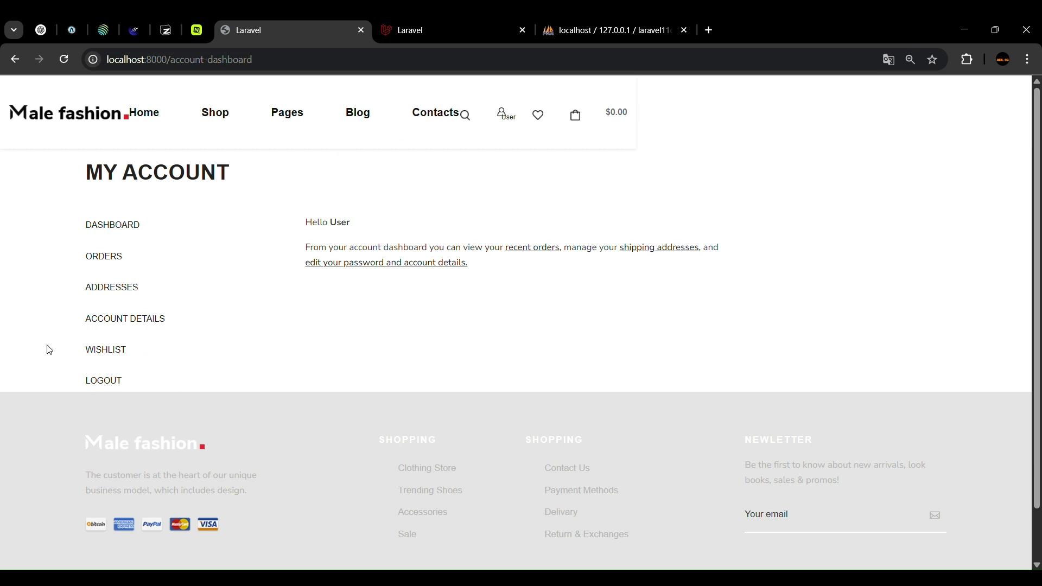
{"action": "left_click", "coordinate": [119, 382]}
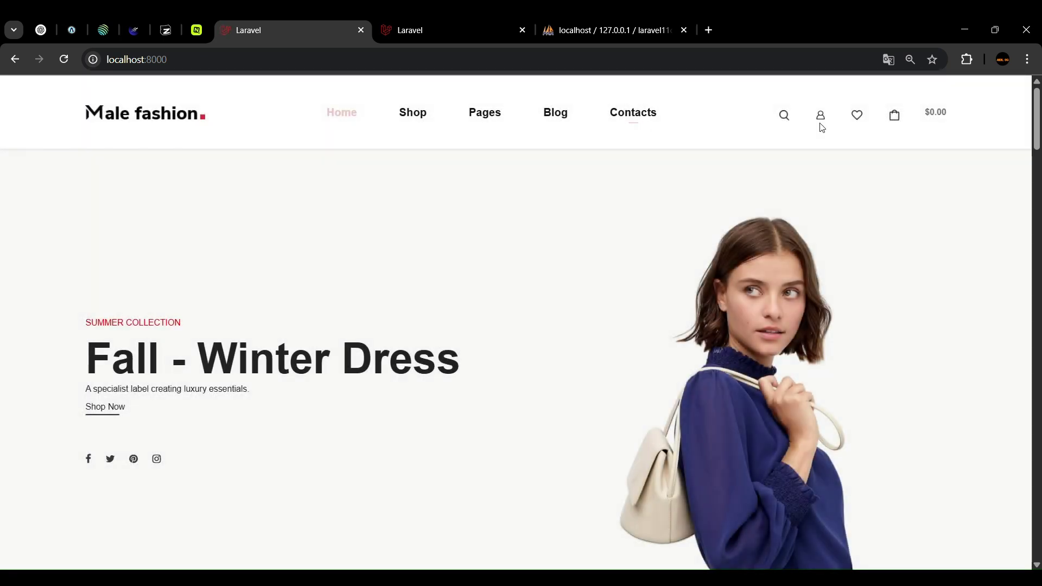
Look up the admin account in the phpMyAdmin users table and log in to the store with the admin e-mail and password
{"action": "left_click", "coordinate": [821, 117]}
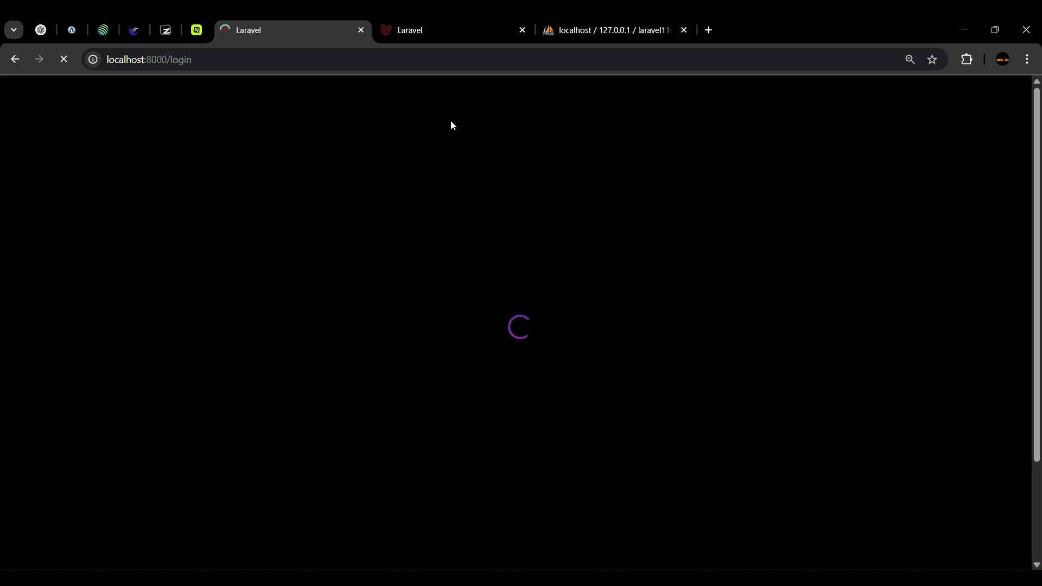
{"action": "left_click", "coordinate": [614, 27]}
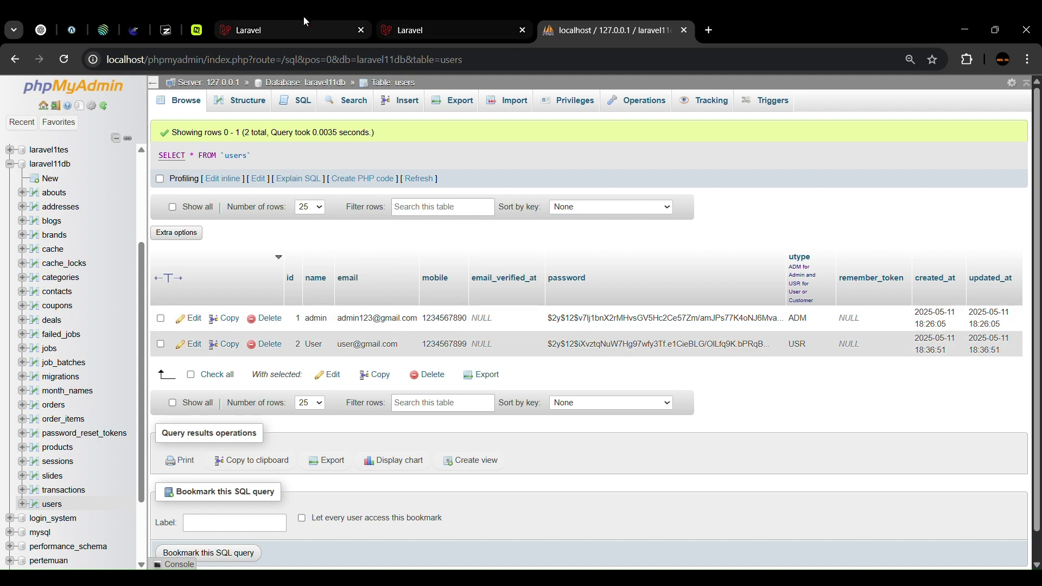
{"action": "left_click", "coordinate": [290, 24]}
{"action": "left_click", "coordinate": [493, 282]}
{"action": "left_click", "coordinate": [472, 297]}
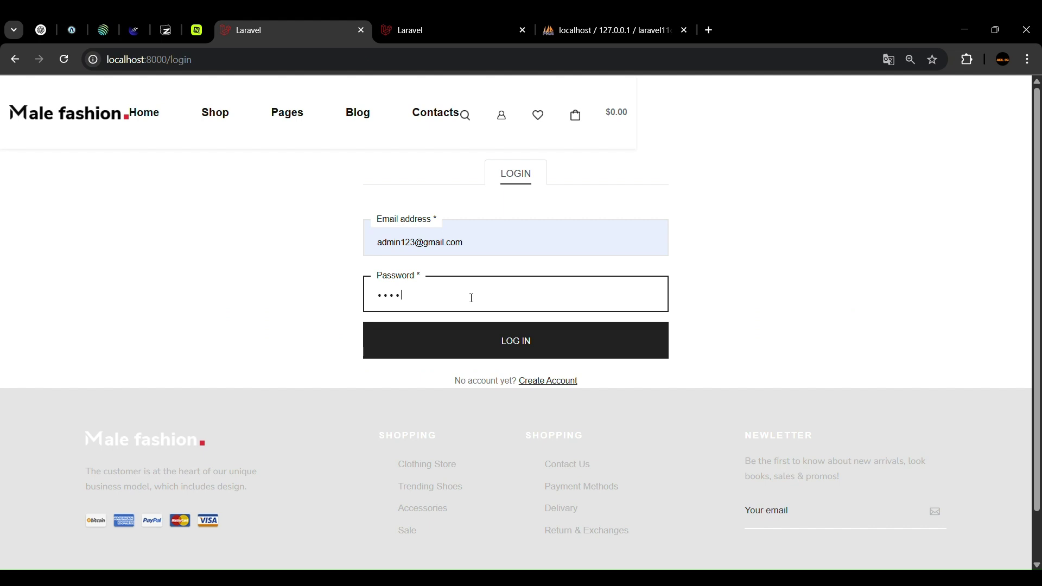
{"action": "key", "text": "Return"}
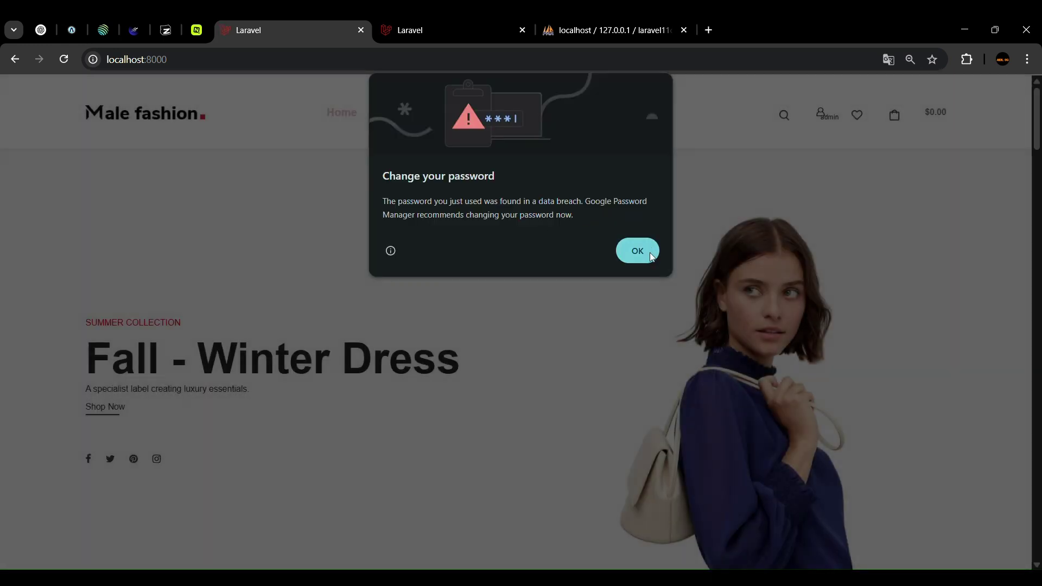
{"action": "left_click", "coordinate": [650, 254]}
Look through the store's home page and Blog page while logged in as admin
{"action": "scroll", "coordinate": [499, 261], "scroll_direction": "down", "scroll_amount": 4}
{"action": "scroll", "coordinate": [586, 232], "scroll_direction": "up", "scroll_amount": 4}
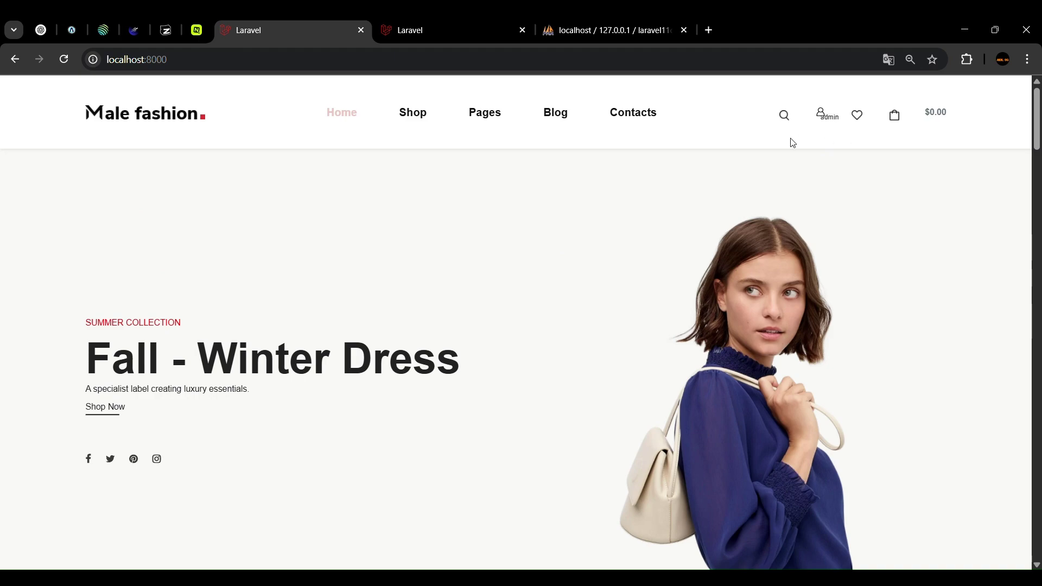
{"action": "scroll", "coordinate": [582, 270], "scroll_direction": "down", "scroll_amount": 15}
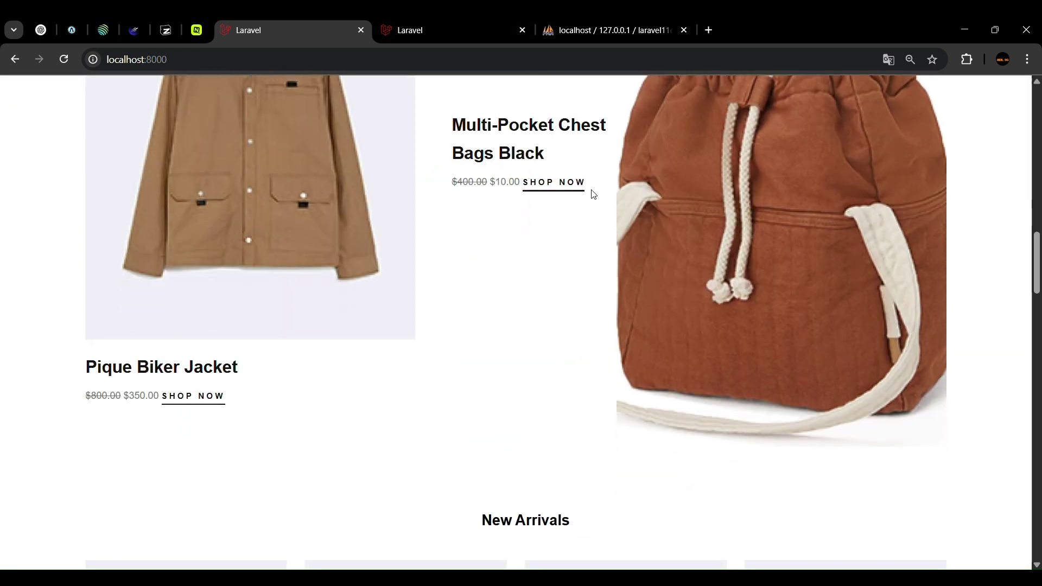
{"action": "scroll", "coordinate": [374, 214], "scroll_direction": "down", "scroll_amount": 12}
{"action": "scroll", "coordinate": [472, 259], "scroll_direction": "up", "scroll_amount": 12}
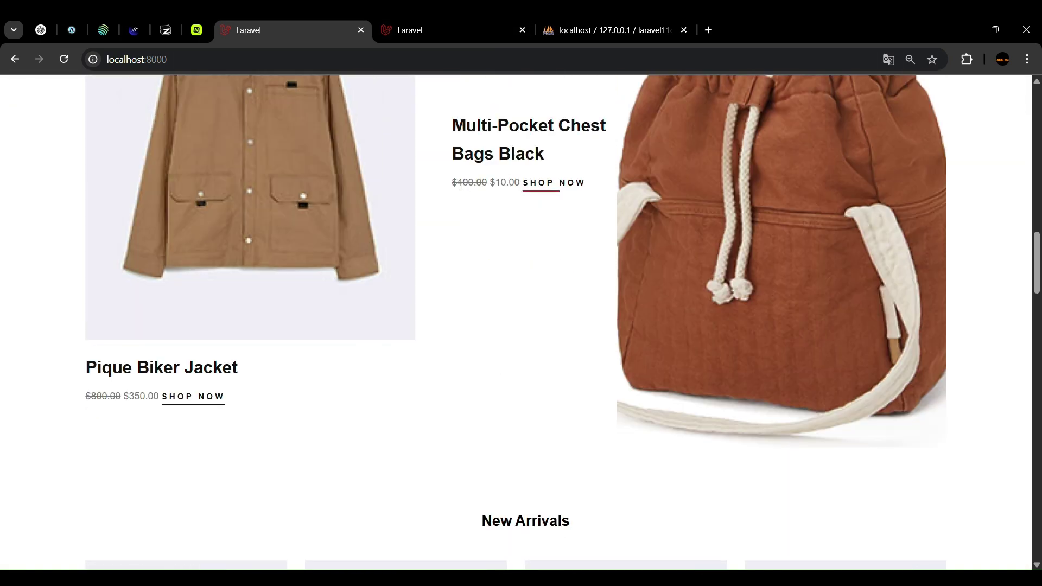
{"action": "scroll", "coordinate": [460, 186], "scroll_direction": "up", "scroll_amount": 15}
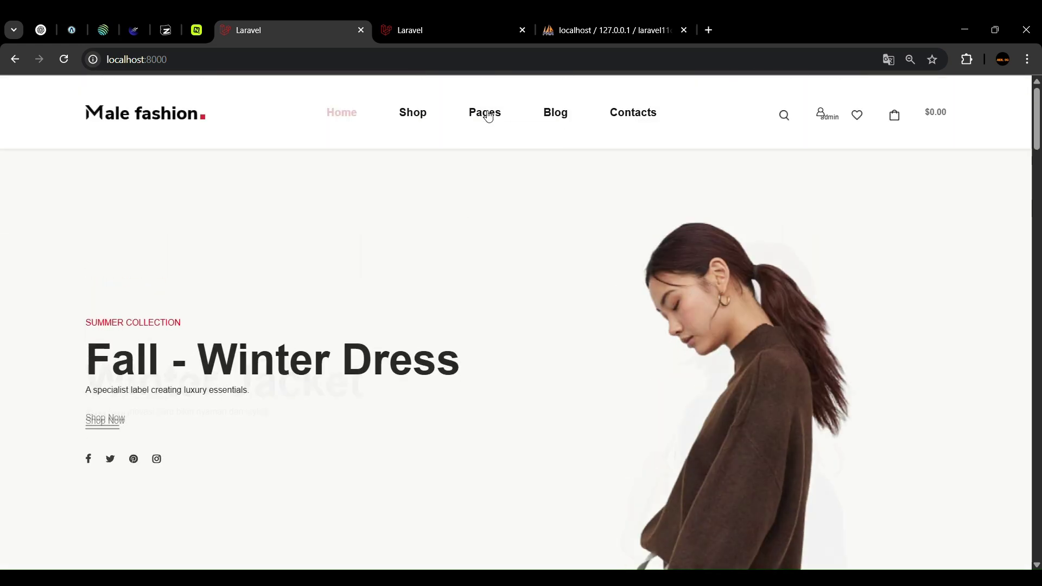
{"action": "left_click", "coordinate": [561, 116]}
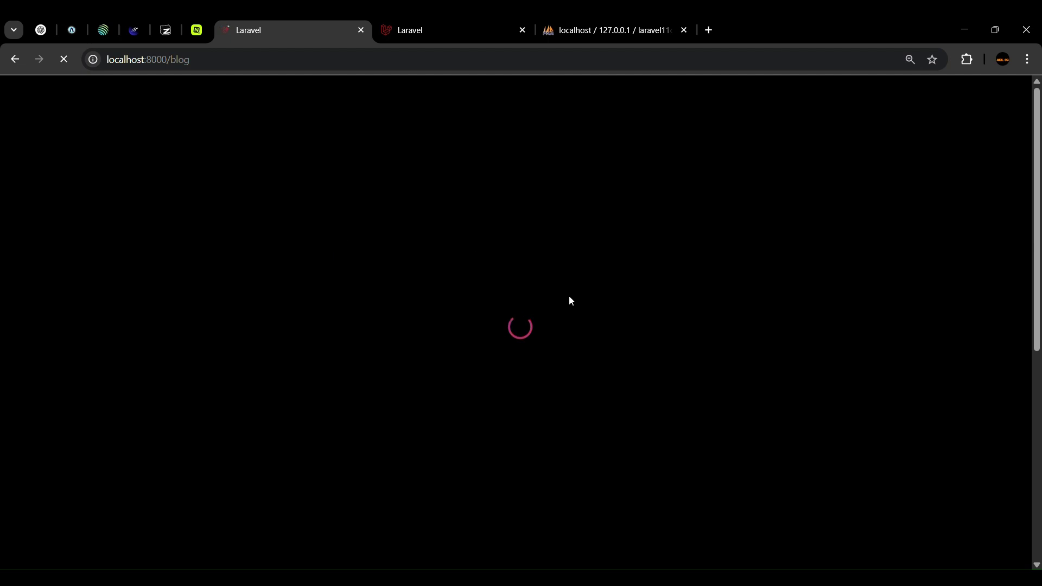
{"action": "scroll", "coordinate": [563, 318], "scroll_direction": "down", "scroll_amount": 15}
{"action": "scroll", "coordinate": [597, 272], "scroll_direction": "up", "scroll_amount": 15}
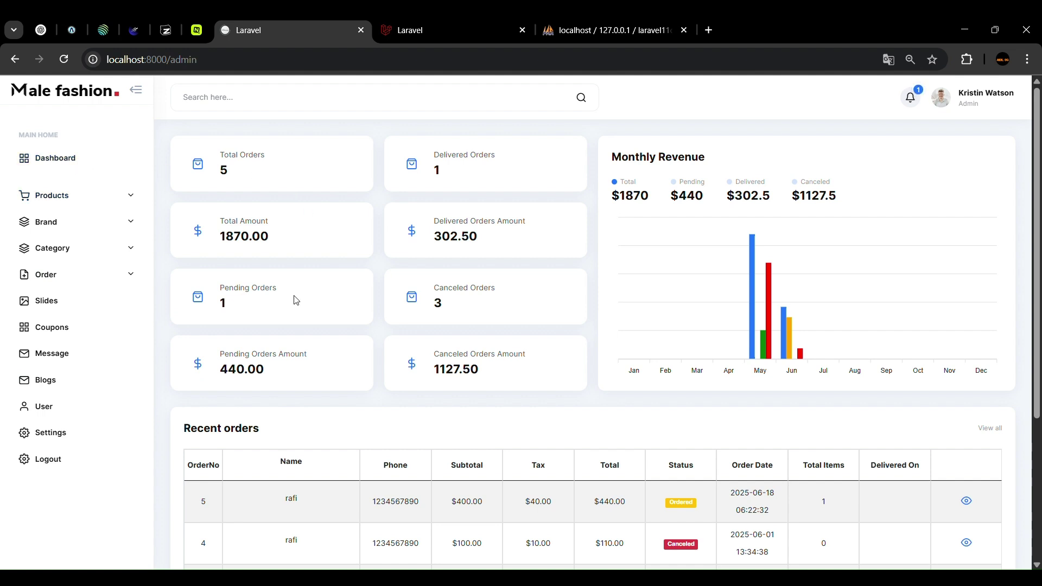
Examine the admin dashboard, covering the order statistics, the Monthly Revenue chart and the Recent orders table
{"action": "left_click", "coordinate": [65, 159]}
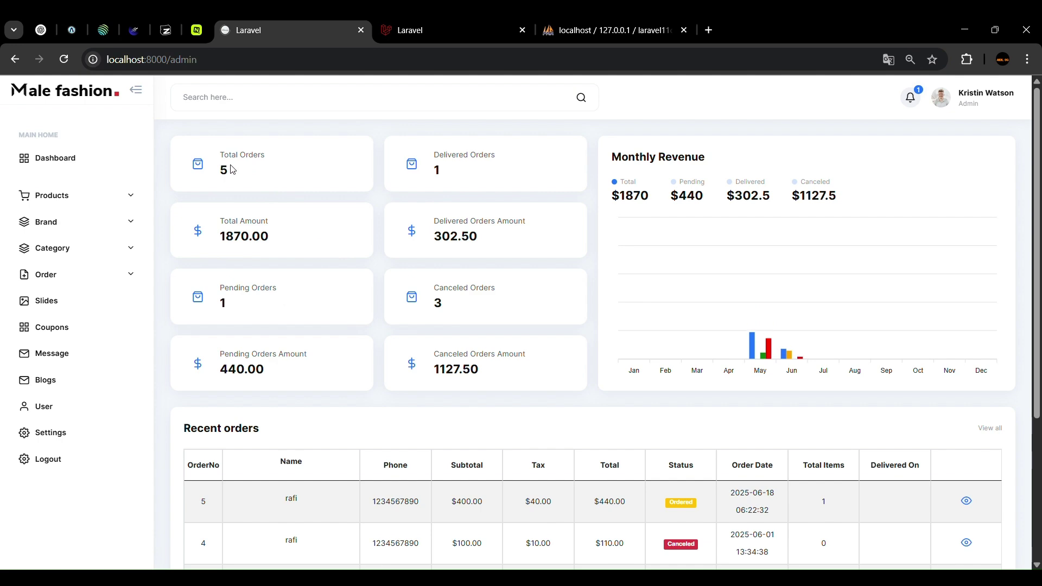
{"action": "scroll", "coordinate": [396, 400], "scroll_direction": "down", "scroll_amount": 4}
{"action": "scroll", "coordinate": [525, 275], "scroll_direction": "up", "scroll_amount": 4}
{"action": "scroll", "coordinate": [666, 423], "scroll_direction": "down", "scroll_amount": 4}
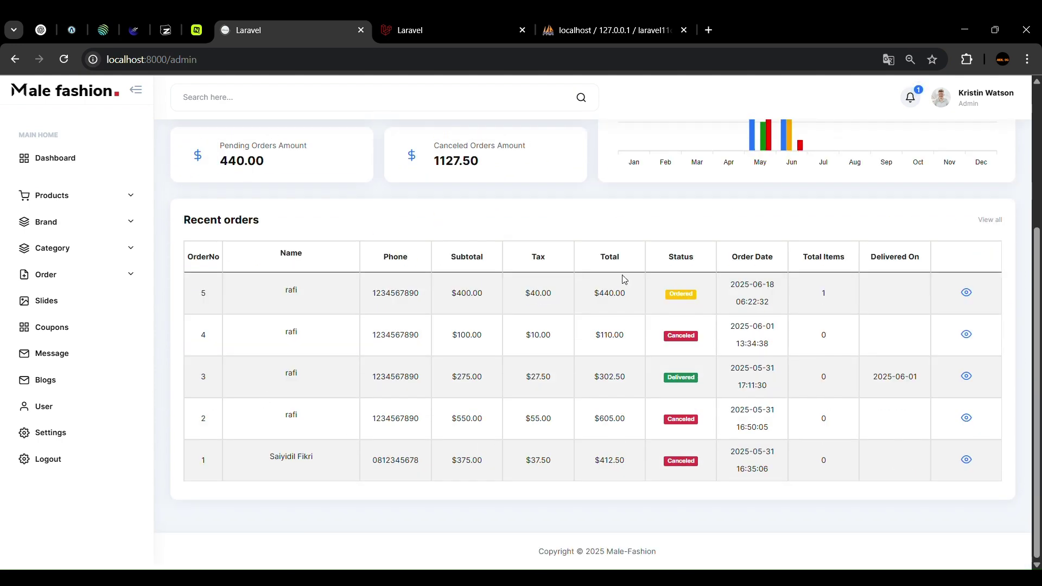
{"action": "scroll", "coordinate": [690, 359], "scroll_direction": "up", "scroll_amount": 4}
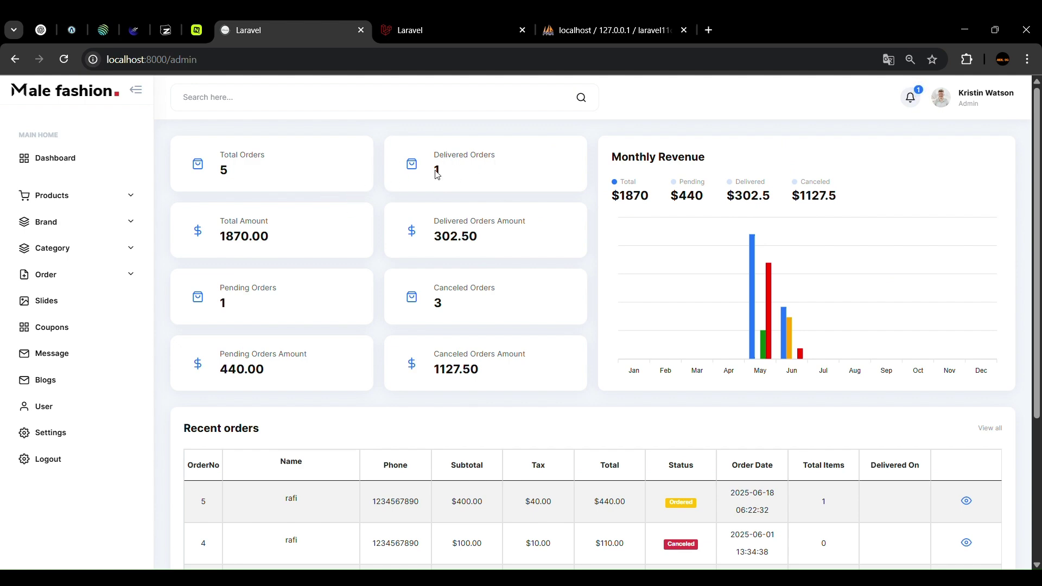
{"action": "scroll", "coordinate": [438, 284], "scroll_direction": "down", "scroll_amount": 4}
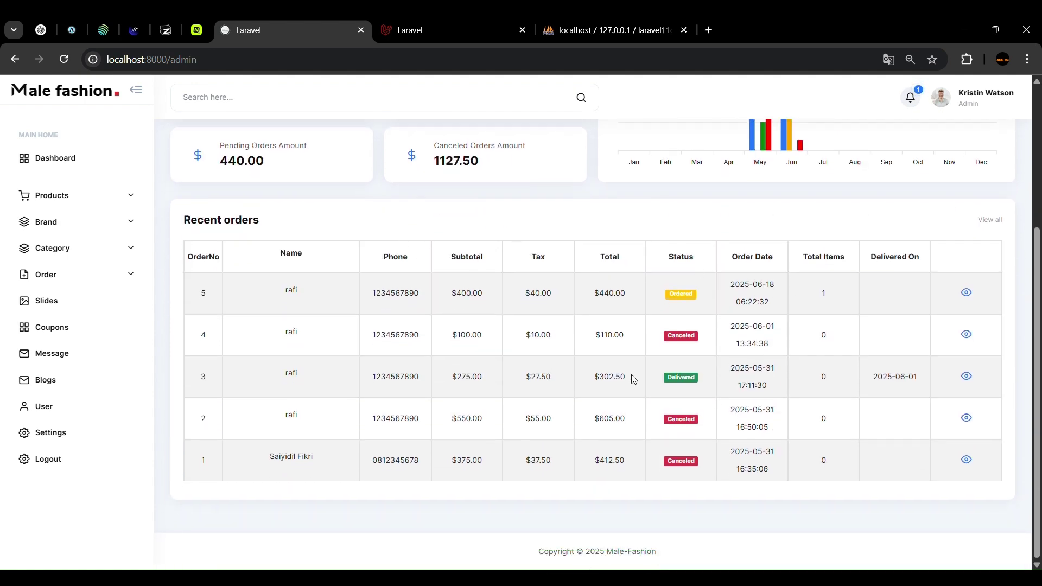
{"action": "scroll", "coordinate": [560, 391], "scroll_direction": "up", "scroll_amount": 4}
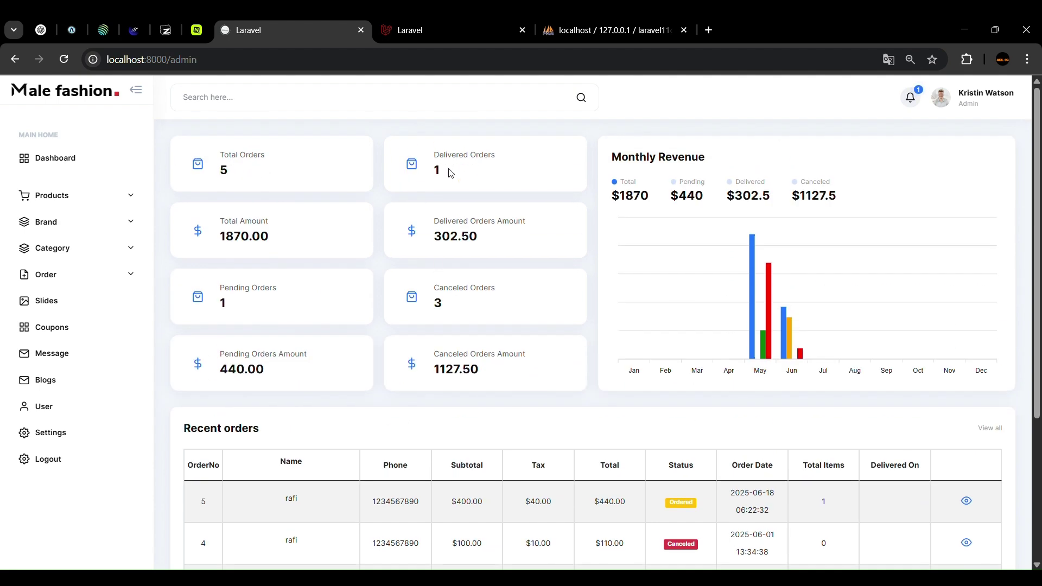
{"action": "scroll", "coordinate": [558, 217], "scroll_direction": "down", "scroll_amount": 4}
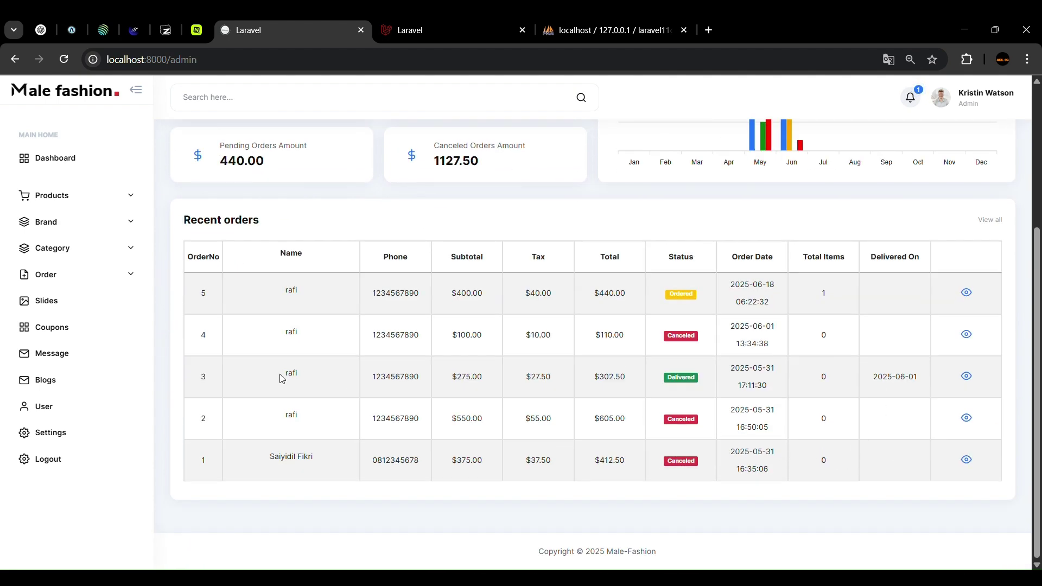
View the details of the delivered order in Recent orders and return to the admin dashboard
{"action": "left_click_drag", "start_coordinate": [284, 373], "coordinate": [940, 373]}
{"action": "left_click", "coordinate": [966, 377]}
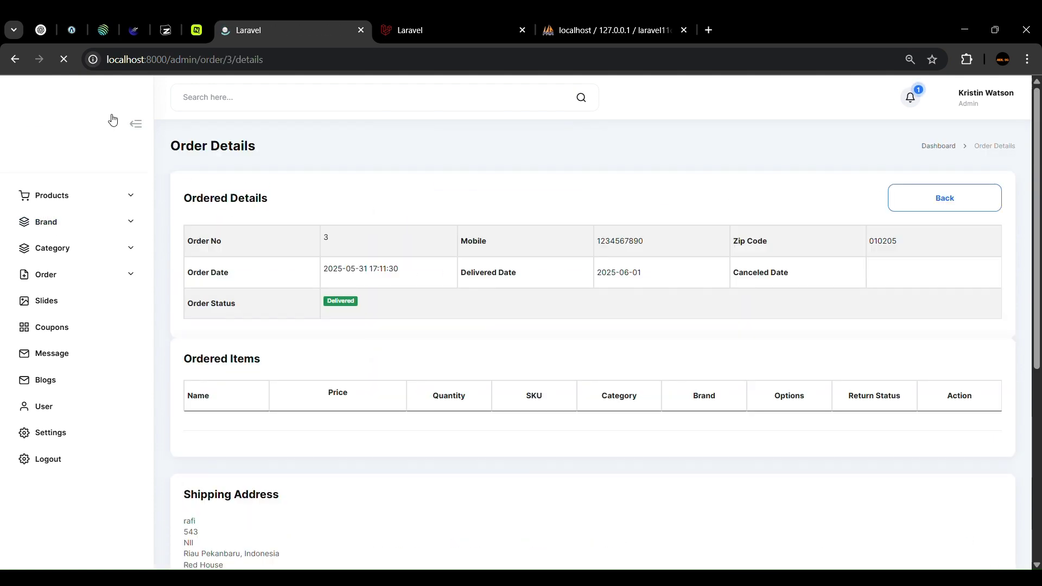
{"action": "left_click", "coordinate": [76, 164]}
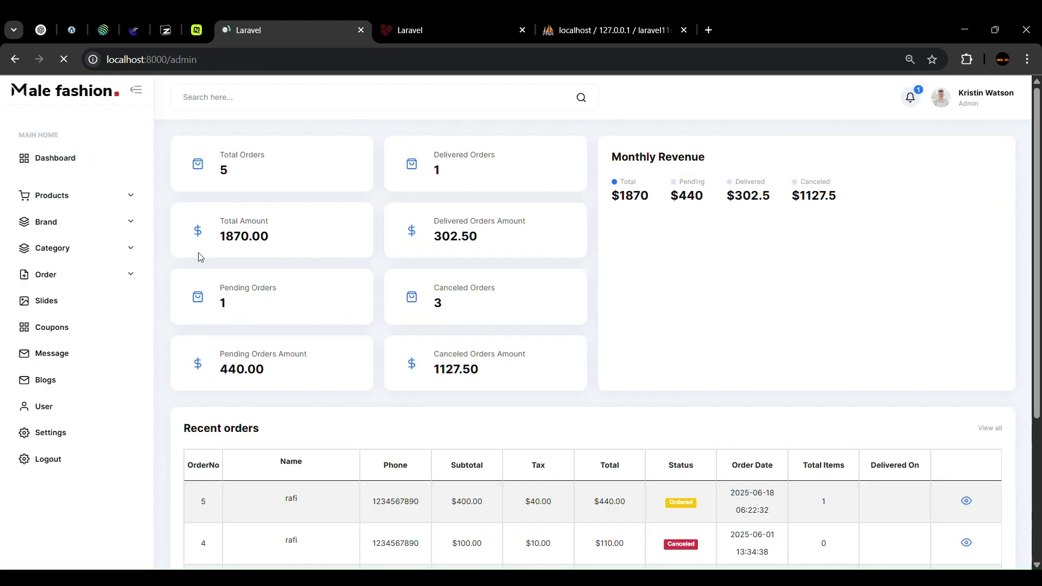
Compare the pending, delivered and canceled order figures on the dashboard with the matching rows in Recent orders
{"action": "scroll", "coordinate": [267, 261], "scroll_direction": "down", "scroll_amount": 3}
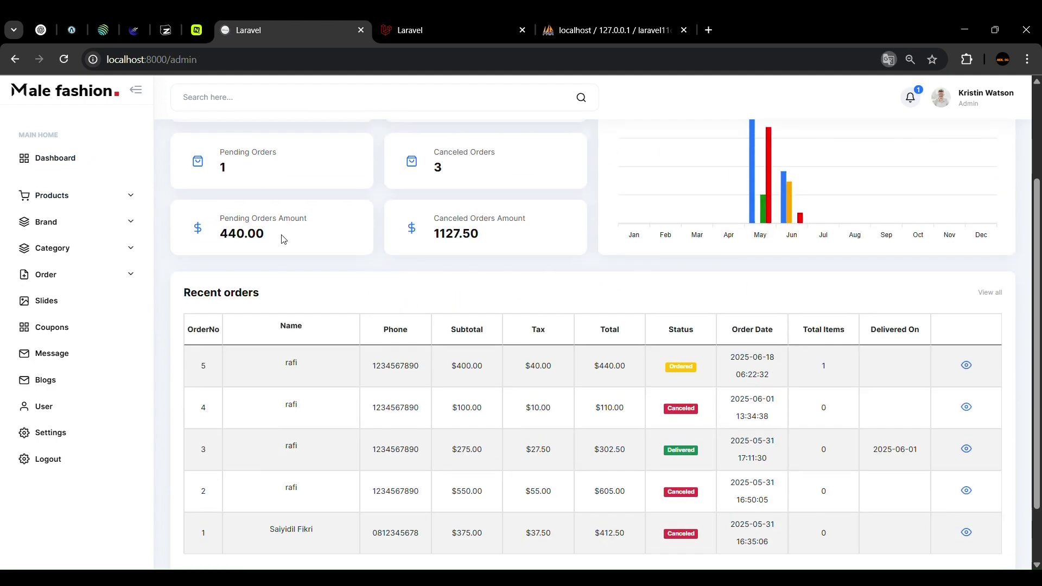
{"action": "scroll", "coordinate": [339, 183], "scroll_direction": "up", "scroll_amount": 3}
{"action": "scroll", "coordinate": [190, 259], "scroll_direction": "down", "scroll_amount": 4}
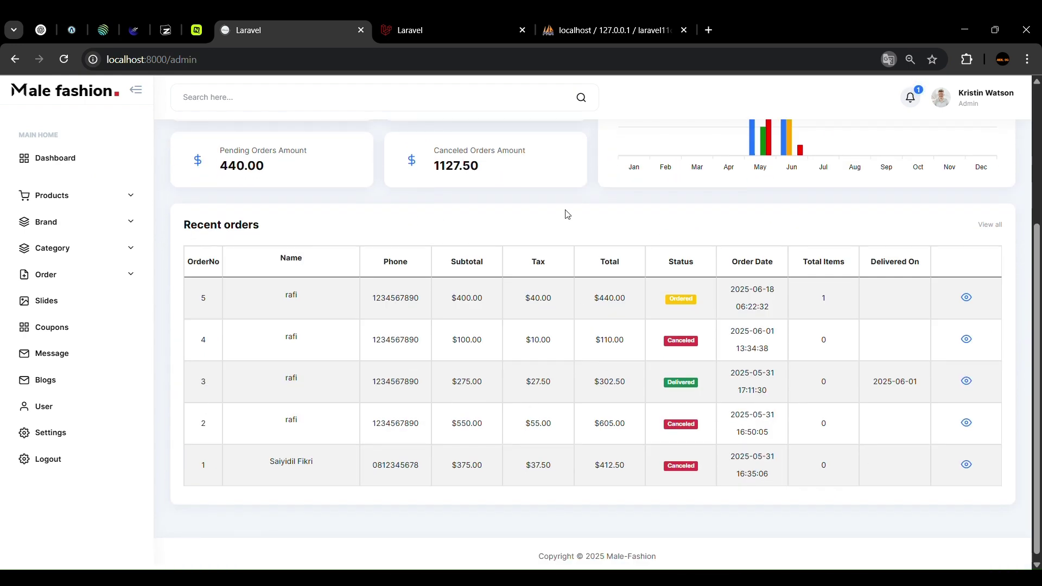
{"action": "scroll", "coordinate": [357, 247], "scroll_direction": "up", "scroll_amount": 1}
{"action": "scroll", "coordinate": [357, 247], "scroll_direction": "up", "scroll_amount": 4}
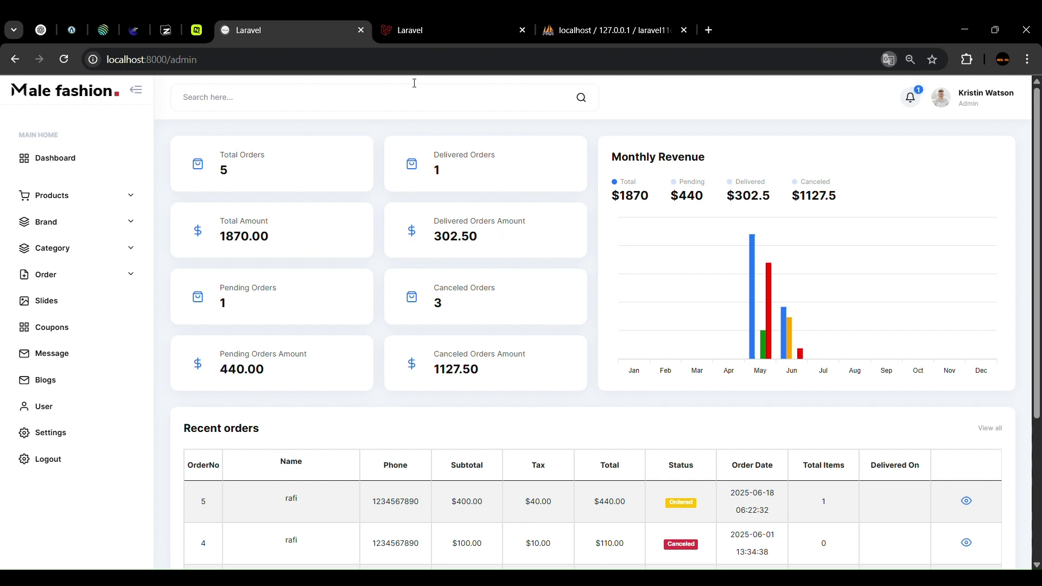
{"action": "scroll", "coordinate": [505, 234], "scroll_direction": "down", "scroll_amount": 4}
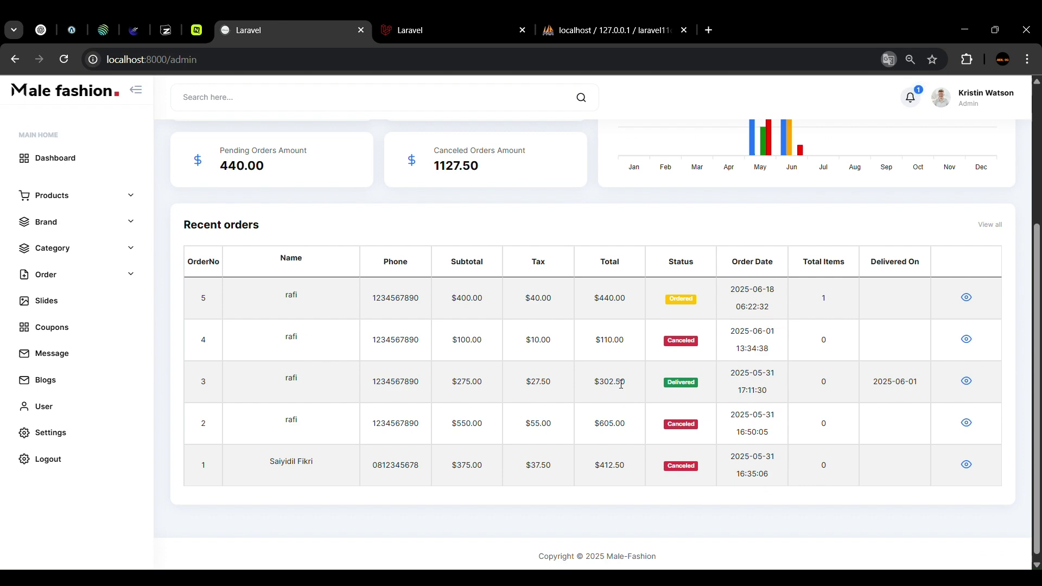
{"action": "scroll", "coordinate": [618, 386], "scroll_direction": "up", "scroll_amount": 4}
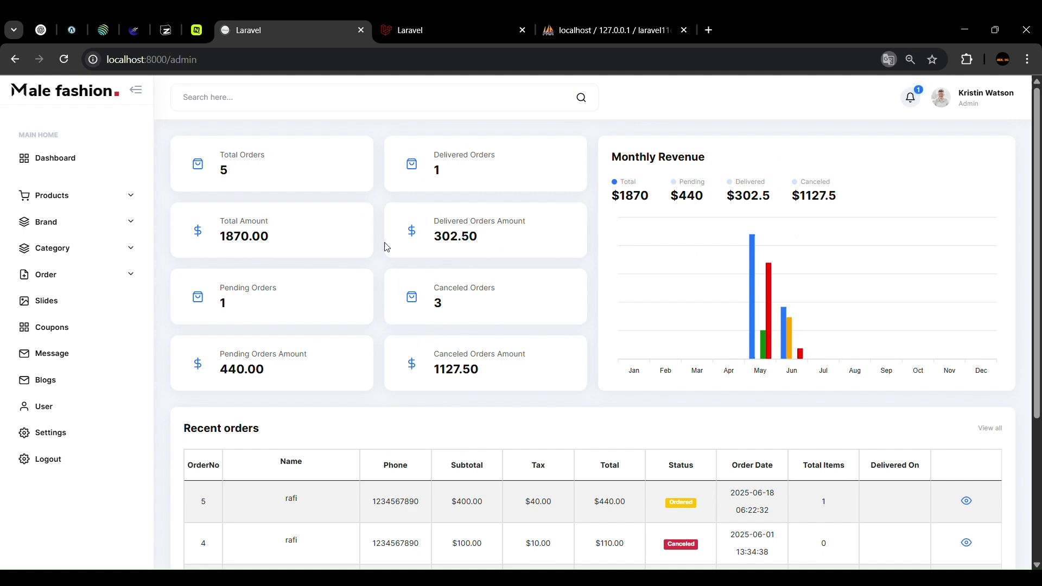
{"action": "scroll", "coordinate": [366, 211], "scroll_direction": "down", "scroll_amount": 4}
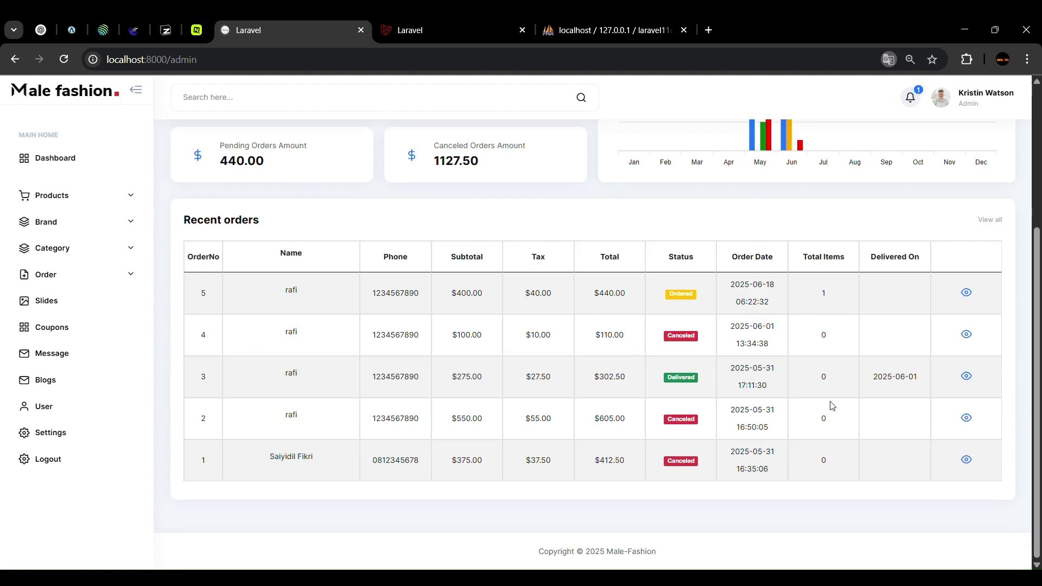
{"action": "scroll", "coordinate": [415, 322], "scroll_direction": "up", "scroll_amount": 4}
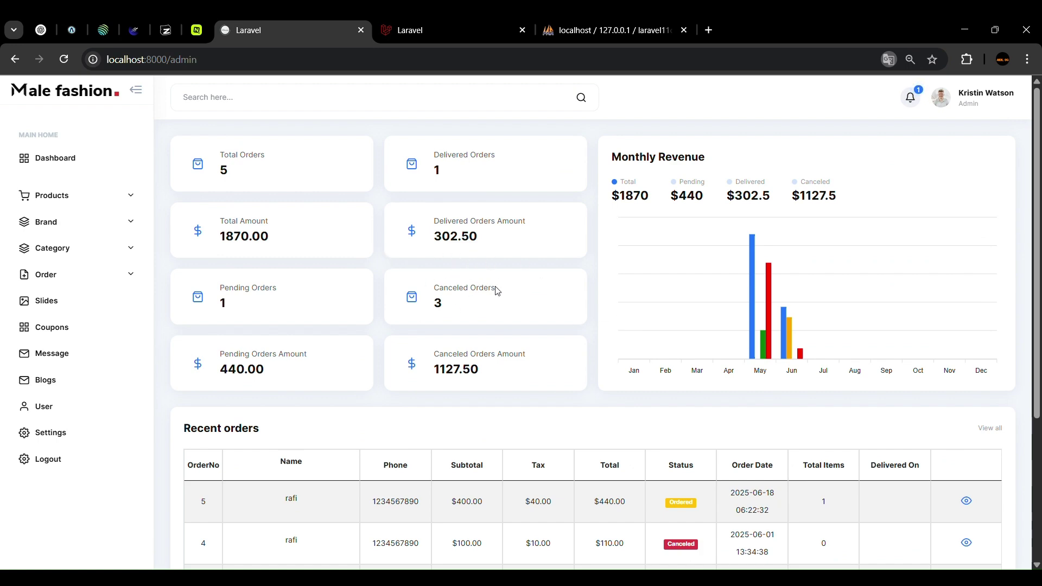
{"action": "scroll", "coordinate": [494, 304], "scroll_direction": "down", "scroll_amount": 4}
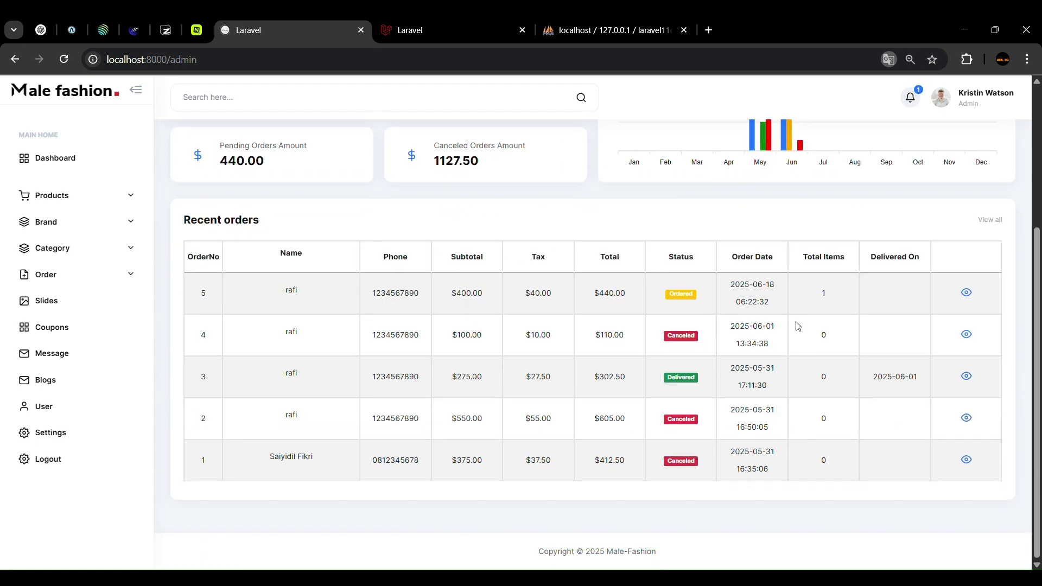
{"action": "scroll", "coordinate": [697, 333], "scroll_direction": "up", "scroll_amount": 4}
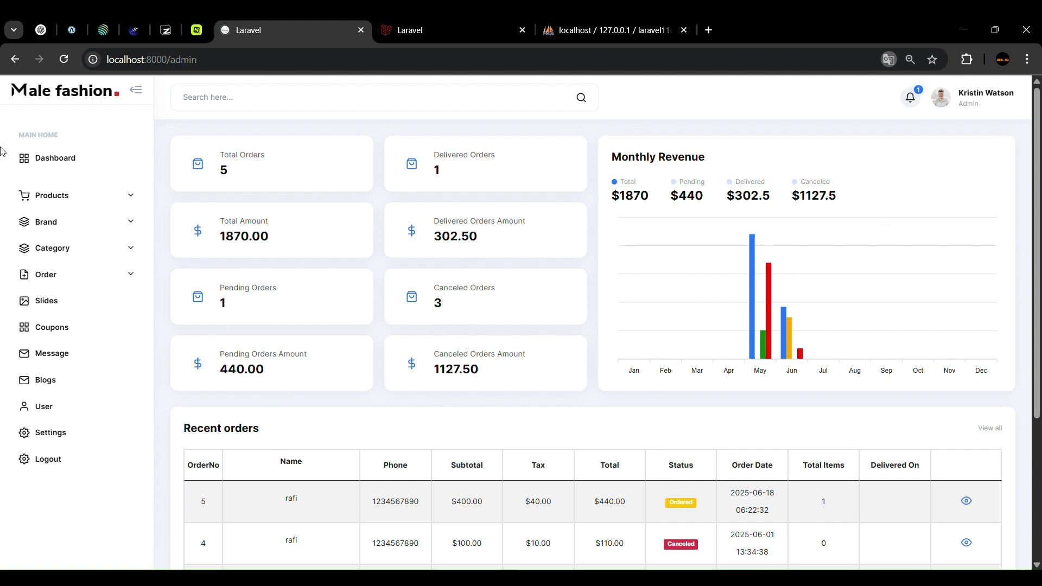
Show the admin list of all products and open the form for adding a new product
{"action": "left_click", "coordinate": [63, 202]}
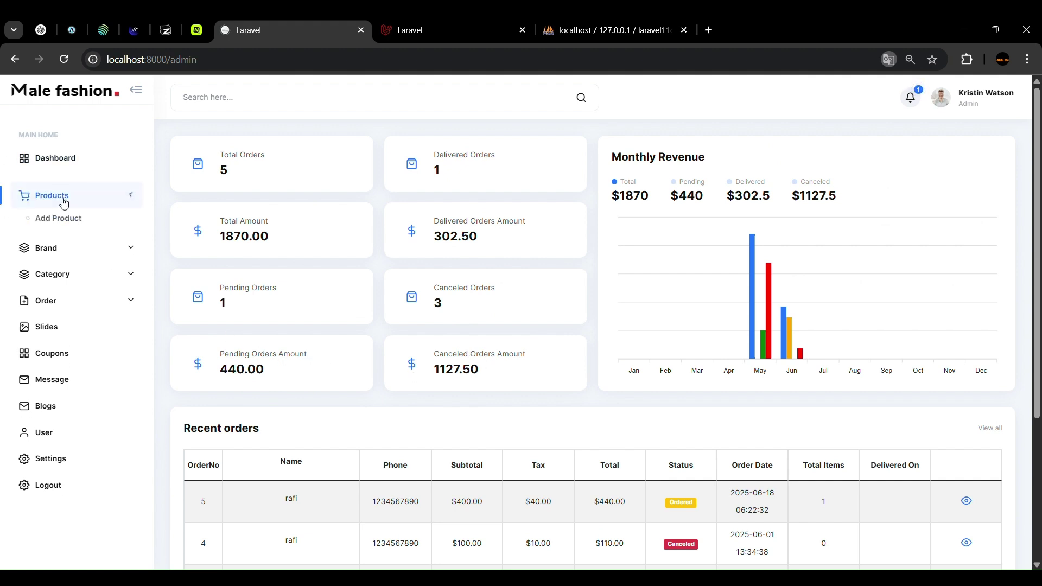
{"action": "left_click", "coordinate": [76, 243]}
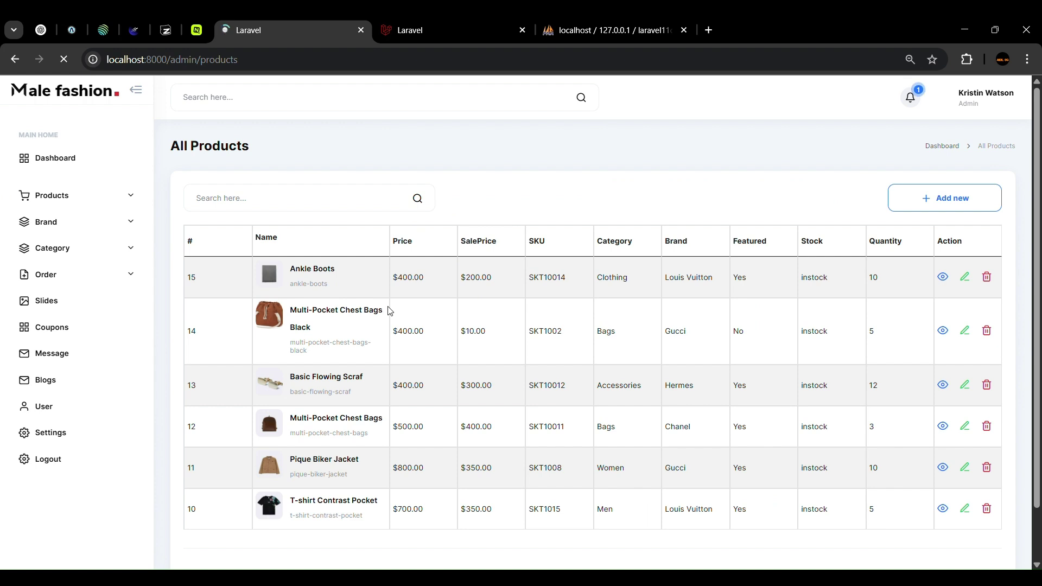
{"action": "scroll", "coordinate": [389, 309], "scroll_direction": "down", "scroll_amount": 1}
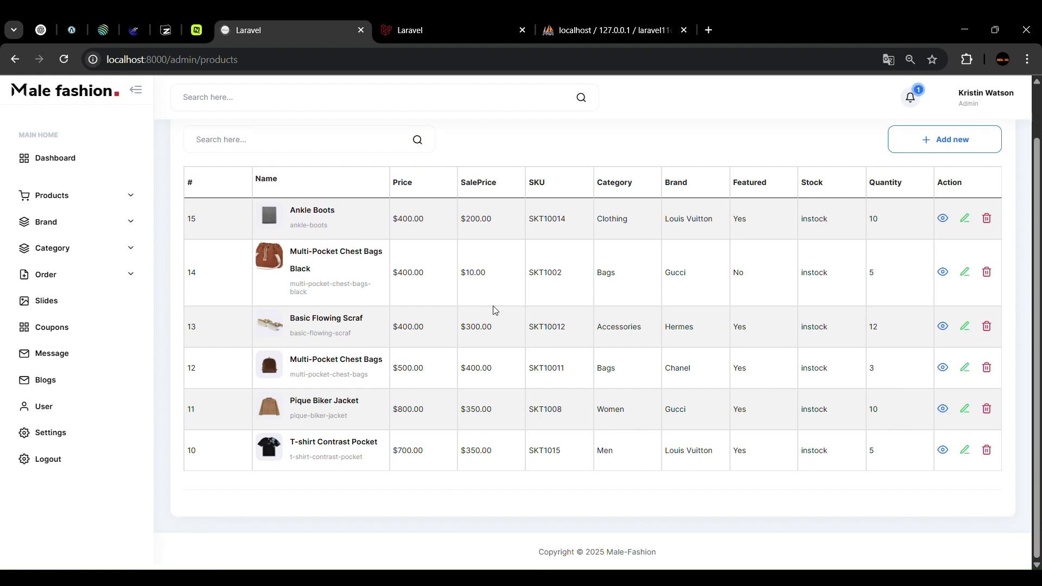
{"action": "left_click", "coordinate": [956, 140]}
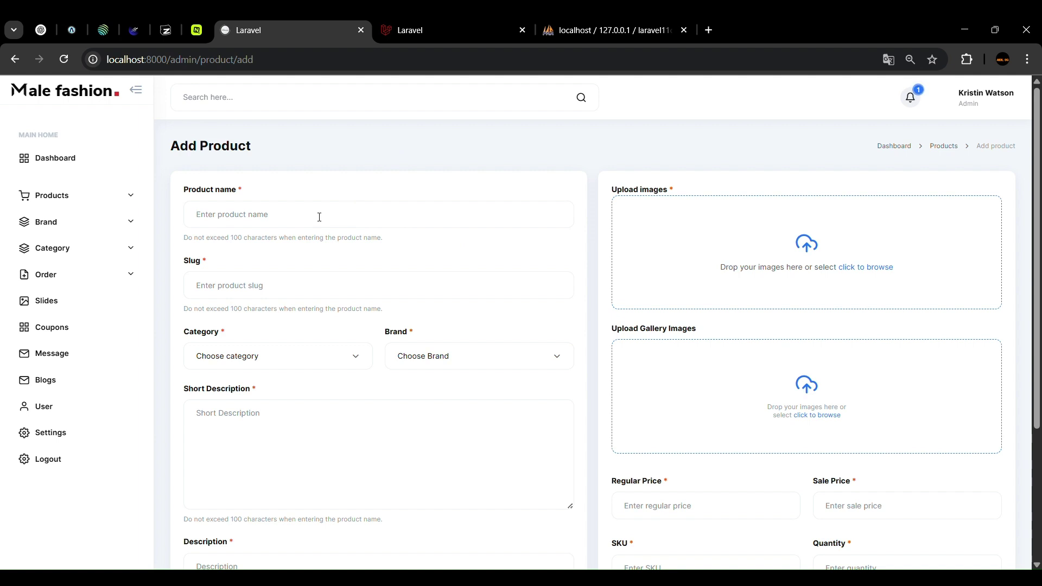
Name the new product "hermes T-shirt" and give it the slug "Hermest -1"
{"action": "type", "text": "ba"}
{"action": "key", "text": "BackSpace"}
{"action": "key", "text": "BackSpace"}
{"action": "type", "text": "hem"}
{"action": "type", "text": "mest"}
{"action": "scroll", "coordinate": [392, 307], "scroll_direction": "down", "scroll_amount": 3}
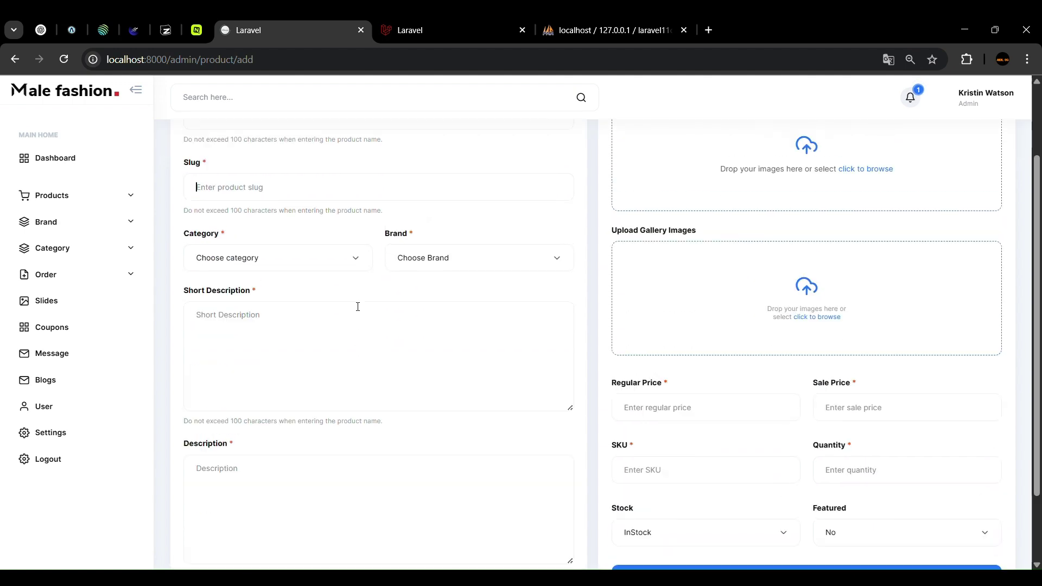
{"action": "scroll", "coordinate": [356, 304], "scroll_direction": "up", "scroll_amount": 3}
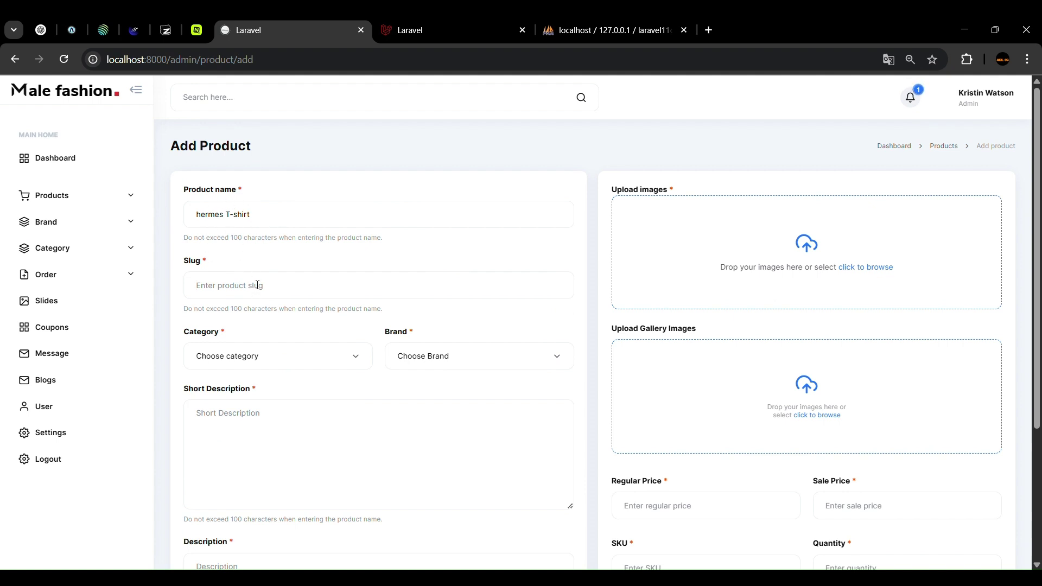
{"action": "type", "text": "Hermest -1"}
Check the categories on the store's shop page and set the new product's category to Kids and its brand to Hermes
{"action": "scroll", "coordinate": [350, 265], "scroll_direction": "down", "scroll_amount": 3}
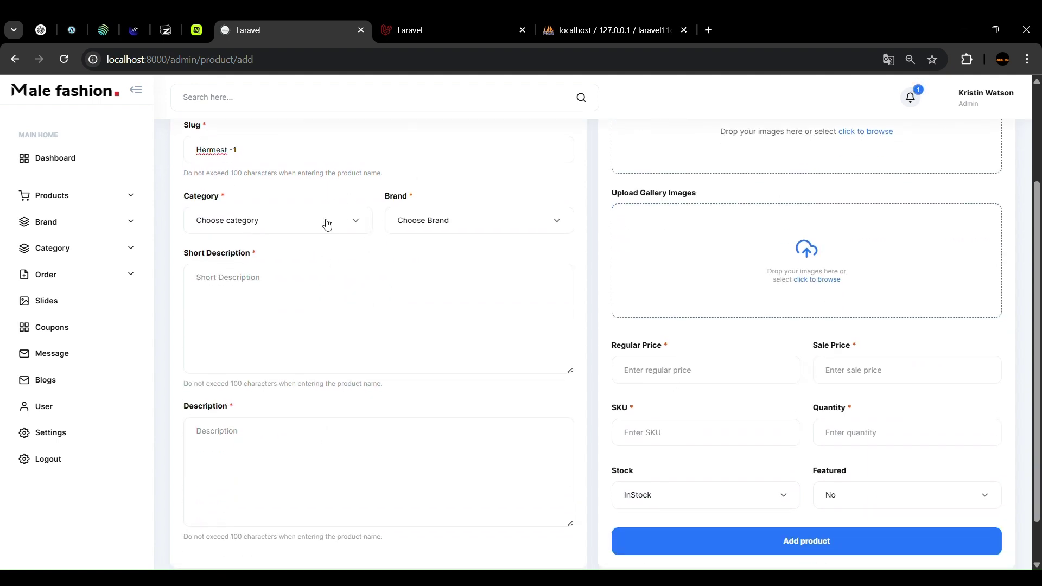
{"action": "left_click", "coordinate": [353, 221]}
{"action": "left_click", "coordinate": [412, 29]}
{"action": "left_click", "coordinate": [414, 114]}
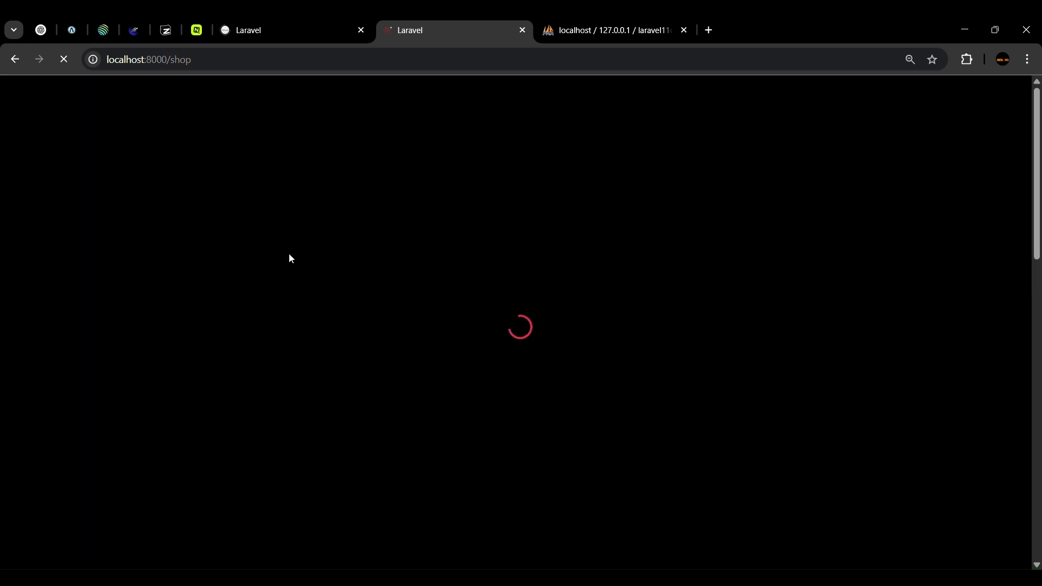
{"action": "scroll", "coordinate": [212, 239], "scroll_direction": "down", "scroll_amount": 3}
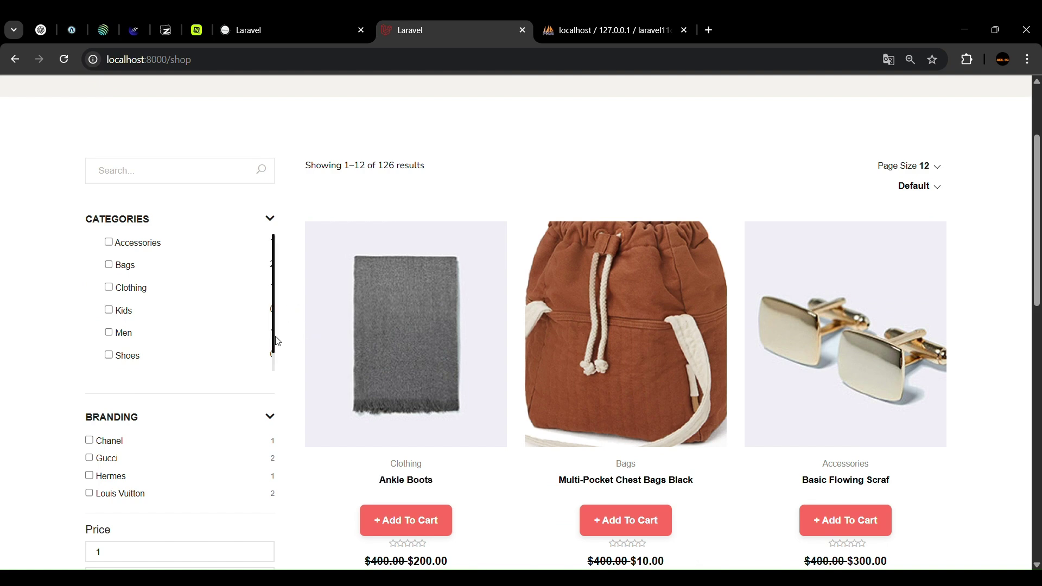
{"action": "left_click", "coordinate": [316, 34]}
{"action": "scroll", "coordinate": [391, 309], "scroll_direction": "up", "scroll_amount": 1}
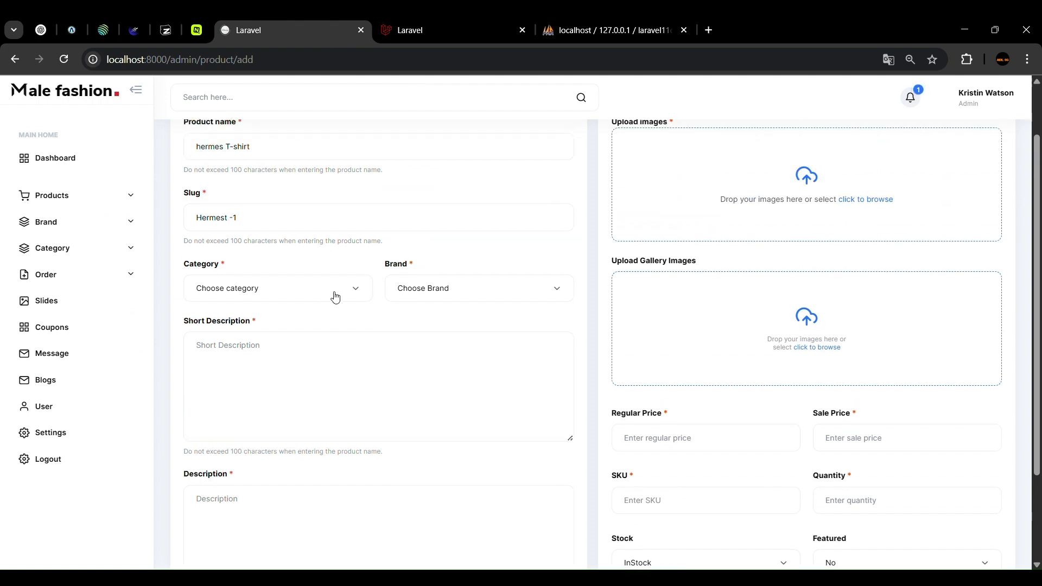
{"action": "left_click", "coordinate": [333, 293]}
{"action": "left_click", "coordinate": [279, 379]}
{"action": "left_click", "coordinate": [402, 27]}
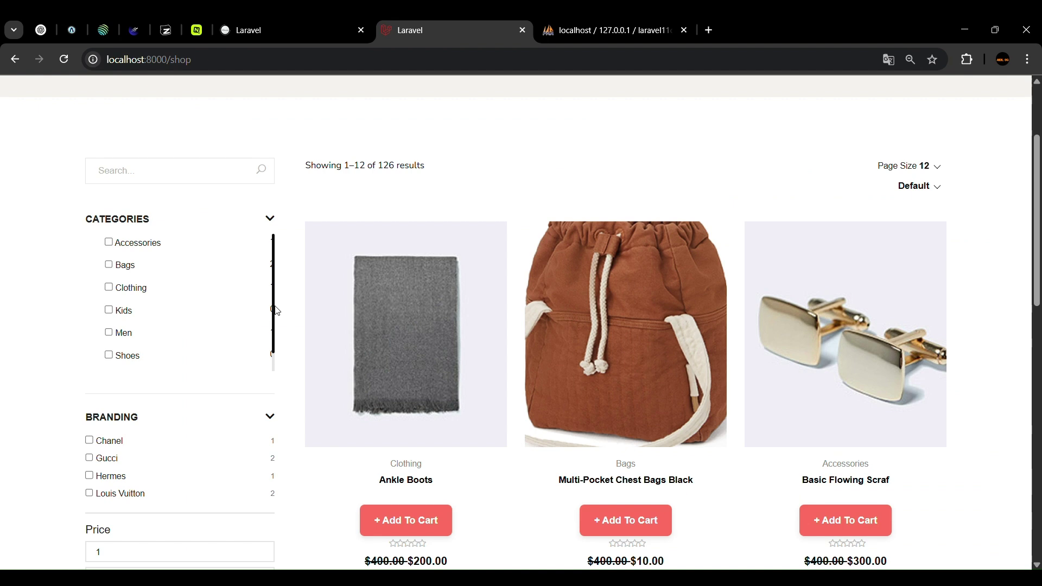
{"action": "left_click", "coordinate": [301, 27]}
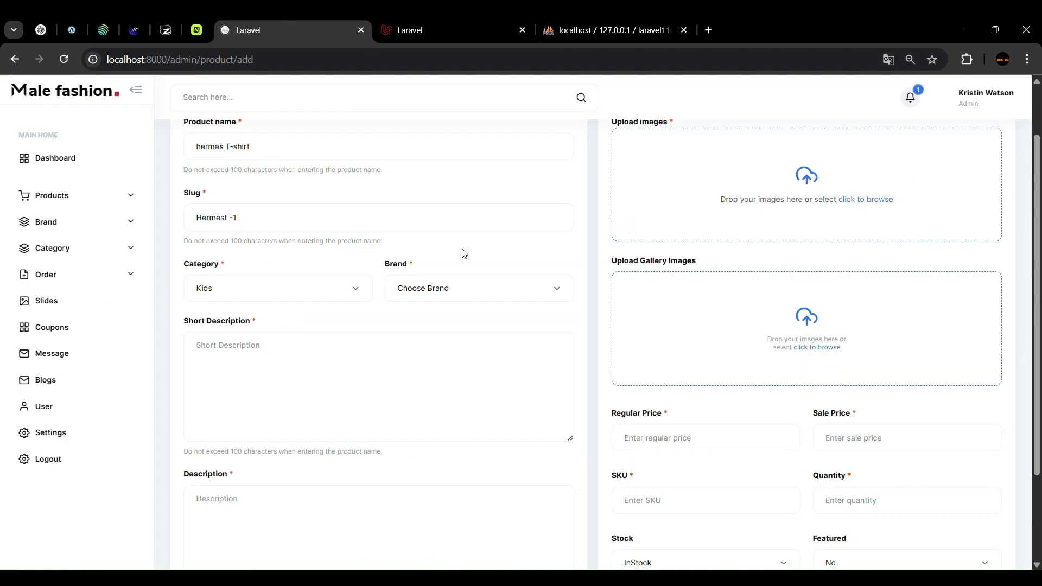
{"action": "left_click", "coordinate": [465, 358]}
Enter "Test Short Description" as the product's short description and "Test Description" as its full description
{"action": "left_click", "coordinate": [312, 352]}
{"action": "type", "text": "Test Description"}
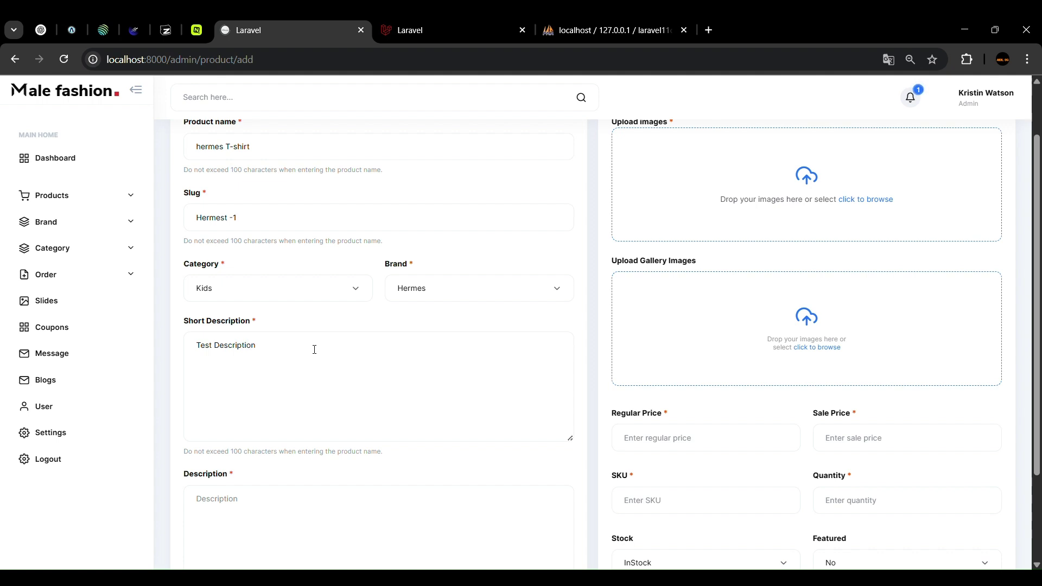
{"action": "scroll", "coordinate": [314, 349], "scroll_direction": "down", "scroll_amount": 3}
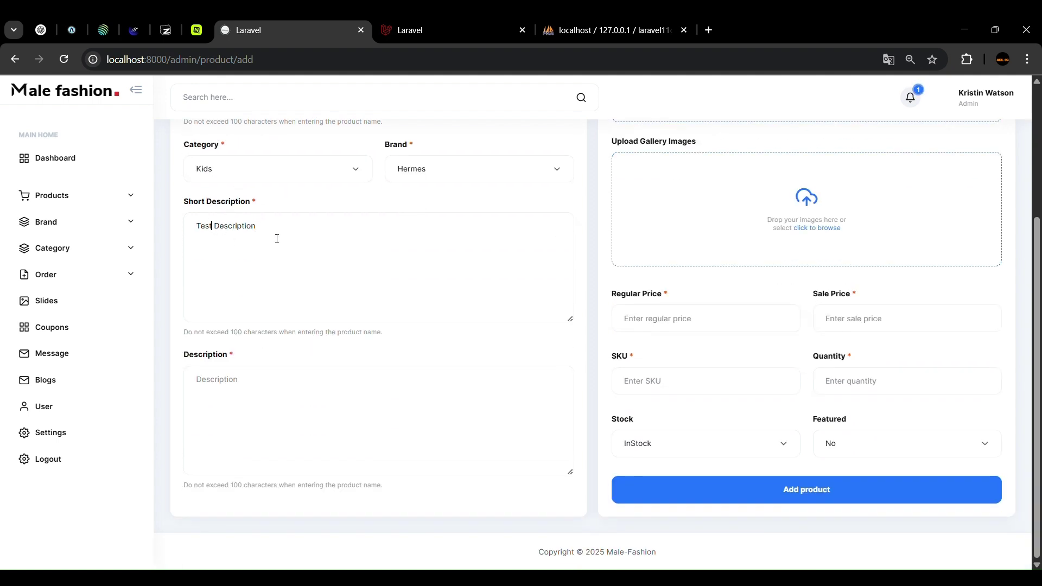
{"action": "type", "text": "S"}
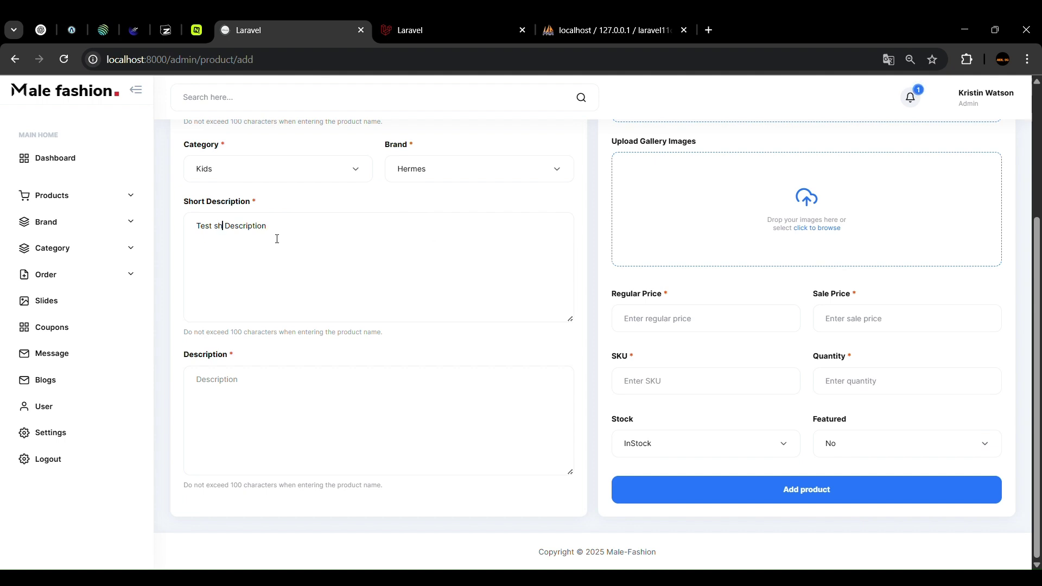
{"action": "type", "text": "hort"}
{"action": "left_click", "coordinate": [344, 396]}
{"action": "type", "text": "TE"}
{"action": "type", "text": "st Description"}
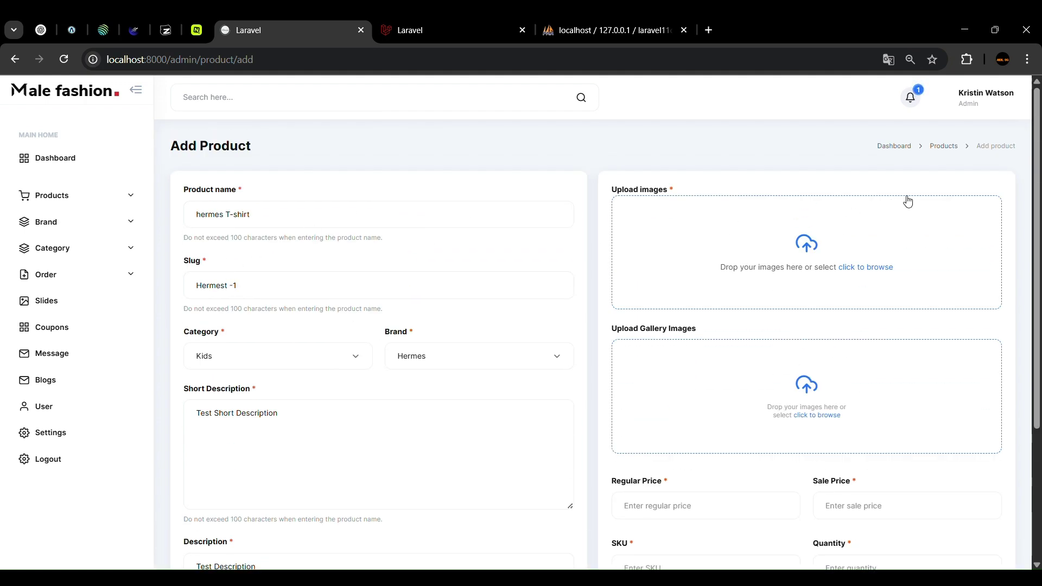
Upload the green cardigan photo as the product's main image and a cardigan photo as its gallery image
{"action": "scroll", "coordinate": [768, 304], "scroll_direction": "down", "scroll_amount": 3}
{"action": "scroll", "coordinate": [808, 326], "scroll_direction": "up", "scroll_amount": 3}
{"action": "left_click", "coordinate": [808, 244]}
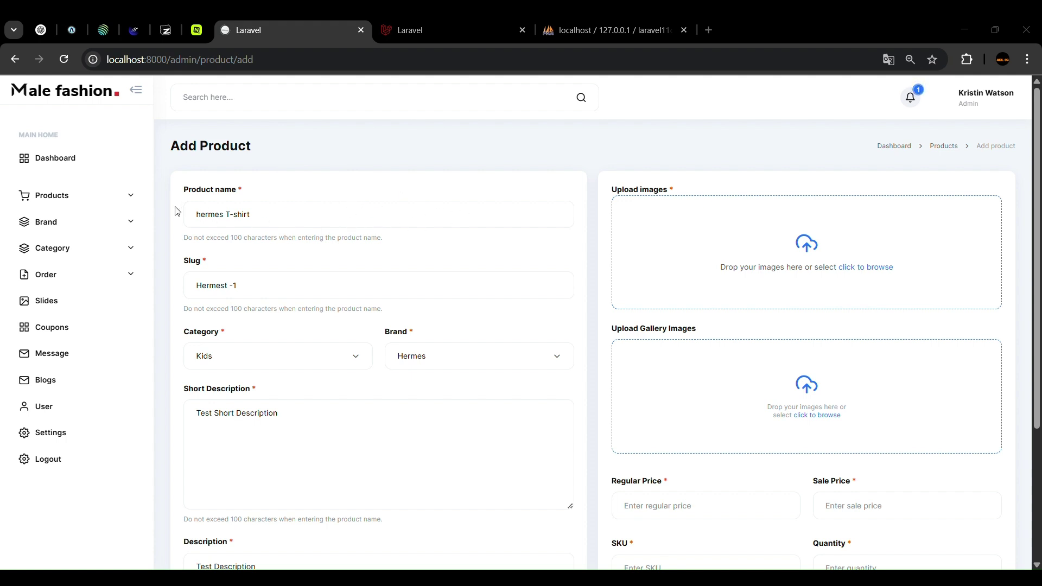
{"action": "left_click", "coordinate": [410, 320]}
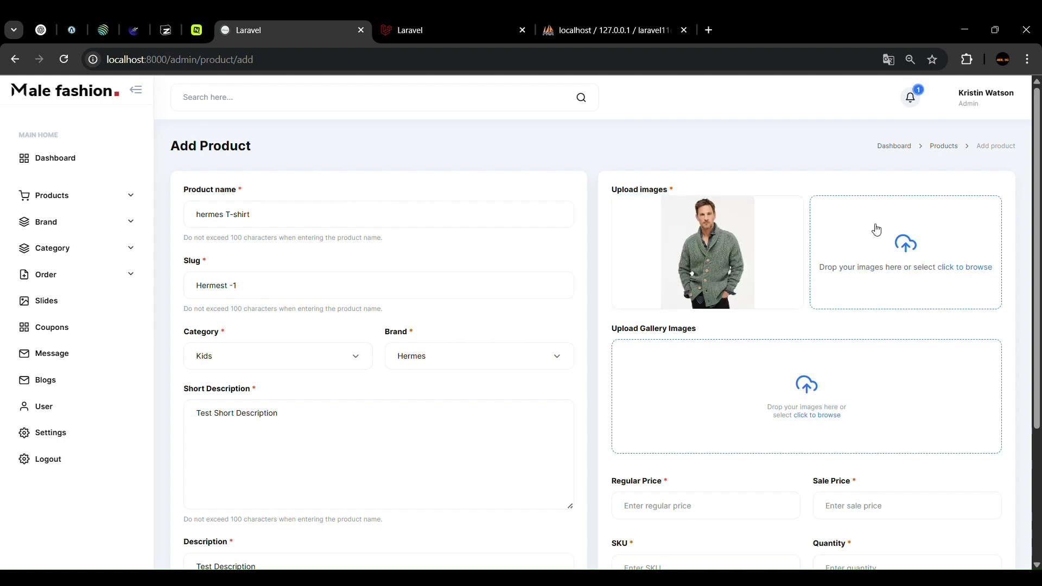
{"action": "left_click", "coordinate": [801, 371]}
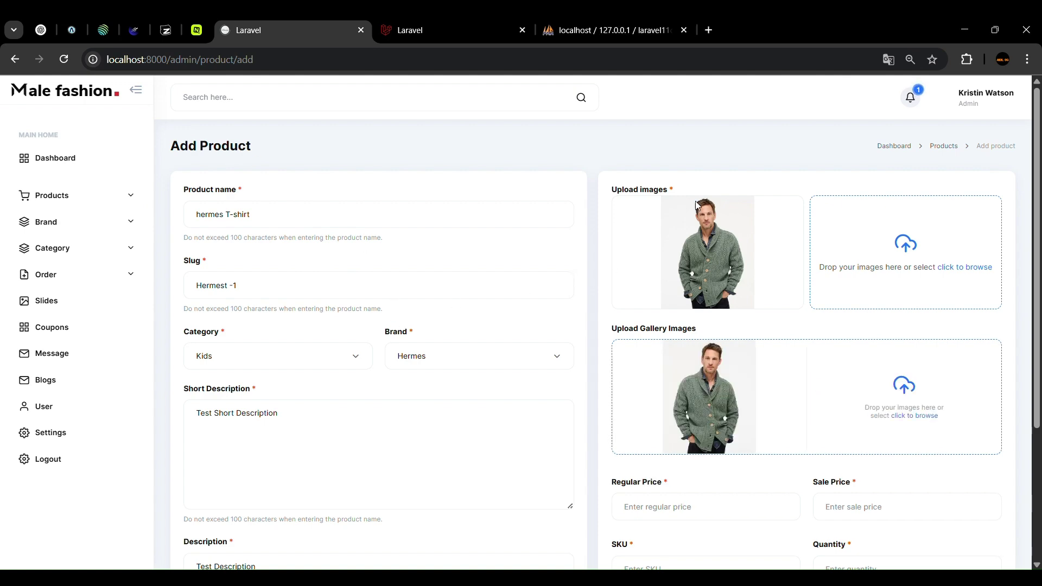
Set regular price 500, sale price 199, SKU SKT10010, quantity 20 and Featured to Yes, and submit the new product
{"action": "scroll", "coordinate": [744, 226], "scroll_direction": "down", "scroll_amount": 3}
{"action": "scroll", "coordinate": [705, 206], "scroll_direction": "up", "scroll_amount": 3}
{"action": "scroll", "coordinate": [714, 222], "scroll_direction": "down", "scroll_amount": 3}
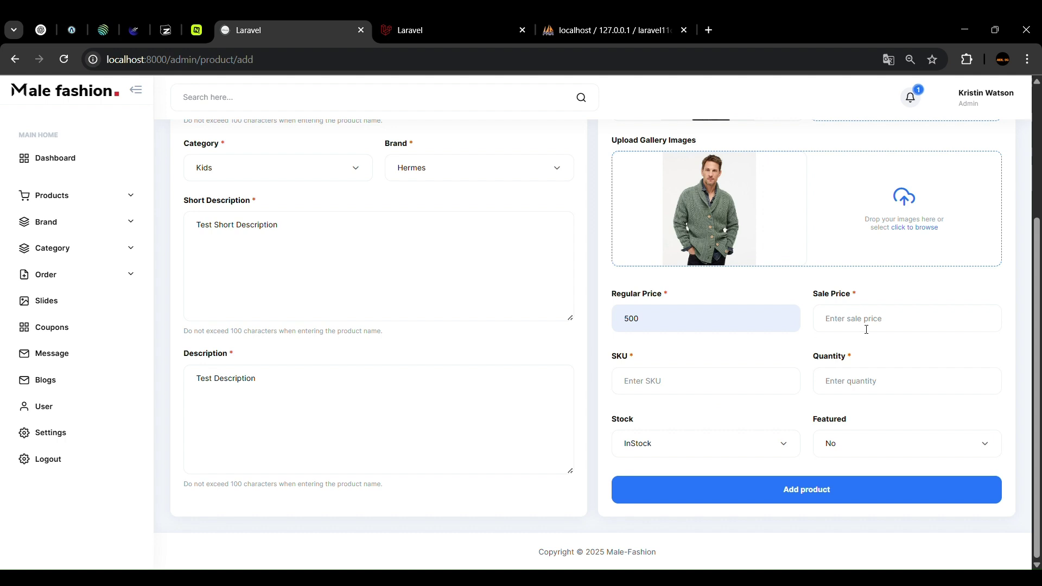
{"action": "type", "text": "1002"}
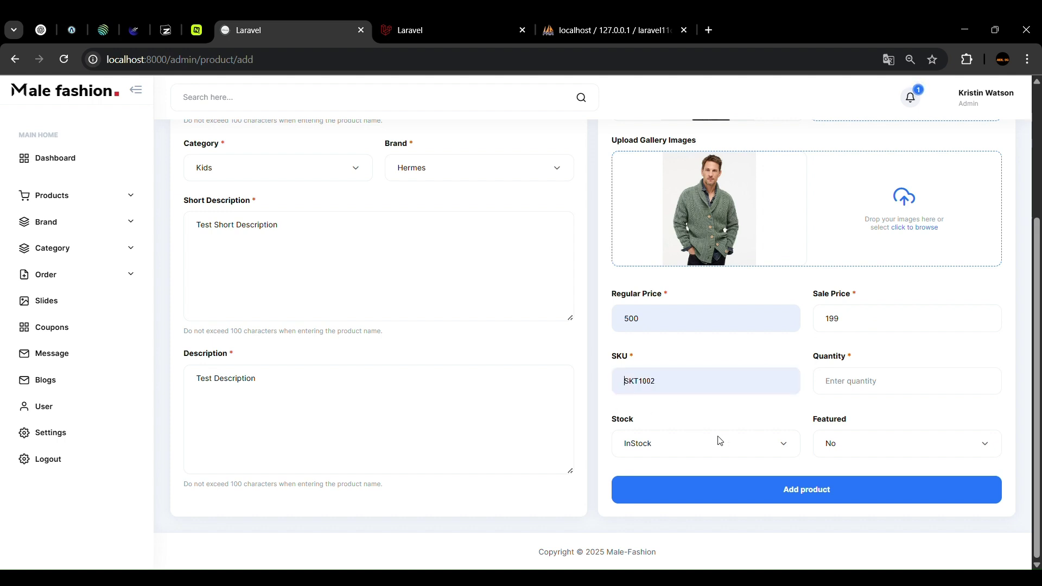
{"action": "left_click", "coordinate": [736, 448]}
{"action": "key", "text": "BackSpace"}
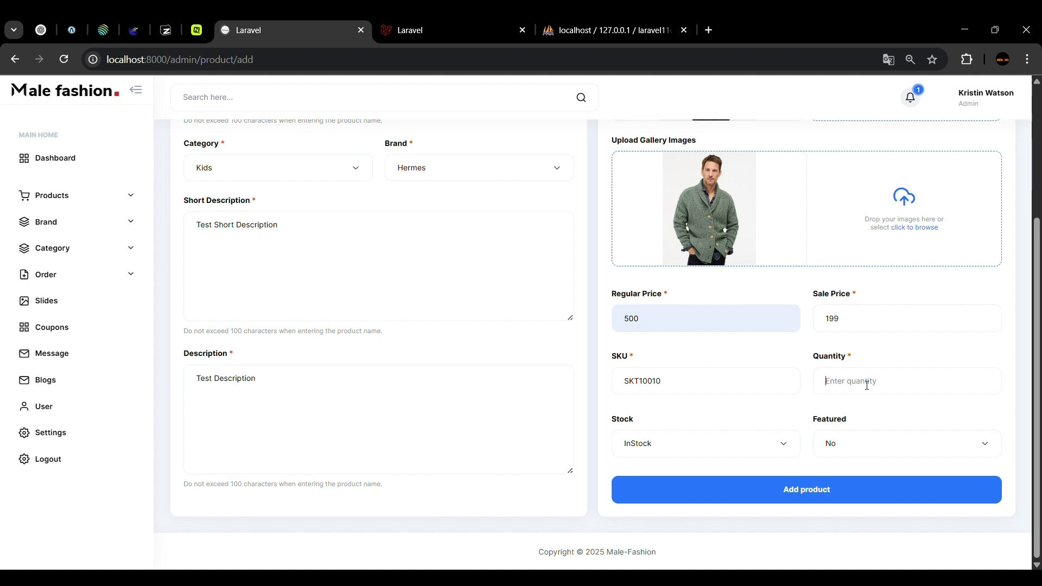
{"action": "type", "text": "20"}
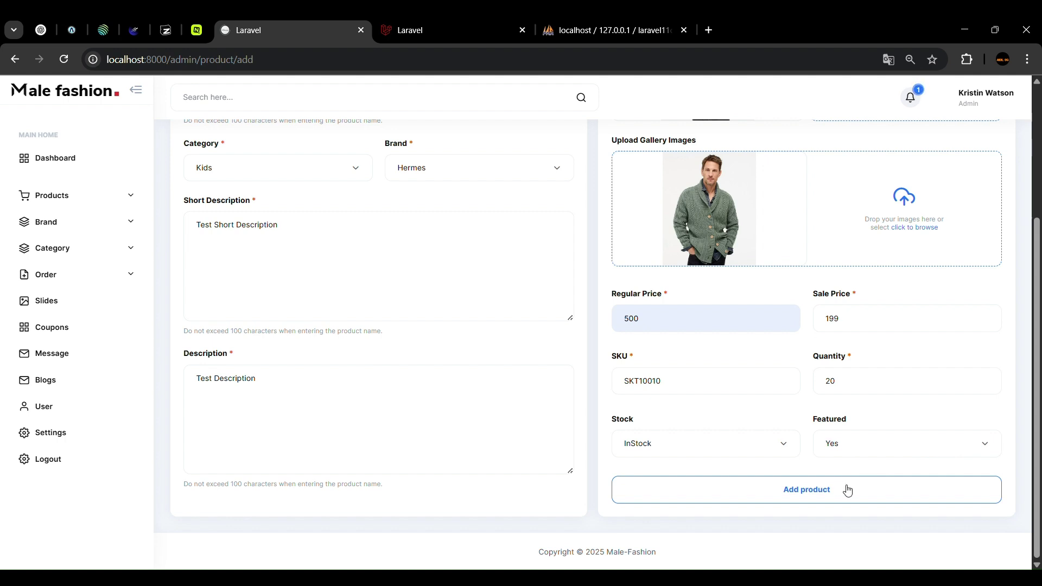
{"action": "left_click", "coordinate": [805, 495]}
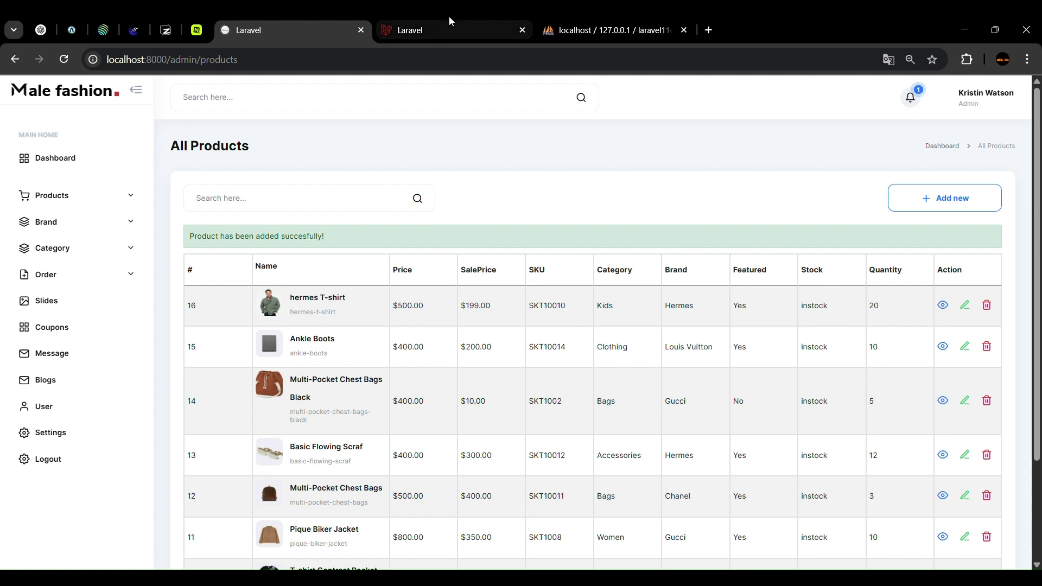
Look for the hermes T-shirt among the new products on the storefront home page and compare it with its row in the admin product list
{"action": "left_click", "coordinate": [418, 25]}
{"action": "scroll", "coordinate": [290, 241], "scroll_direction": "up", "scroll_amount": 3}
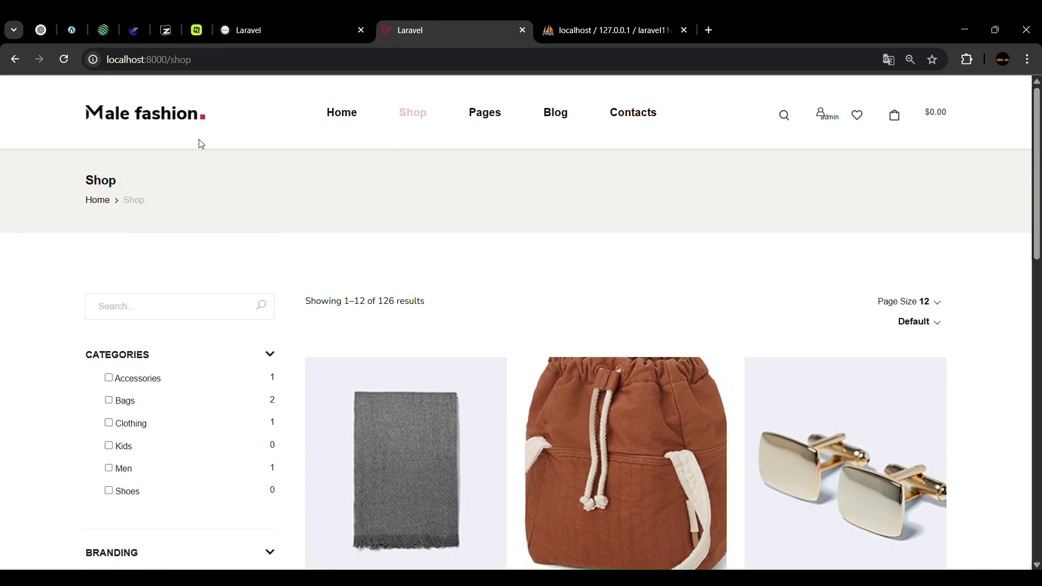
{"action": "left_click", "coordinate": [357, 119]}
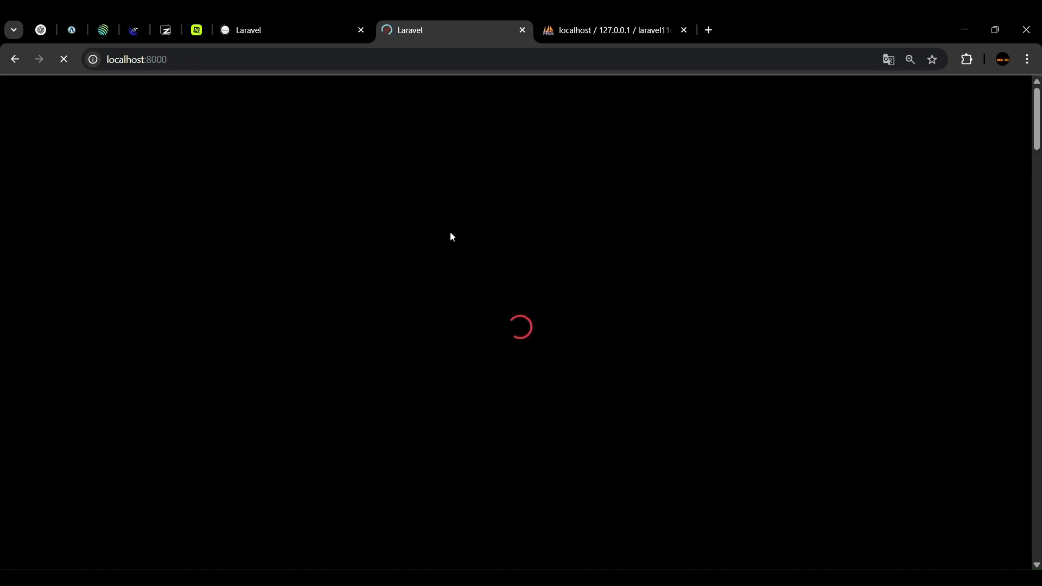
{"action": "scroll", "coordinate": [474, 217], "scroll_direction": "down", "scroll_amount": 15}
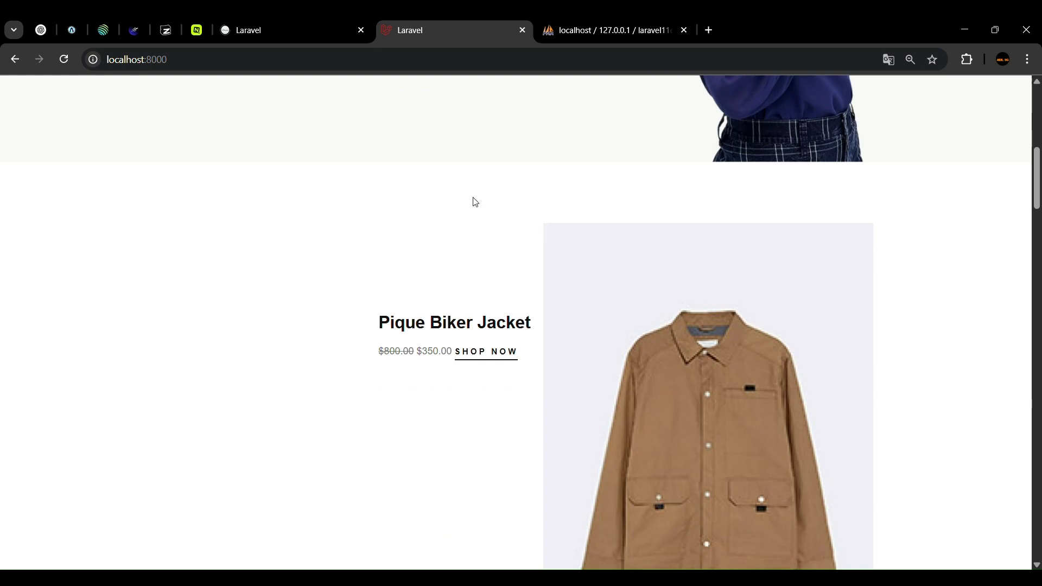
{"action": "scroll", "coordinate": [671, 267], "scroll_direction": "up", "scroll_amount": 4}
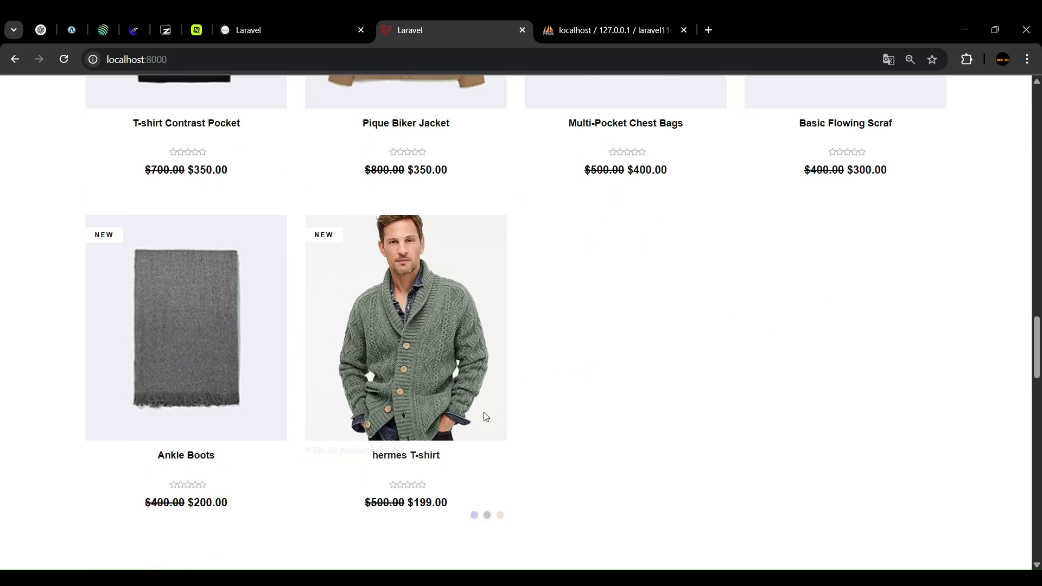
{"action": "left_click", "coordinate": [310, 21]}
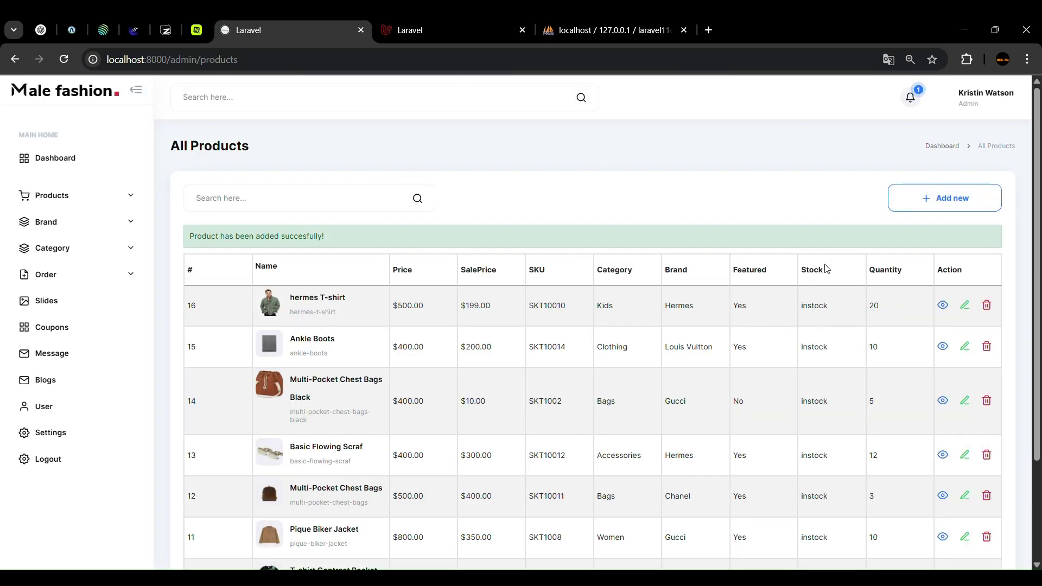
{"action": "left_click", "coordinate": [432, 26]}
{"action": "scroll", "coordinate": [563, 421], "scroll_direction": "up", "scroll_amount": 3}
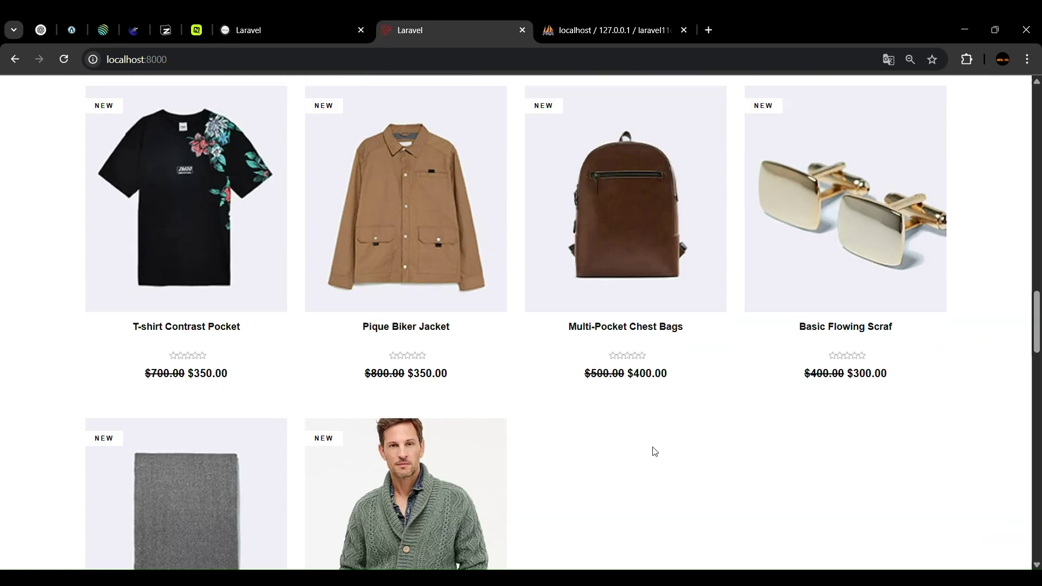
{"action": "scroll", "coordinate": [418, 311], "scroll_direction": "down", "scroll_amount": 3}
{"action": "scroll", "coordinate": [462, 337], "scroll_direction": "up", "scroll_amount": 6}
{"action": "scroll", "coordinate": [563, 199], "scroll_direction": "up", "scroll_amount": 15}
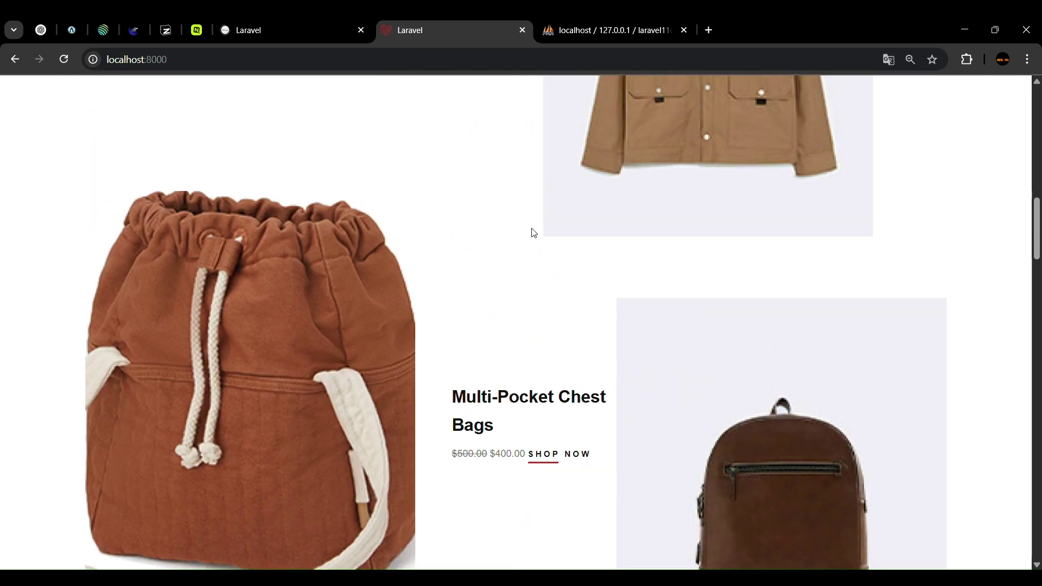
{"action": "scroll", "coordinate": [714, 272], "scroll_direction": "up", "scroll_amount": 5}
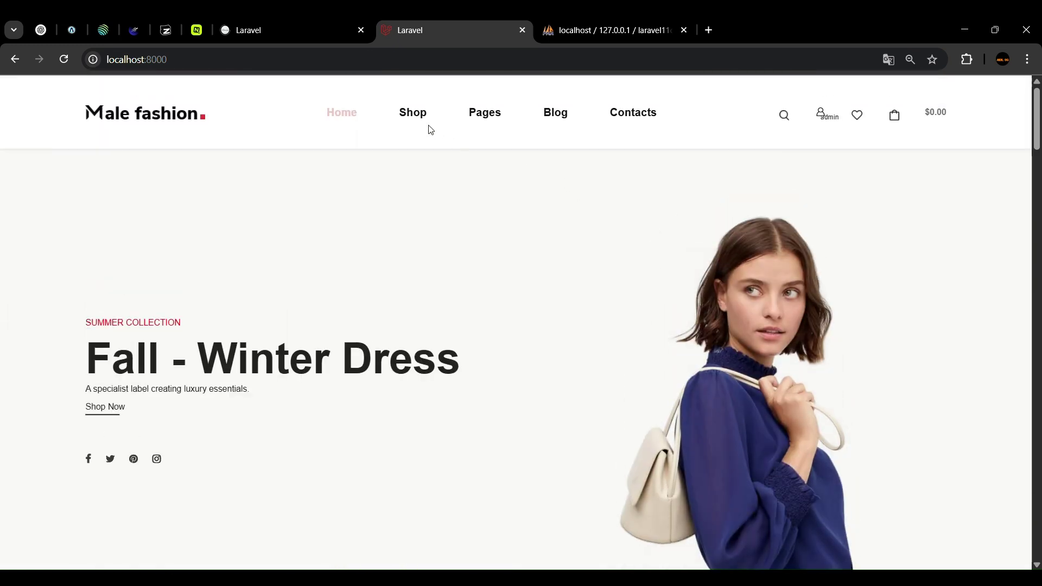
Examine the hermes T-shirt's listing on the shop page along with the category and brand counts
{"action": "left_click", "coordinate": [413, 112]}
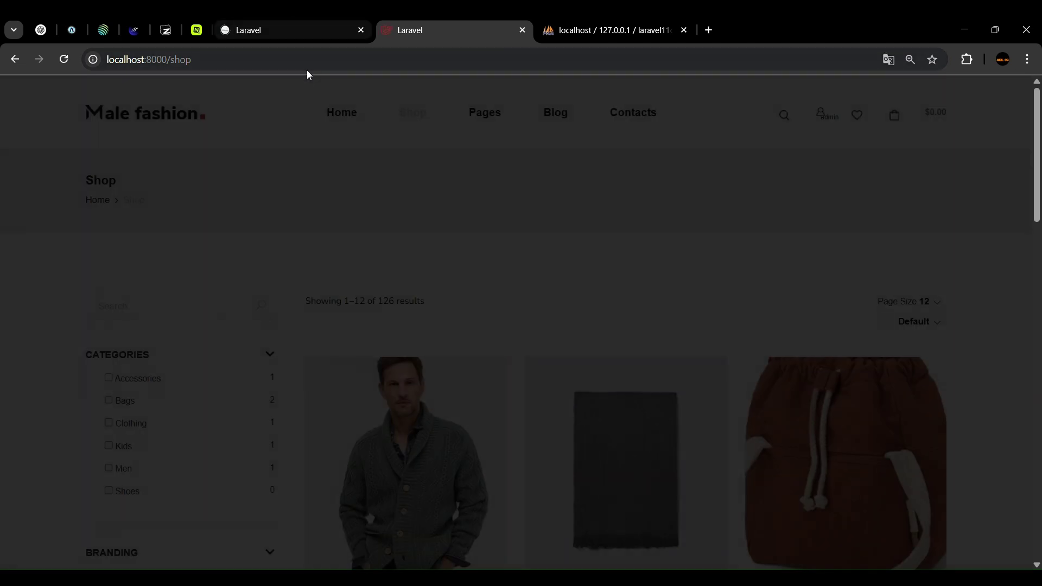
{"action": "scroll", "coordinate": [268, 121], "scroll_direction": "down", "scroll_amount": 2}
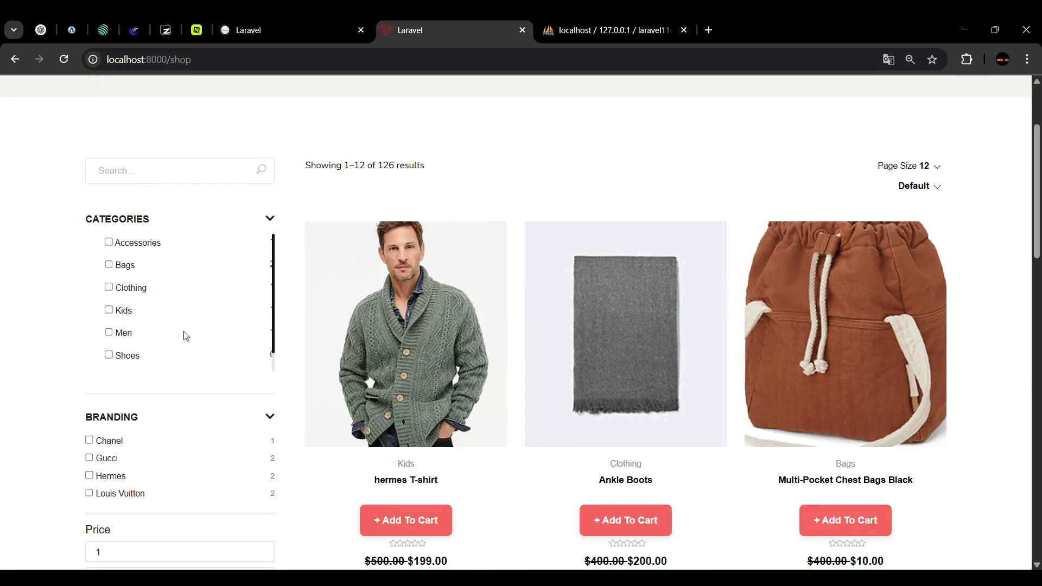
{"action": "mouse_move", "coordinate": [494, 257]}
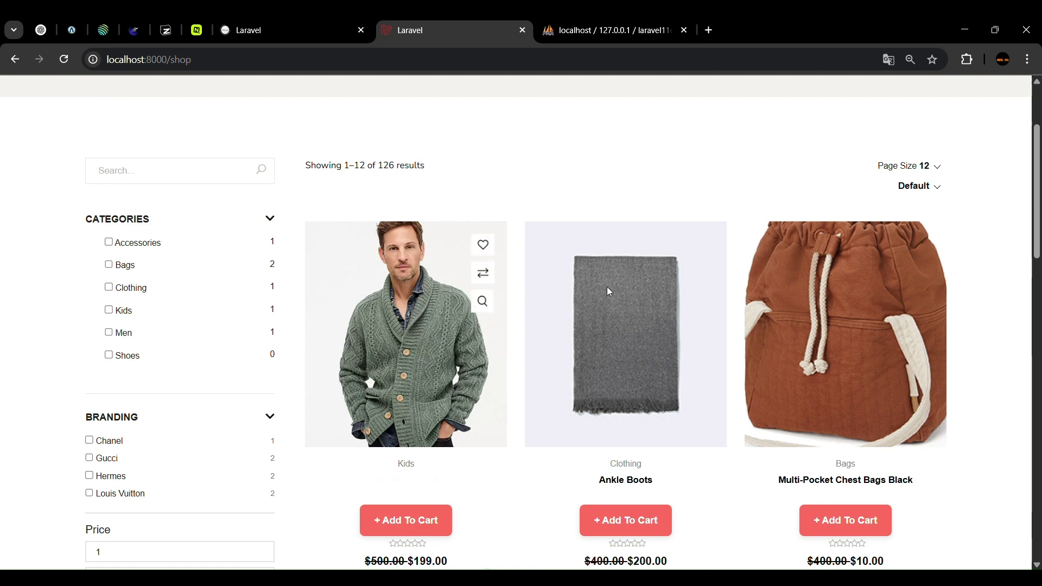
{"action": "scroll", "coordinate": [489, 327], "scroll_direction": "down", "scroll_amount": 3}
{"action": "scroll", "coordinate": [415, 267], "scroll_direction": "up", "scroll_amount": 1}
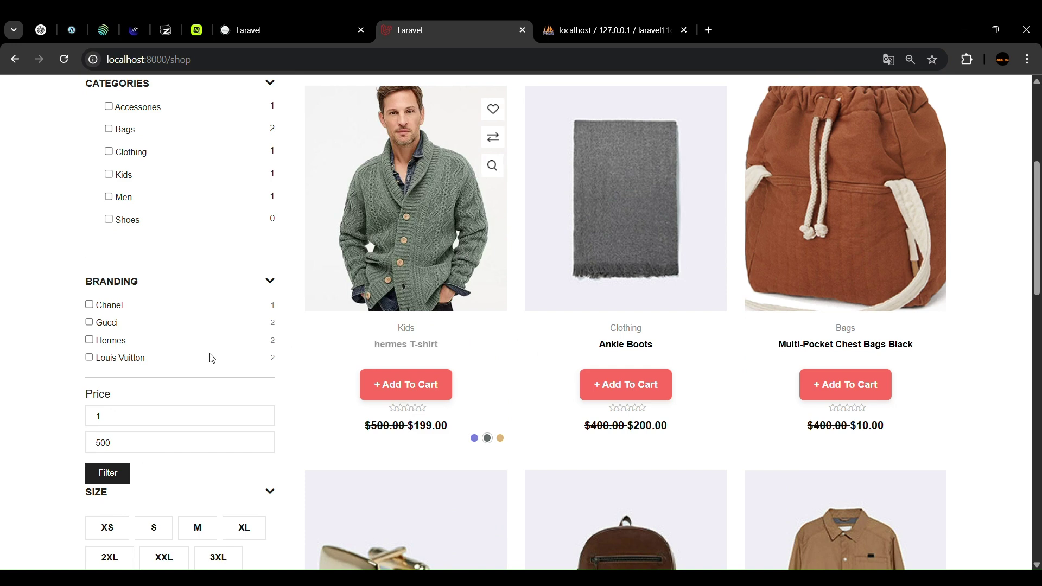
{"action": "scroll", "coordinate": [477, 228], "scroll_direction": "up", "scroll_amount": 2}
Open the hermes T-shirt's details page and review its price, short description, SKU, category and description
{"action": "left_click", "coordinate": [485, 304]}
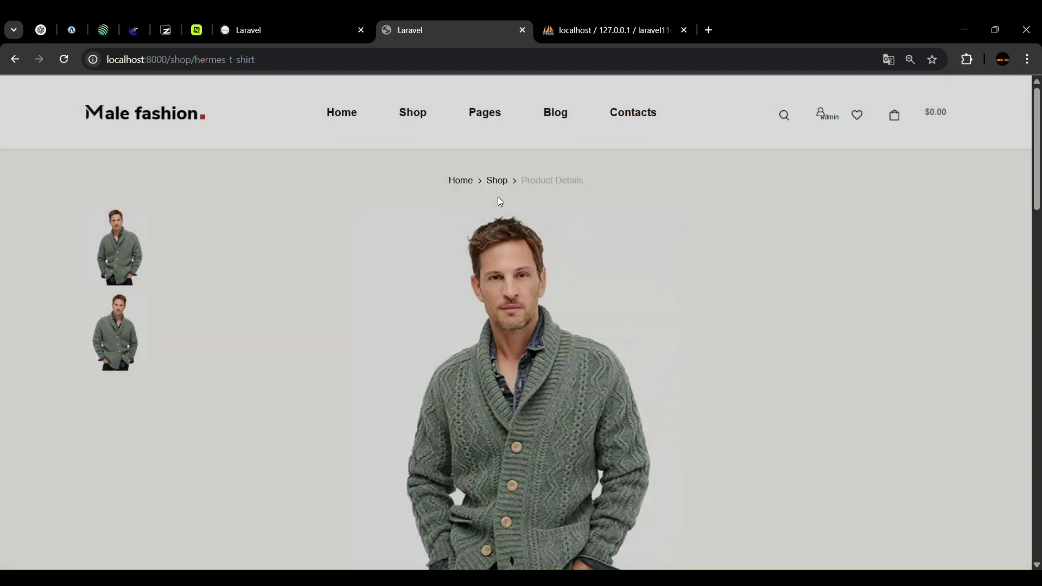
{"action": "scroll", "coordinate": [316, 293], "scroll_direction": "down", "scroll_amount": 9}
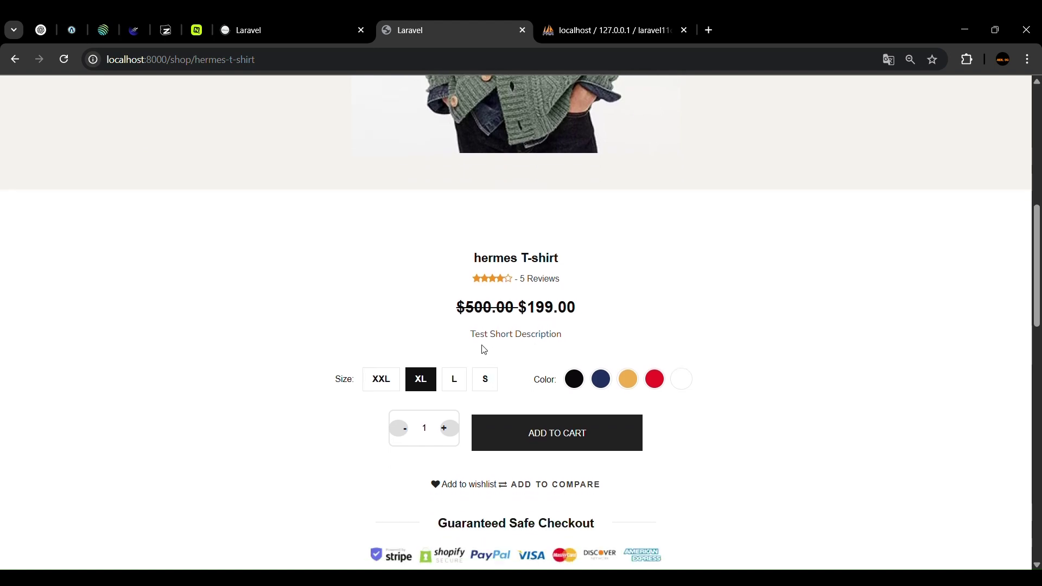
{"action": "scroll", "coordinate": [573, 343], "scroll_direction": "down", "scroll_amount": 4}
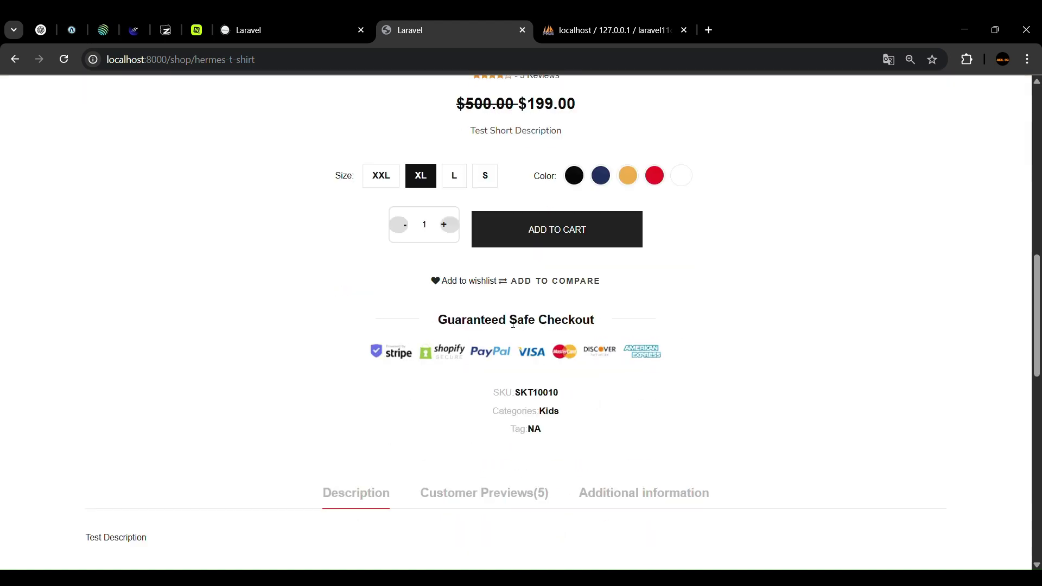
Look through the hermes T-shirt's details page, from its images and description to the related products
{"action": "scroll", "coordinate": [492, 421], "scroll_direction": "down", "scroll_amount": 3}
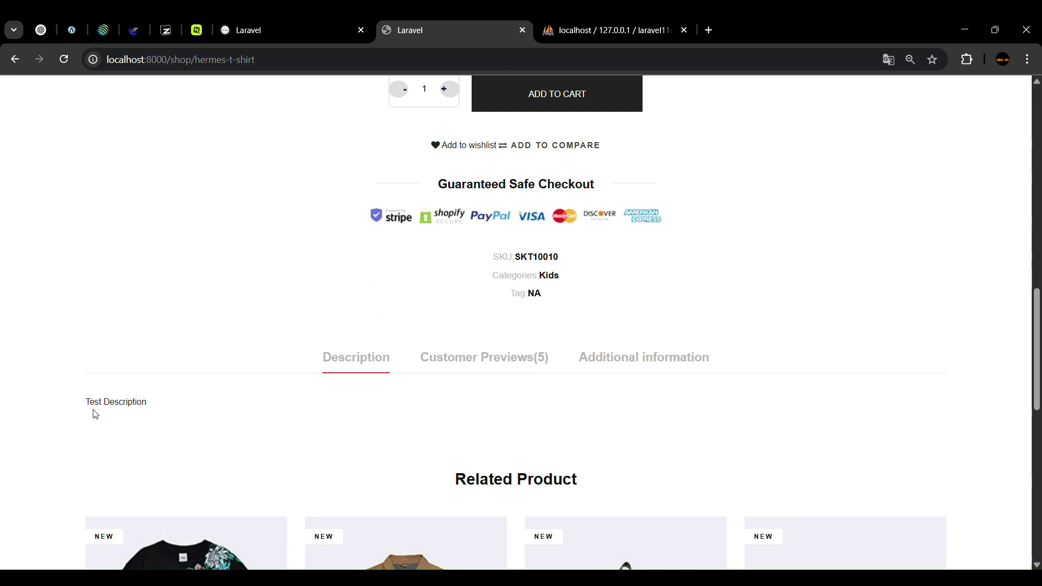
{"action": "scroll", "coordinate": [261, 363], "scroll_direction": "down", "scroll_amount": 5}
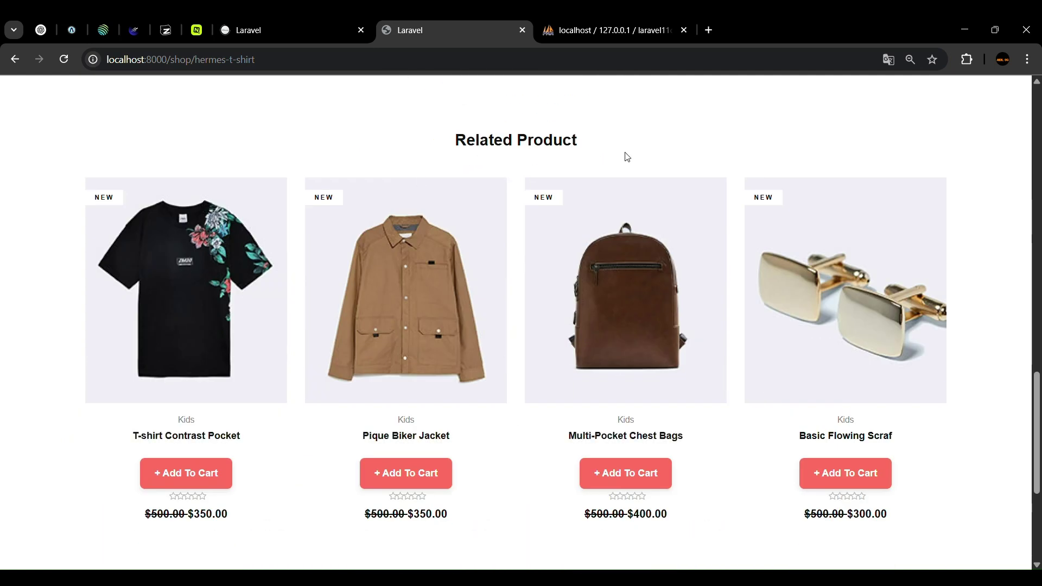
{"action": "scroll", "coordinate": [423, 221], "scroll_direction": "down", "scroll_amount": 3}
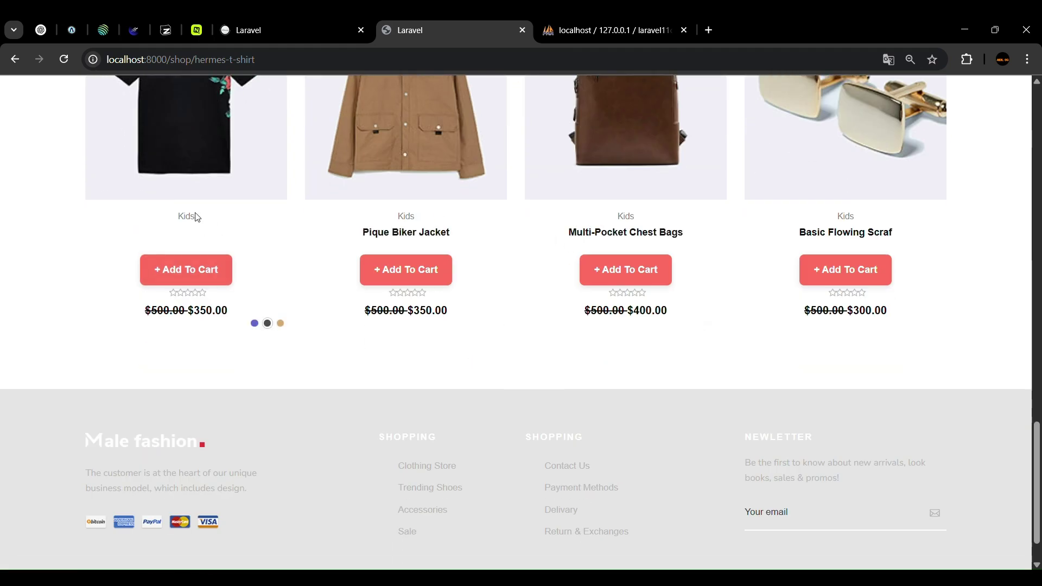
{"action": "scroll", "coordinate": [391, 242], "scroll_direction": "up", "scroll_amount": 15}
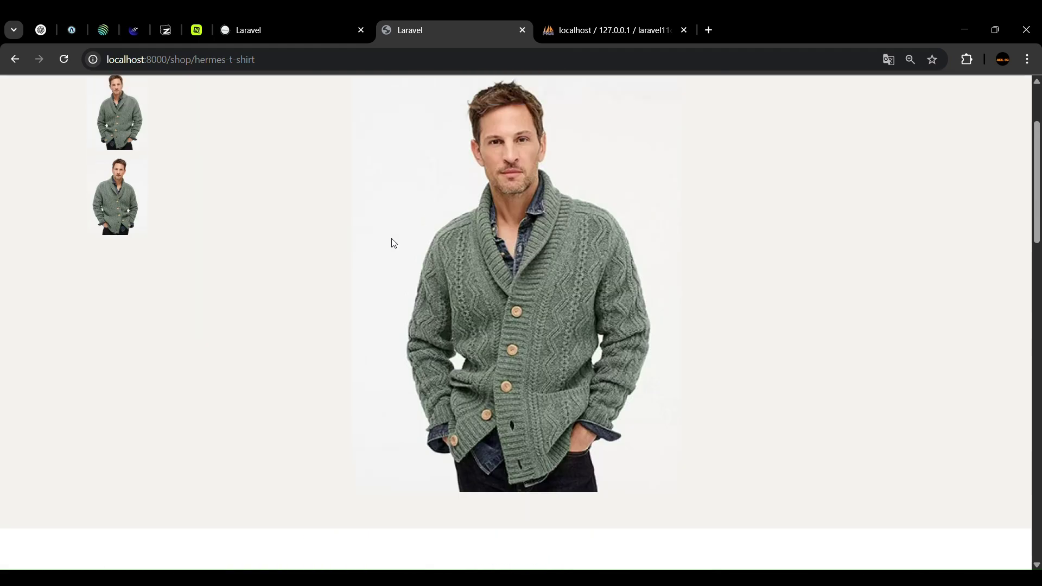
{"action": "scroll", "coordinate": [392, 241], "scroll_direction": "up", "scroll_amount": 3}
{"action": "scroll", "coordinate": [546, 214], "scroll_direction": "down", "scroll_amount": 12}
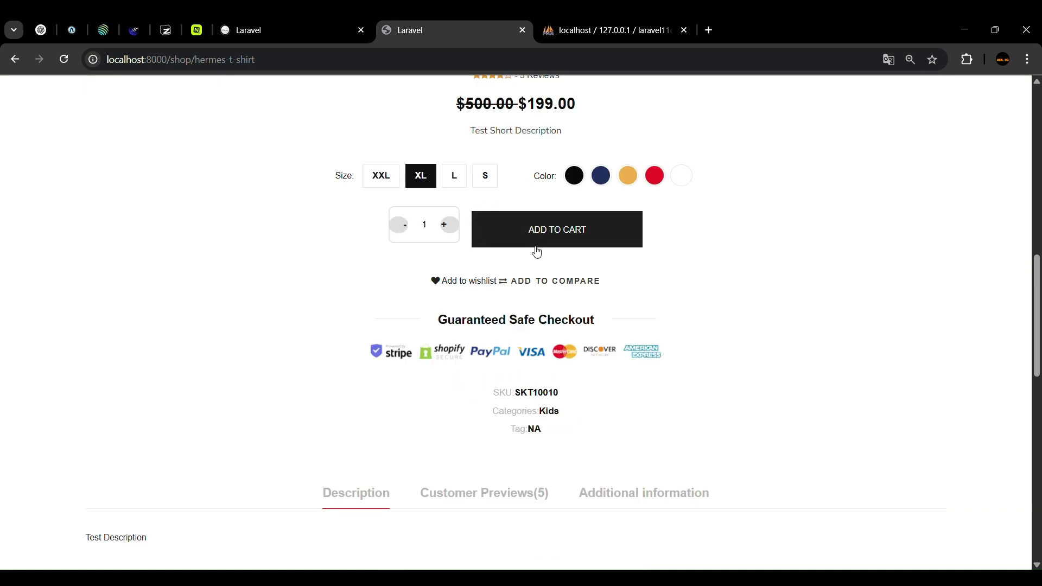
{"action": "scroll", "coordinate": [622, 214], "scroll_direction": "up", "scroll_amount": 2}
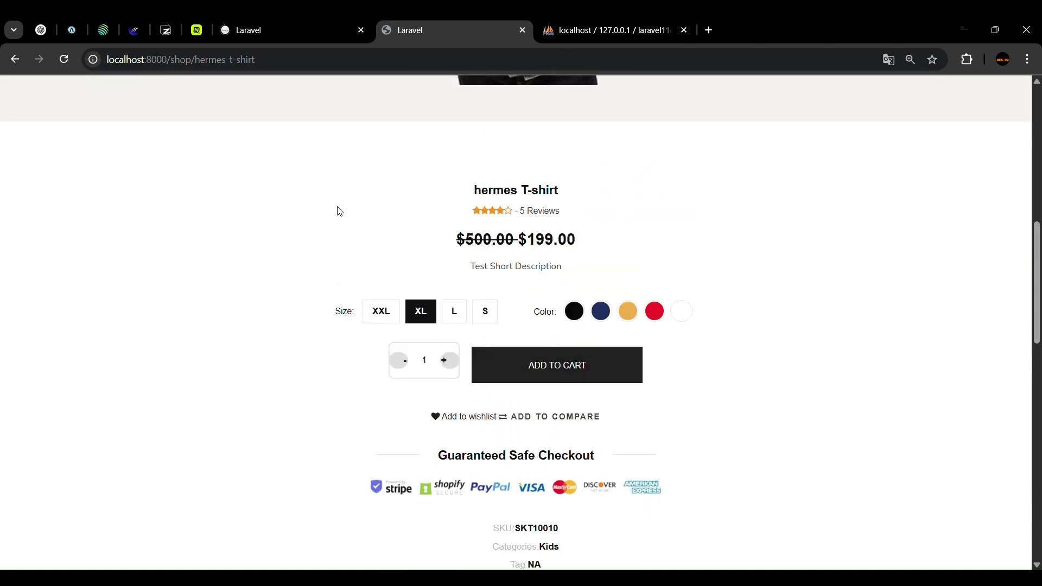
{"action": "scroll", "coordinate": [258, 193], "scroll_direction": "down", "scroll_amount": 10}
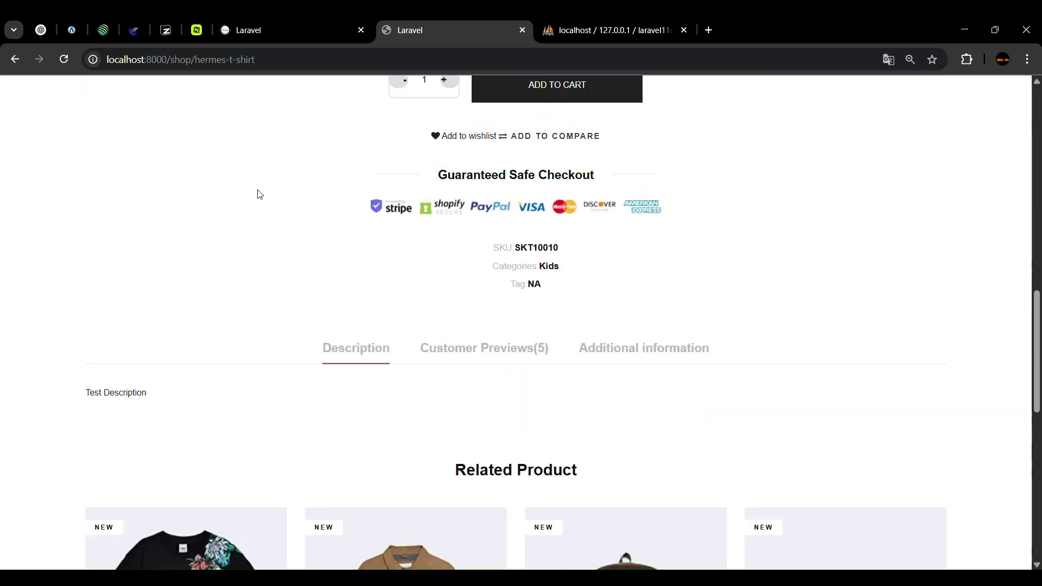
{"action": "scroll", "coordinate": [434, 237], "scroll_direction": "down", "scroll_amount": 4}
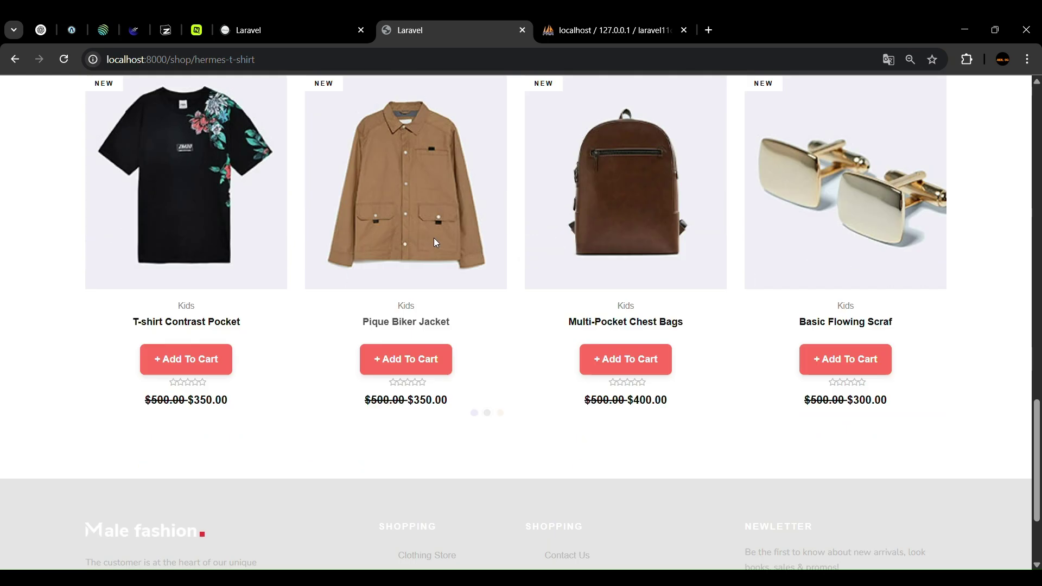
{"action": "scroll", "coordinate": [480, 250], "scroll_direction": "up", "scroll_amount": 2}
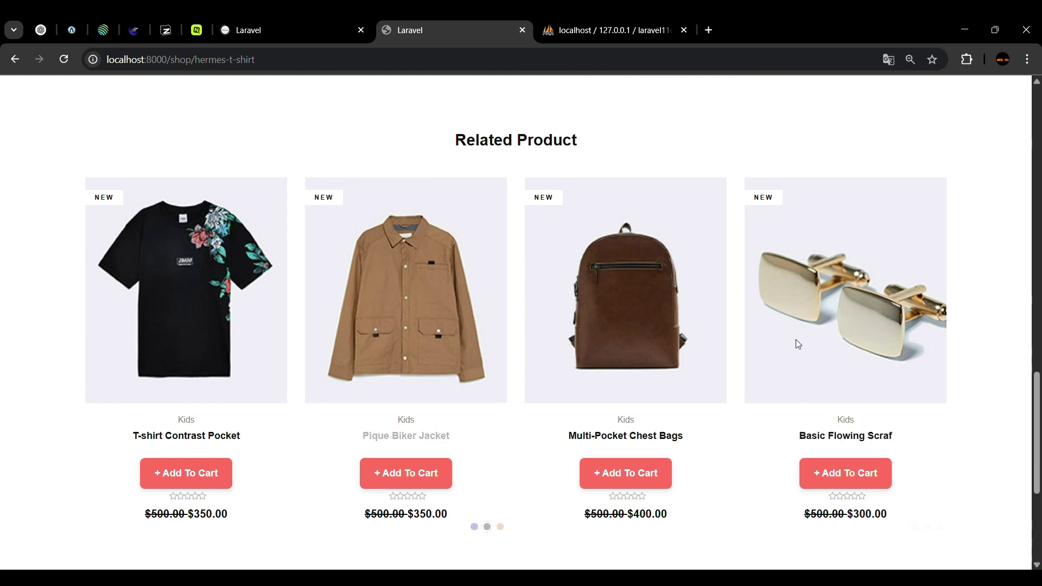
{"action": "scroll", "coordinate": [533, 259], "scroll_direction": "up", "scroll_amount": 6}
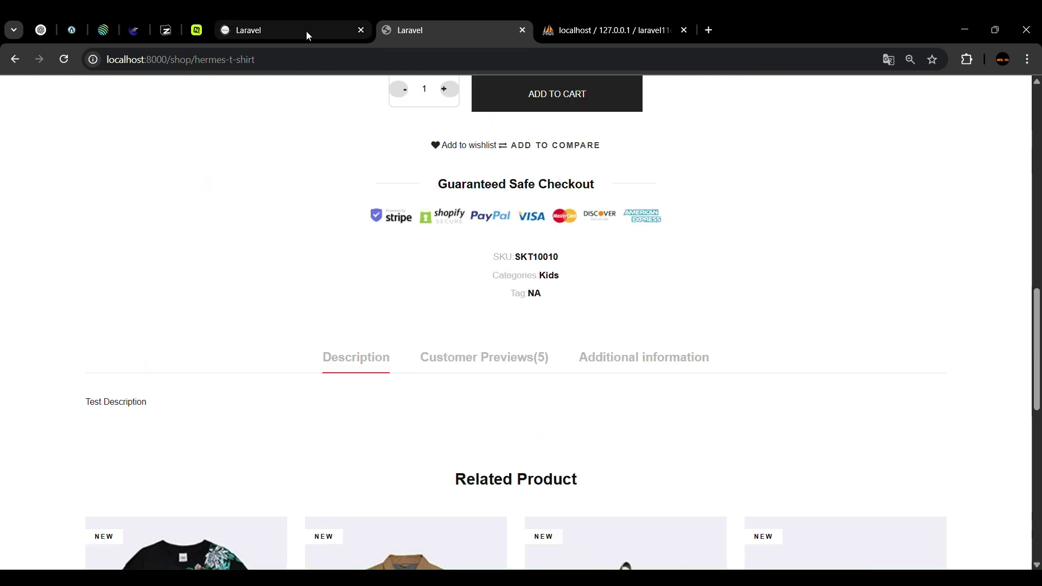
Start a new brand in the admin panel with the name "Charles & Keith" and the slug "Charles & Keith 1"
{"action": "left_click", "coordinate": [307, 31]}
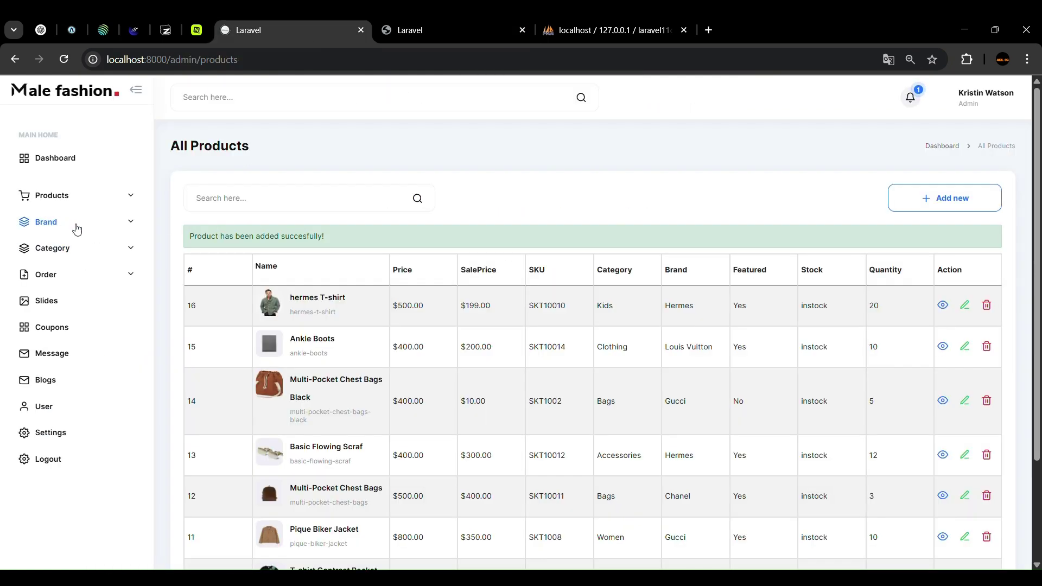
{"action": "left_click", "coordinate": [53, 228]}
{"action": "left_click", "coordinate": [48, 266]}
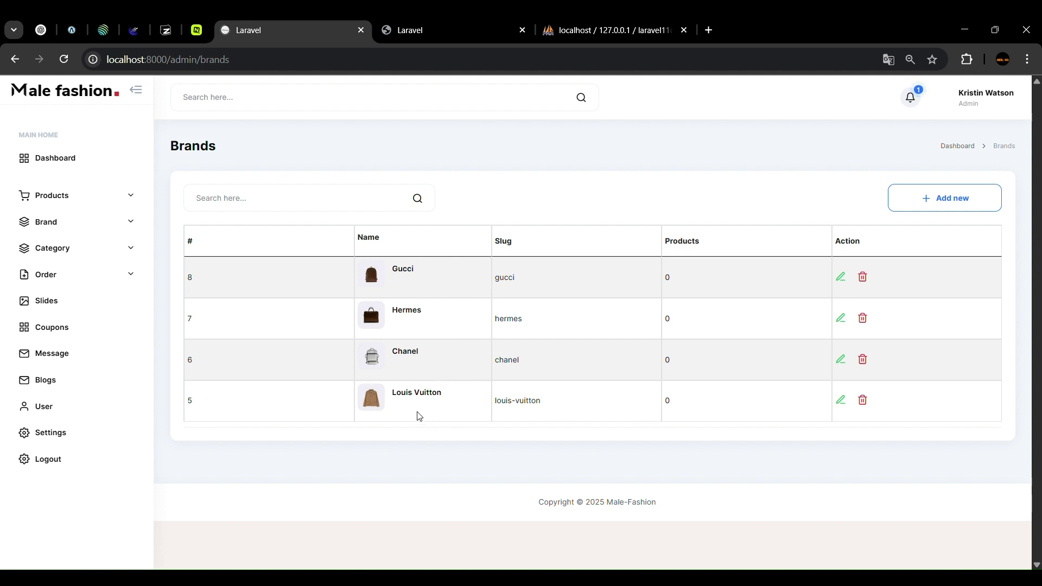
{"action": "left_click", "coordinate": [927, 197]}
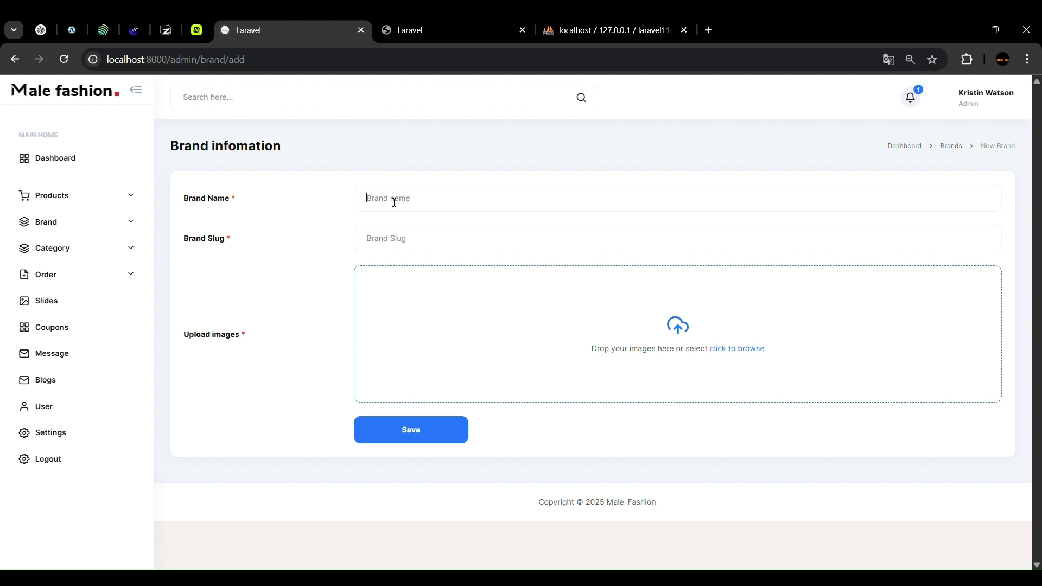
{"action": "type", "text": "c"}
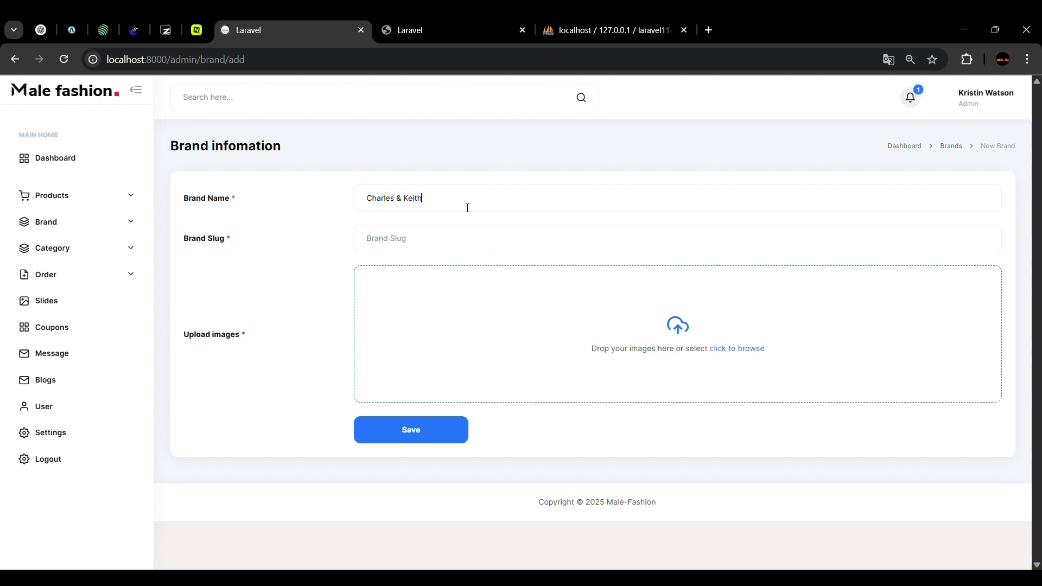
{"action": "key", "text": "ctrl+a"}
{"action": "key", "text": "ctrl+c"}
{"action": "left_click", "coordinate": [433, 237]}
{"action": "key", "text": "ctrl+v"}
{"action": "type", "text": "1"}
Upload an image for the Charles & Keith brand and save it
{"action": "left_click", "coordinate": [666, 334]}
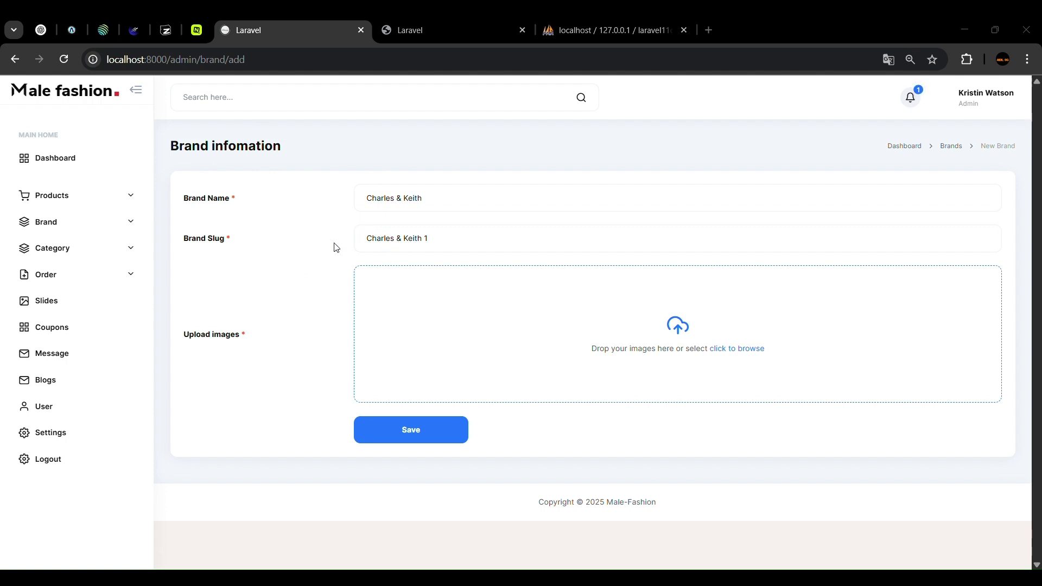
{"action": "left_click", "coordinate": [761, 383]}
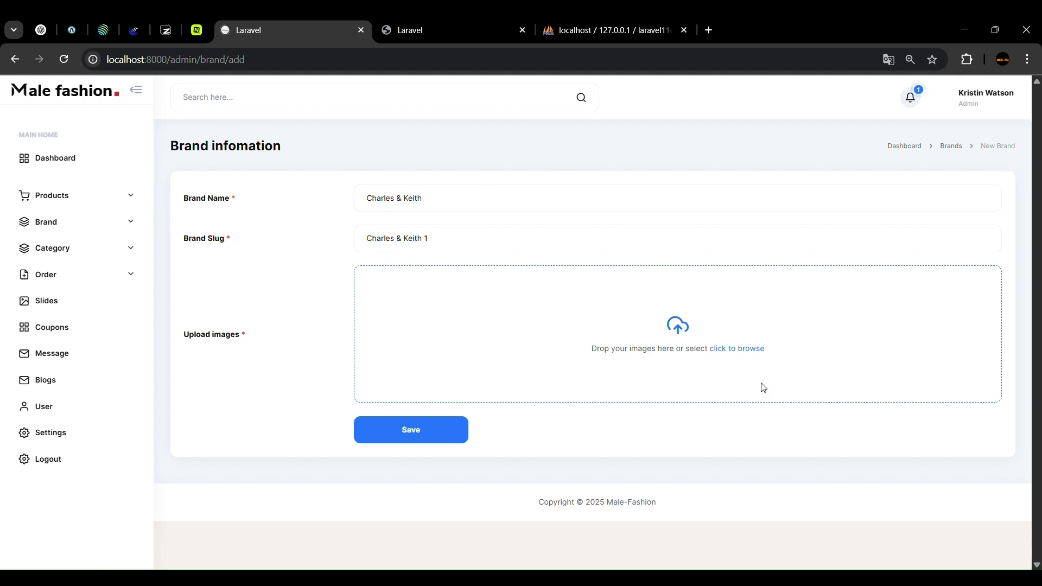
{"action": "left_click", "coordinate": [429, 432]}
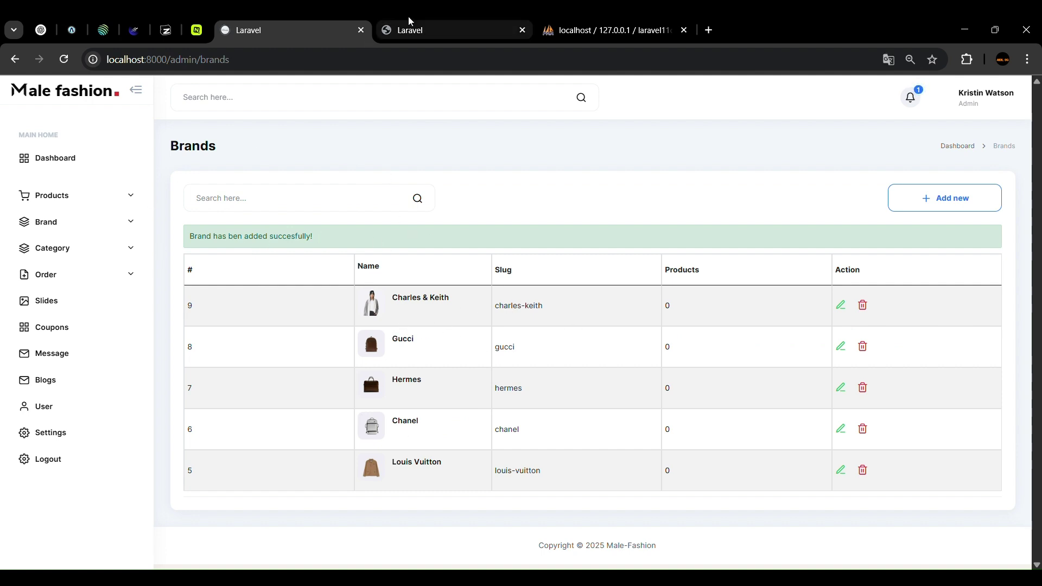
Open the storefront shop page and check the brand filter for Charles & Keith
{"action": "left_click", "coordinate": [428, 30]}
{"action": "scroll", "coordinate": [318, 150], "scroll_direction": "up", "scroll_amount": 14}
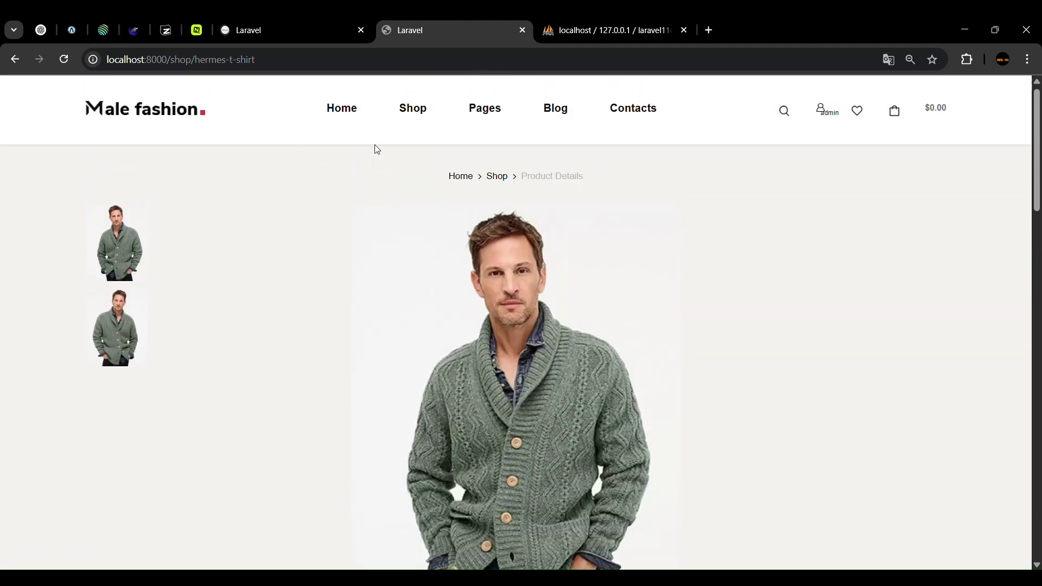
{"action": "left_click", "coordinate": [415, 121]}
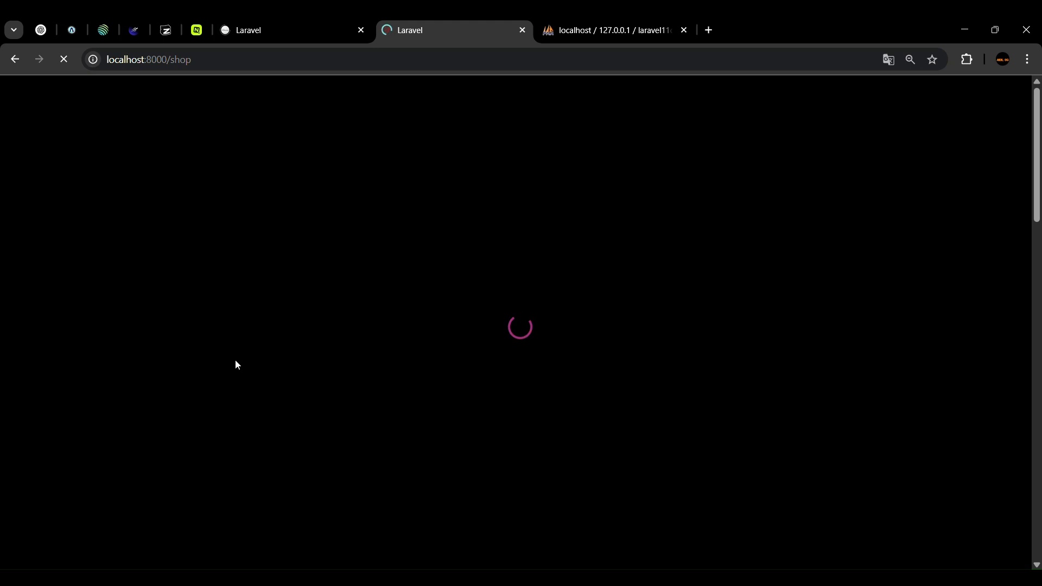
{"action": "scroll", "coordinate": [195, 320], "scroll_direction": "down", "scroll_amount": 4}
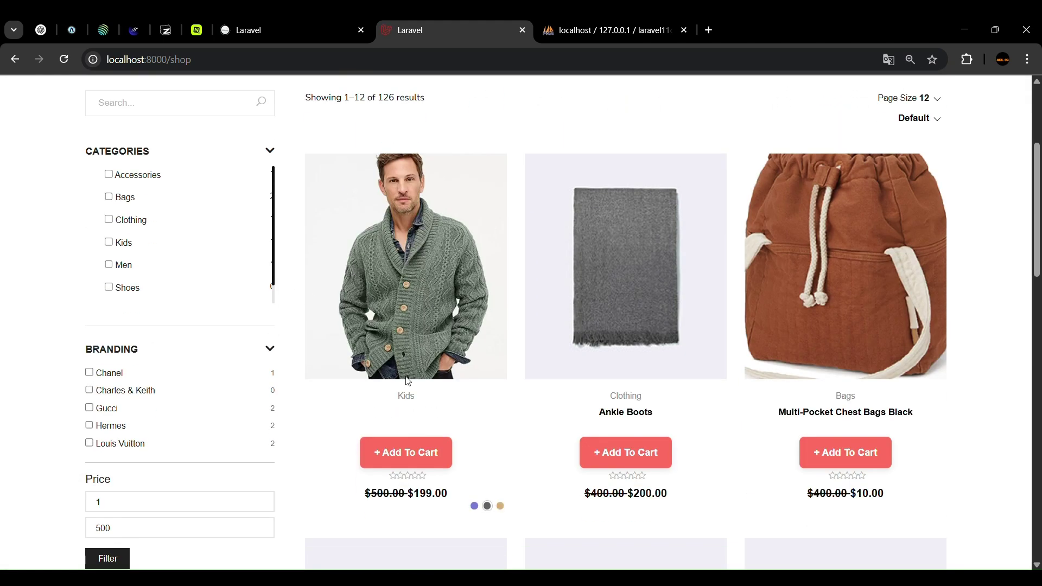
{"action": "scroll", "coordinate": [205, 307], "scroll_direction": "down", "scroll_amount": 1}
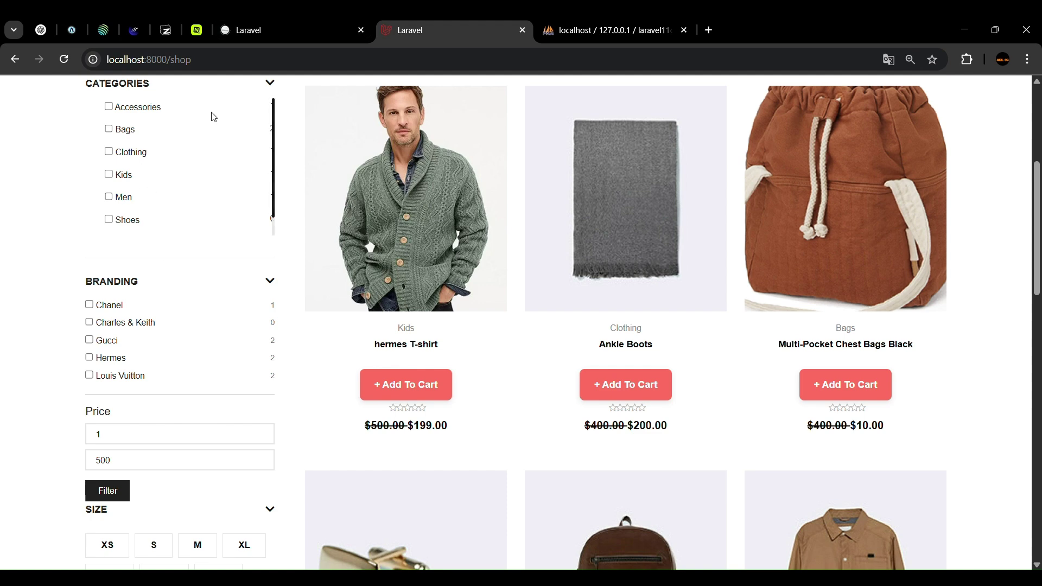
{"action": "scroll", "coordinate": [252, 149], "scroll_direction": "down", "scroll_amount": 1}
{"action": "scroll", "coordinate": [254, 147], "scroll_direction": "up", "scroll_amount": 1}
Start a new category in the admin panel with the name "Boys" and the slug "Boys1"
{"action": "left_click", "coordinate": [302, 30]}
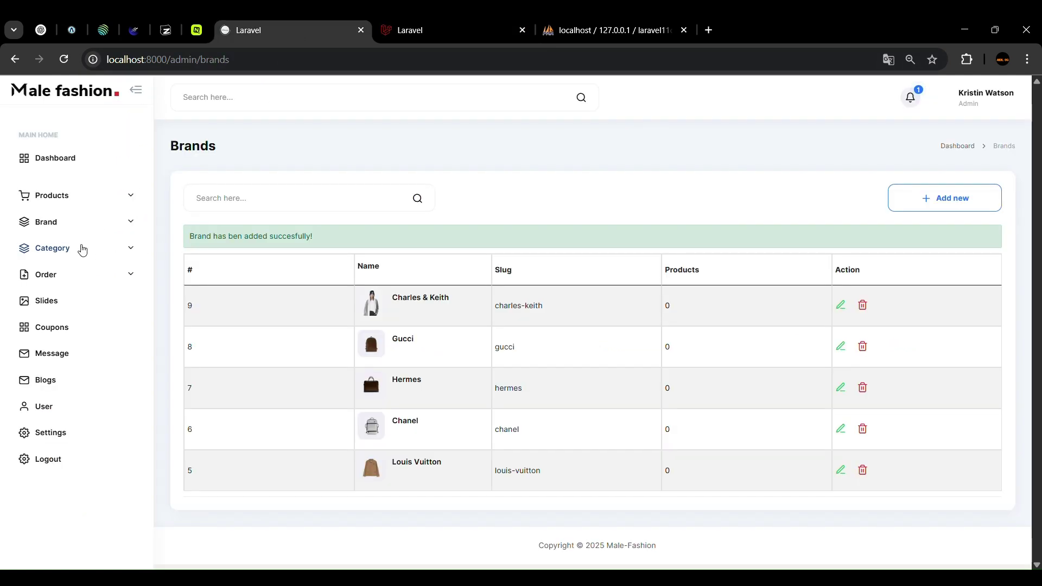
{"action": "left_click", "coordinate": [70, 252]}
{"action": "left_click", "coordinate": [64, 292]}
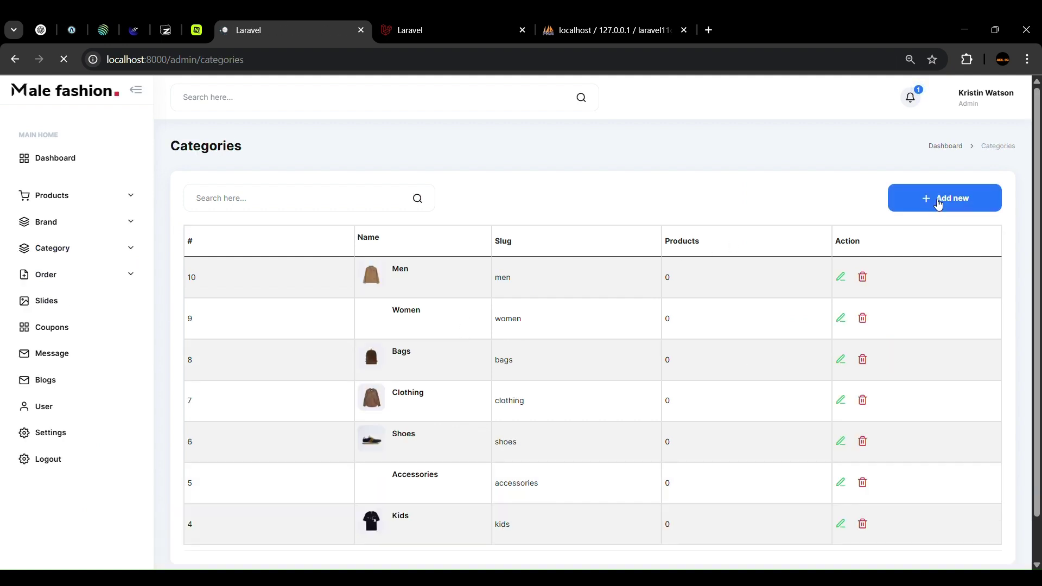
{"action": "scroll", "coordinate": [516, 349], "scroll_direction": "down", "scroll_amount": 2}
{"action": "left_click", "coordinate": [933, 160]}
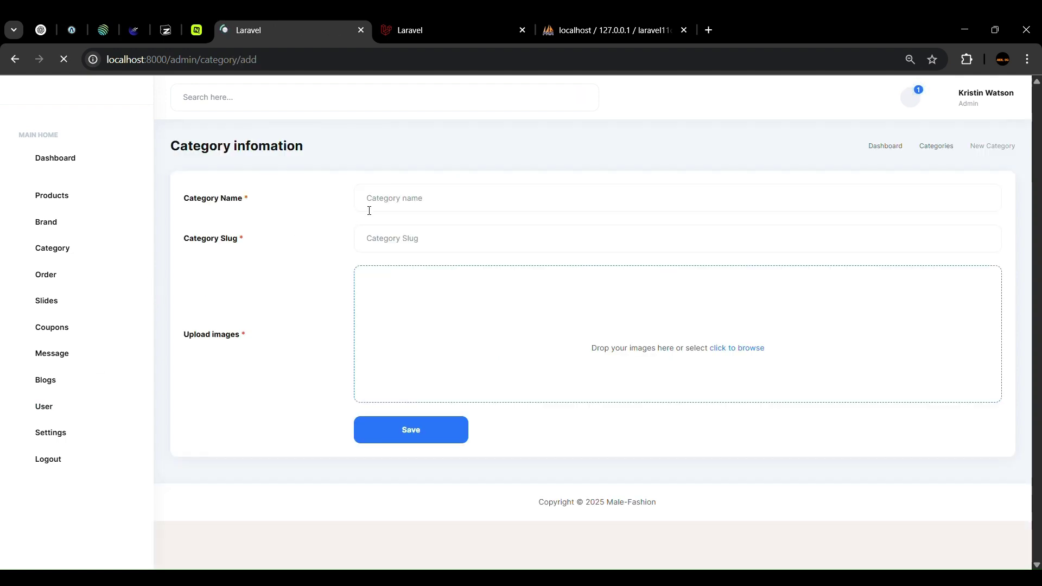
{"action": "left_click", "coordinate": [400, 197]}
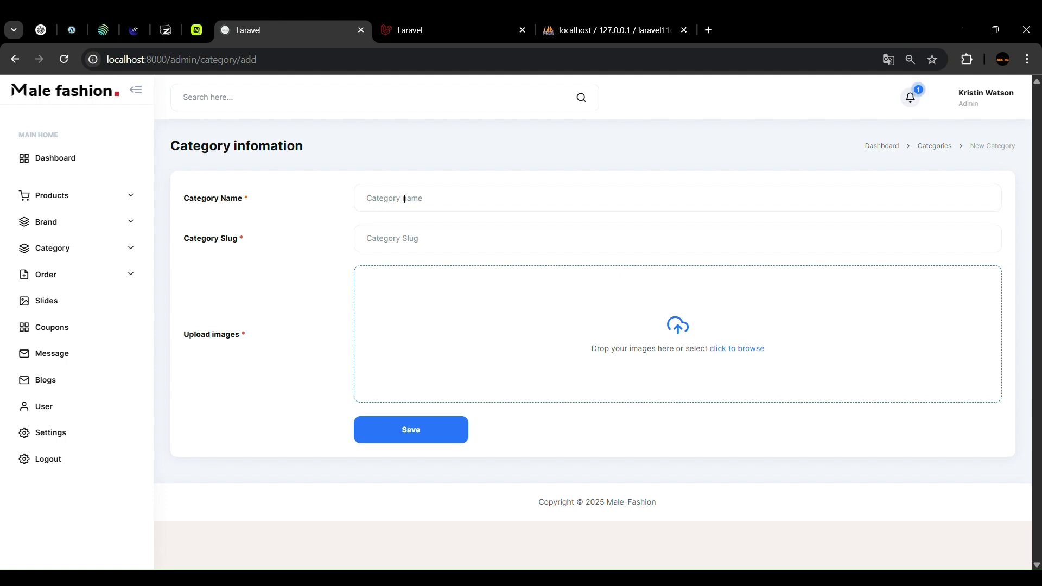
{"action": "type", "text": "M"}
{"action": "key", "text": "BackSpace"}
{"action": "type", "text": "Boys"}
{"action": "left_click", "coordinate": [485, 246]}
{"action": "type", "text": "B"}
Upload an image for the Boys category and save it
{"action": "left_click", "coordinate": [655, 318]}
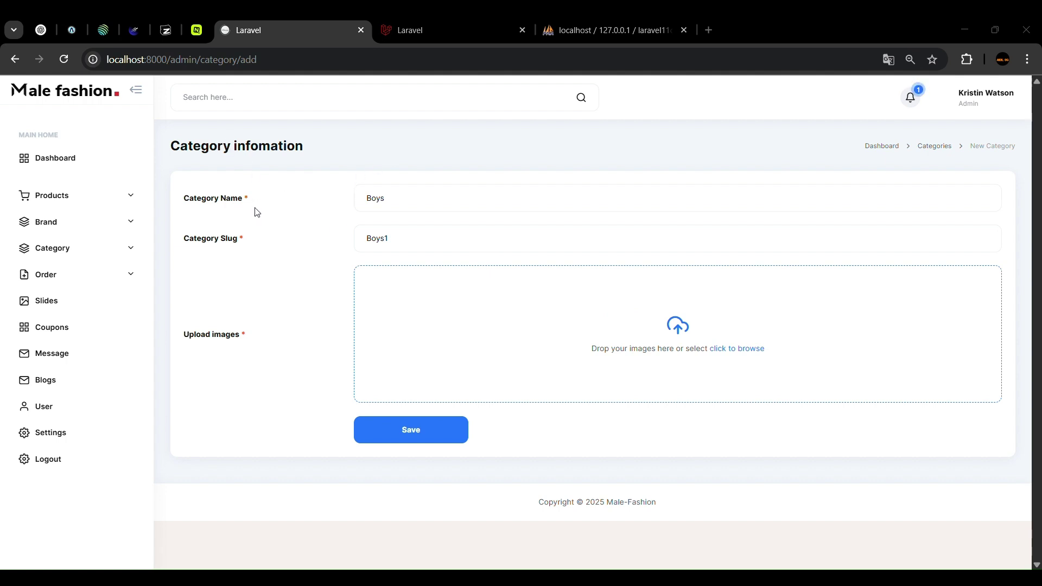
{"action": "double_click", "coordinate": [405, 318]}
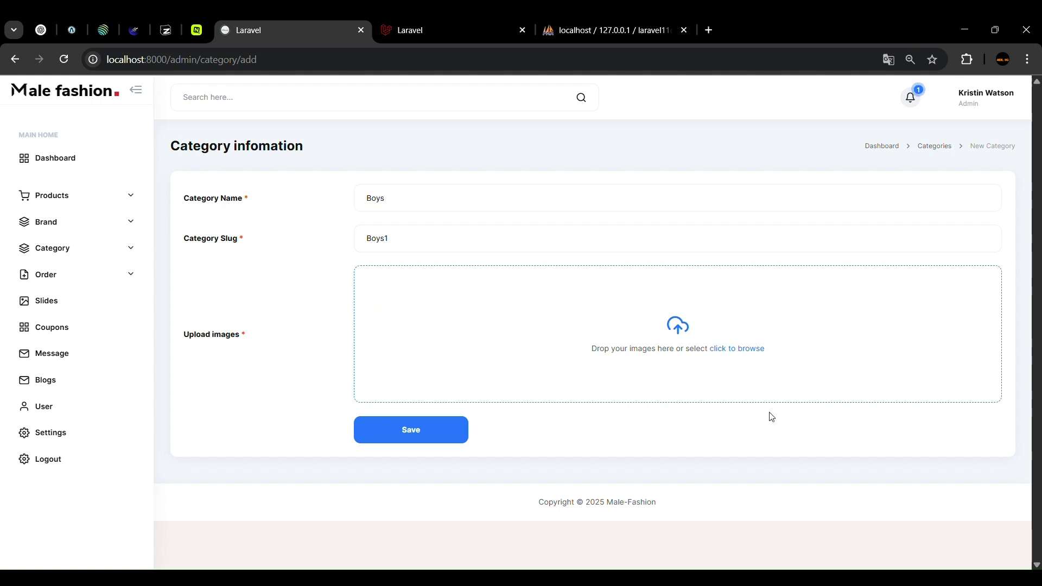
{"action": "left_click", "coordinate": [450, 432]}
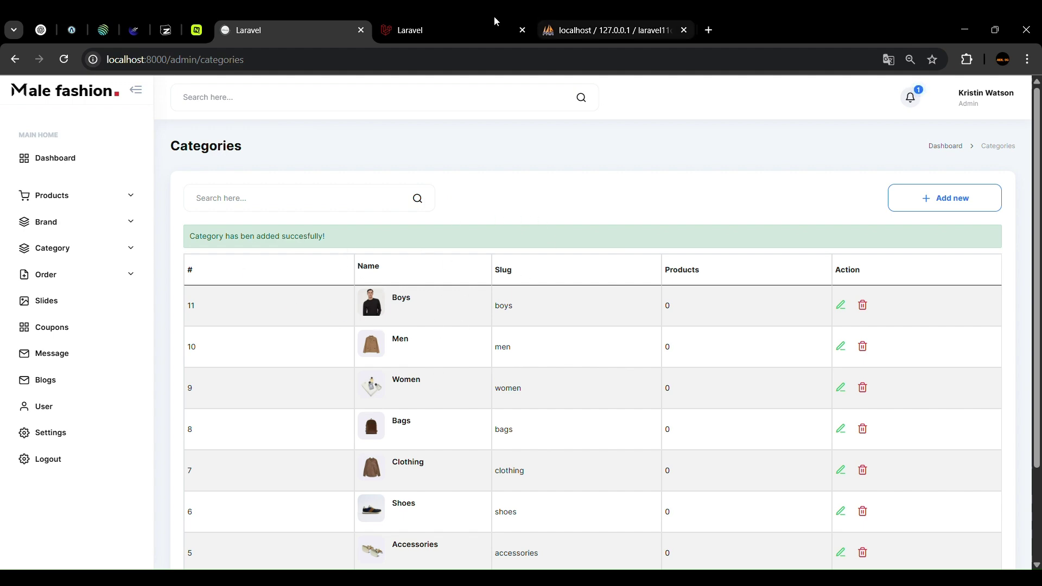
Reload the storefront shop page and check the category filter for Boys
{"action": "left_click", "coordinate": [386, 28]}
{"action": "scroll", "coordinate": [254, 130], "scroll_direction": "up", "scroll_amount": 5}
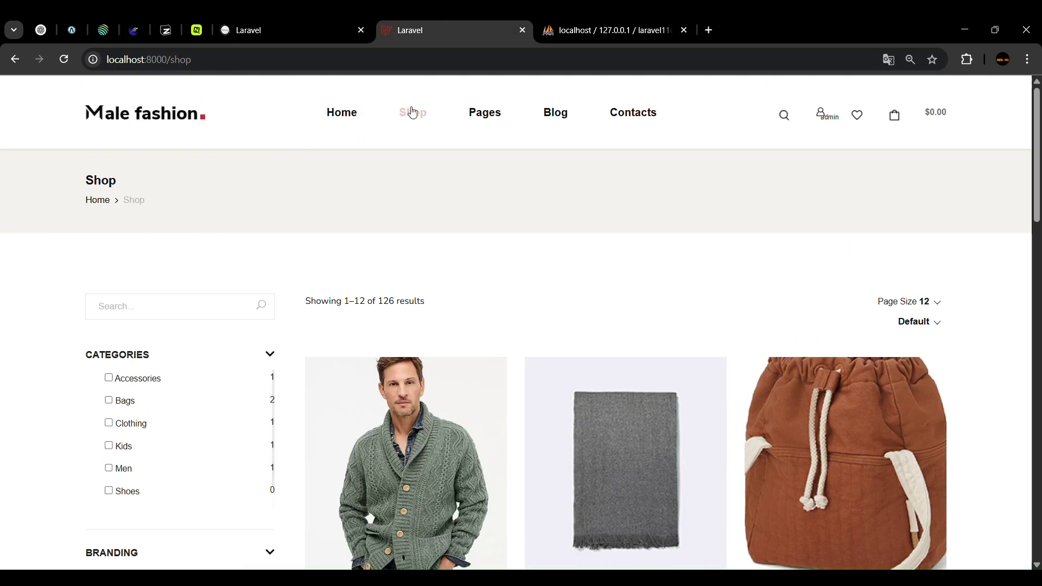
{"action": "key", "text": "F5"}
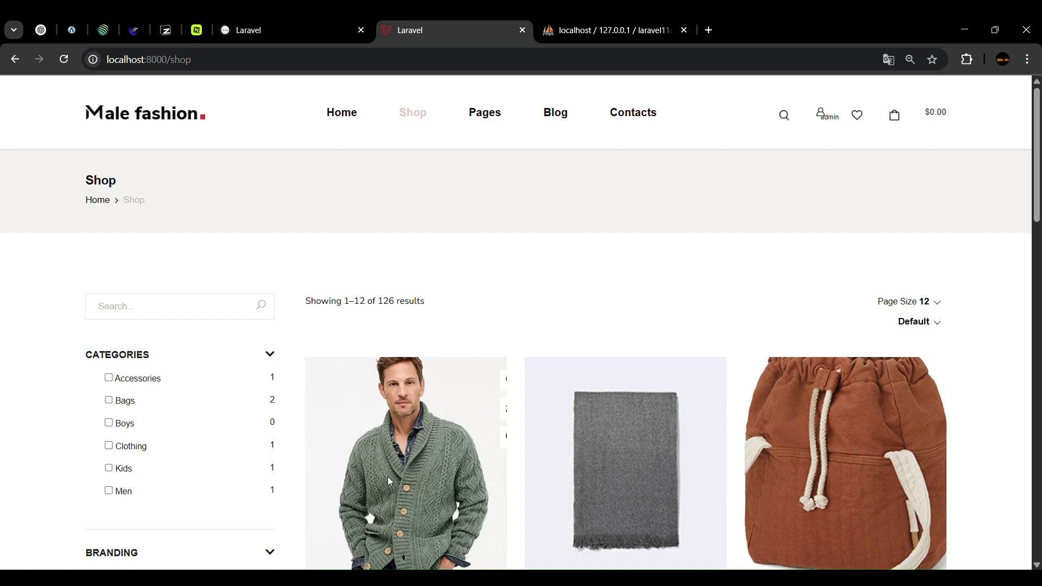
{"action": "scroll", "coordinate": [576, 299], "scroll_direction": "down", "scroll_amount": 1}
{"action": "scroll", "coordinate": [575, 298], "scroll_direction": "down", "scroll_amount": 1}
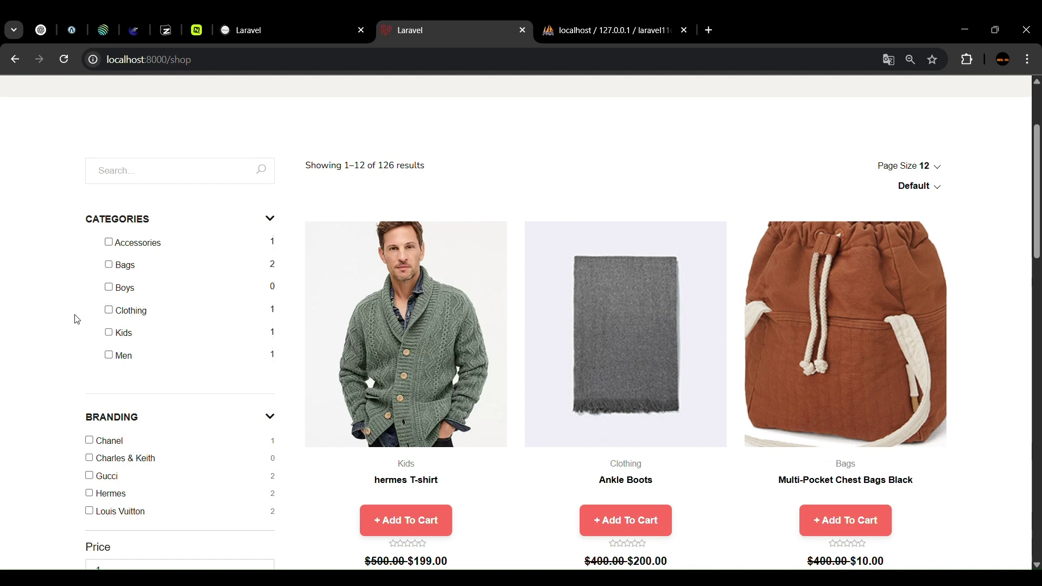
{"action": "scroll", "coordinate": [135, 270], "scroll_direction": "down", "scroll_amount": 1}
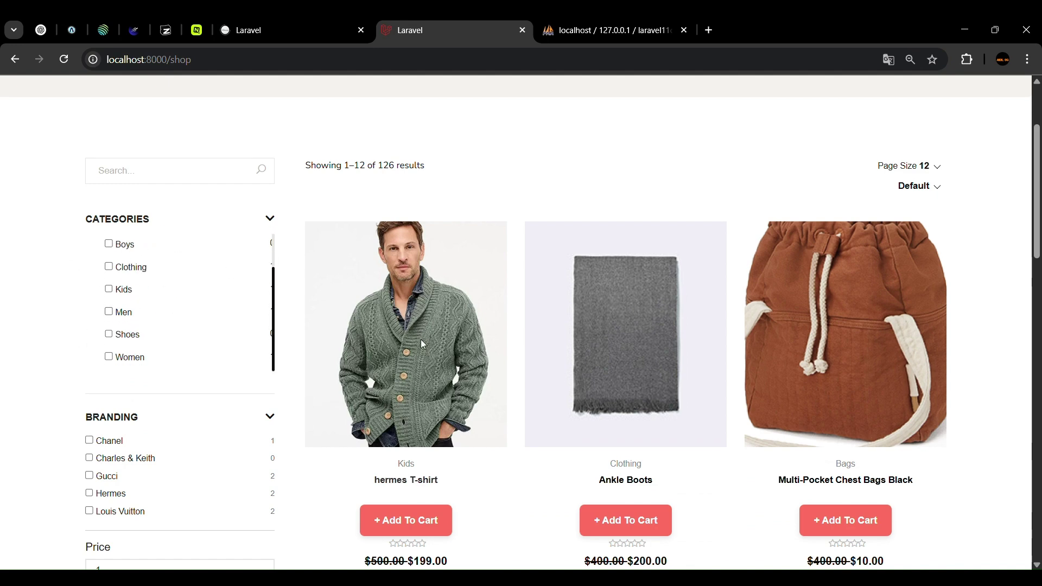
{"action": "scroll", "coordinate": [217, 141], "scroll_direction": "up", "scroll_amount": 1}
Return to the admin panel and open the list of customer orders
{"action": "left_click", "coordinate": [293, 22]}
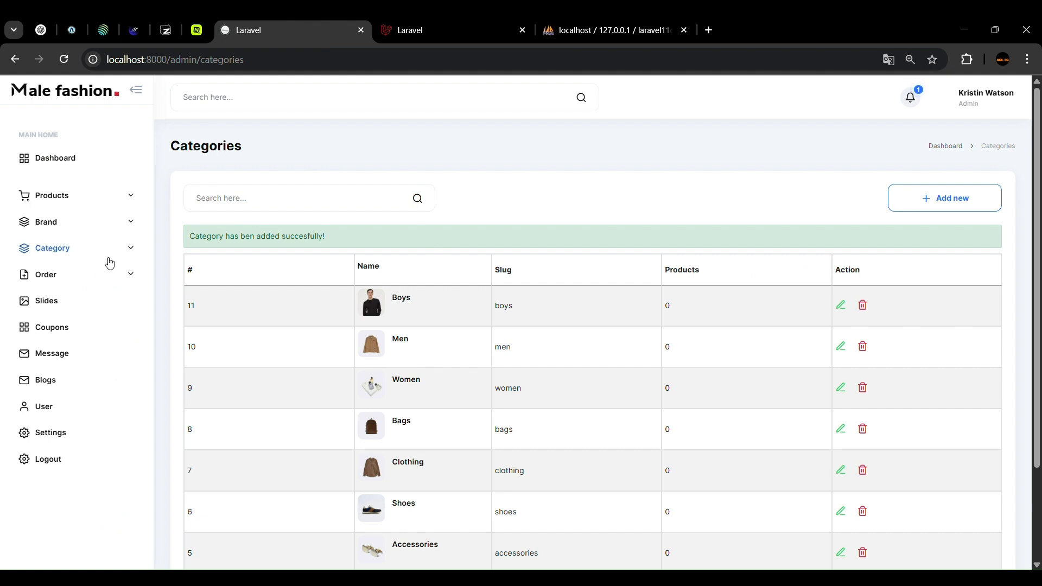
{"action": "left_click", "coordinate": [53, 281]}
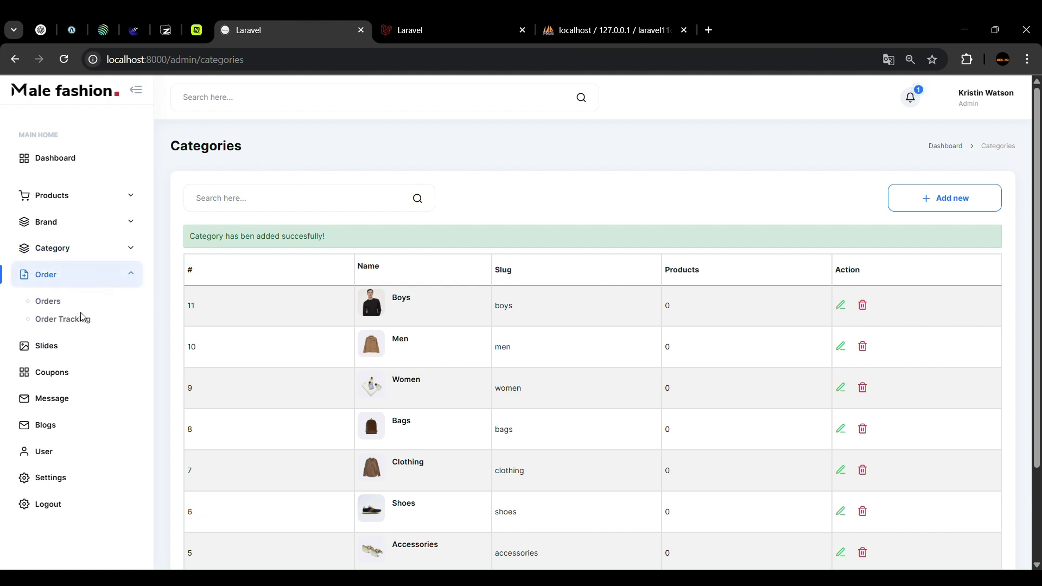
{"action": "left_click", "coordinate": [60, 302]}
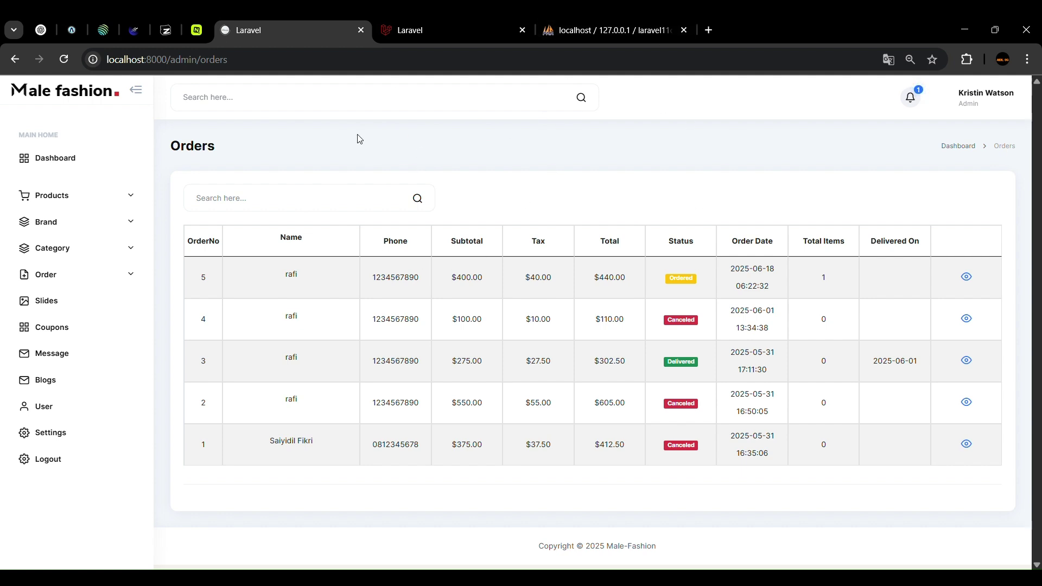
Open the details of the newest order and review its items, shipping address and transactions
{"action": "left_click_drag", "start_coordinate": [285, 280], "coordinate": [491, 275]}
{"action": "left_click", "coordinate": [972, 281]}
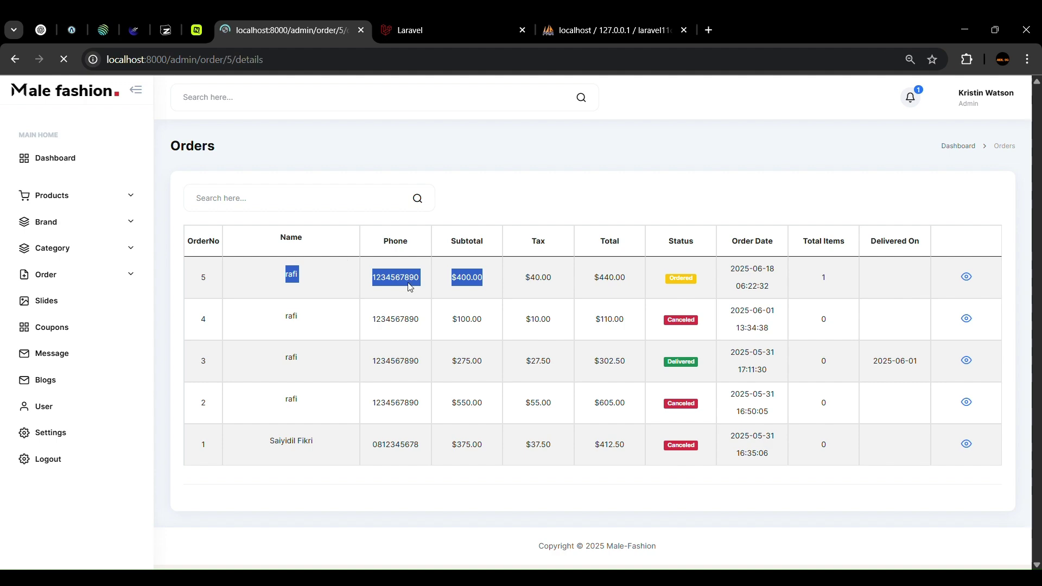
{"action": "scroll", "coordinate": [510, 260], "scroll_direction": "down", "scroll_amount": 1}
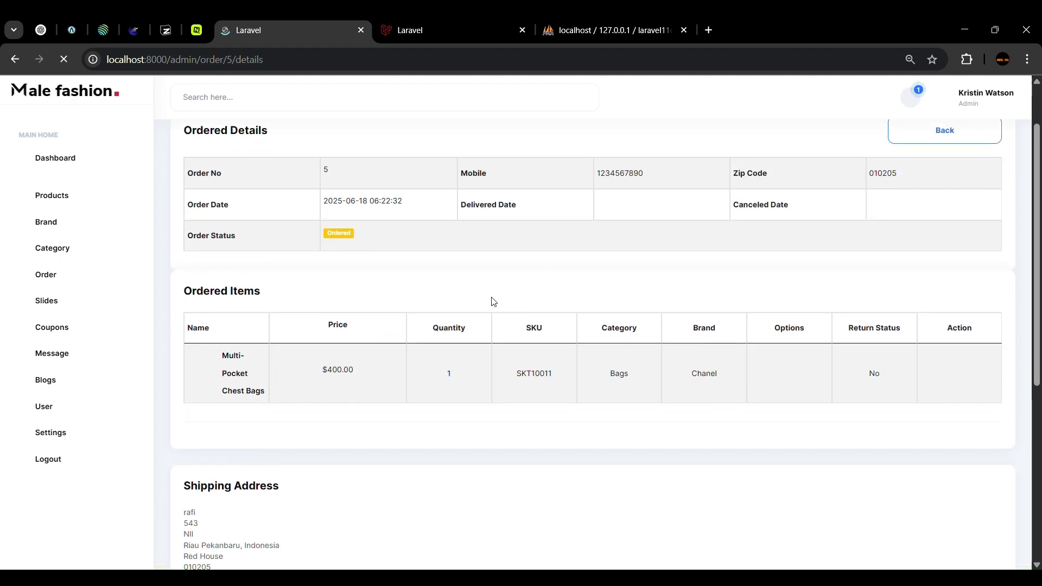
{"action": "scroll", "coordinate": [652, 250], "scroll_direction": "down", "scroll_amount": 4}
{"action": "scroll", "coordinate": [628, 246], "scroll_direction": "up", "scroll_amount": 3}
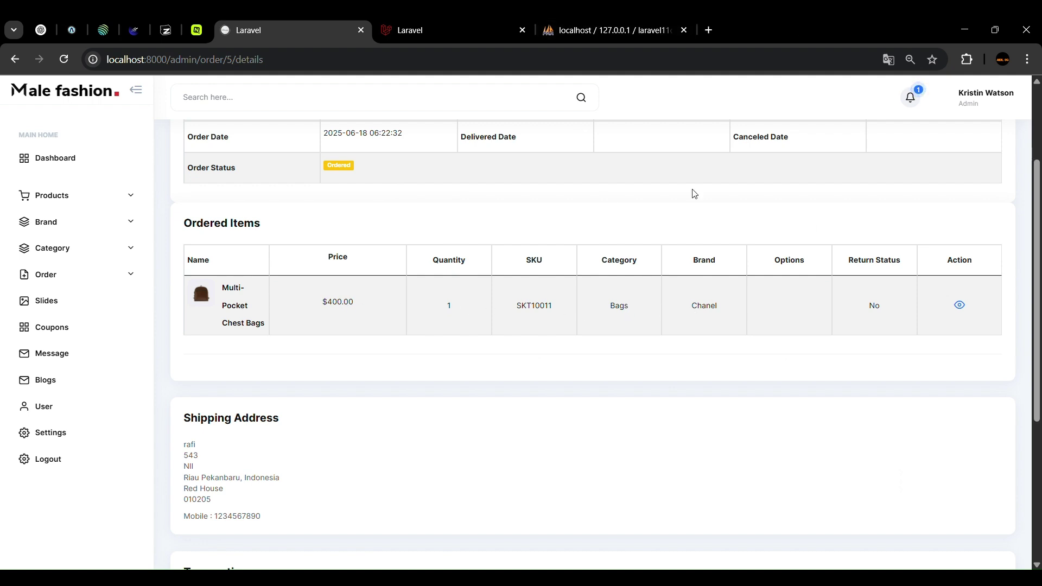
{"action": "scroll", "coordinate": [523, 383], "scroll_direction": "down", "scroll_amount": 1}
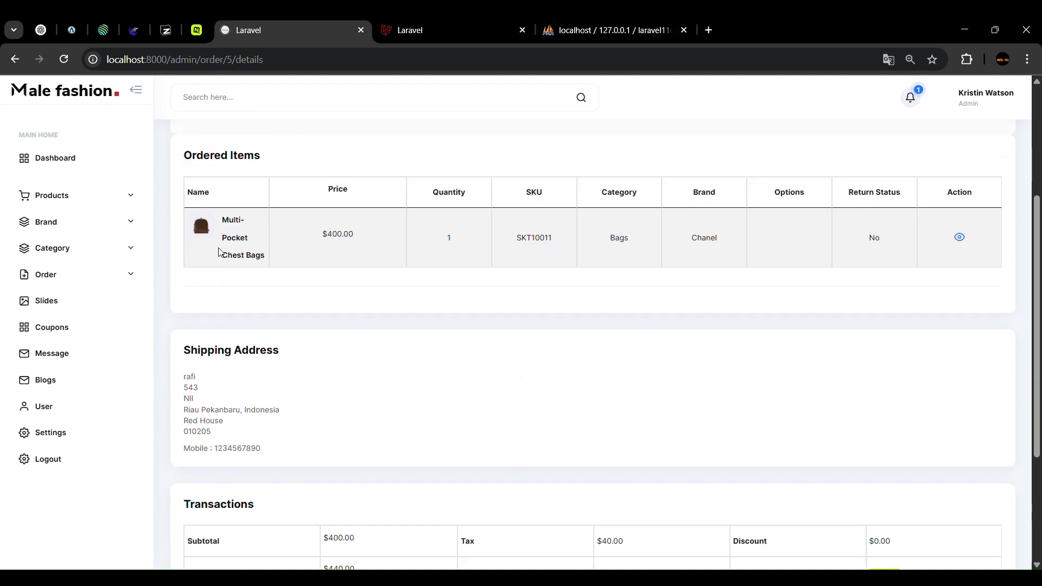
{"action": "scroll", "coordinate": [464, 286], "scroll_direction": "down", "scroll_amount": 3}
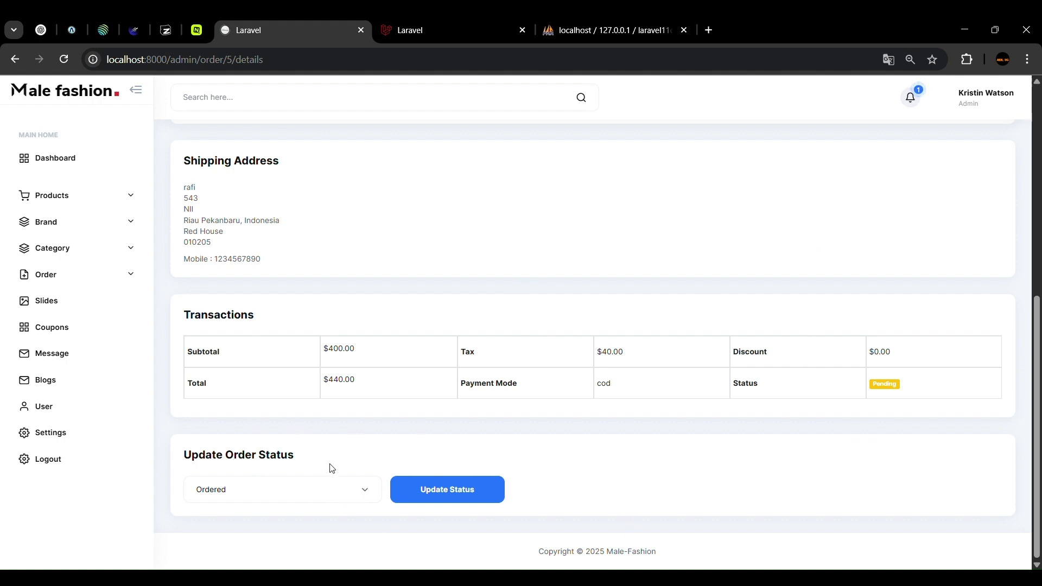
Update the order's status to Delivered
{"action": "left_click", "coordinate": [265, 531]}
{"action": "left_click", "coordinate": [410, 487]}
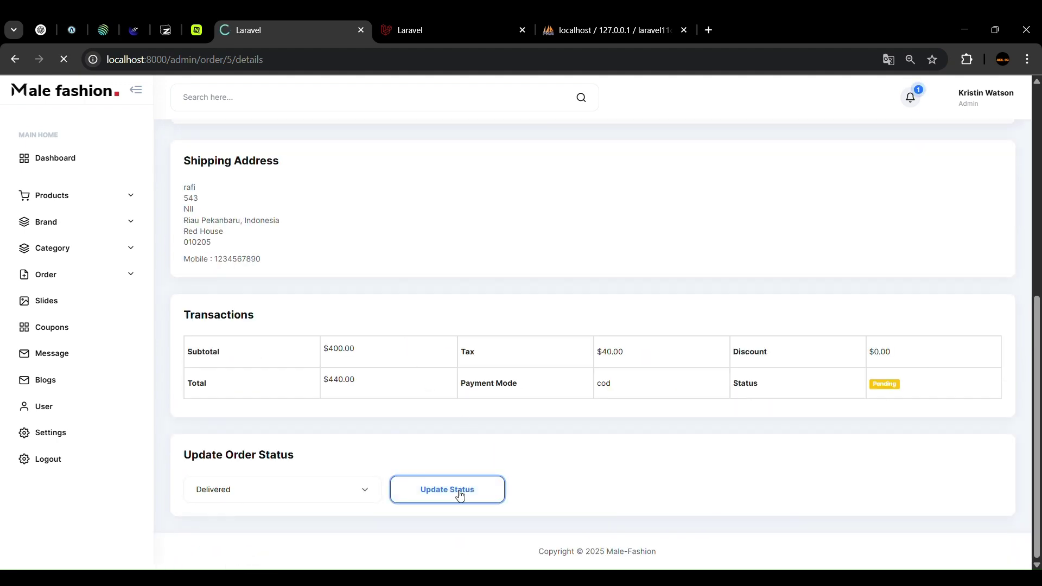
{"action": "left_click", "coordinate": [461, 494]}
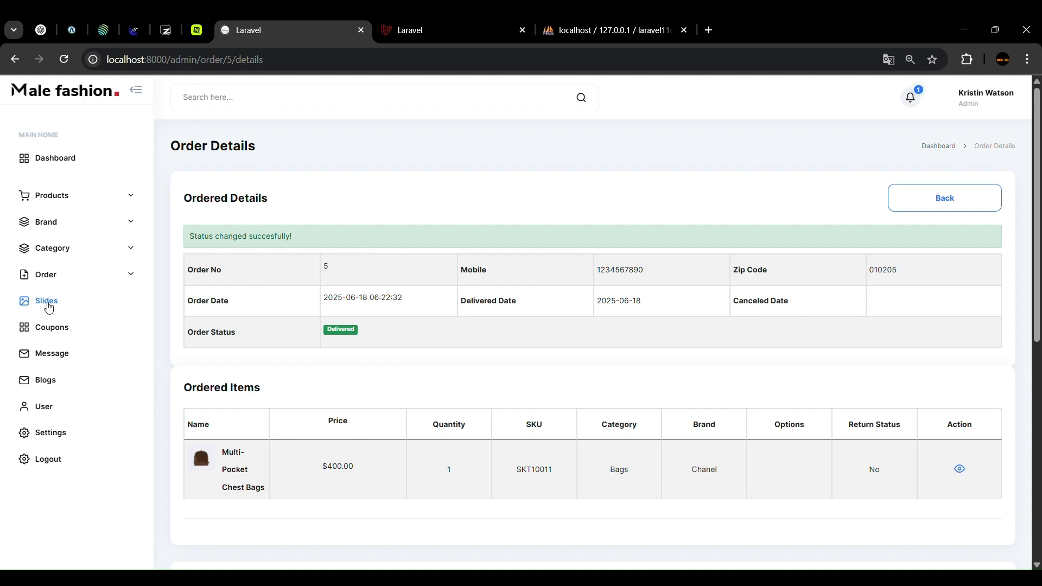
Open the admin slides list and compare it with the banner on the storefront home page
{"action": "left_click", "coordinate": [57, 302]}
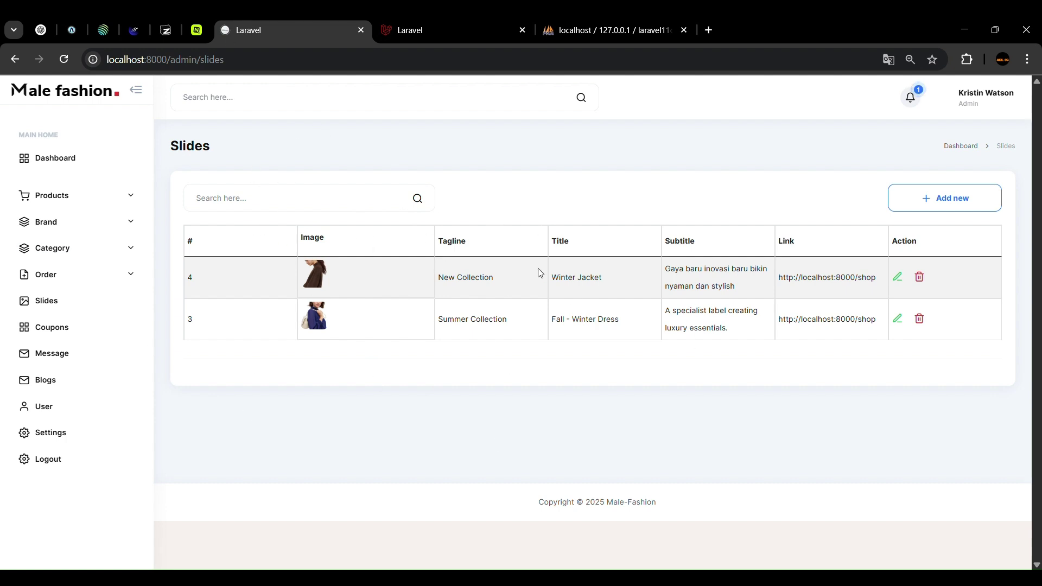
{"action": "left_click", "coordinate": [467, 20]}
{"action": "scroll", "coordinate": [357, 145], "scroll_direction": "up", "scroll_amount": 1}
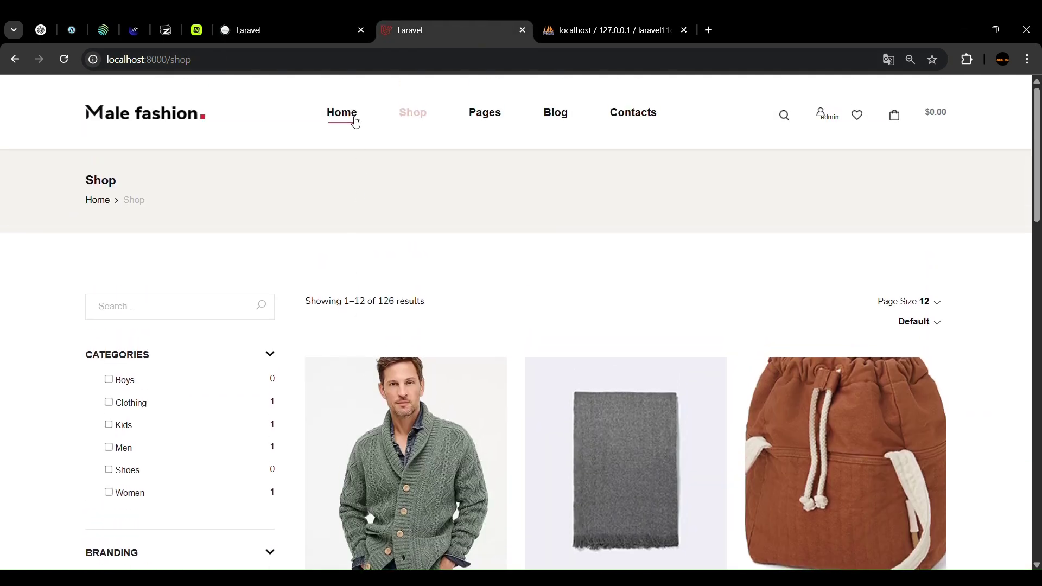
{"action": "left_click", "coordinate": [350, 120]}
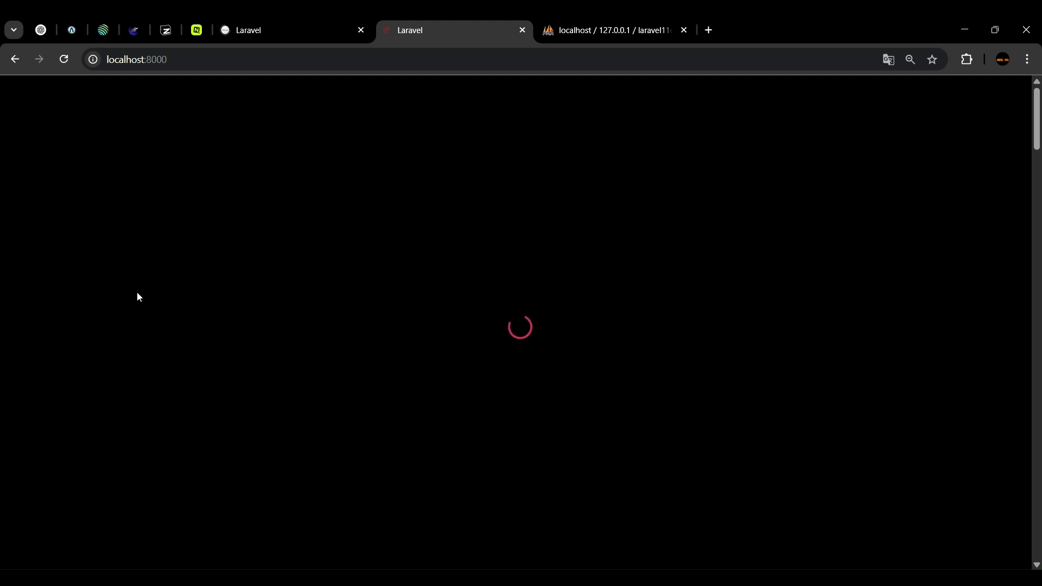
{"action": "scroll", "coordinate": [295, 327], "scroll_direction": "down", "scroll_amount": 1}
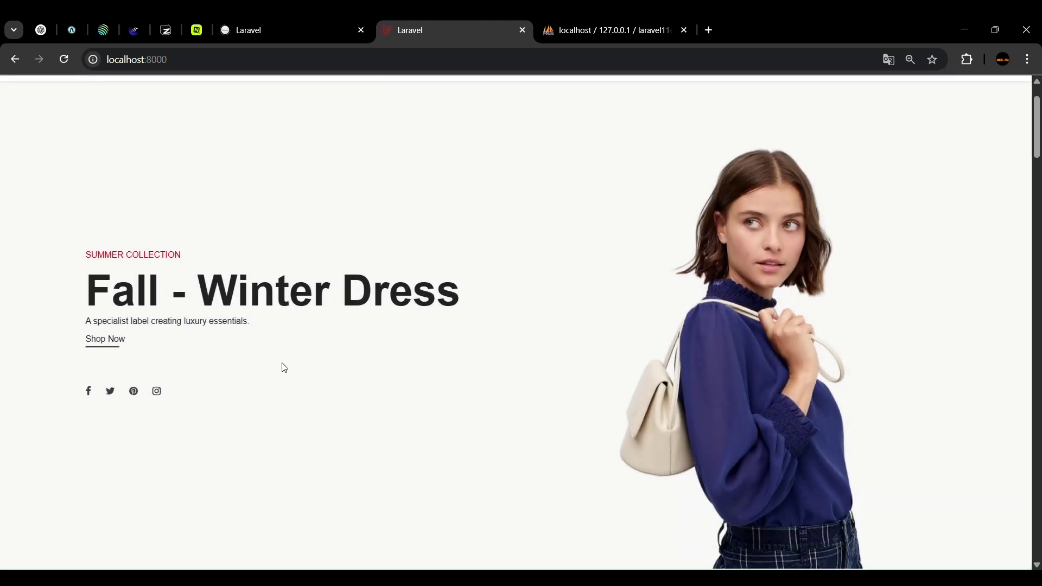
Change the tagline of the "Fall - Winter Dress" slide to "Winter Collection" in the admin panel and save it
{"action": "left_click", "coordinate": [285, 19]}
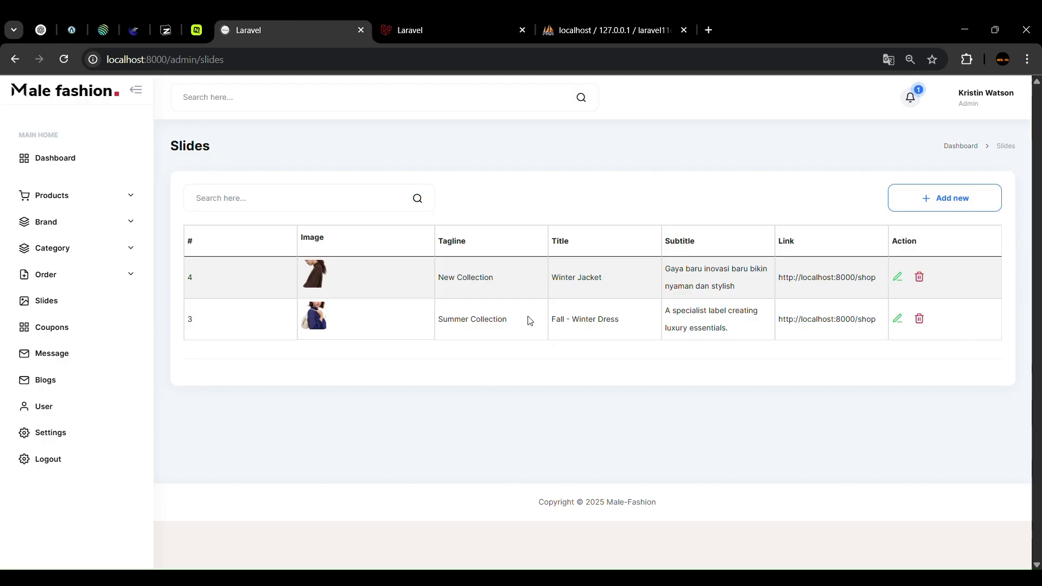
{"action": "left_click", "coordinate": [898, 320]}
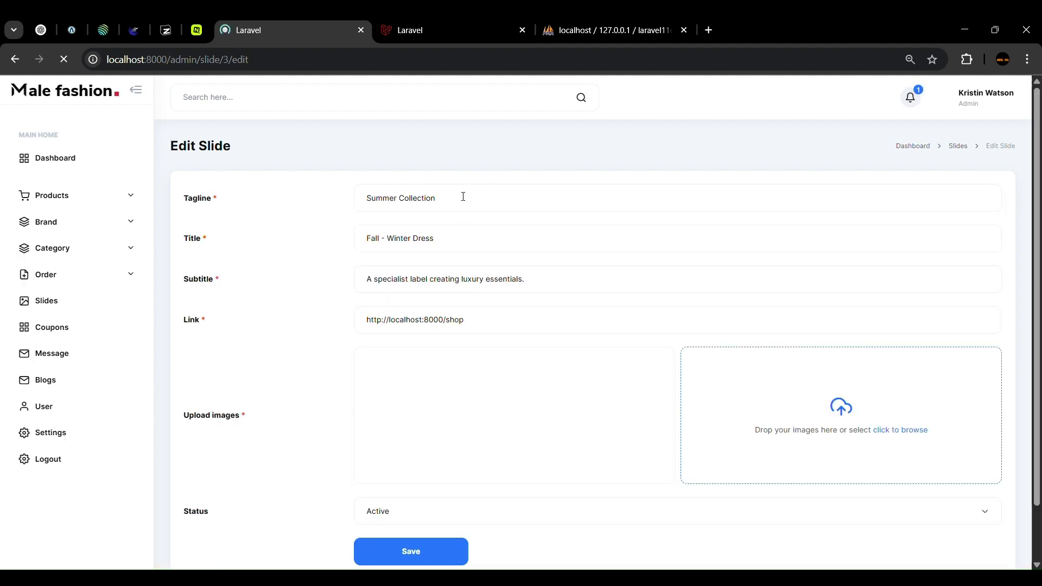
{"action": "left_click", "coordinate": [397, 198]}
{"action": "key", "text": "BackSpace"}
{"action": "key", "text": "BackSpace"}
{"action": "key", "text": "BackSpace"}
{"action": "key", "text": "BackSpace"}
{"action": "key", "text": "BackSpace"}
{"action": "key", "text": "BackSpace"}
{"action": "type", "text": "Winter"}
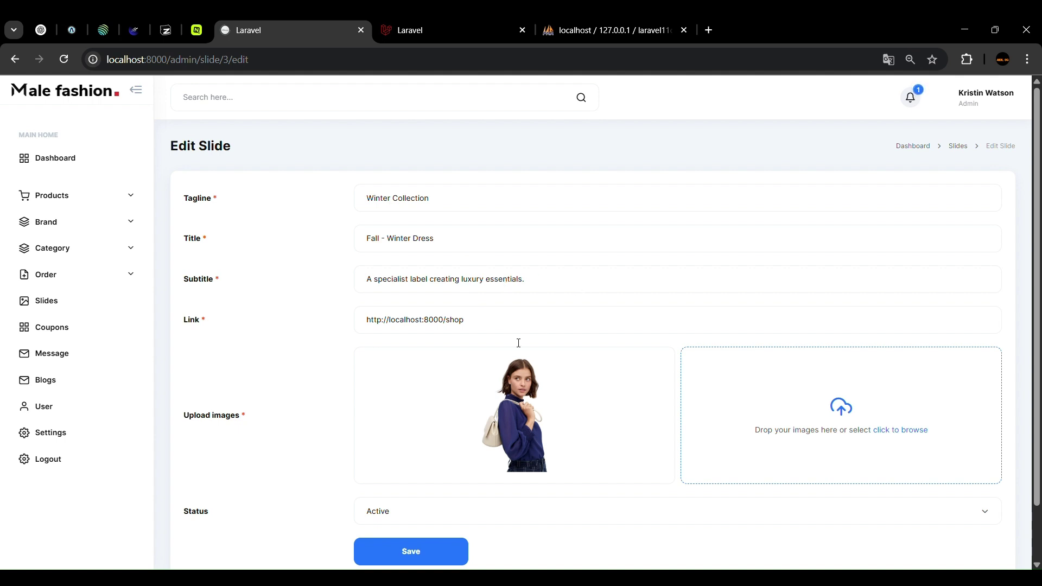
{"action": "scroll", "coordinate": [515, 432], "scroll_direction": "down", "scroll_amount": 1}
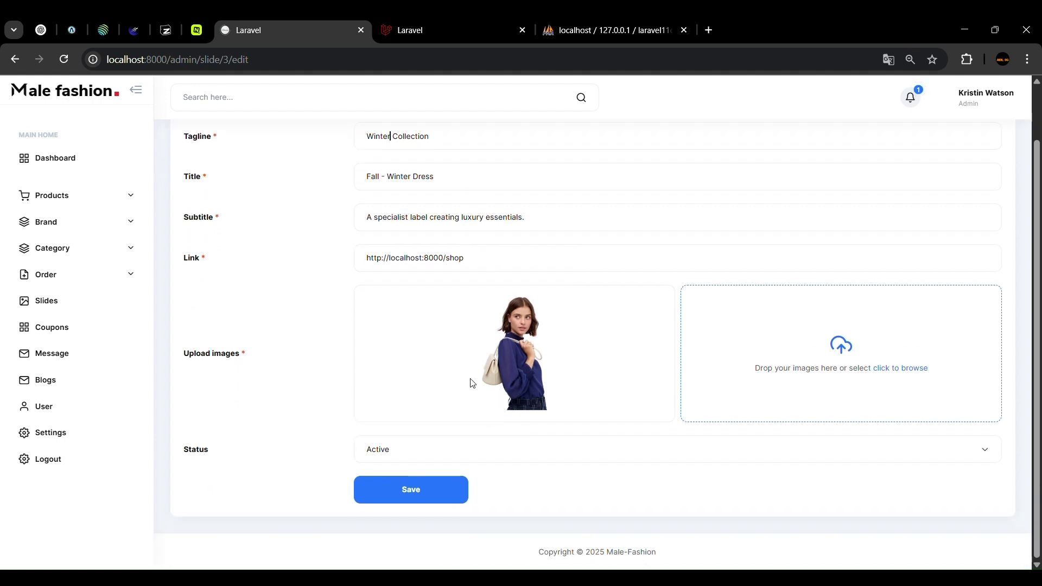
{"action": "left_click", "coordinate": [430, 497]}
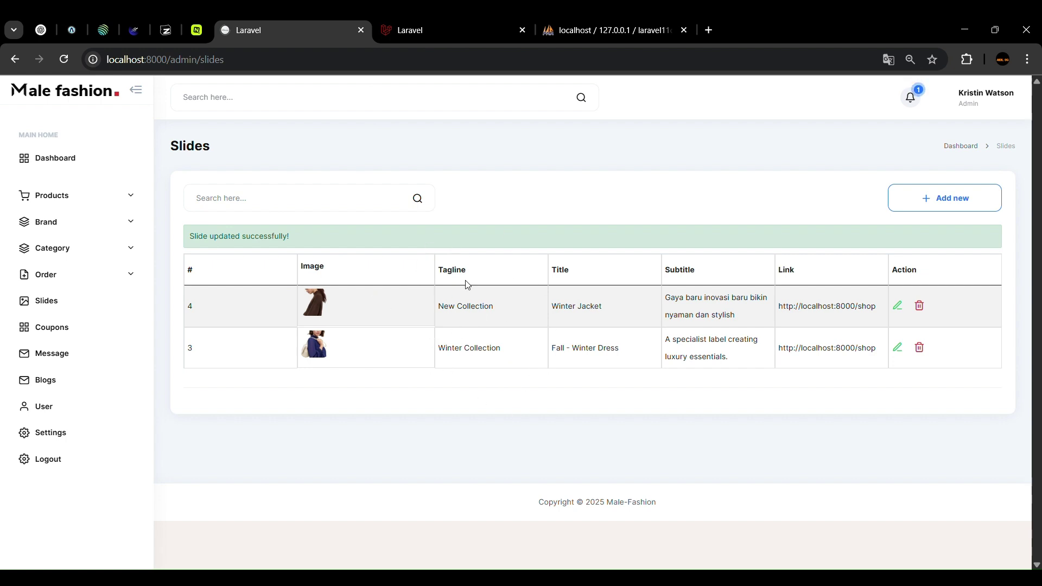
Reload the storefront home page and check the tagline of the Fall - Winter Dress banner
{"action": "left_click", "coordinate": [408, 18]}
{"action": "scroll", "coordinate": [358, 242], "scroll_direction": "up", "scroll_amount": 2}
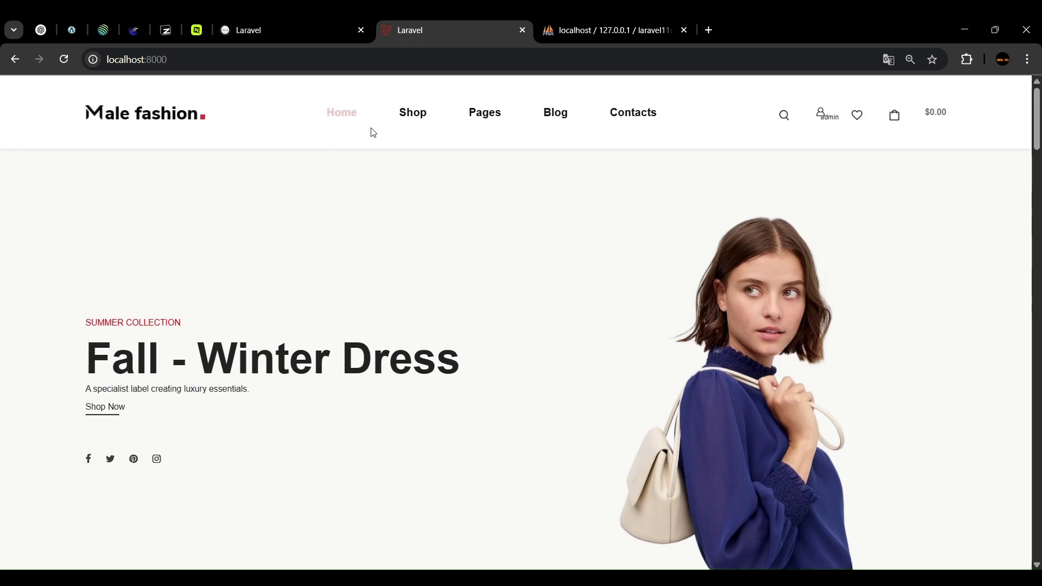
{"action": "left_click", "coordinate": [342, 112]}
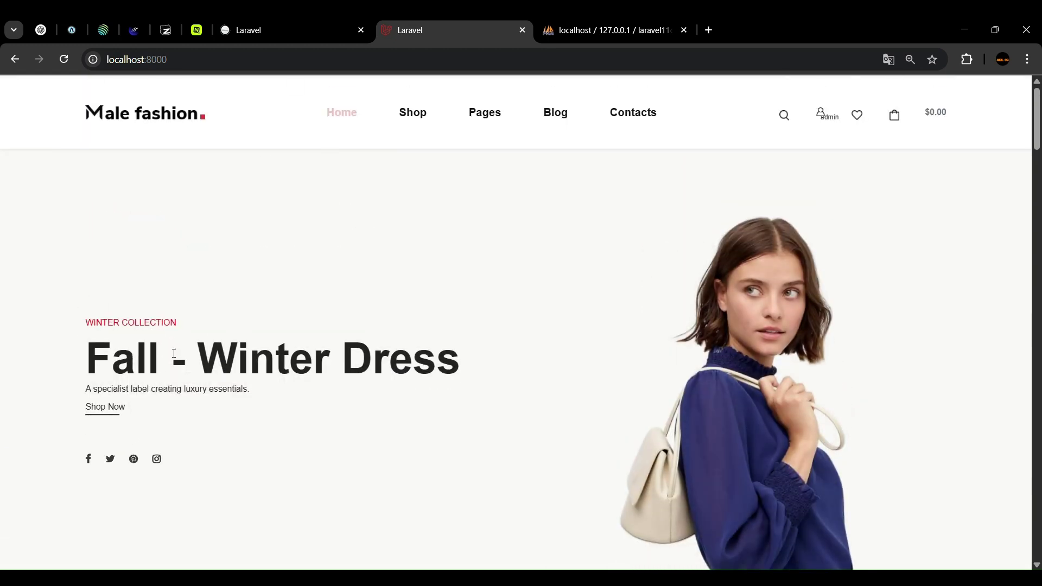
Start a new coupon in the admin panel with the code OFF300
{"action": "left_click", "coordinate": [273, 23]}
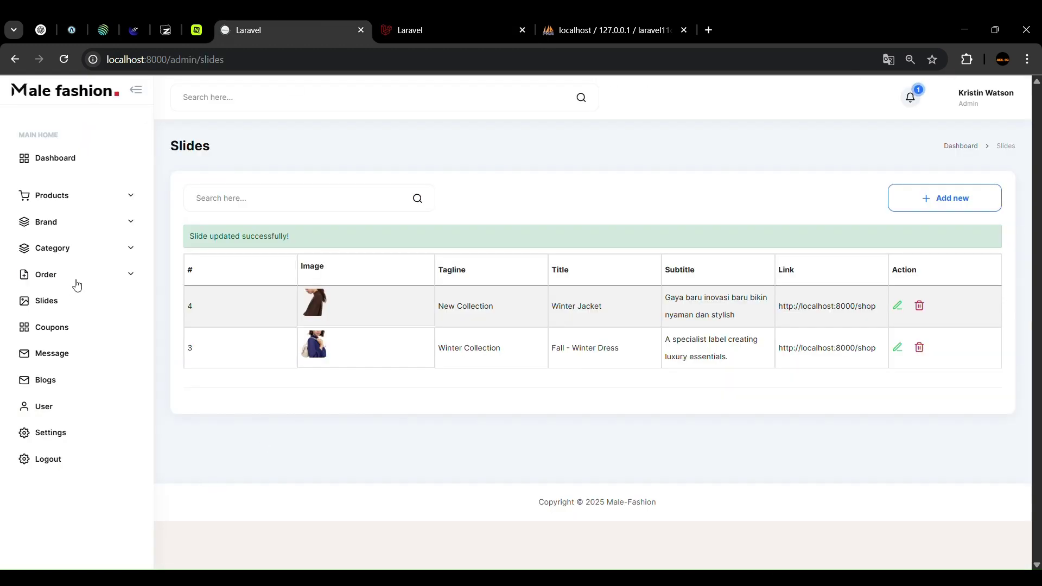
{"action": "left_click", "coordinate": [67, 329]}
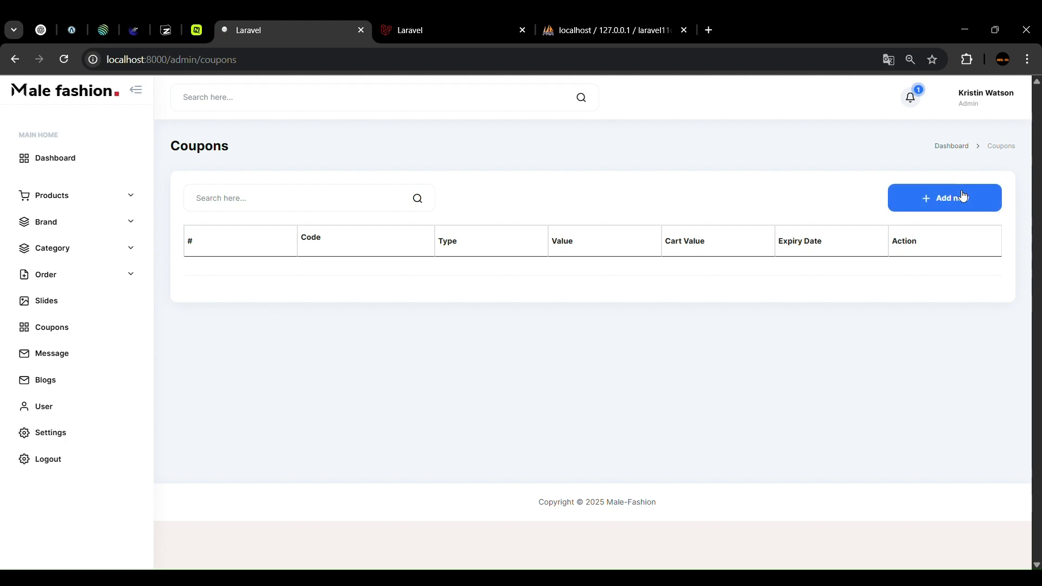
{"action": "left_click", "coordinate": [920, 208]}
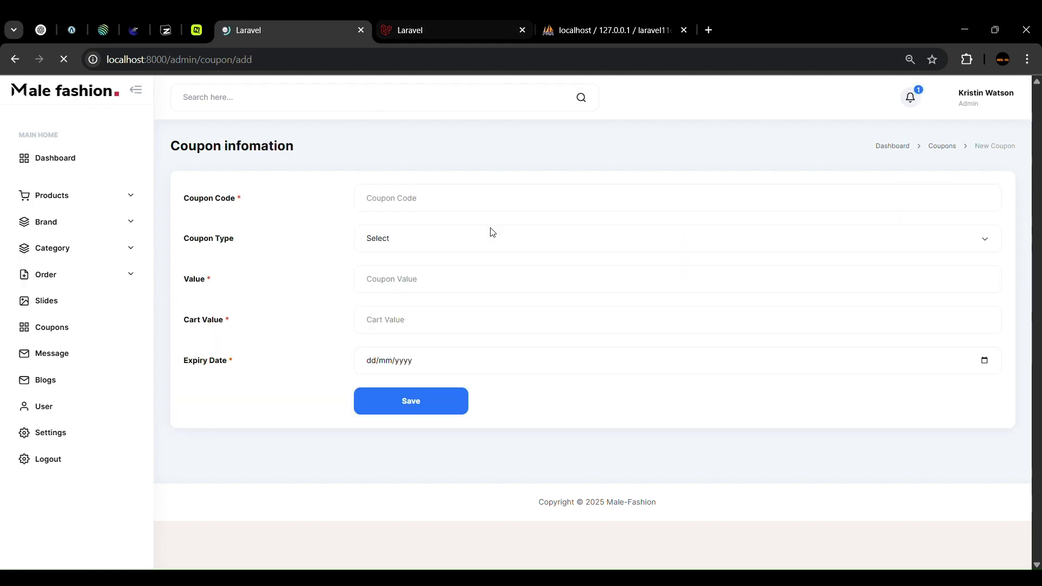
{"action": "left_click", "coordinate": [429, 195]}
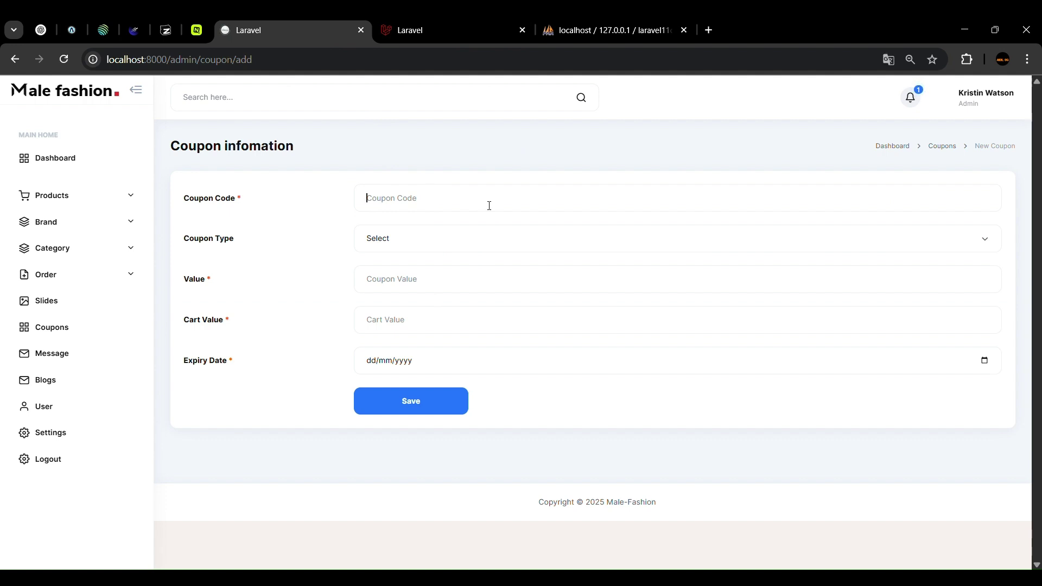
{"action": "type", "text": "OFF300"}
Set the coupon to type Percent, value 50, cart value 100 and expiry date 30 June 2025, and save it
{"action": "left_click", "coordinate": [500, 293]}
{"action": "key", "text": "Tab"}
{"action": "type", "text": "1"}
{"action": "key", "text": "BackSpace"}
{"action": "type", "text": "50"}
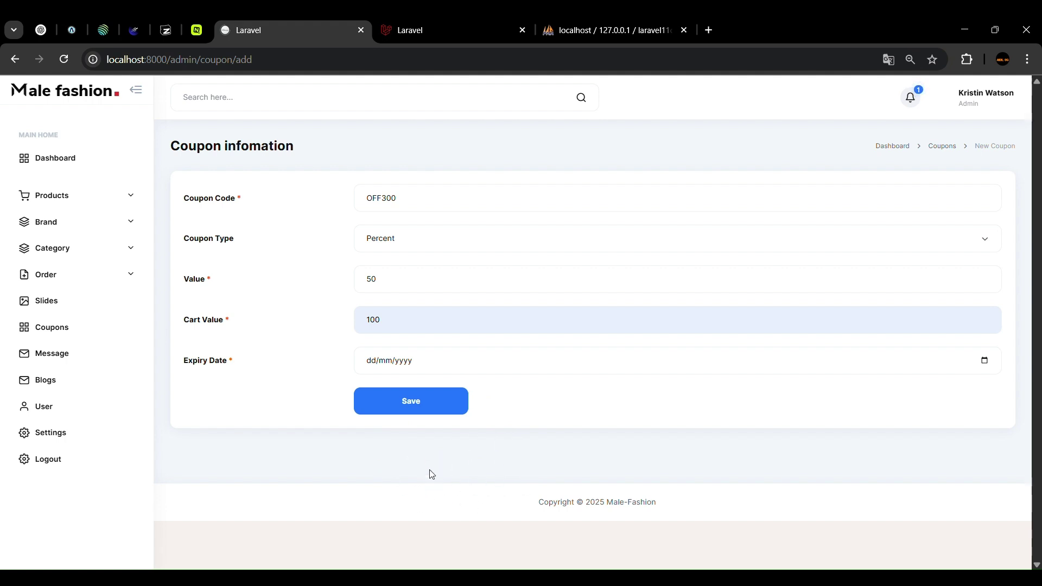
{"action": "left_click", "coordinate": [385, 487]}
{"action": "left_click", "coordinate": [443, 407]}
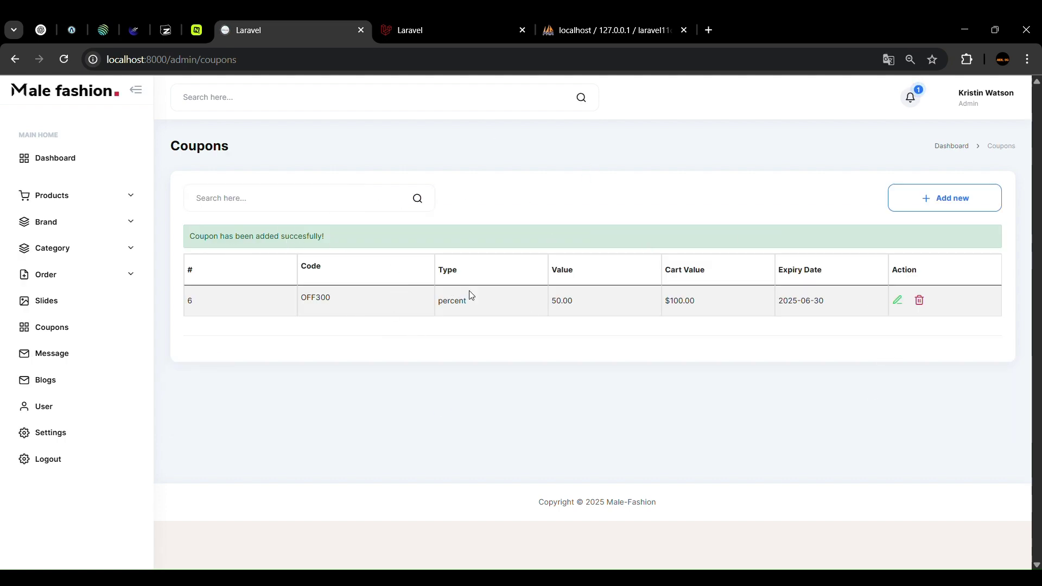
Switch to the storefront and open the shop page
{"action": "left_click", "coordinate": [428, 27]}
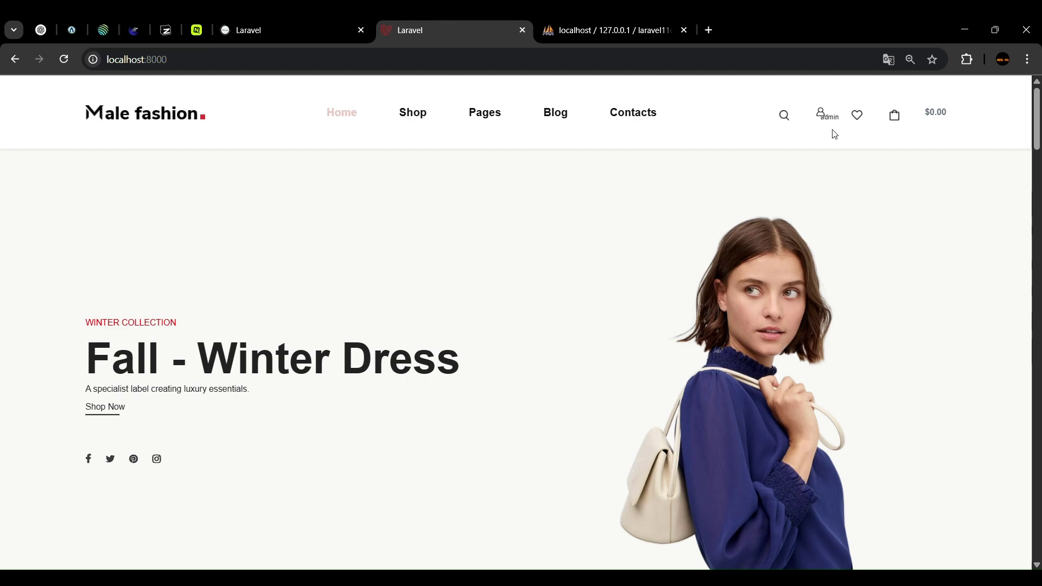
{"action": "left_click", "coordinate": [331, 27]}
{"action": "left_click", "coordinate": [433, 24]}
{"action": "scroll", "coordinate": [483, 286], "scroll_direction": "down", "scroll_amount": 5}
{"action": "scroll", "coordinate": [433, 221], "scroll_direction": "up", "scroll_amount": 5}
{"action": "left_click", "coordinate": [417, 115]}
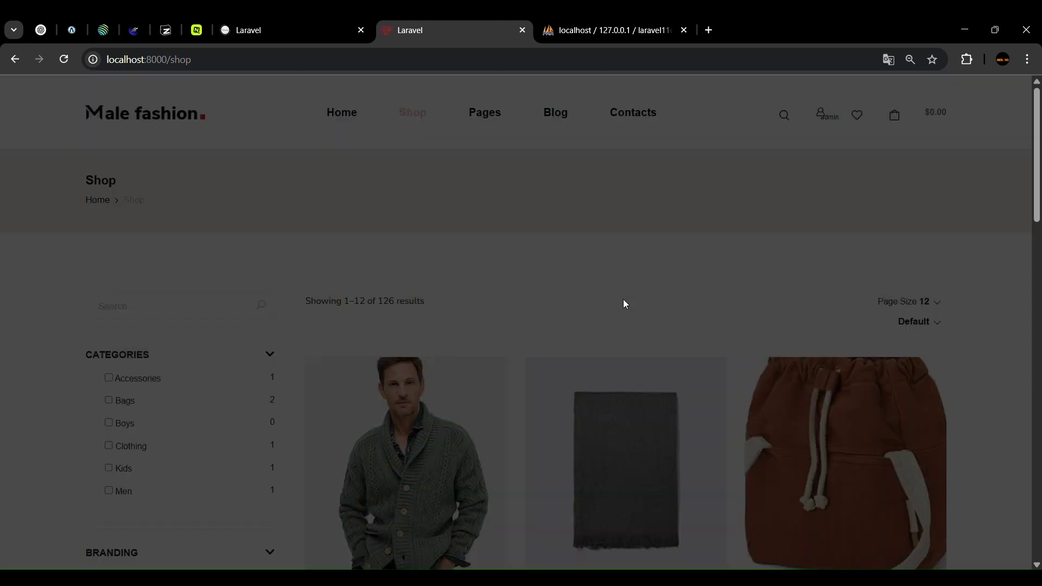
Add the $400 Multi-Pocket Chest Bags product to the cart and open the shopping cart
{"action": "scroll", "coordinate": [431, 419], "scroll_direction": "down", "scroll_amount": 9}
{"action": "scroll", "coordinate": [446, 328], "scroll_direction": "up", "scroll_amount": 6}
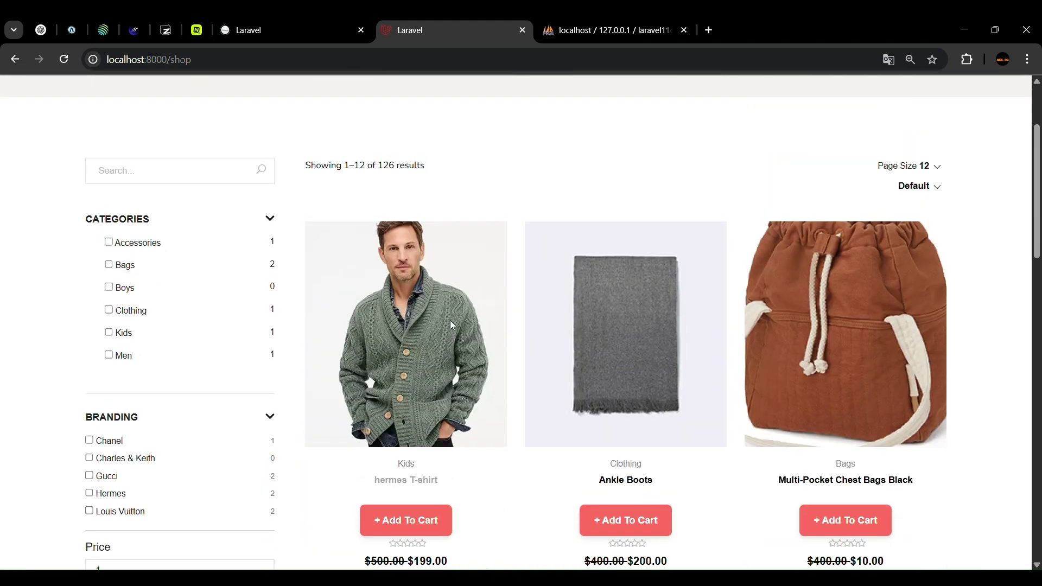
{"action": "scroll", "coordinate": [552, 391], "scroll_direction": "up", "scroll_amount": 3}
{"action": "scroll", "coordinate": [504, 331], "scroll_direction": "down", "scroll_amount": 4}
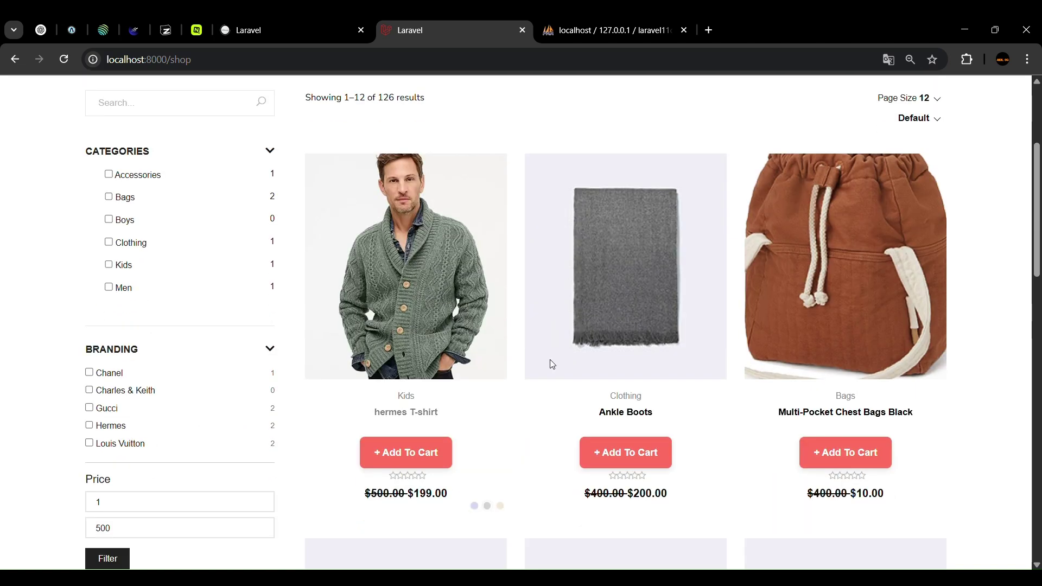
{"action": "scroll", "coordinate": [504, 331], "scroll_direction": "down", "scroll_amount": 12}
{"action": "scroll", "coordinate": [461, 370], "scroll_direction": "down", "scroll_amount": 4}
{"action": "scroll", "coordinate": [400, 358], "scroll_direction": "up", "scroll_amount": 5}
{"action": "left_click", "coordinate": [641, 239]}
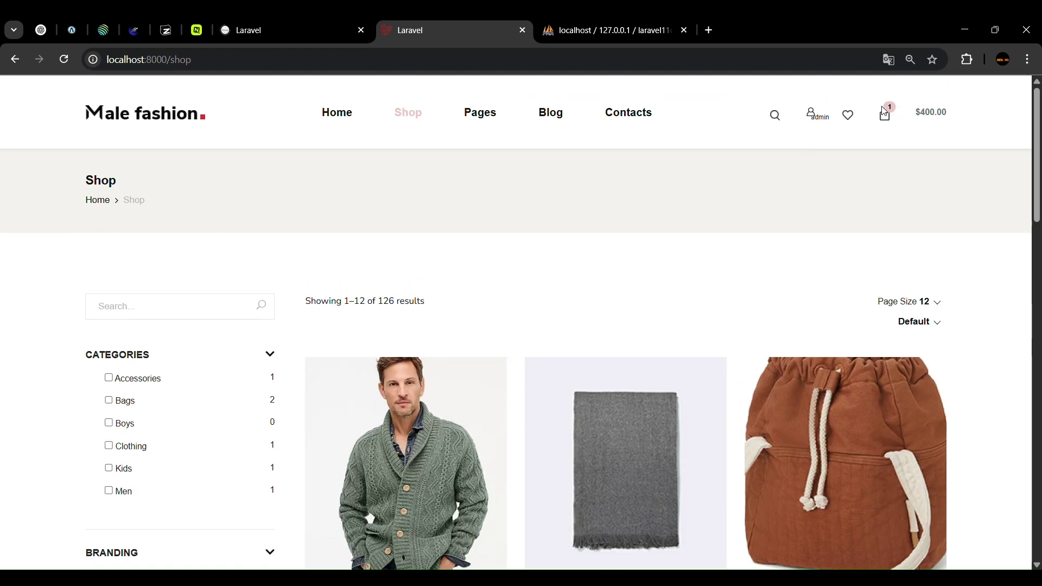
{"action": "left_click", "coordinate": [886, 118]}
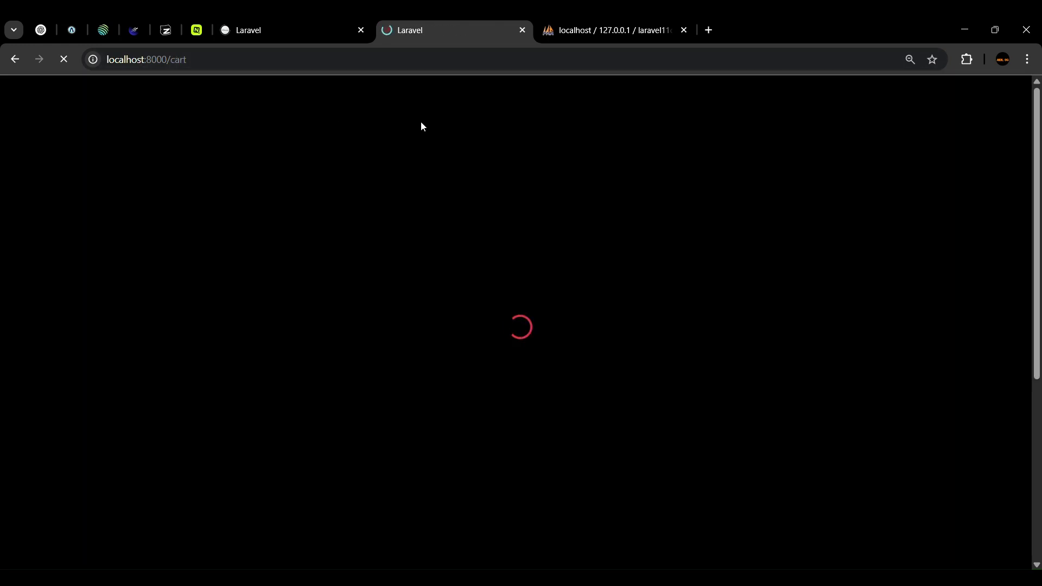
{"action": "scroll", "coordinate": [589, 233], "scroll_direction": "down", "scroll_amount": 3}
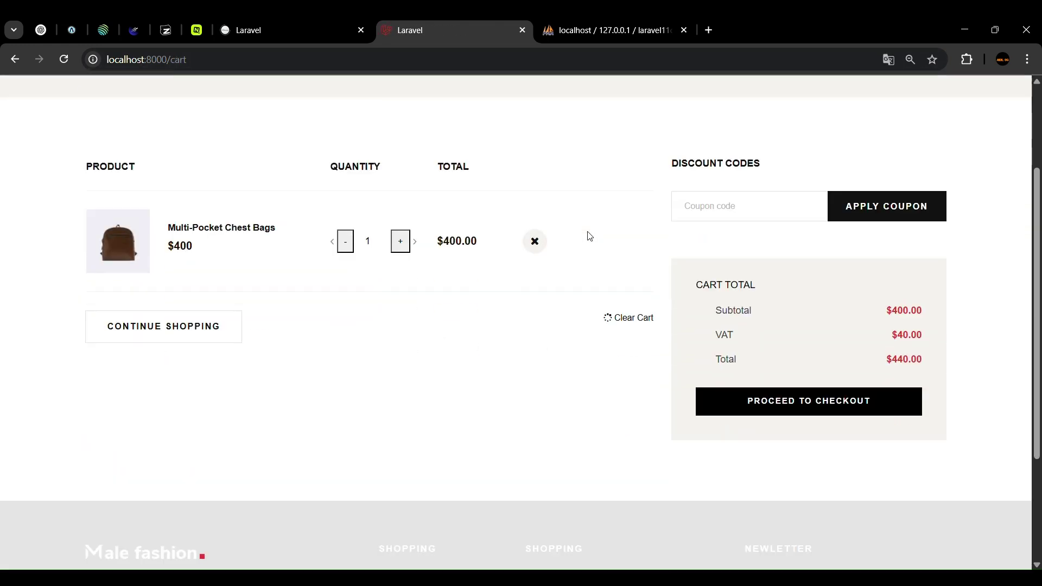
Copy the coupon code OFF300 from the admin coupons list and apply it to the shopping cart
{"action": "left_click", "coordinate": [272, 20]}
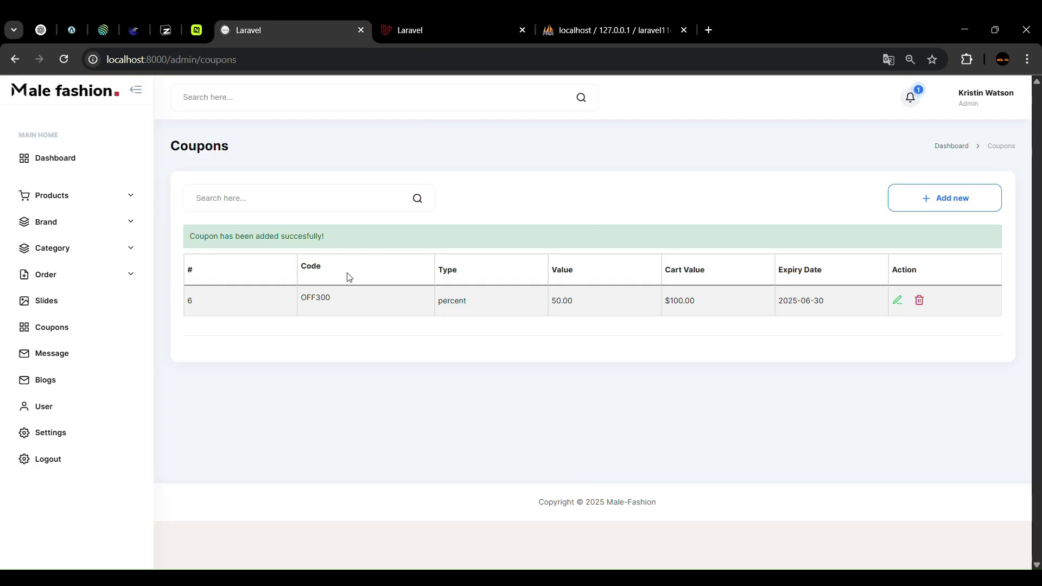
{"action": "left_click_drag", "start_coordinate": [333, 302], "coordinate": [295, 298]}
{"action": "key", "text": "ctrl+c"}
{"action": "left_click", "coordinate": [467, 29]}
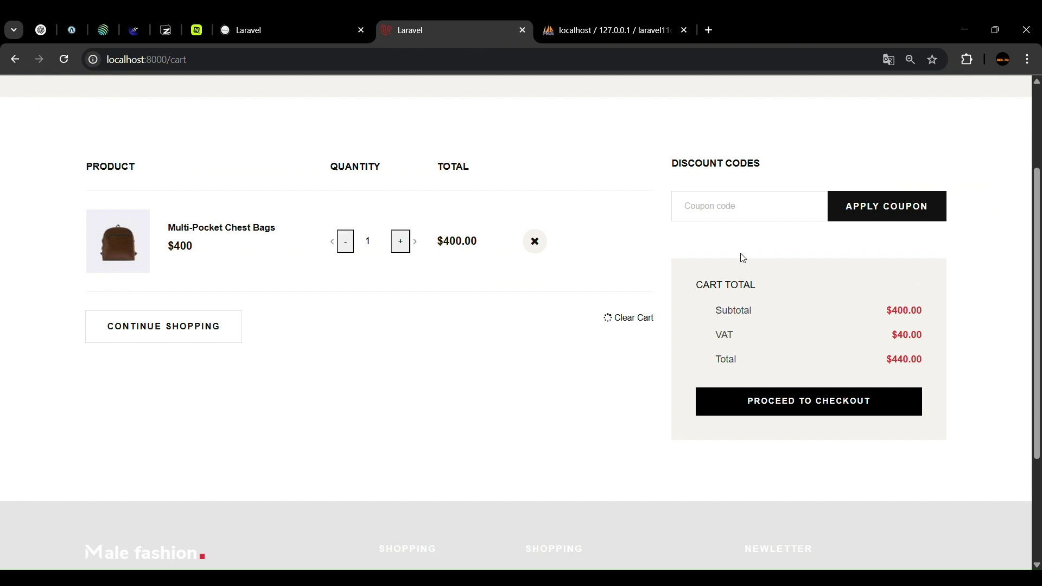
{"action": "key", "text": "ctrl+v"}
{"action": "left_click", "coordinate": [853, 217]}
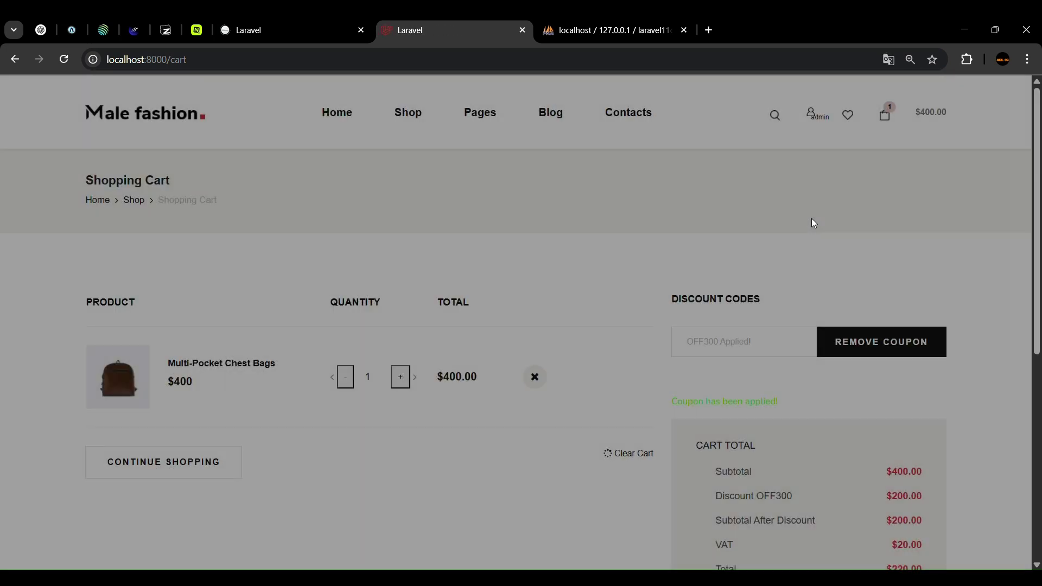
{"action": "scroll", "coordinate": [704, 272], "scroll_direction": "up", "scroll_amount": 3}
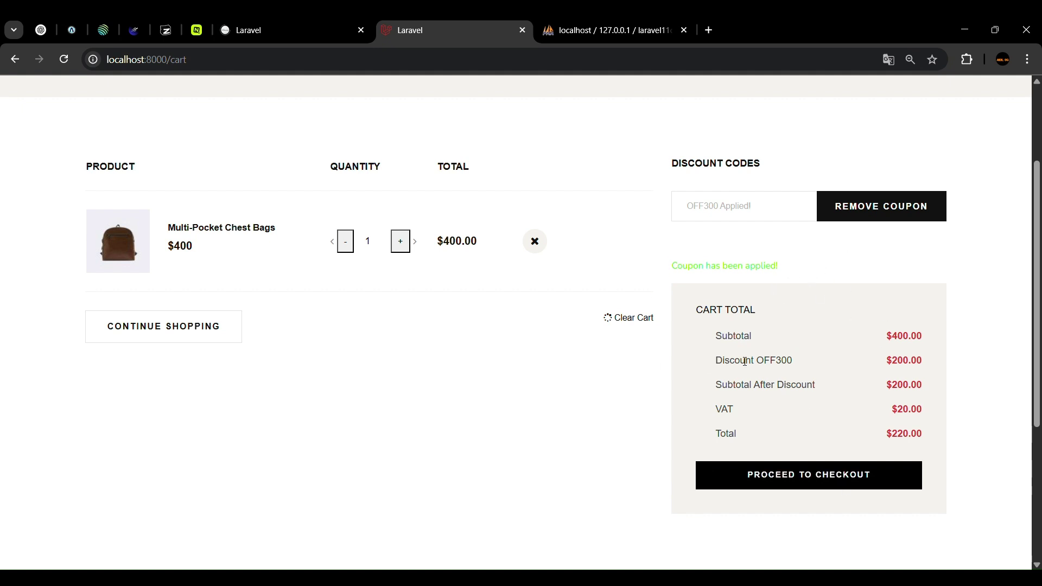
Compare the OFF300 coupon's settings in the admin coupons list with the discount shown in the storefront cart totals
{"action": "left_click", "coordinate": [298, 21]}
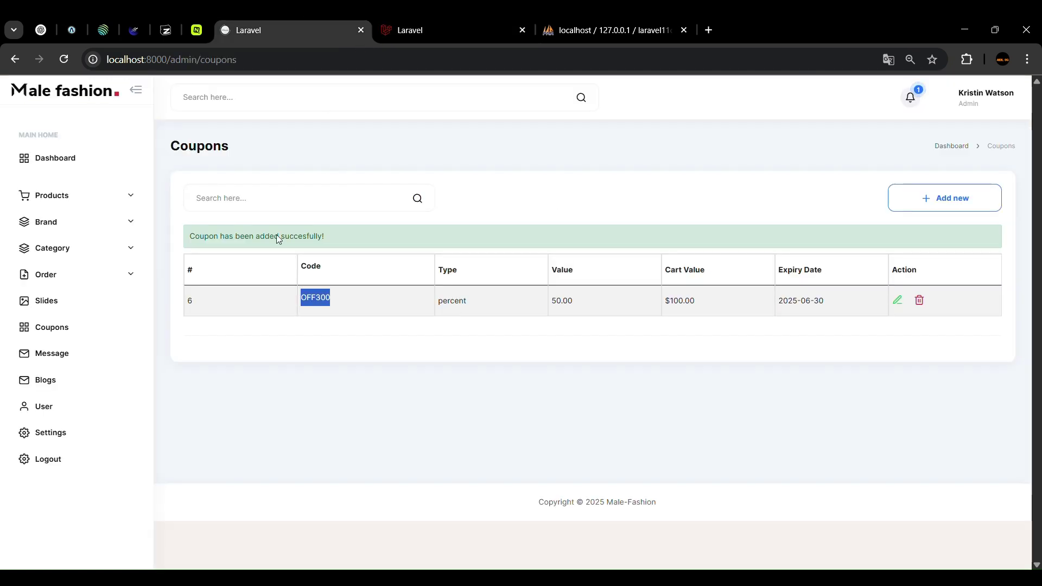
{"action": "left_click", "coordinate": [455, 30]}
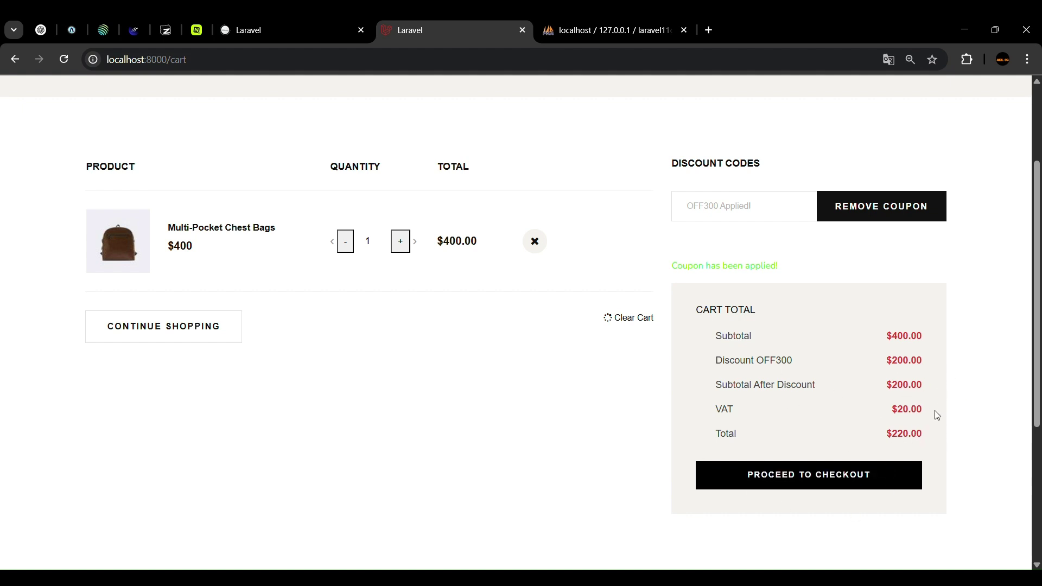
Open the message list in the admin panel and the Contacts page in the storefront
{"action": "left_click", "coordinate": [269, 22]}
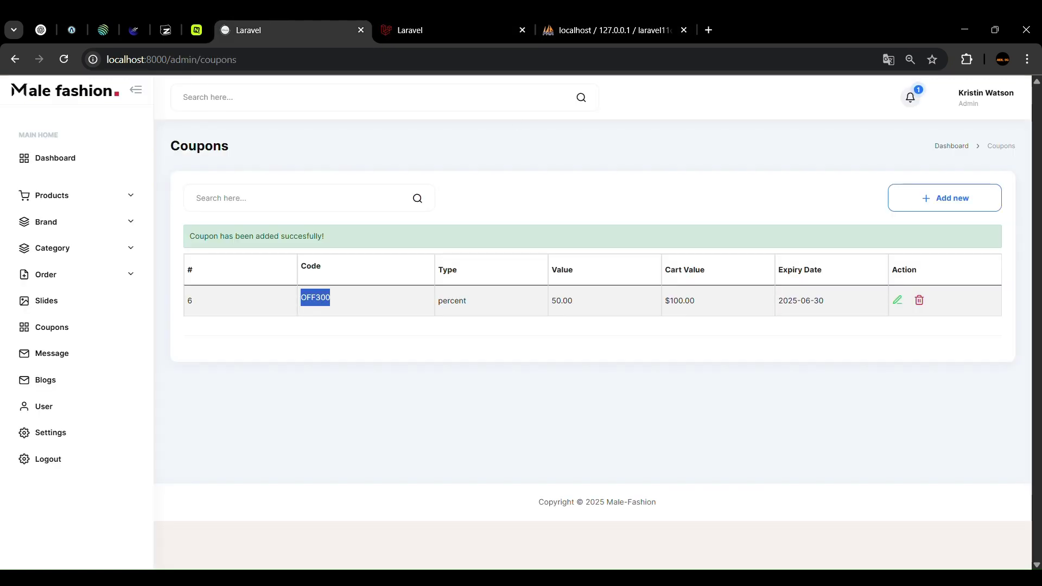
{"action": "left_click", "coordinate": [52, 365]}
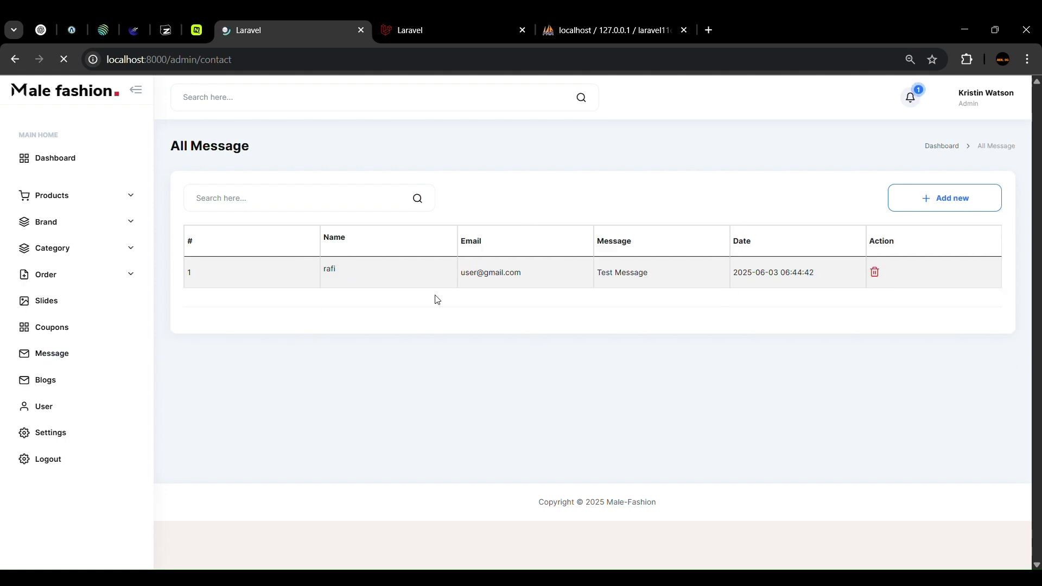
{"action": "left_click", "coordinate": [440, 18]}
{"action": "scroll", "coordinate": [537, 282], "scroll_direction": "up", "scroll_amount": 3}
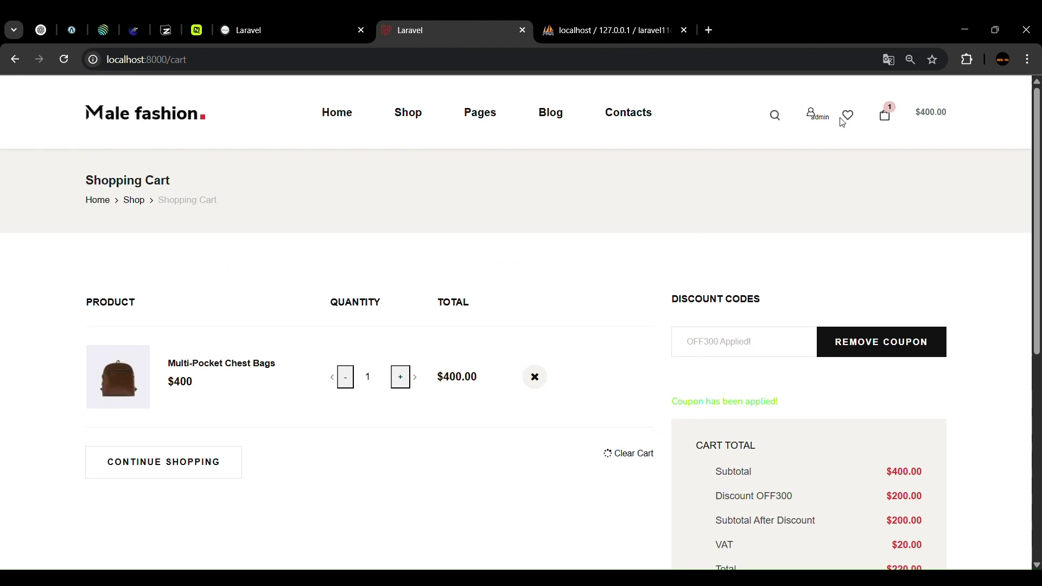
{"action": "left_click", "coordinate": [551, 113]}
{"action": "left_click", "coordinate": [268, 21]}
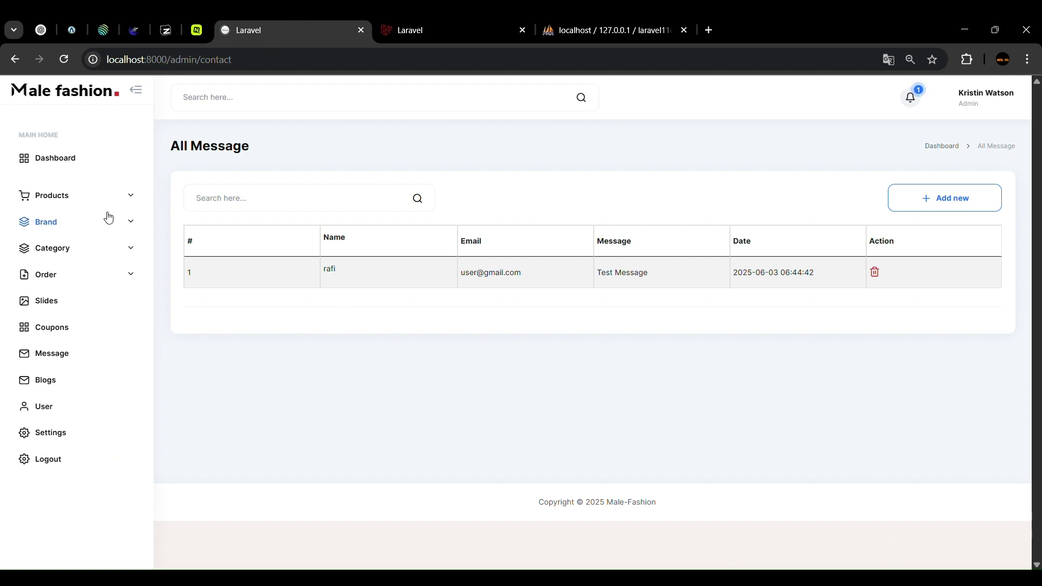
{"action": "left_click", "coordinate": [422, 19]}
{"action": "left_click", "coordinate": [628, 113]}
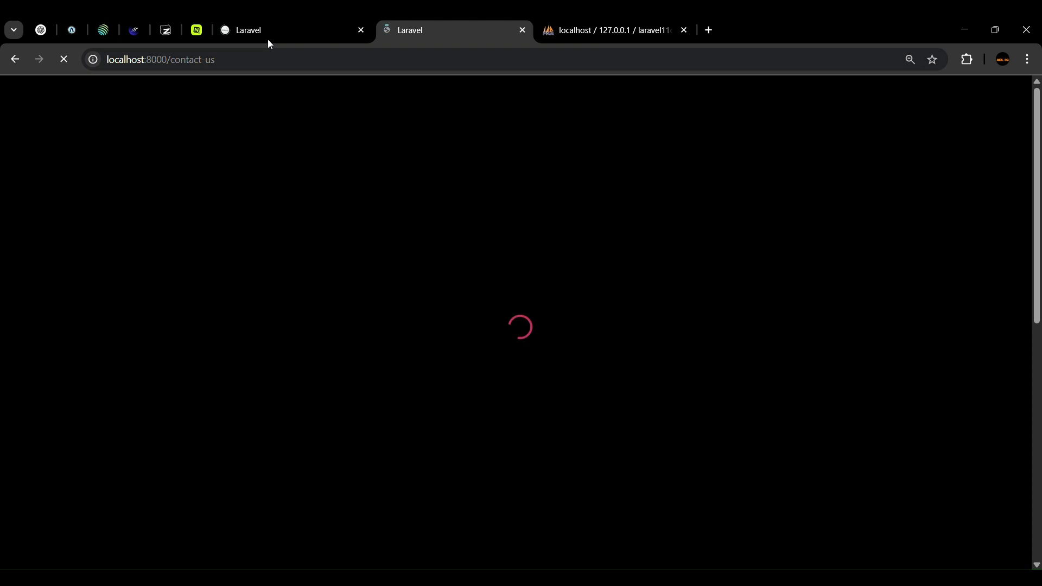
{"action": "left_click", "coordinate": [285, 24]}
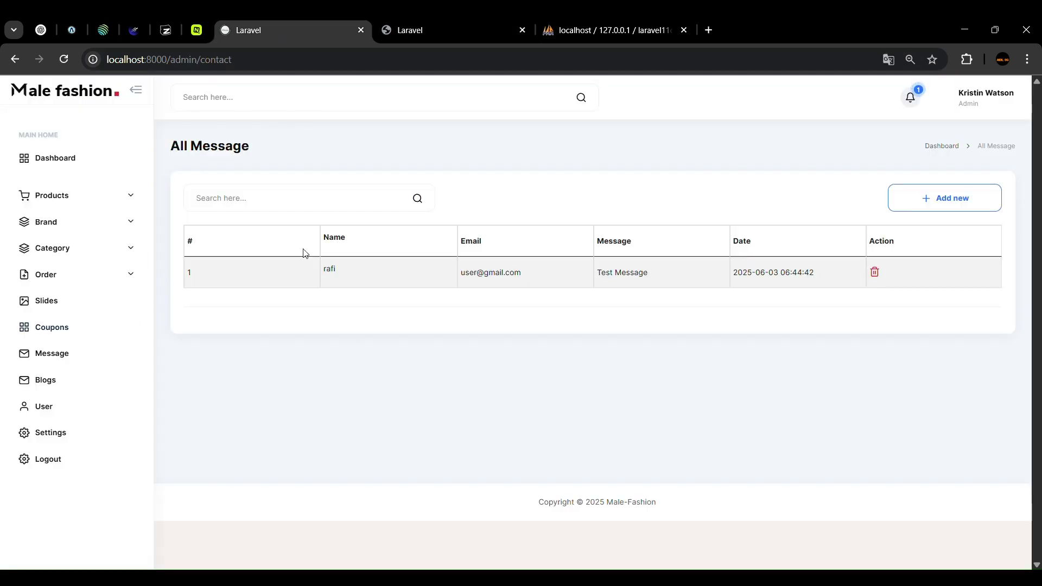
Fill in the storefront contact form with a name, an e-mail address and the message "Test Message", and send it
{"action": "left_click", "coordinate": [466, 22]}
{"action": "scroll", "coordinate": [666, 263], "scroll_direction": "down", "scroll_amount": 5}
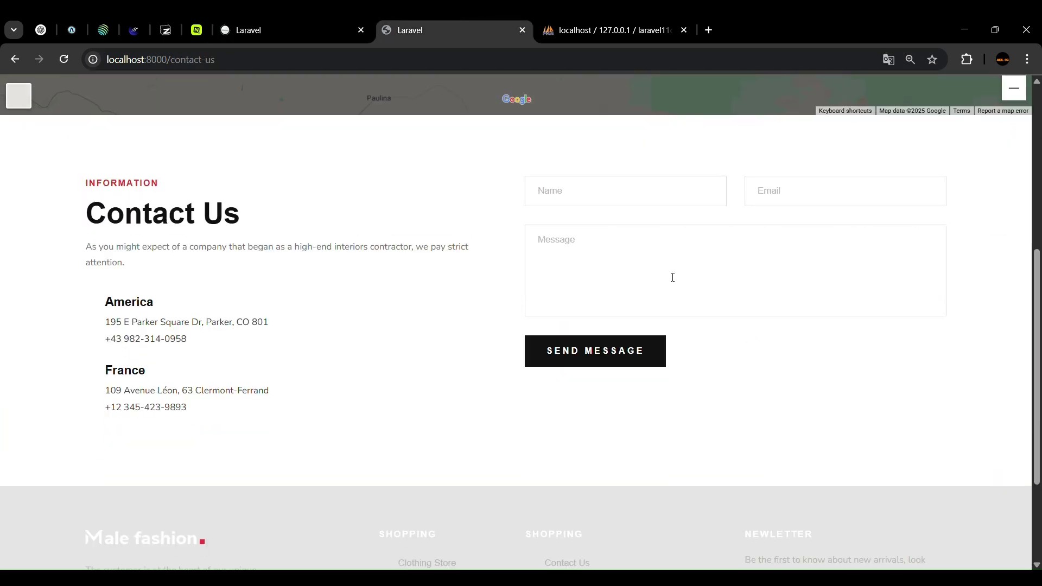
{"action": "left_click", "coordinate": [615, 198]}
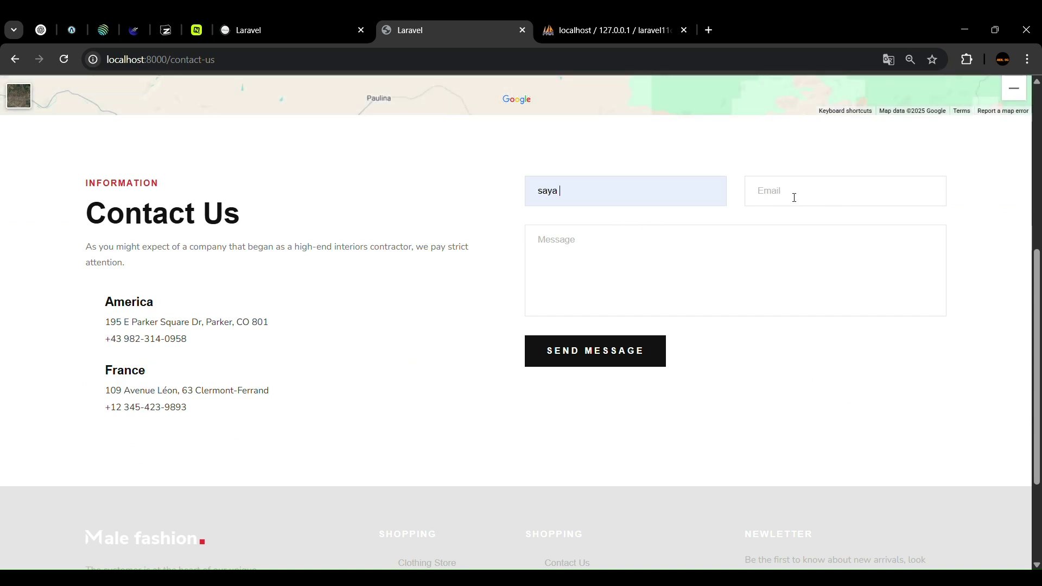
{"action": "left_click", "coordinate": [879, 288]}
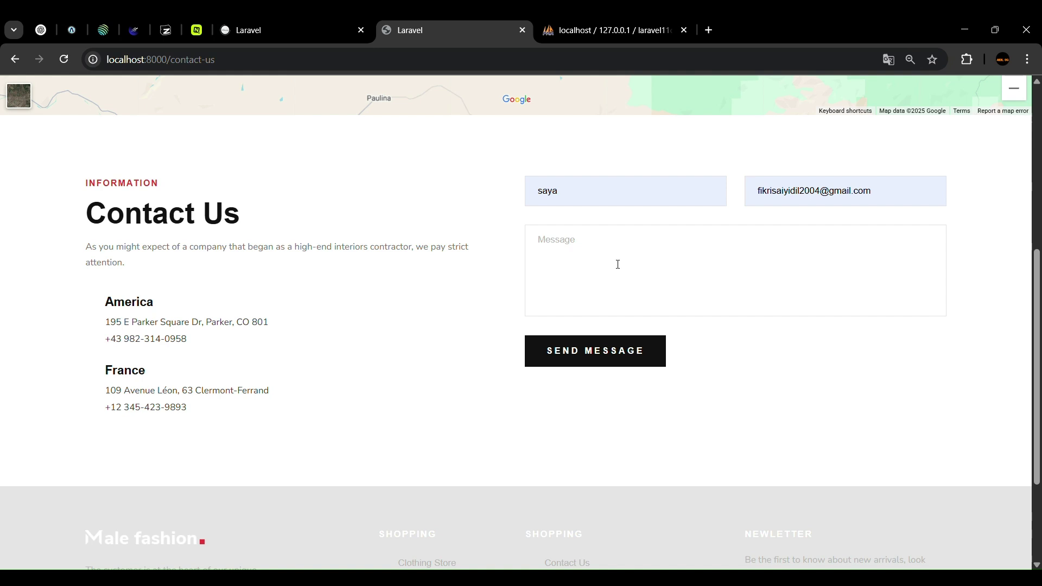
{"action": "type", "text": "Test Message"}
{"action": "left_click", "coordinate": [655, 356]}
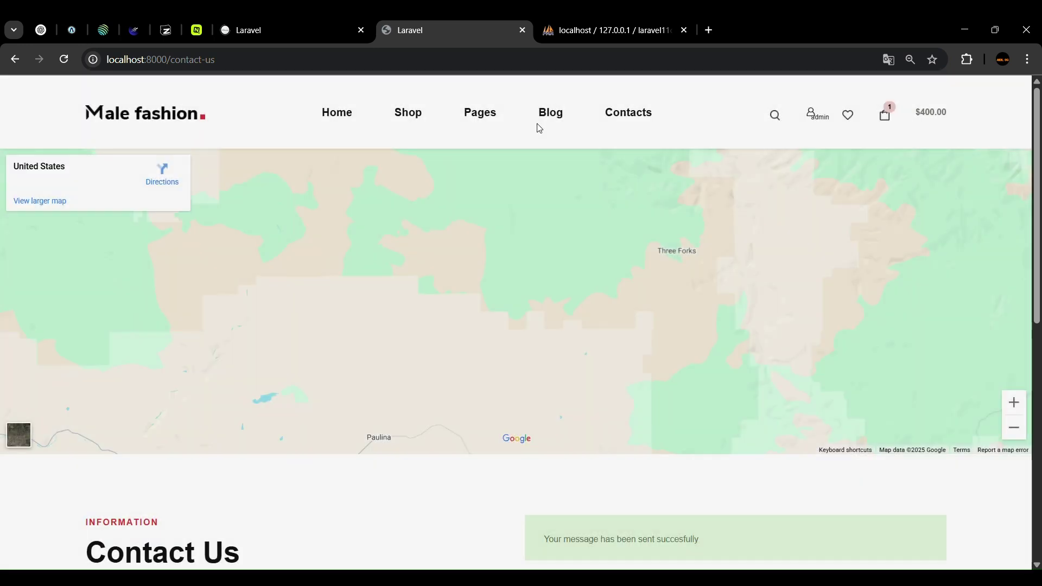
Check the contact form's response and reload the admin message list to review the sent message
{"action": "scroll", "coordinate": [590, 237], "scroll_direction": "down", "scroll_amount": 8}
{"action": "scroll", "coordinate": [687, 237], "scroll_direction": "up", "scroll_amount": 3}
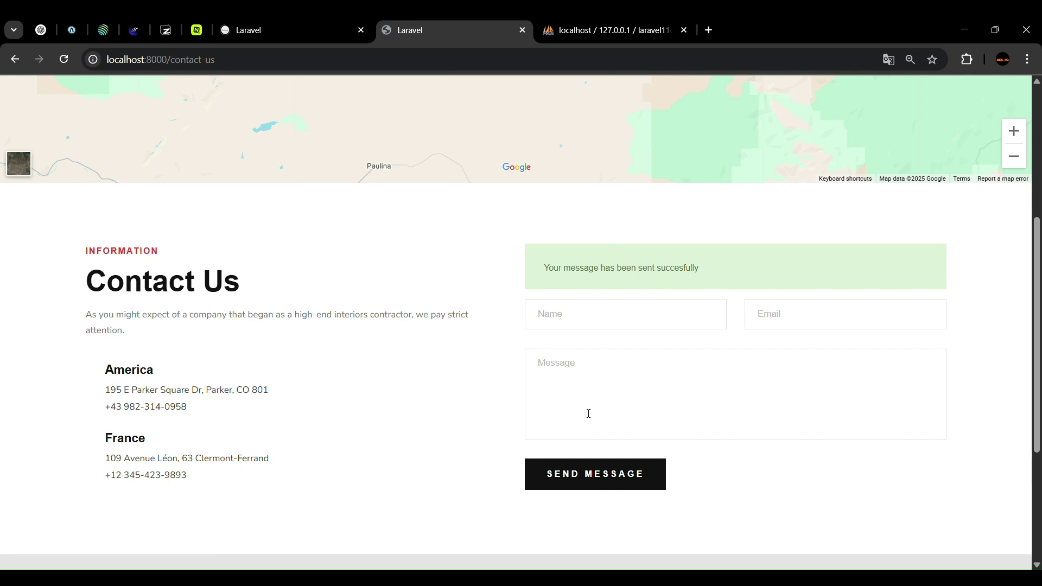
{"action": "left_click", "coordinate": [262, 26]}
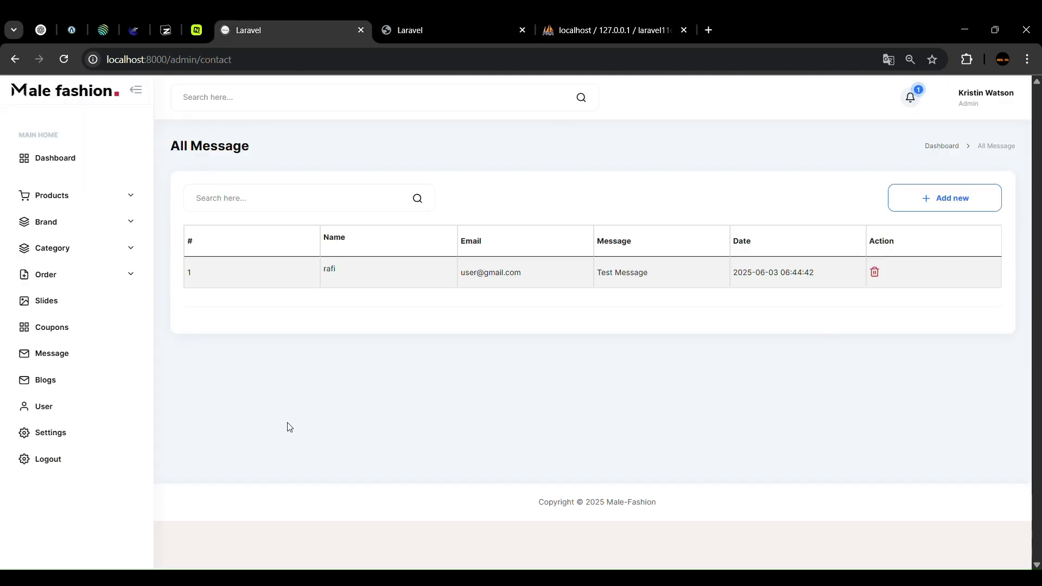
{"action": "left_click", "coordinate": [60, 356]}
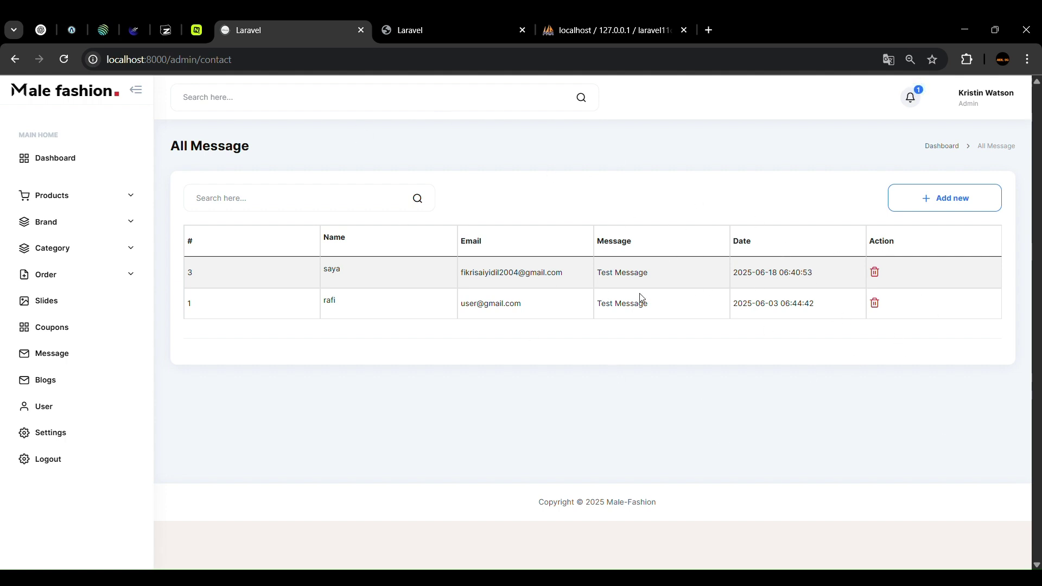
Start a new blog post in the admin panel and title it "Fashion Is the big rules"
{"action": "left_click", "coordinate": [46, 383]}
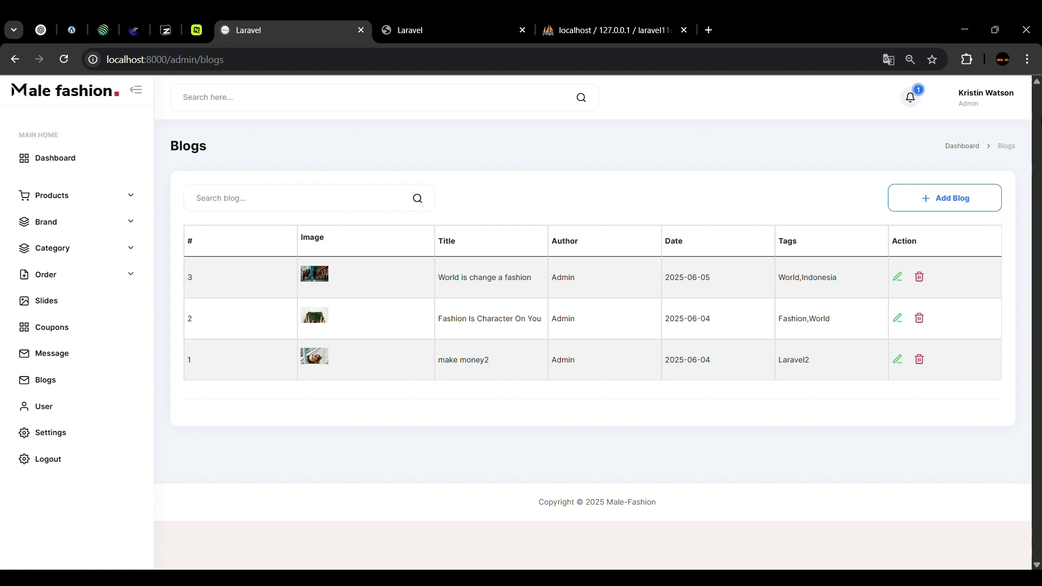
{"action": "left_click", "coordinate": [943, 200]}
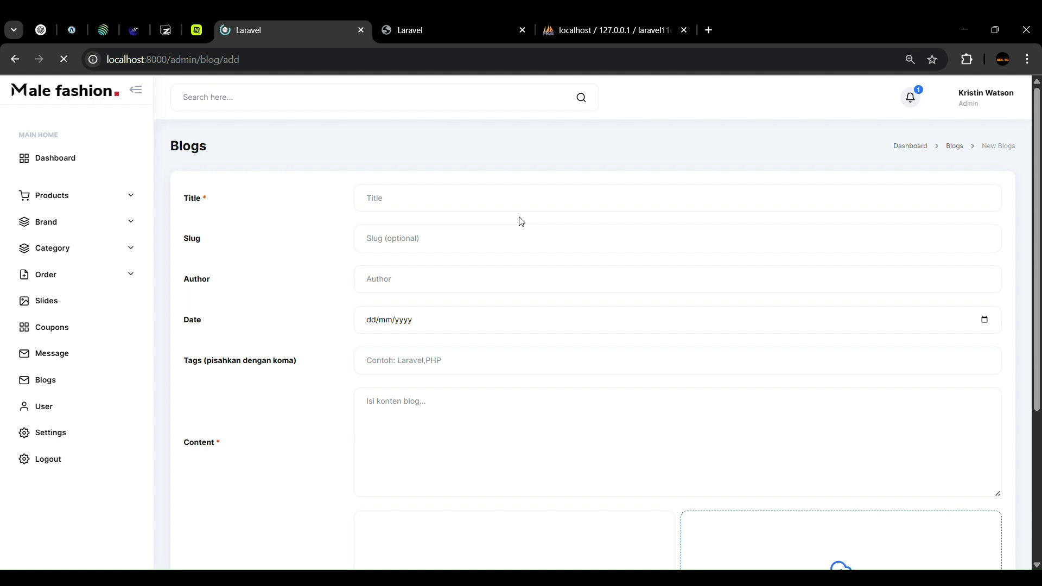
{"action": "type", "text": "G"}
{"action": "key", "text": "BackSpace"}
{"action": "type", "text": "Fashion Is the big rules"}
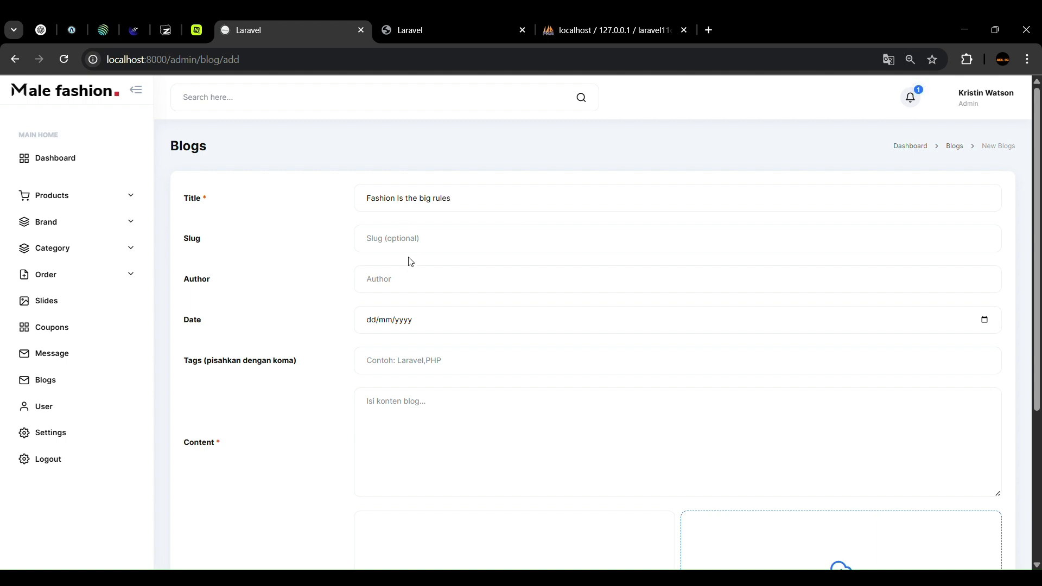
Set the blog post's author to Admin, the date to 18/06/2025 and the tags to "Fashion,World"
{"action": "left_click", "coordinate": [476, 277]}
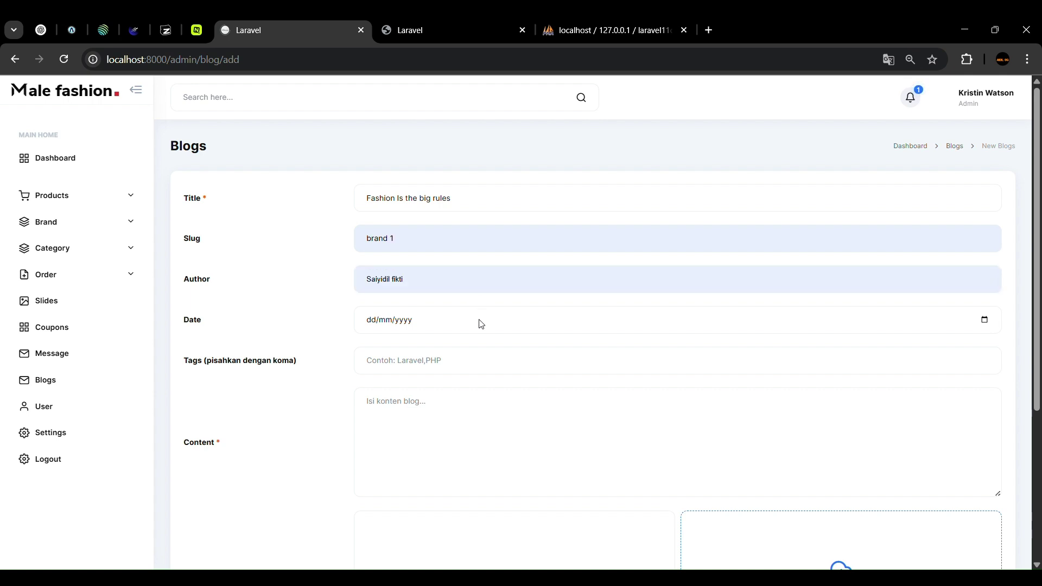
{"action": "left_click", "coordinate": [456, 393]}
{"action": "scroll", "coordinate": [321, 317], "scroll_direction": "down", "scroll_amount": 1}
{"action": "scroll", "coordinate": [321, 317], "scroll_direction": "down", "scroll_amount": 2}
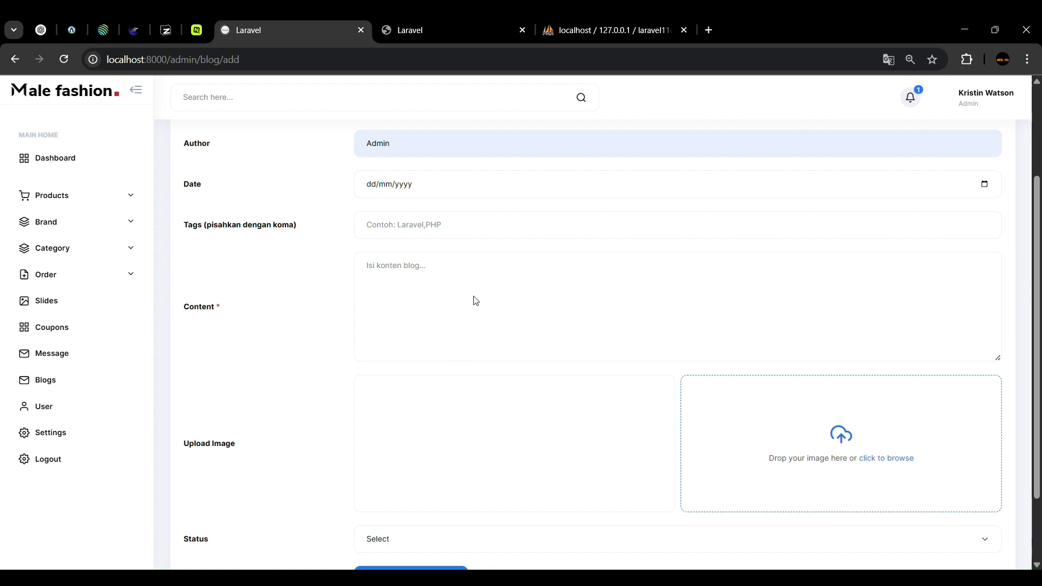
{"action": "left_click", "coordinate": [416, 276]}
{"action": "type", "text": "Fas"}
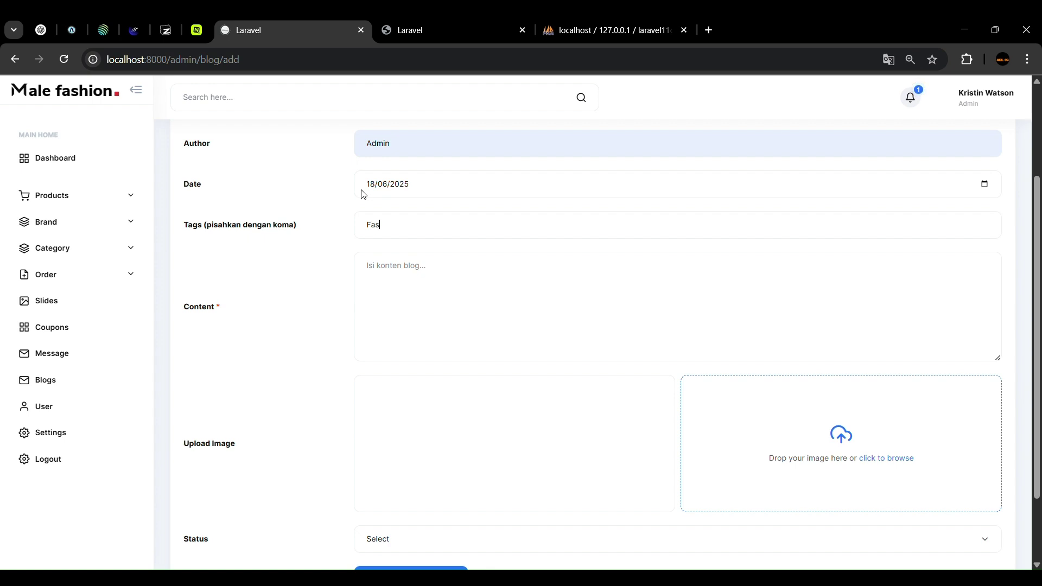
{"action": "type", "text": "hion,World"}
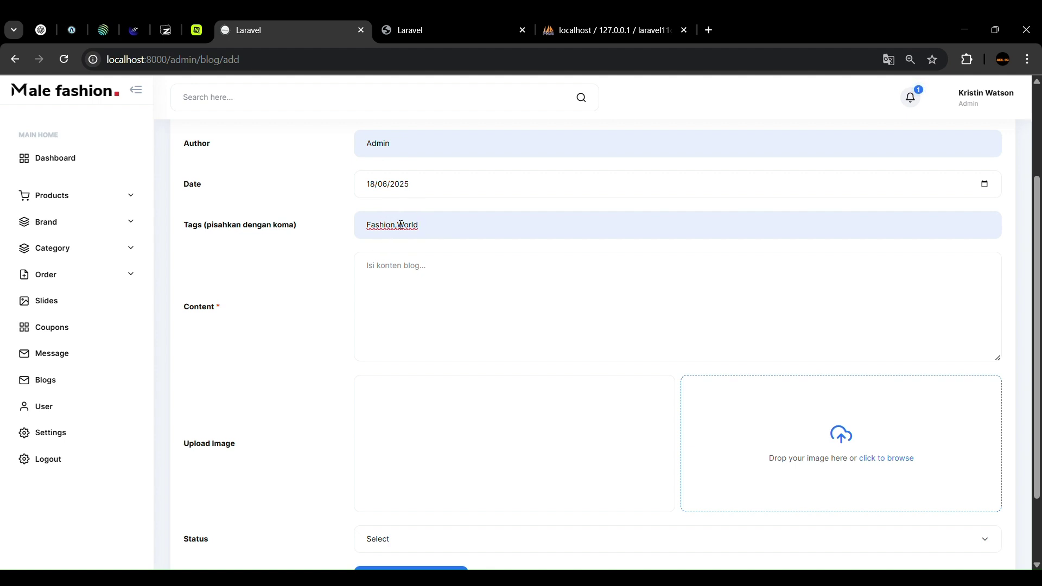
Enter "Isi COntent" as the blog content, add the Supreme and Gucci coffee cups image, and save the post
{"action": "left_click", "coordinate": [433, 280]}
{"action": "type", "text": "Isi COntent"}
{"action": "scroll", "coordinate": [470, 292], "scroll_direction": "down", "scroll_amount": 2}
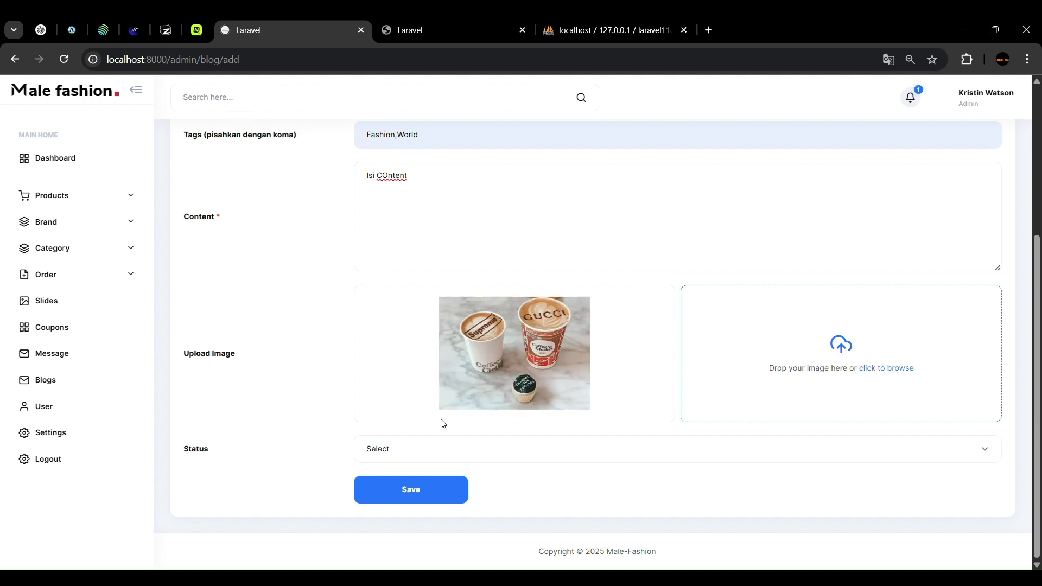
{"action": "left_click", "coordinate": [426, 483]}
{"action": "scroll", "coordinate": [523, 428], "scroll_direction": "up", "scroll_amount": 4}
{"action": "scroll", "coordinate": [506, 496], "scroll_direction": "down", "scroll_amount": 4}
{"action": "left_click", "coordinate": [415, 495]}
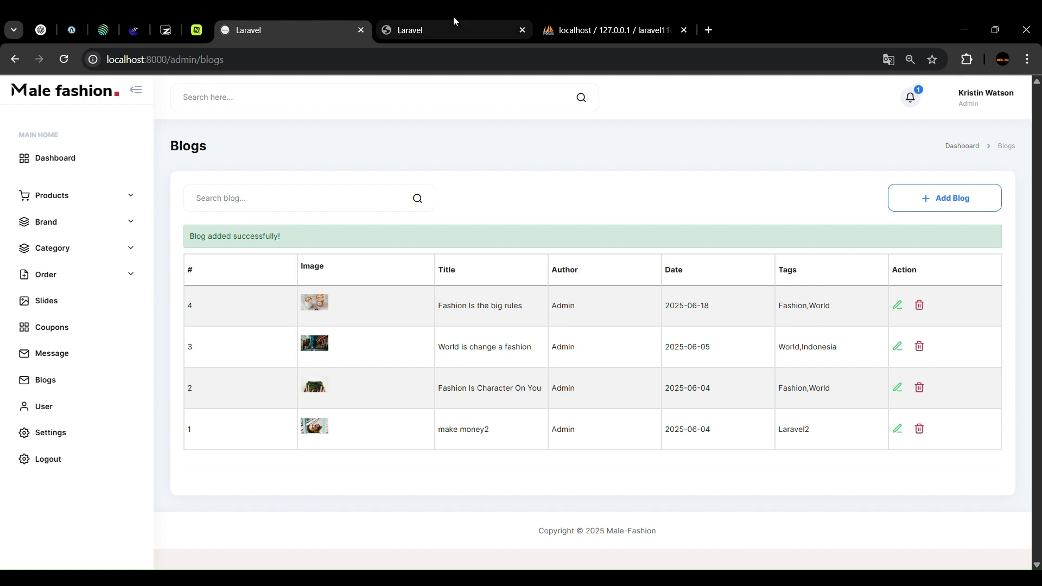
Open the storefront's blog page and look for the new "Fashion Is the big rules" post
{"action": "left_click", "coordinate": [404, 22]}
{"action": "scroll", "coordinate": [333, 228], "scroll_direction": "up", "scroll_amount": 5}
{"action": "left_click", "coordinate": [550, 112]}
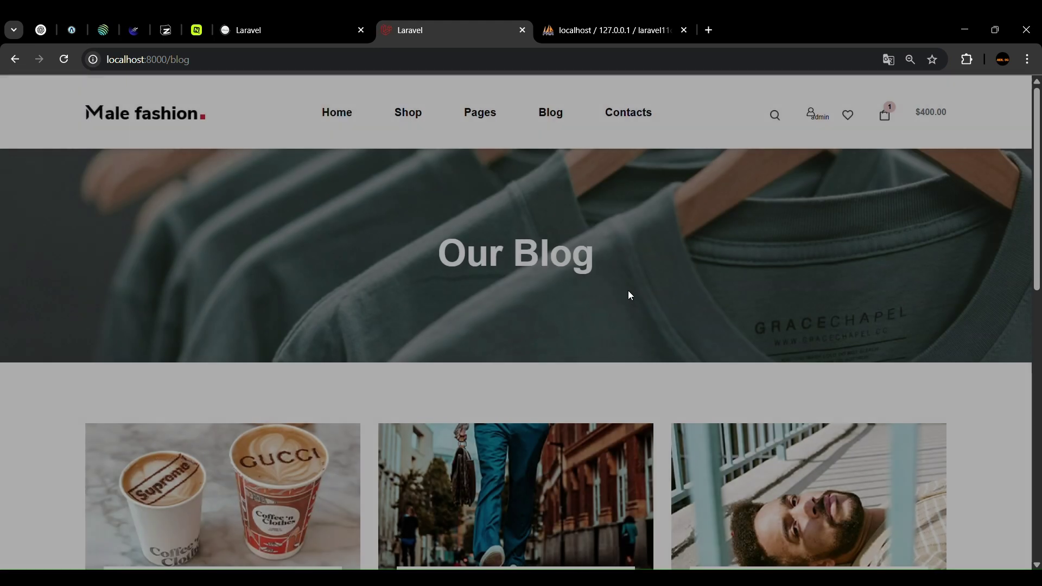
{"action": "scroll", "coordinate": [627, 290], "scroll_direction": "down", "scroll_amount": 7}
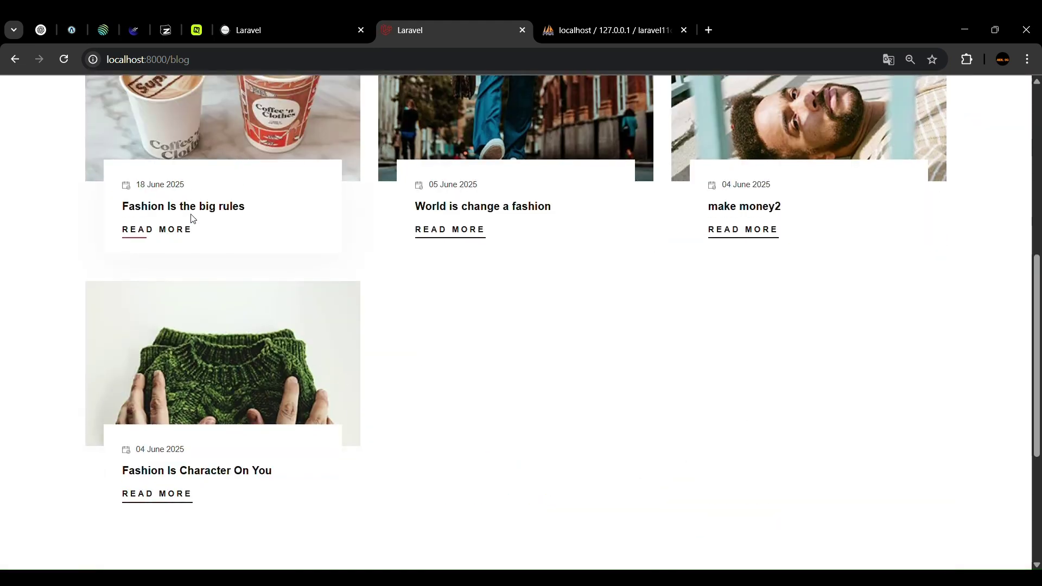
{"action": "scroll", "coordinate": [236, 255], "scroll_direction": "up", "scroll_amount": 7}
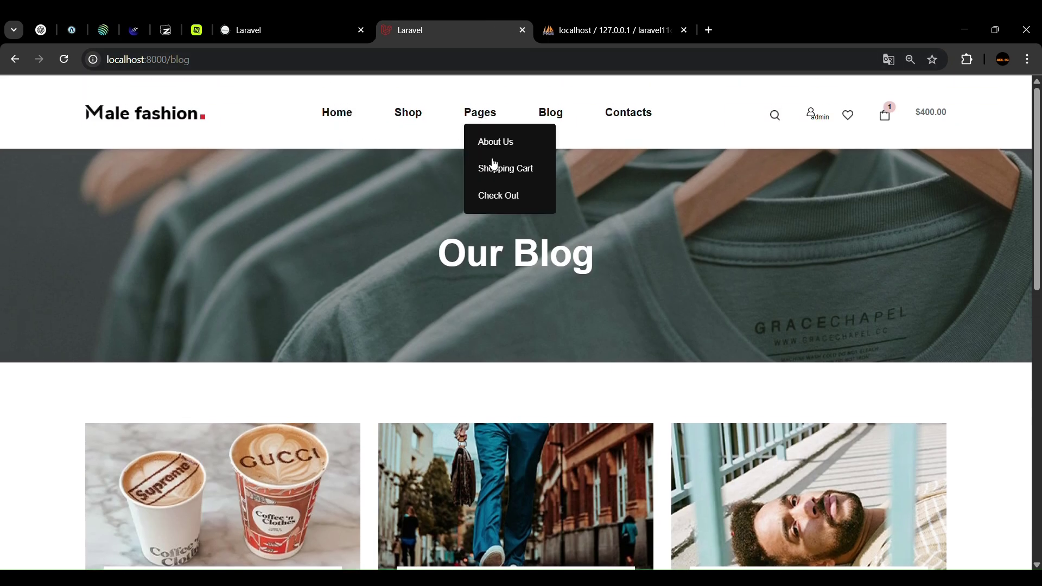
Check the storefront home page's Latest News section for the new post and compare it with the admin blogs list
{"action": "left_click", "coordinate": [339, 111]}
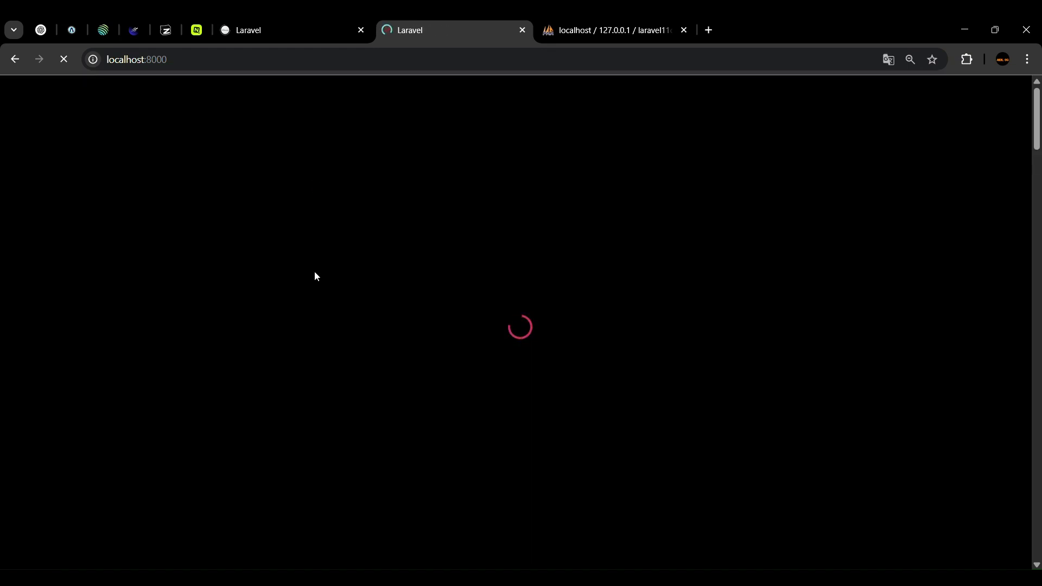
{"action": "scroll", "coordinate": [317, 244], "scroll_direction": "down", "scroll_amount": 10}
{"action": "scroll", "coordinate": [326, 205], "scroll_direction": "down", "scroll_amount": 15}
{"action": "scroll", "coordinate": [371, 187], "scroll_direction": "down", "scroll_amount": 2}
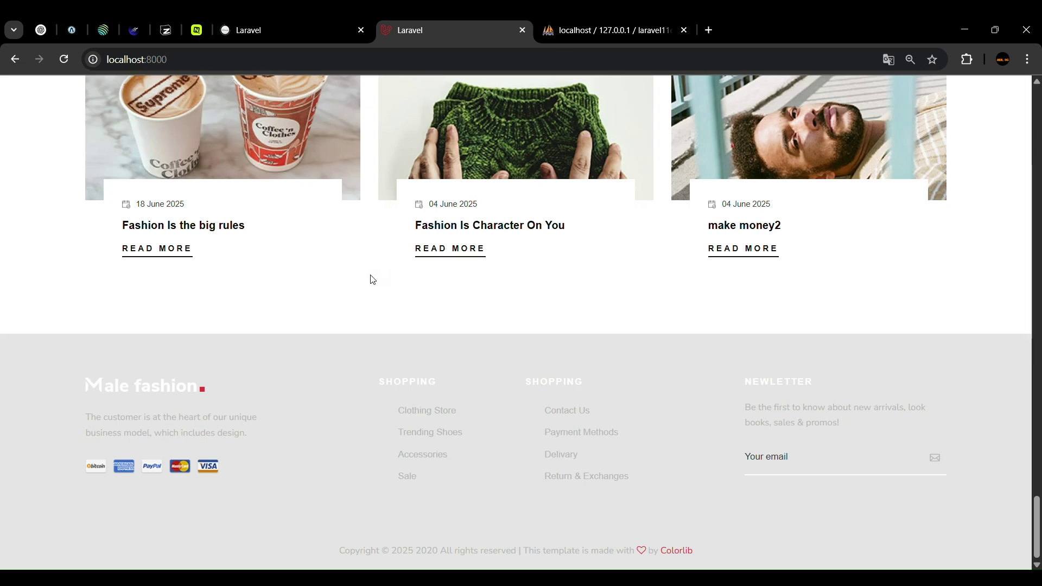
{"action": "scroll", "coordinate": [174, 144], "scroll_direction": "up", "scroll_amount": 3}
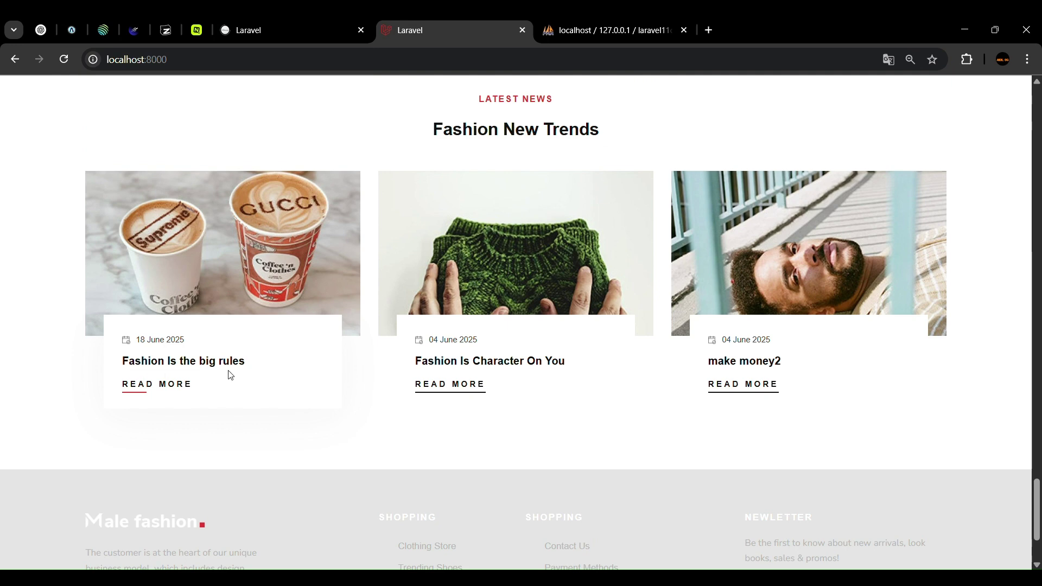
{"action": "left_click", "coordinate": [263, 27]}
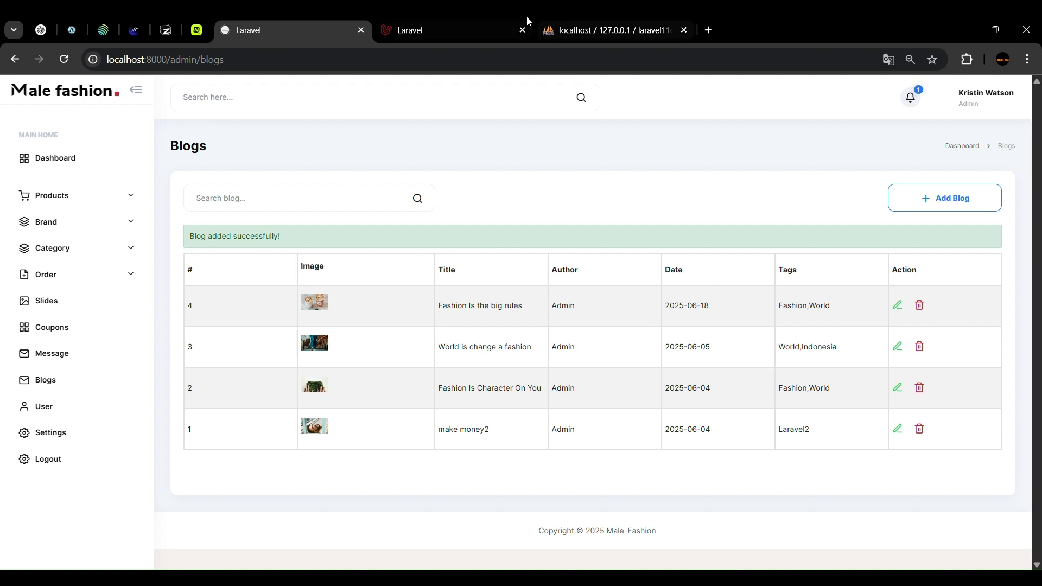
{"action": "left_click", "coordinate": [442, 20]}
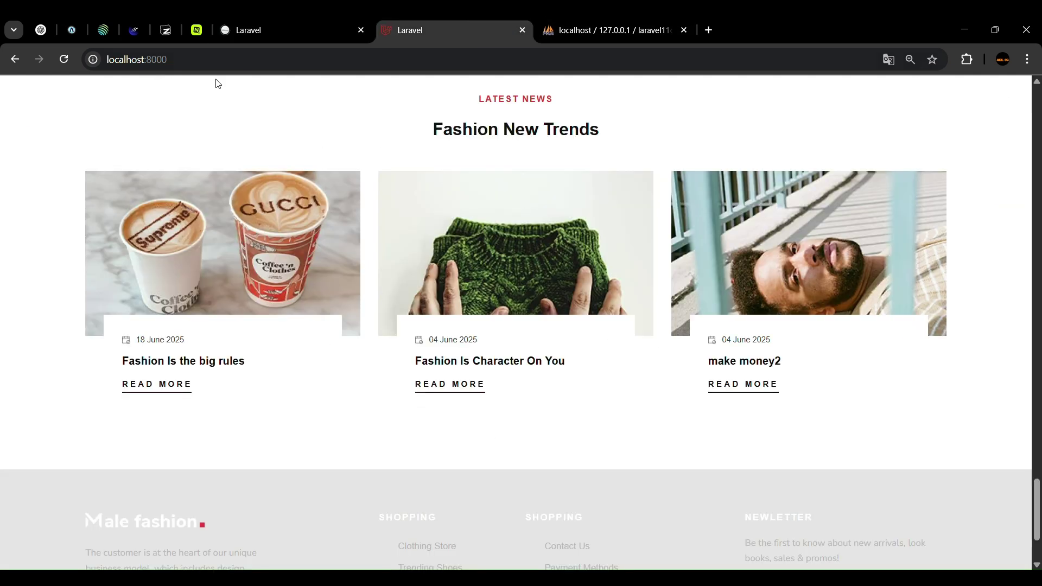
Switch to the admin panel, open the User page and return to the blogs list
{"action": "left_click", "coordinate": [269, 23]}
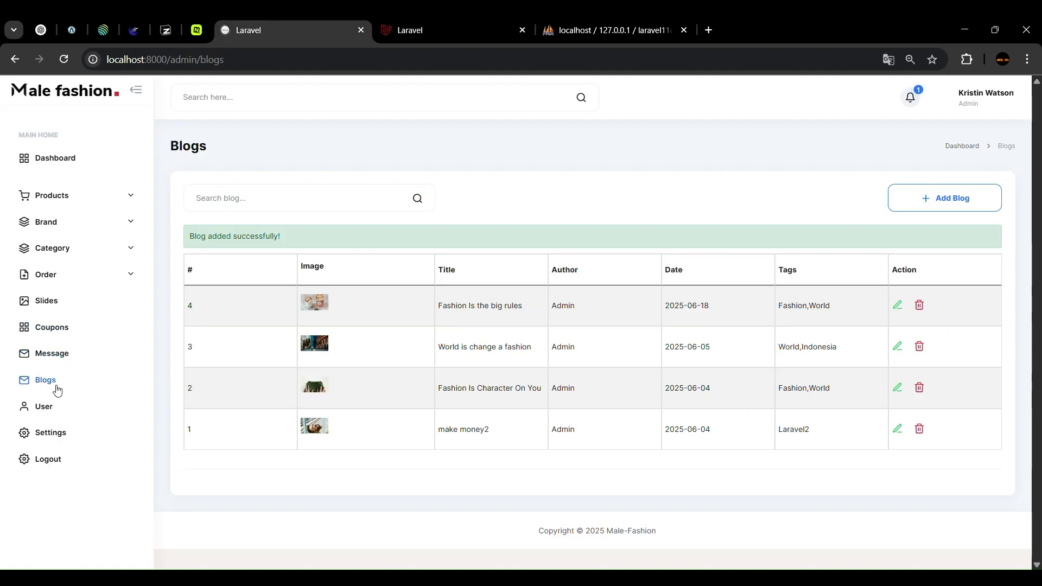
{"action": "left_click", "coordinate": [49, 408]}
{"action": "left_click", "coordinate": [15, 59]}
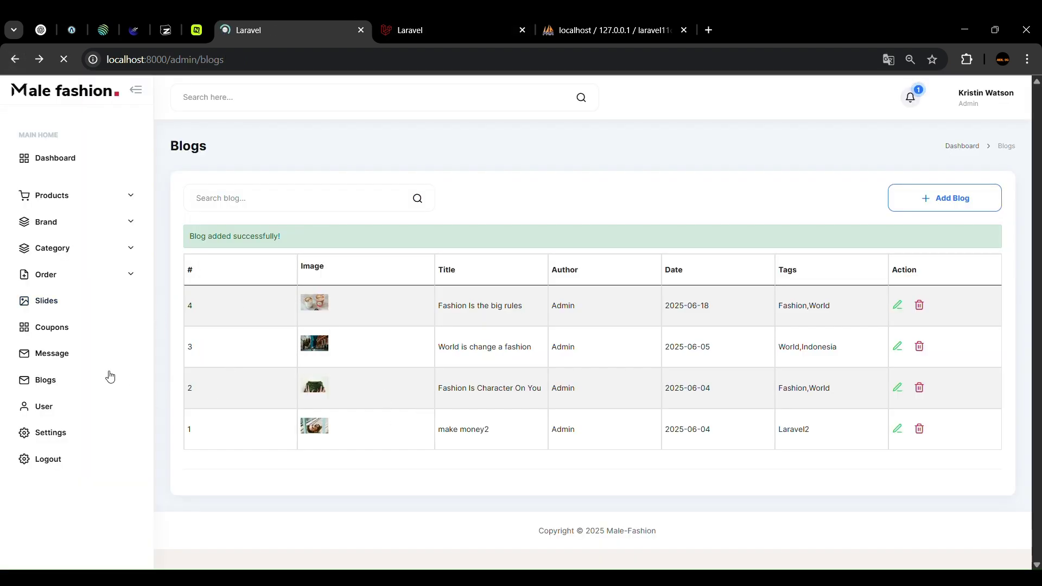